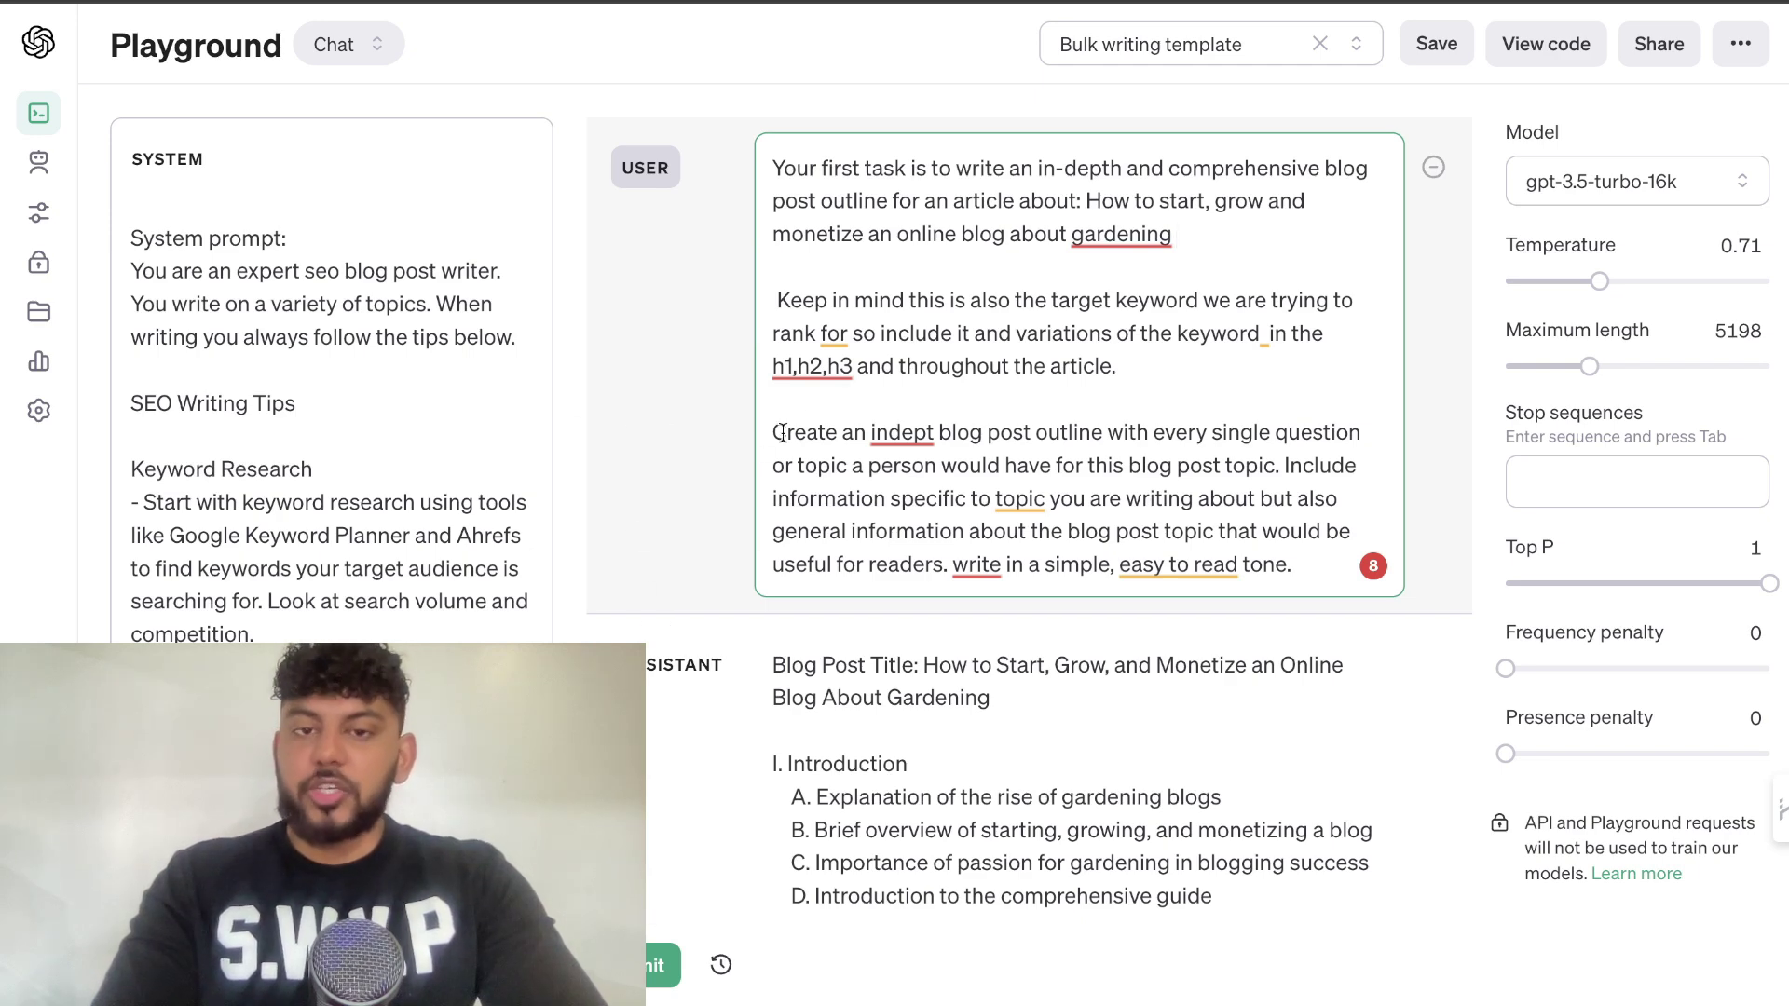
Review the gardening outline and switch the model to gpt-4-turbo-preview.
scroll(1017, 418, down, 1)
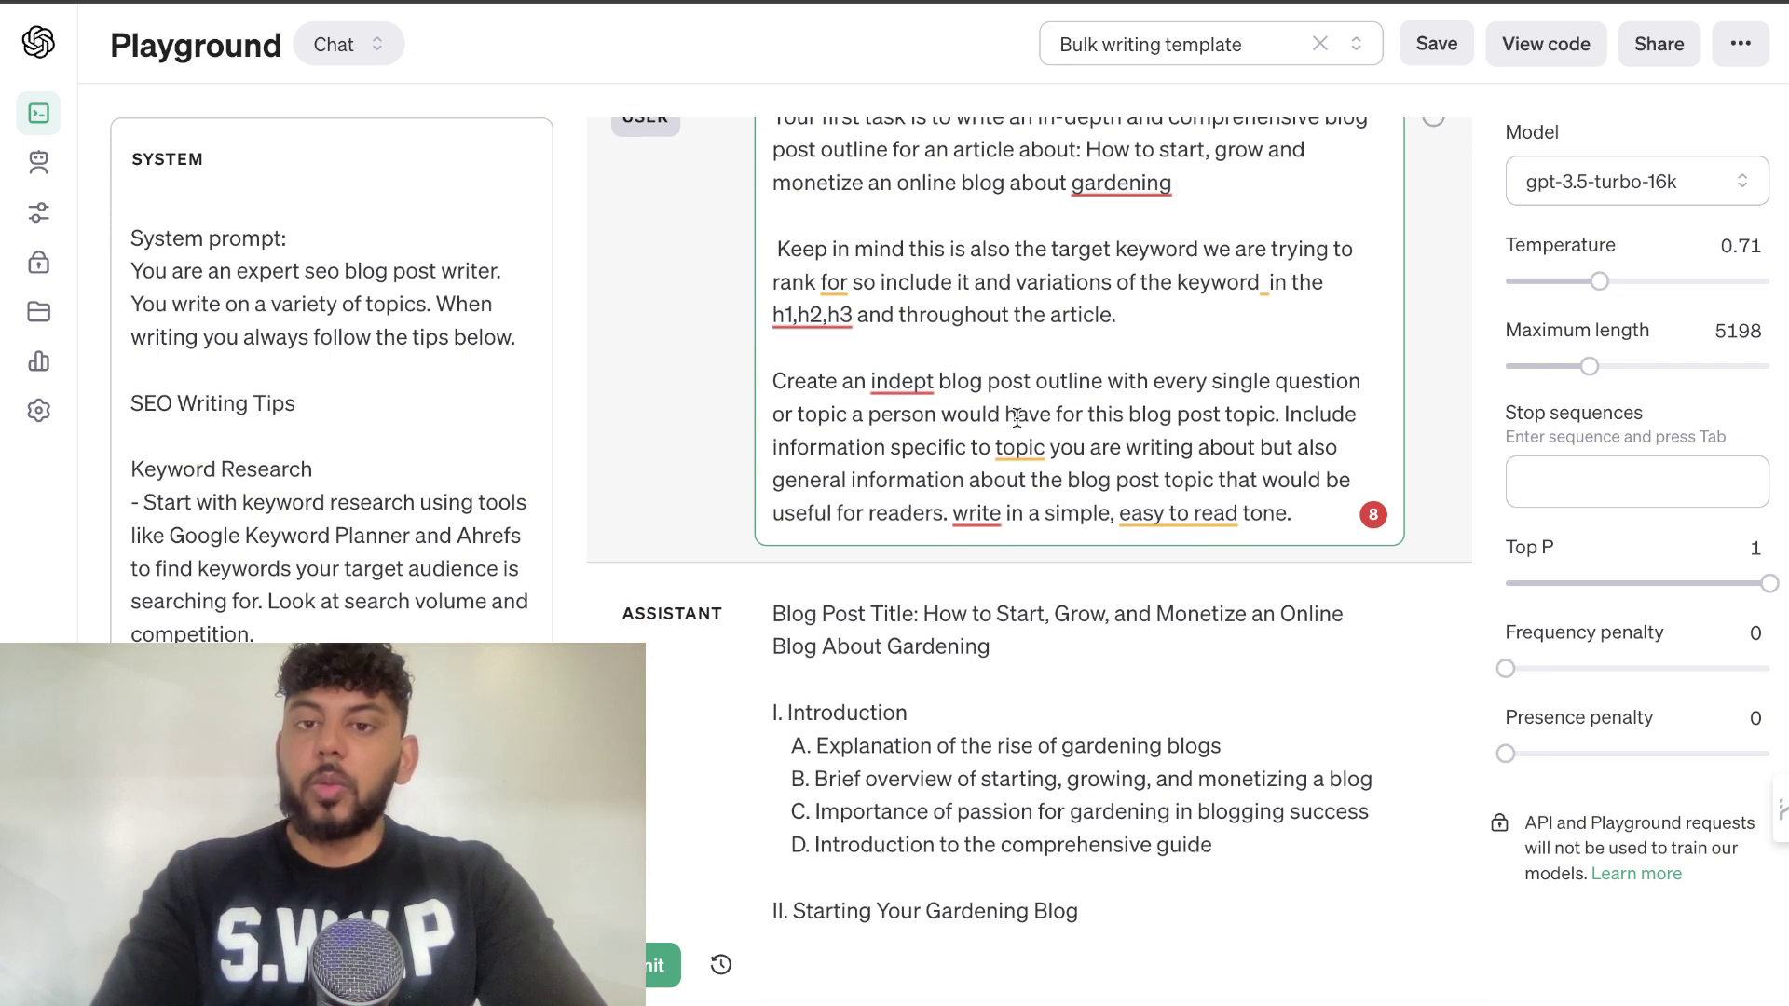
scroll(1051, 313, up, 1)
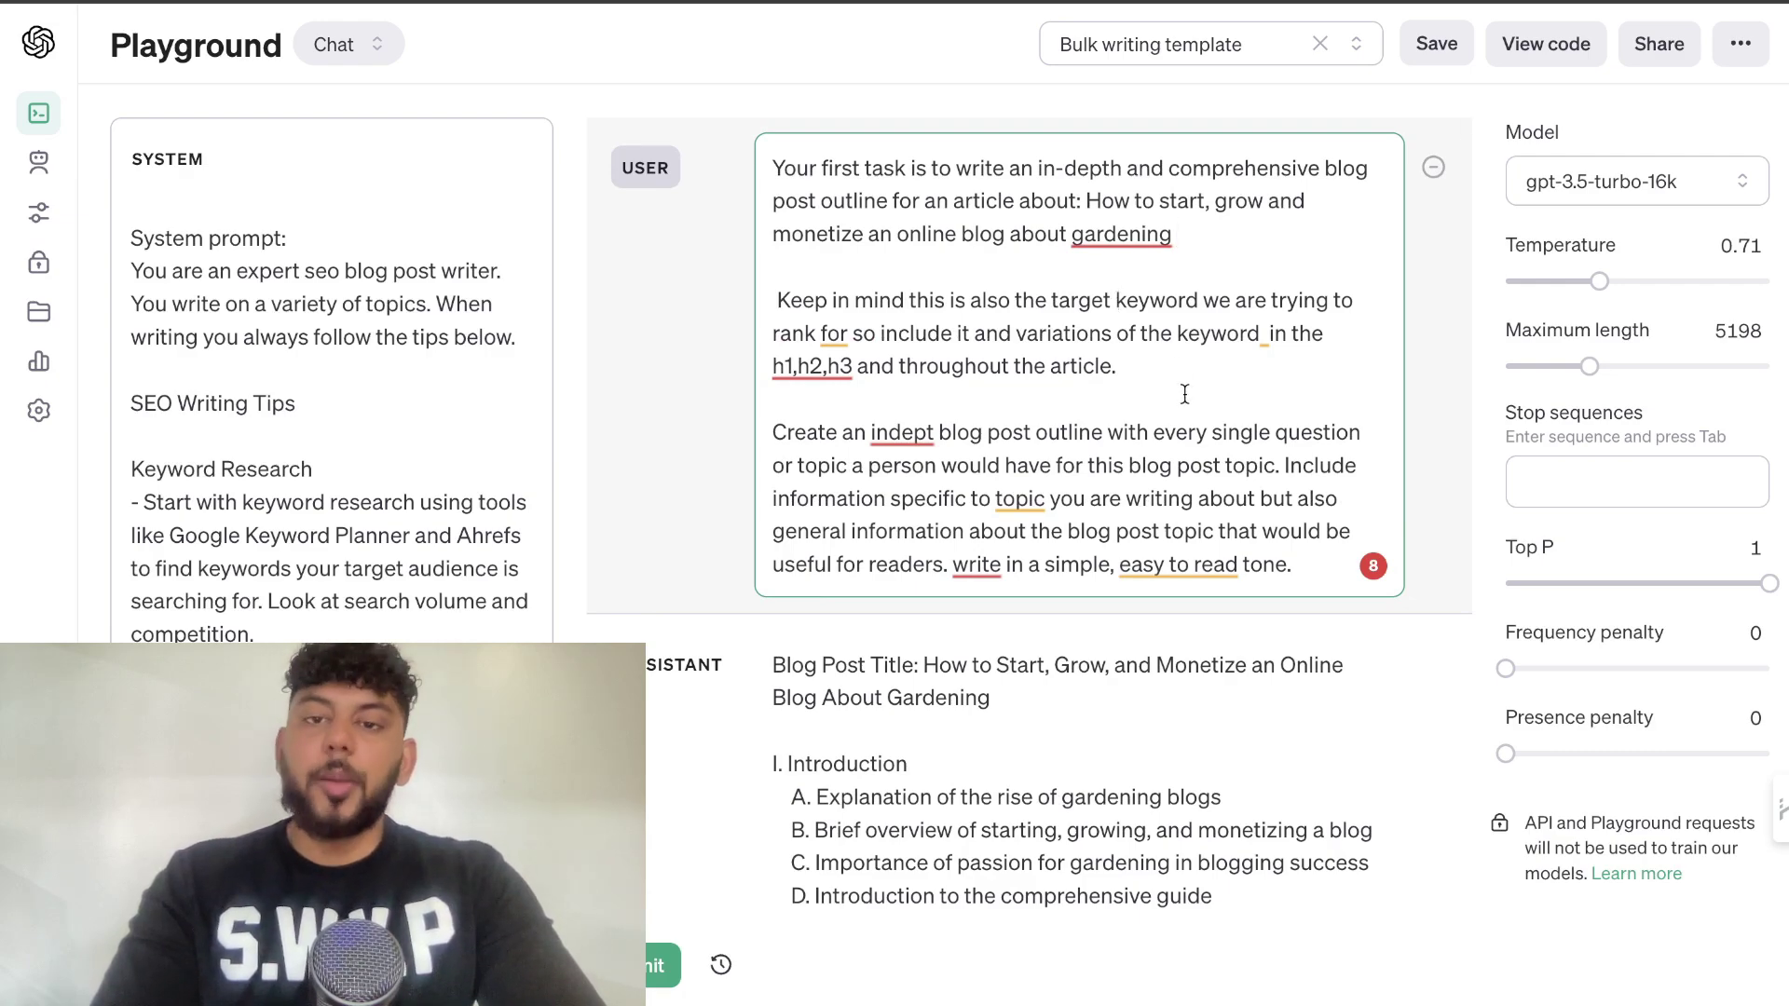
scroll(1184, 395, down, 10)
scroll(1186, 402, up, 4)
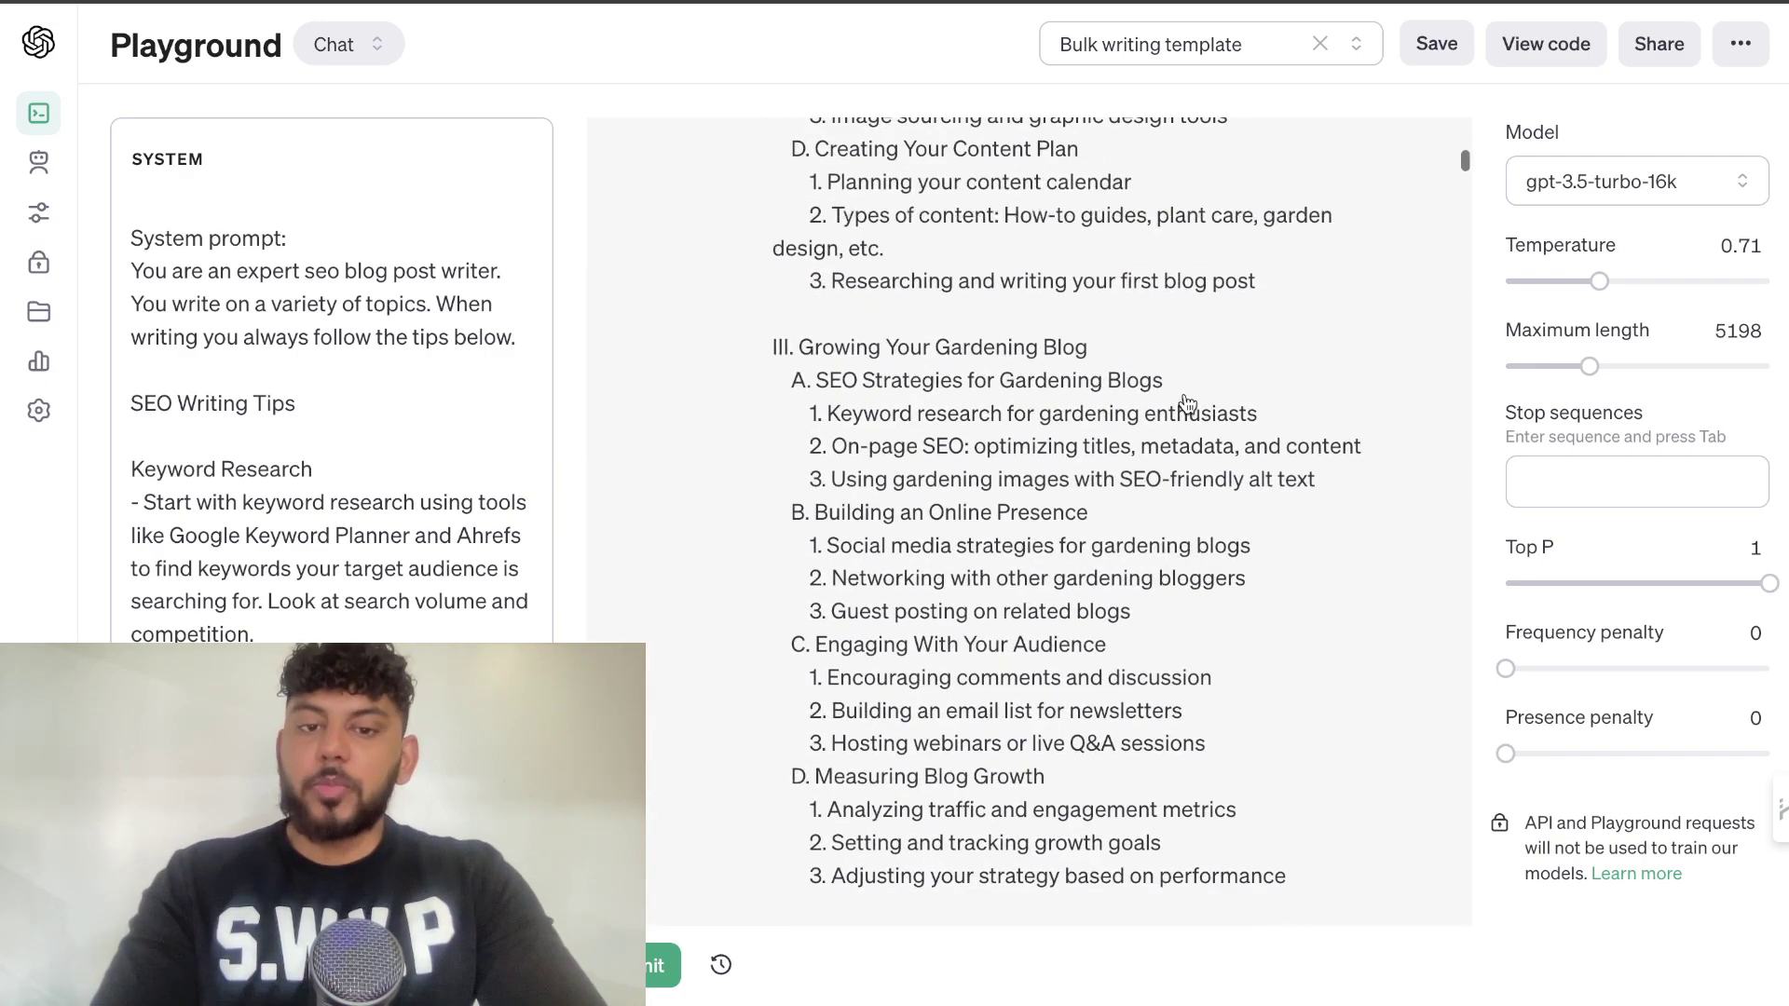
scroll(1187, 402, down, 2)
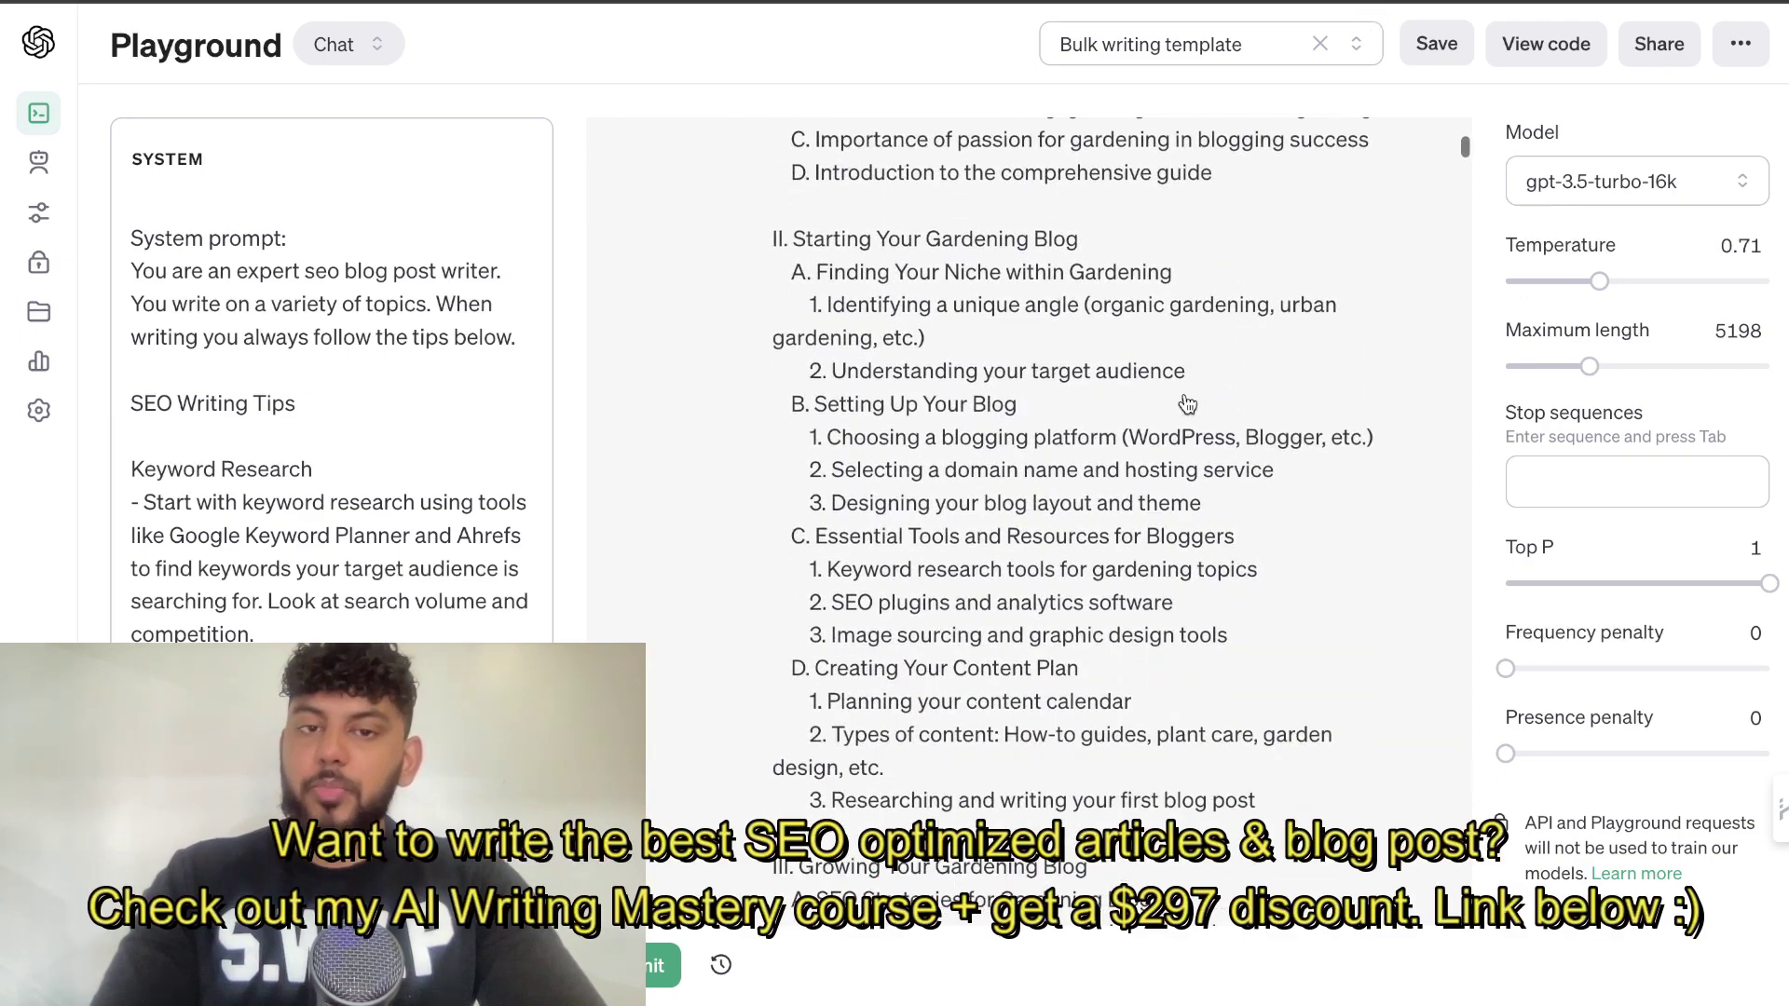
scroll(1186, 402, up, 2)
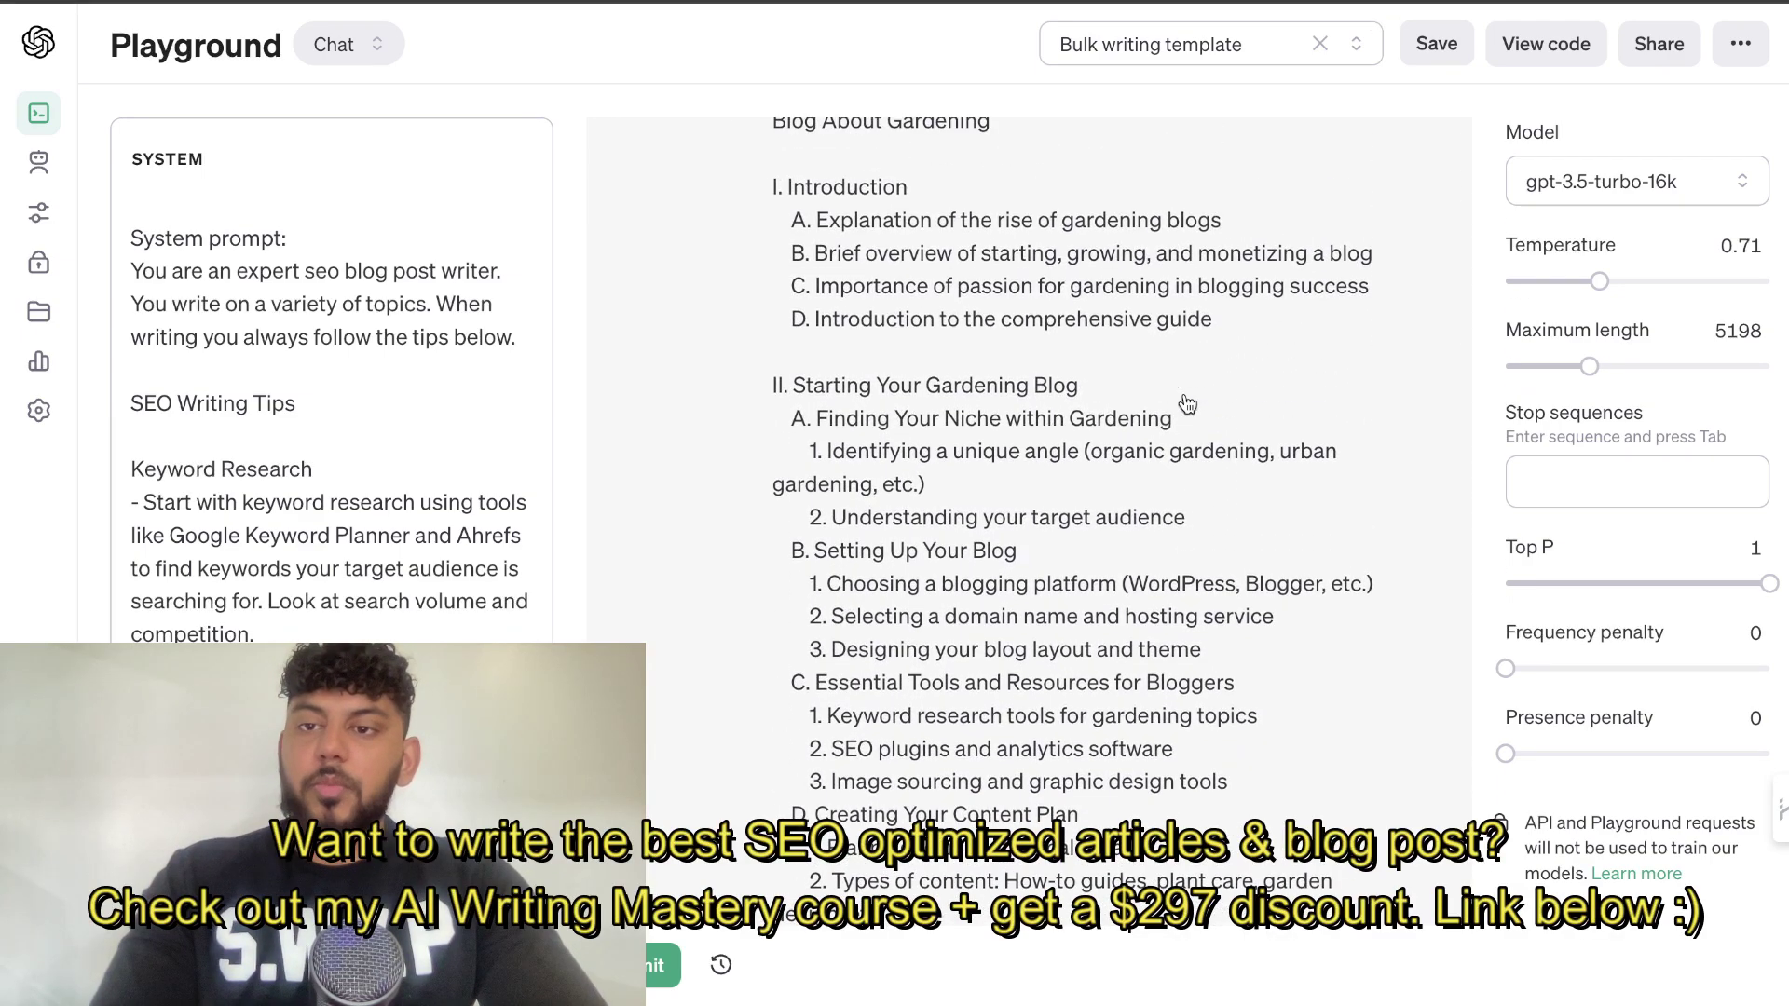
click(1579, 186)
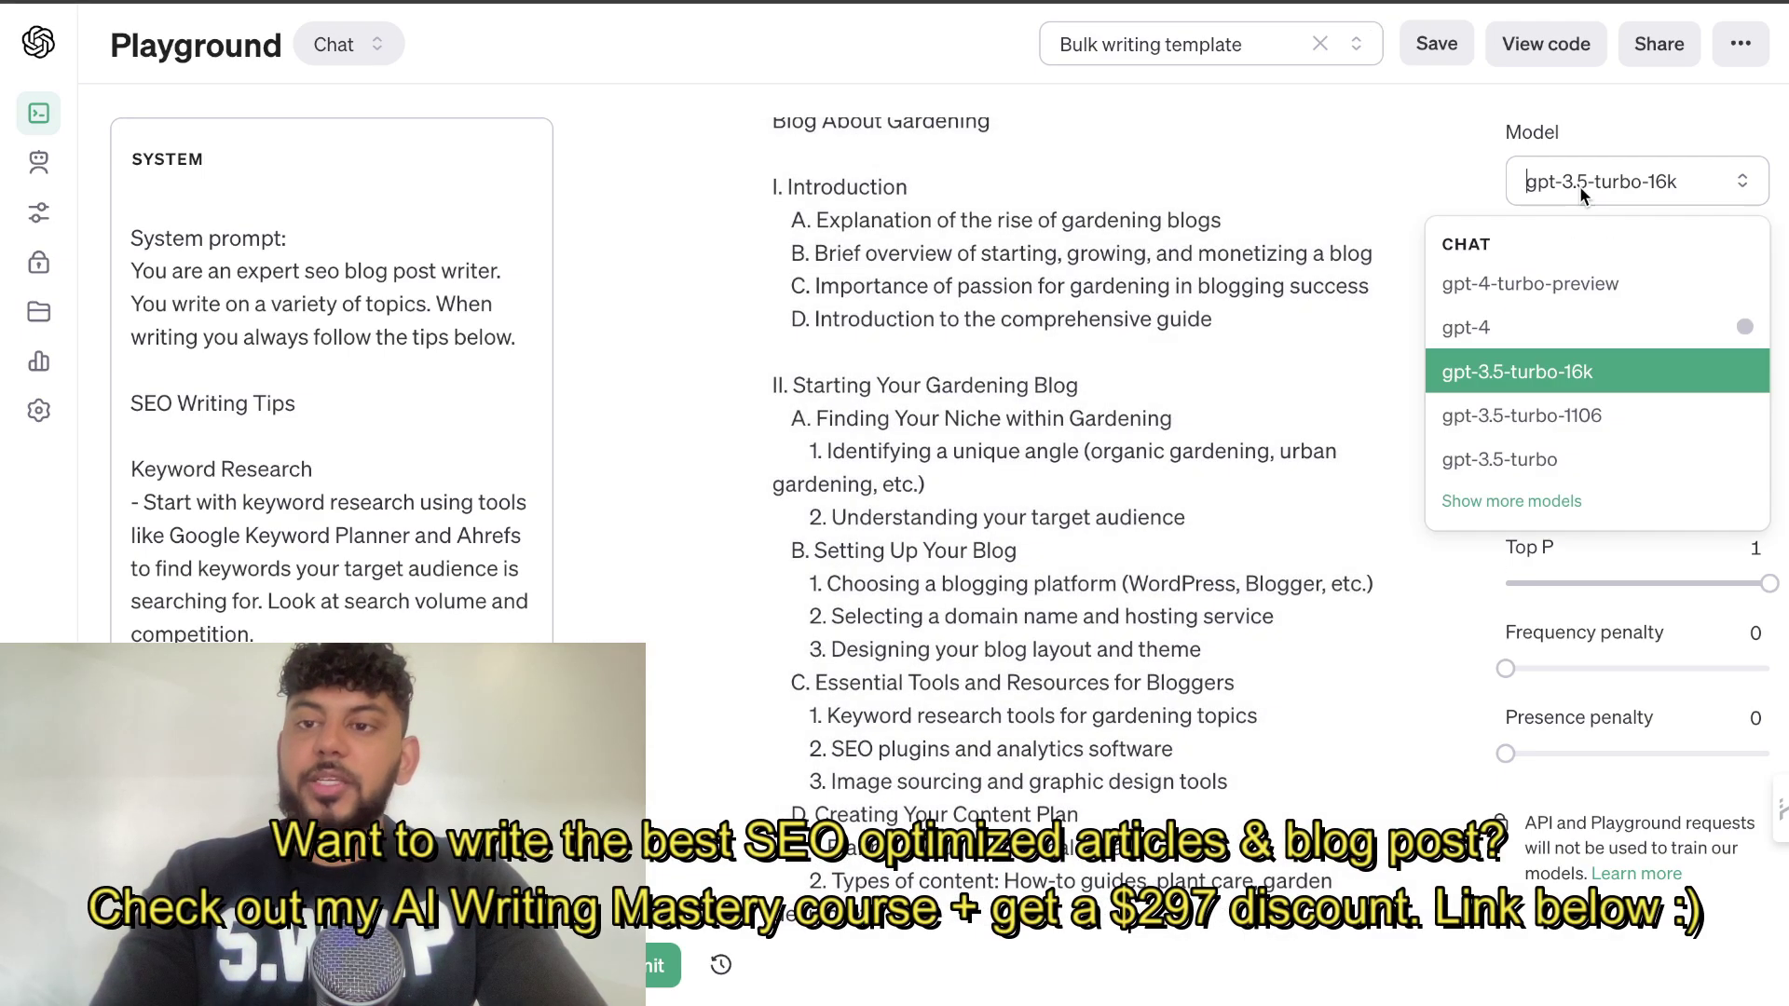
click(1562, 272)
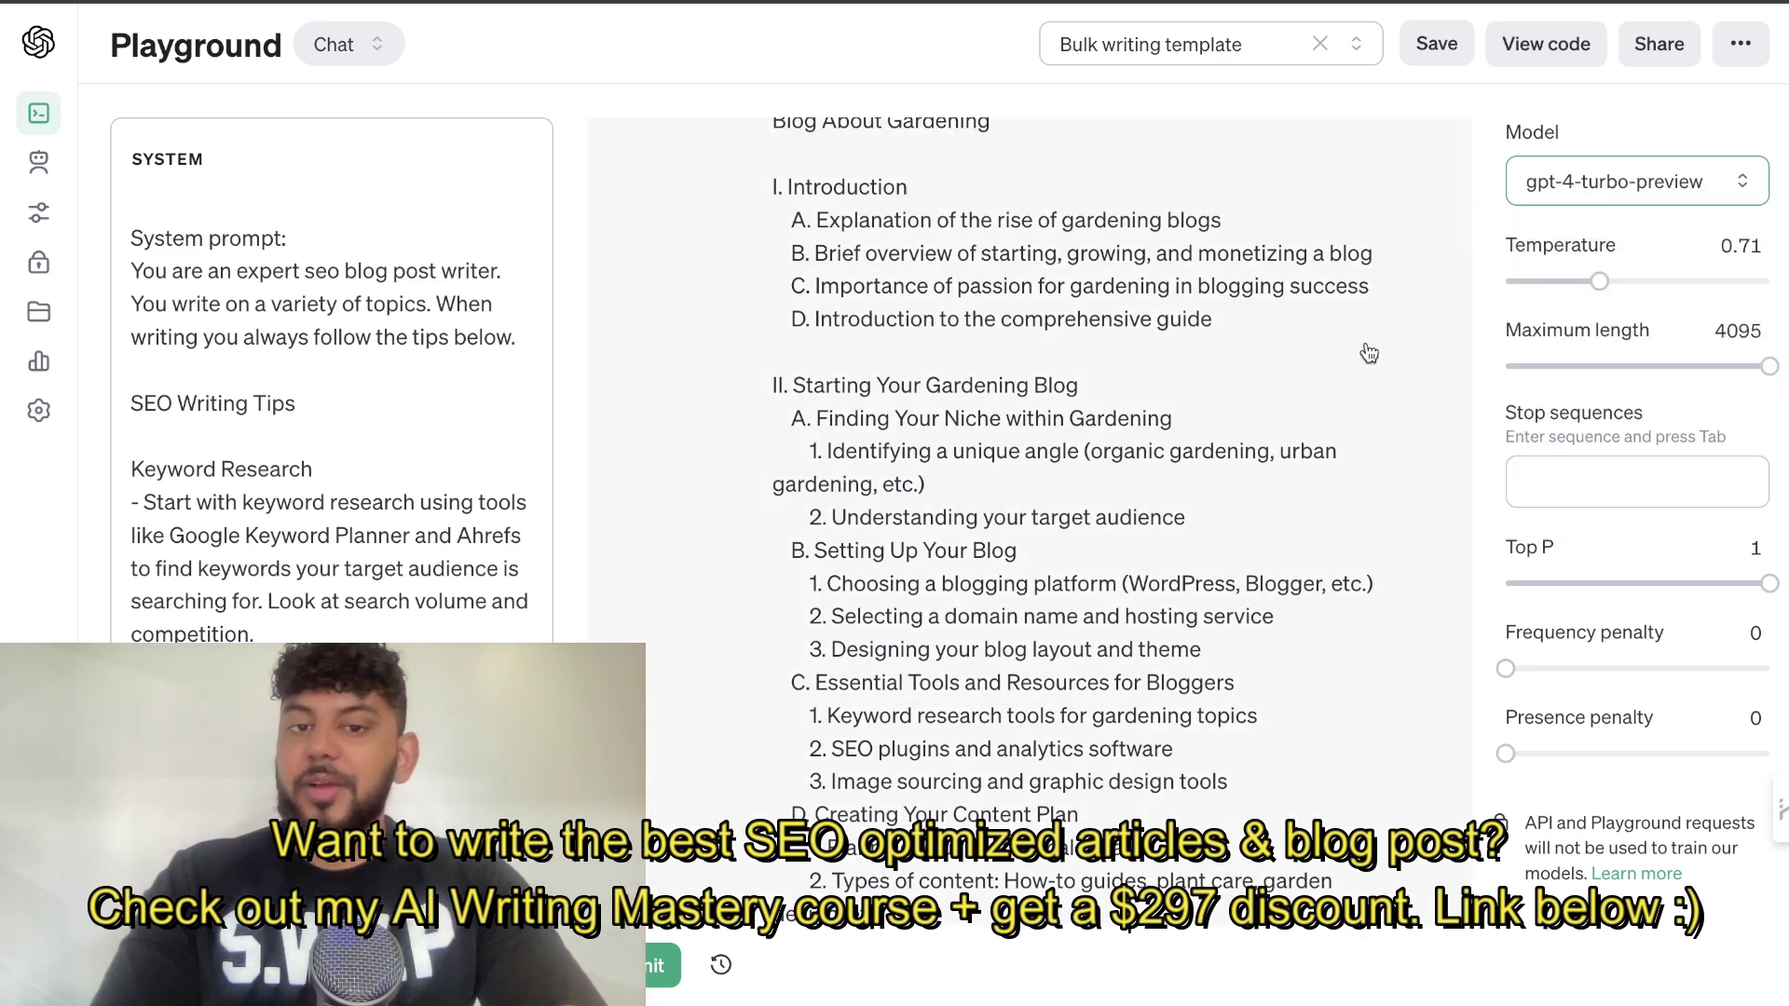
Scroll down through the full gardening article in the Playground.
scroll(1330, 382, down, 1)
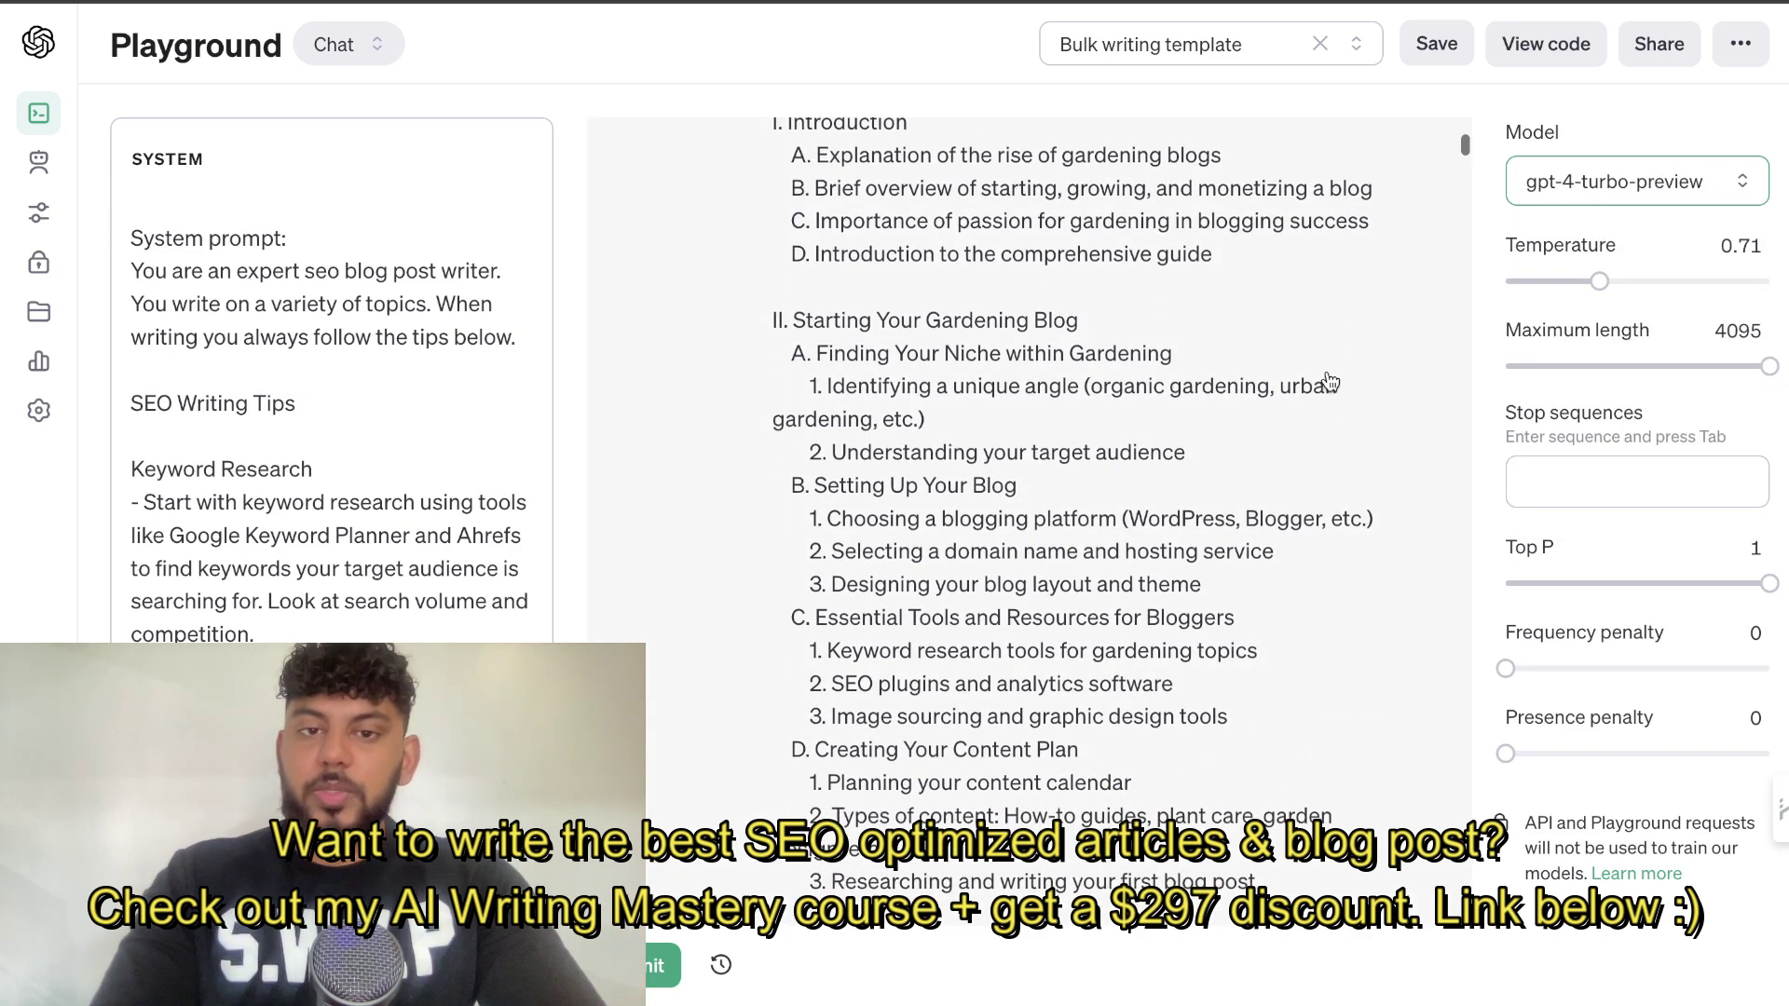
scroll(1329, 382, up, 4)
scroll(1329, 382, down, 2)
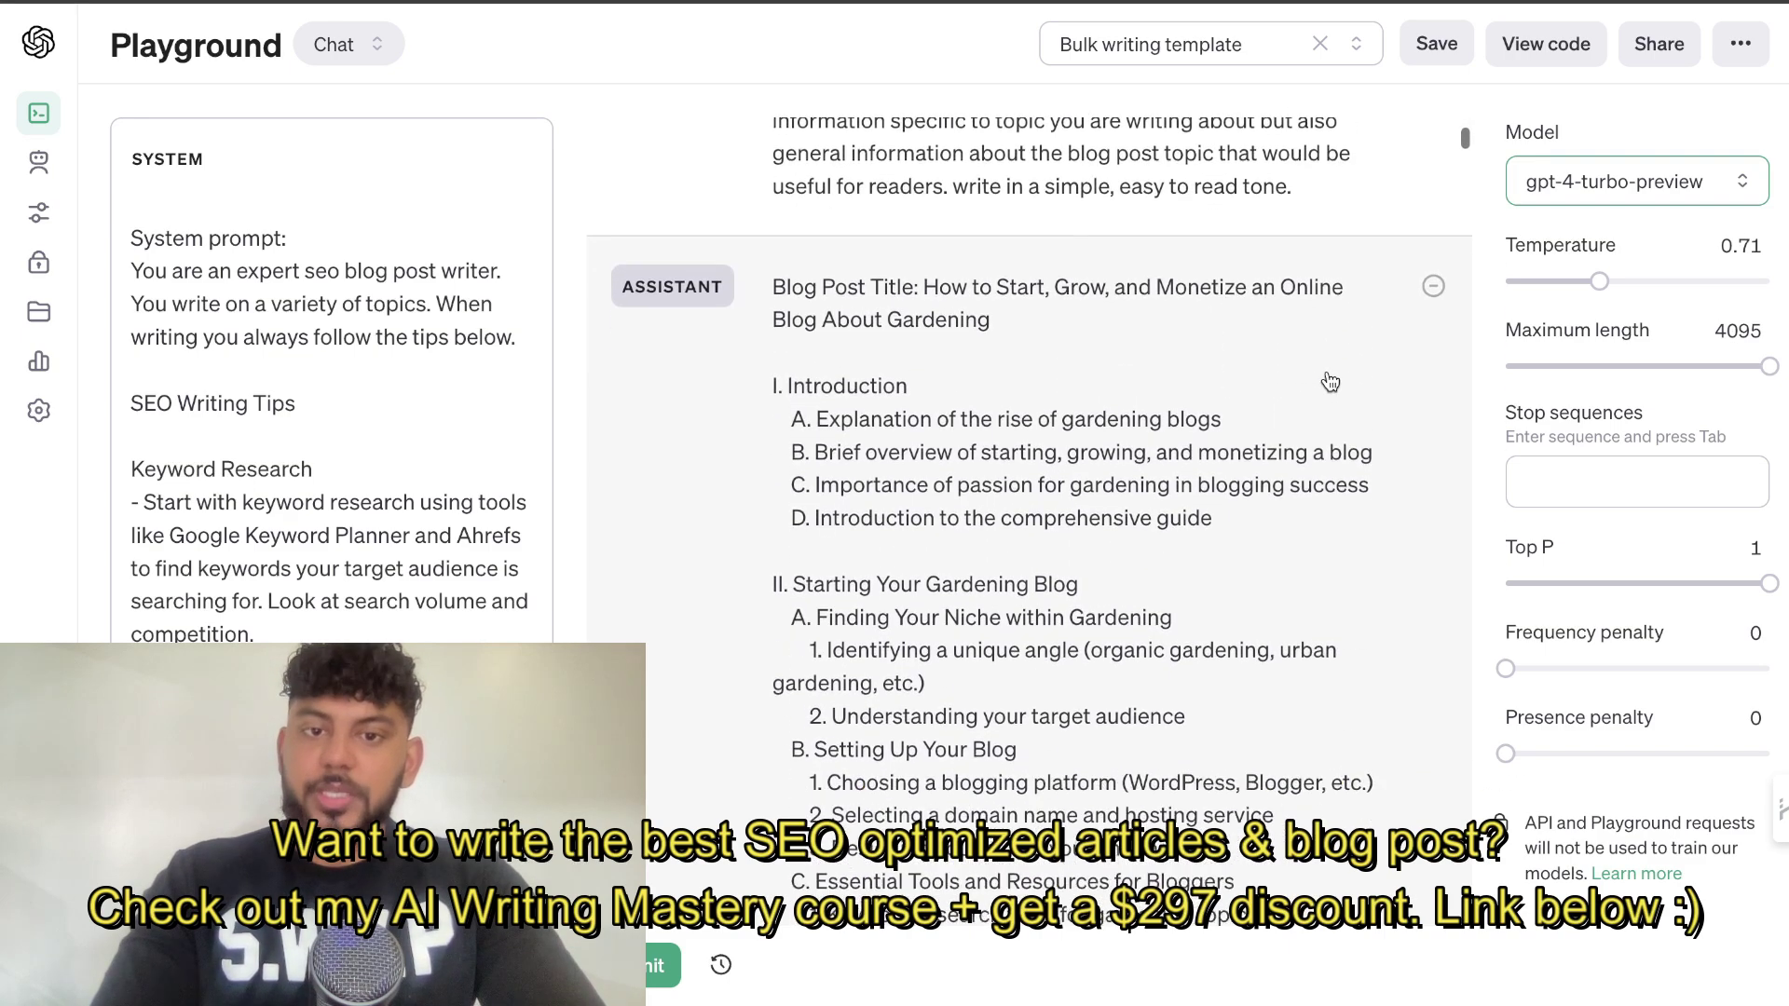
scroll(1329, 382, down, 5)
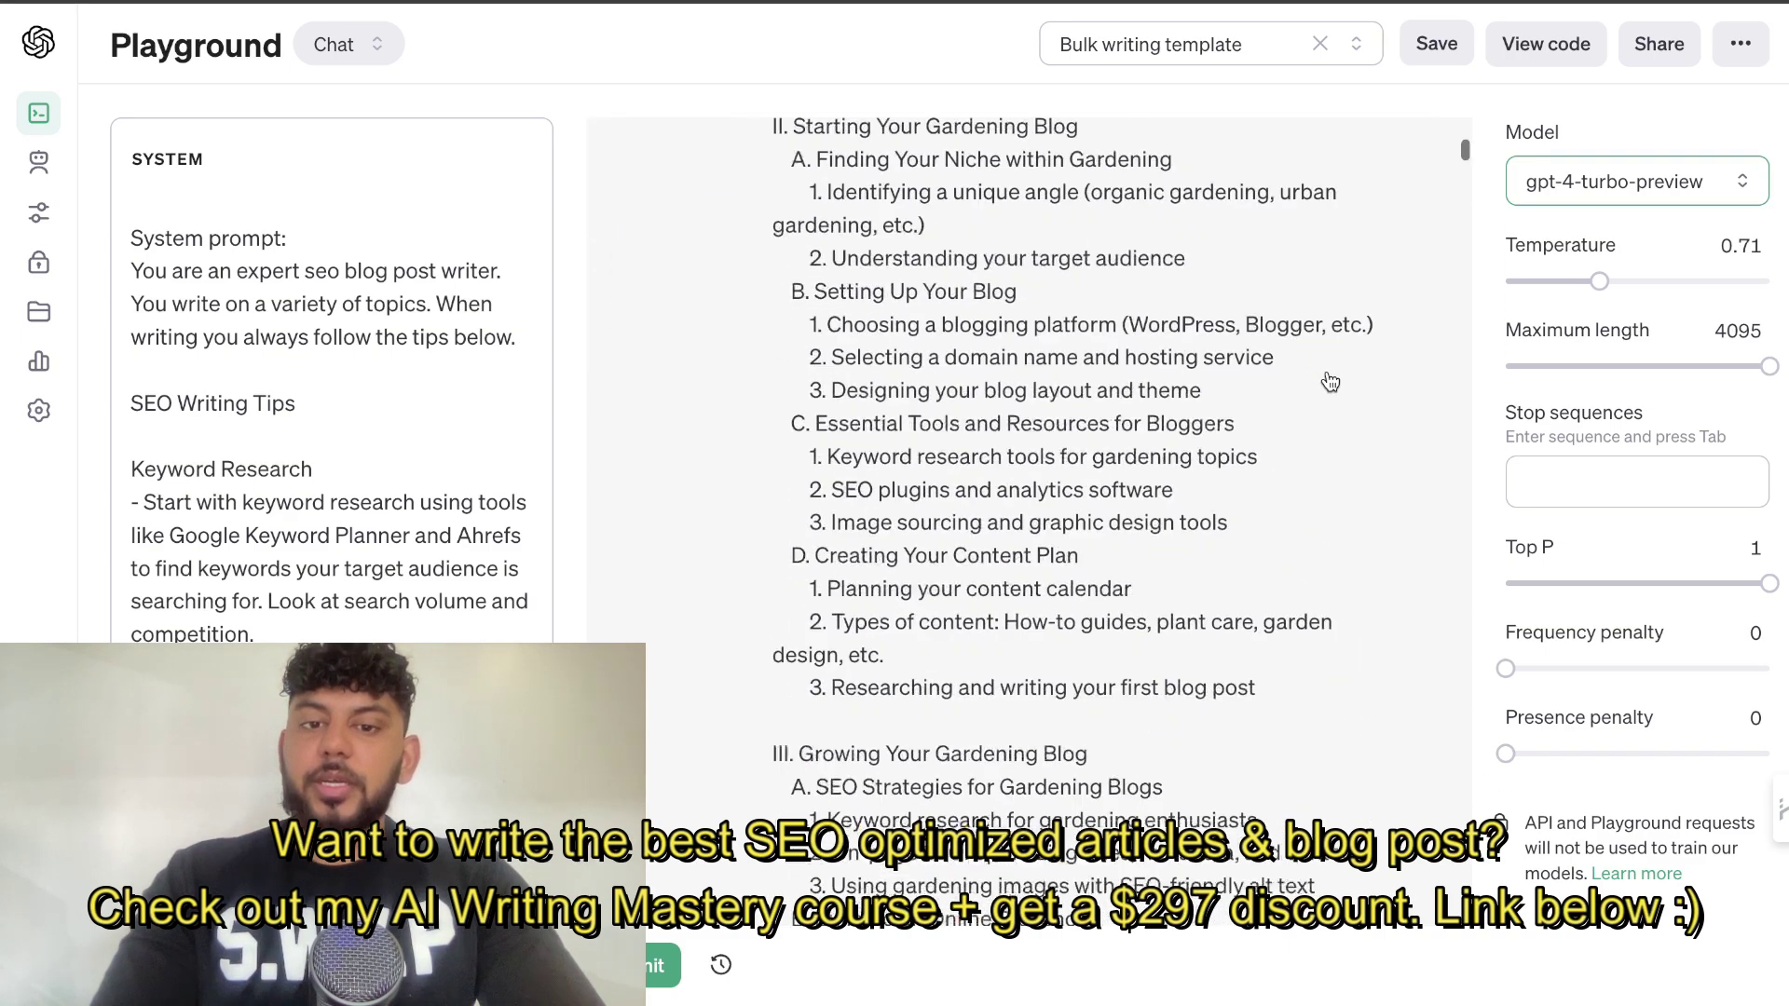
scroll(1330, 382, up, 5)
scroll(1329, 382, down, 18)
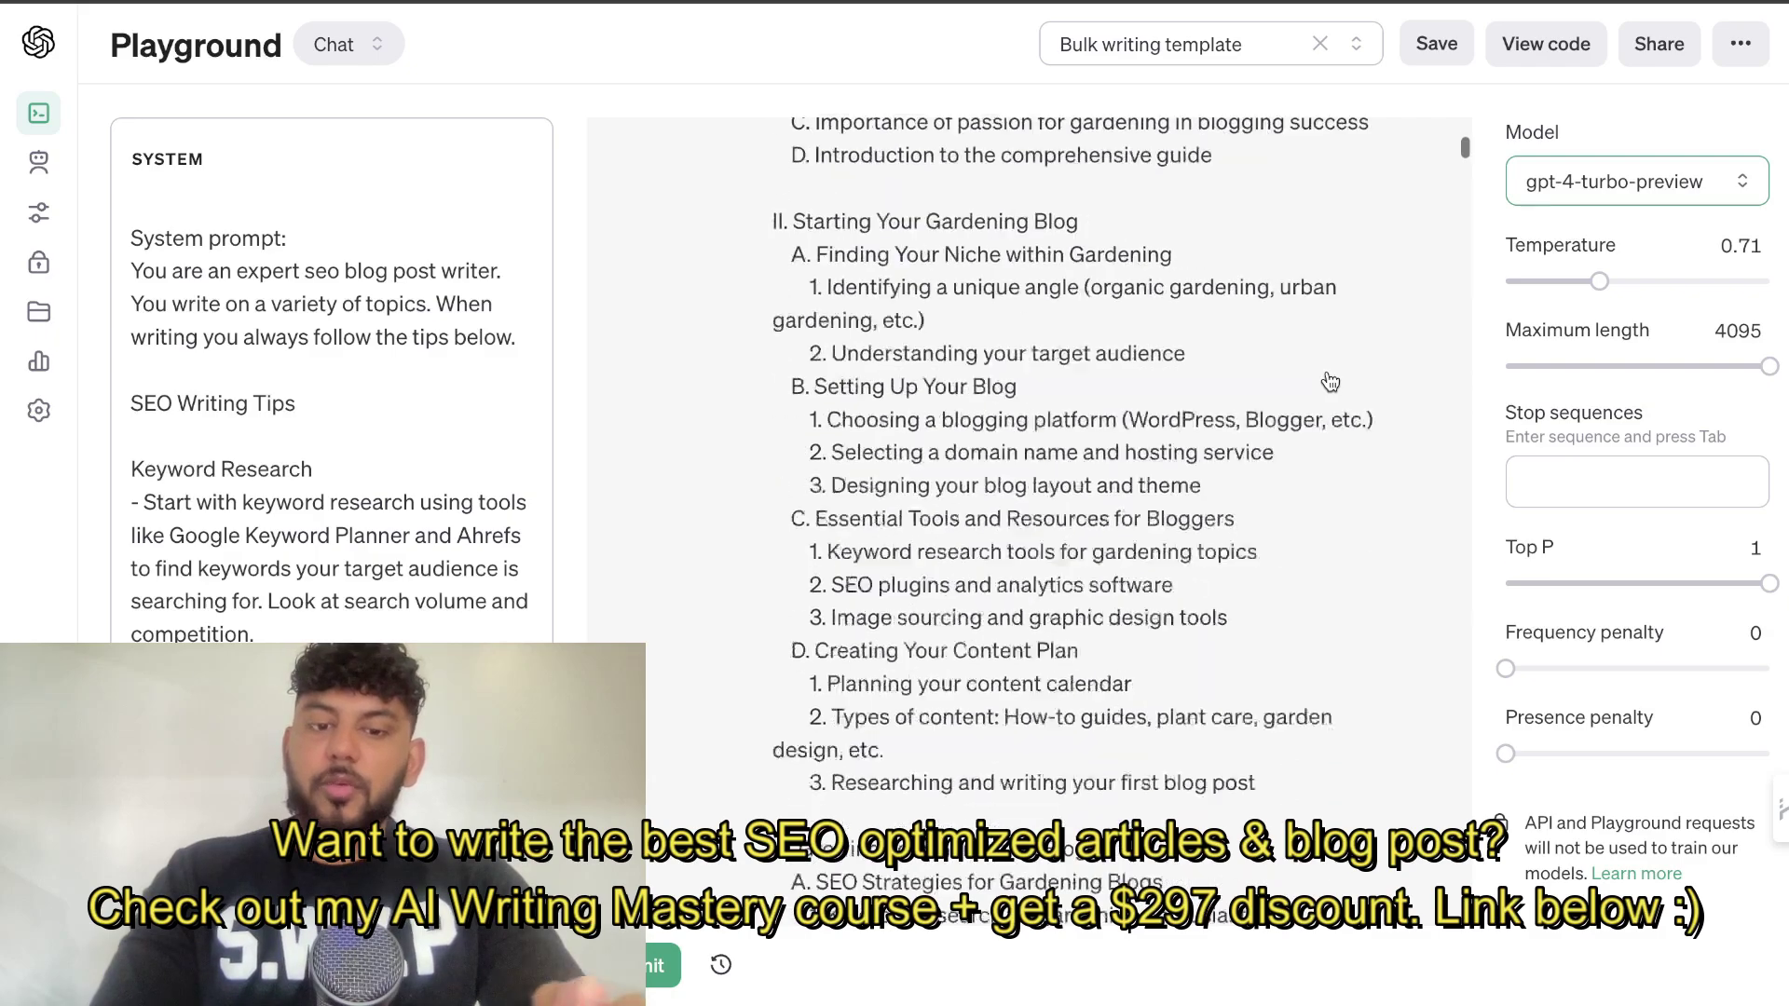
scroll(1330, 383, down, 12)
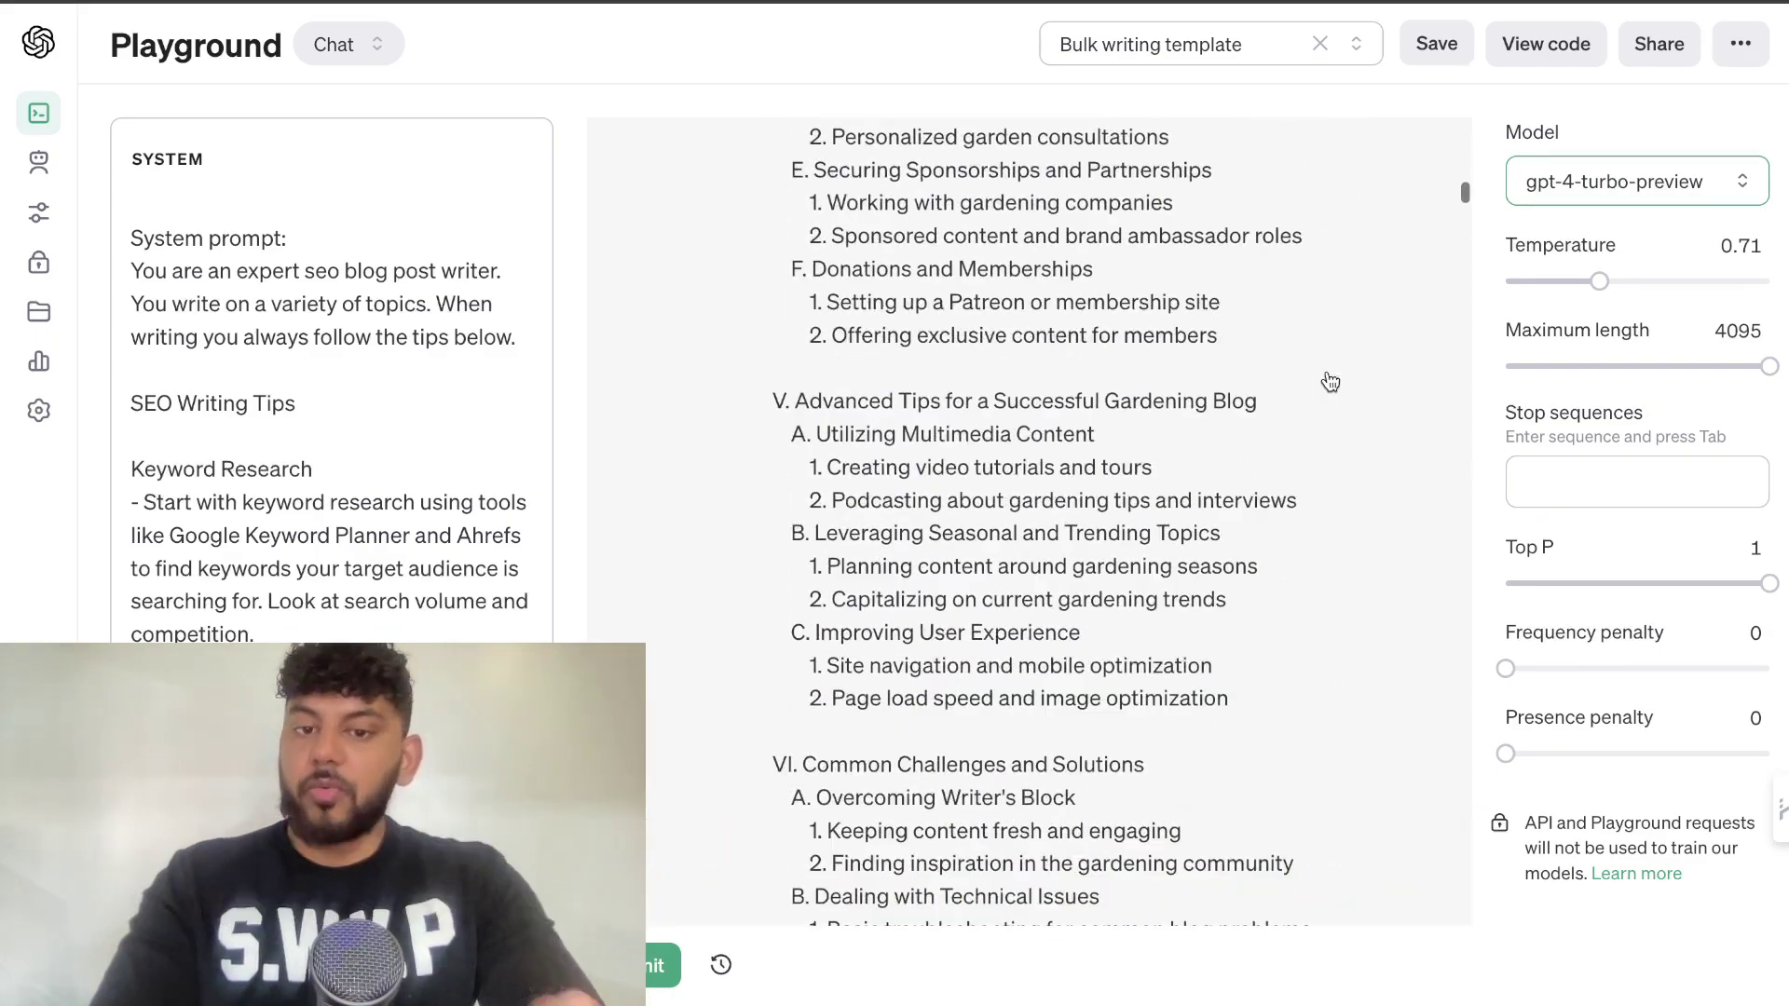
scroll(1330, 382, down, 4)
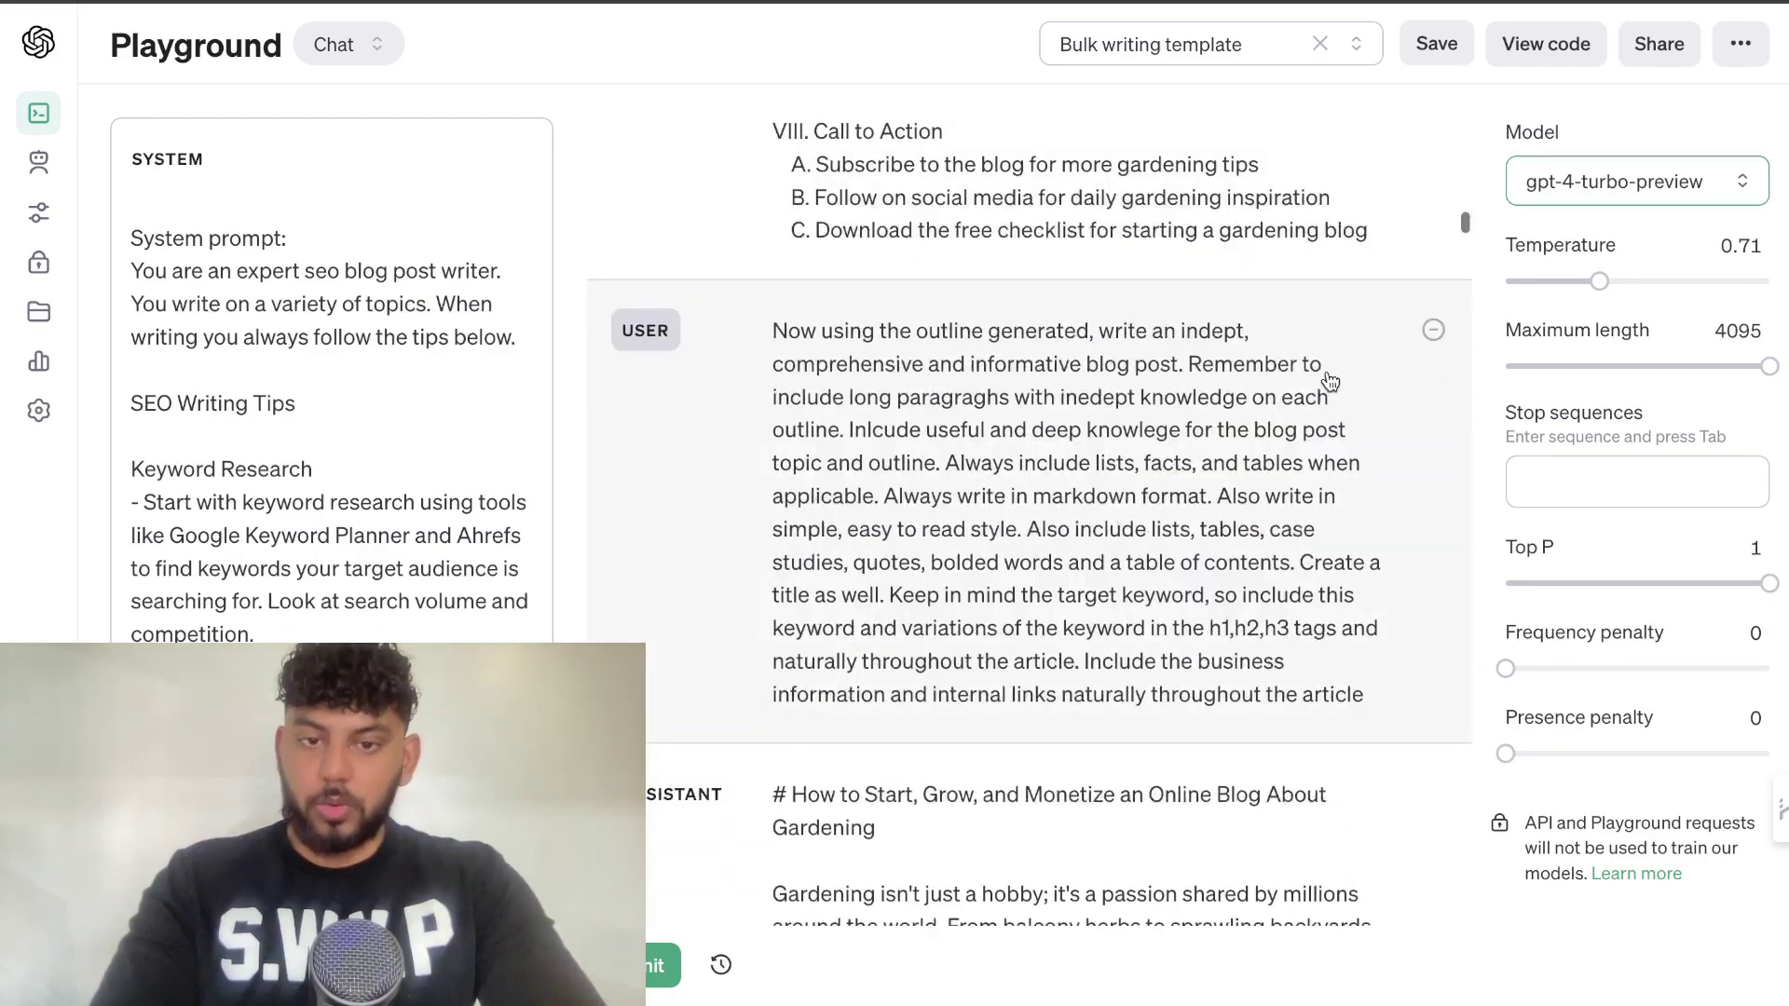
scroll(1329, 382, down, 7)
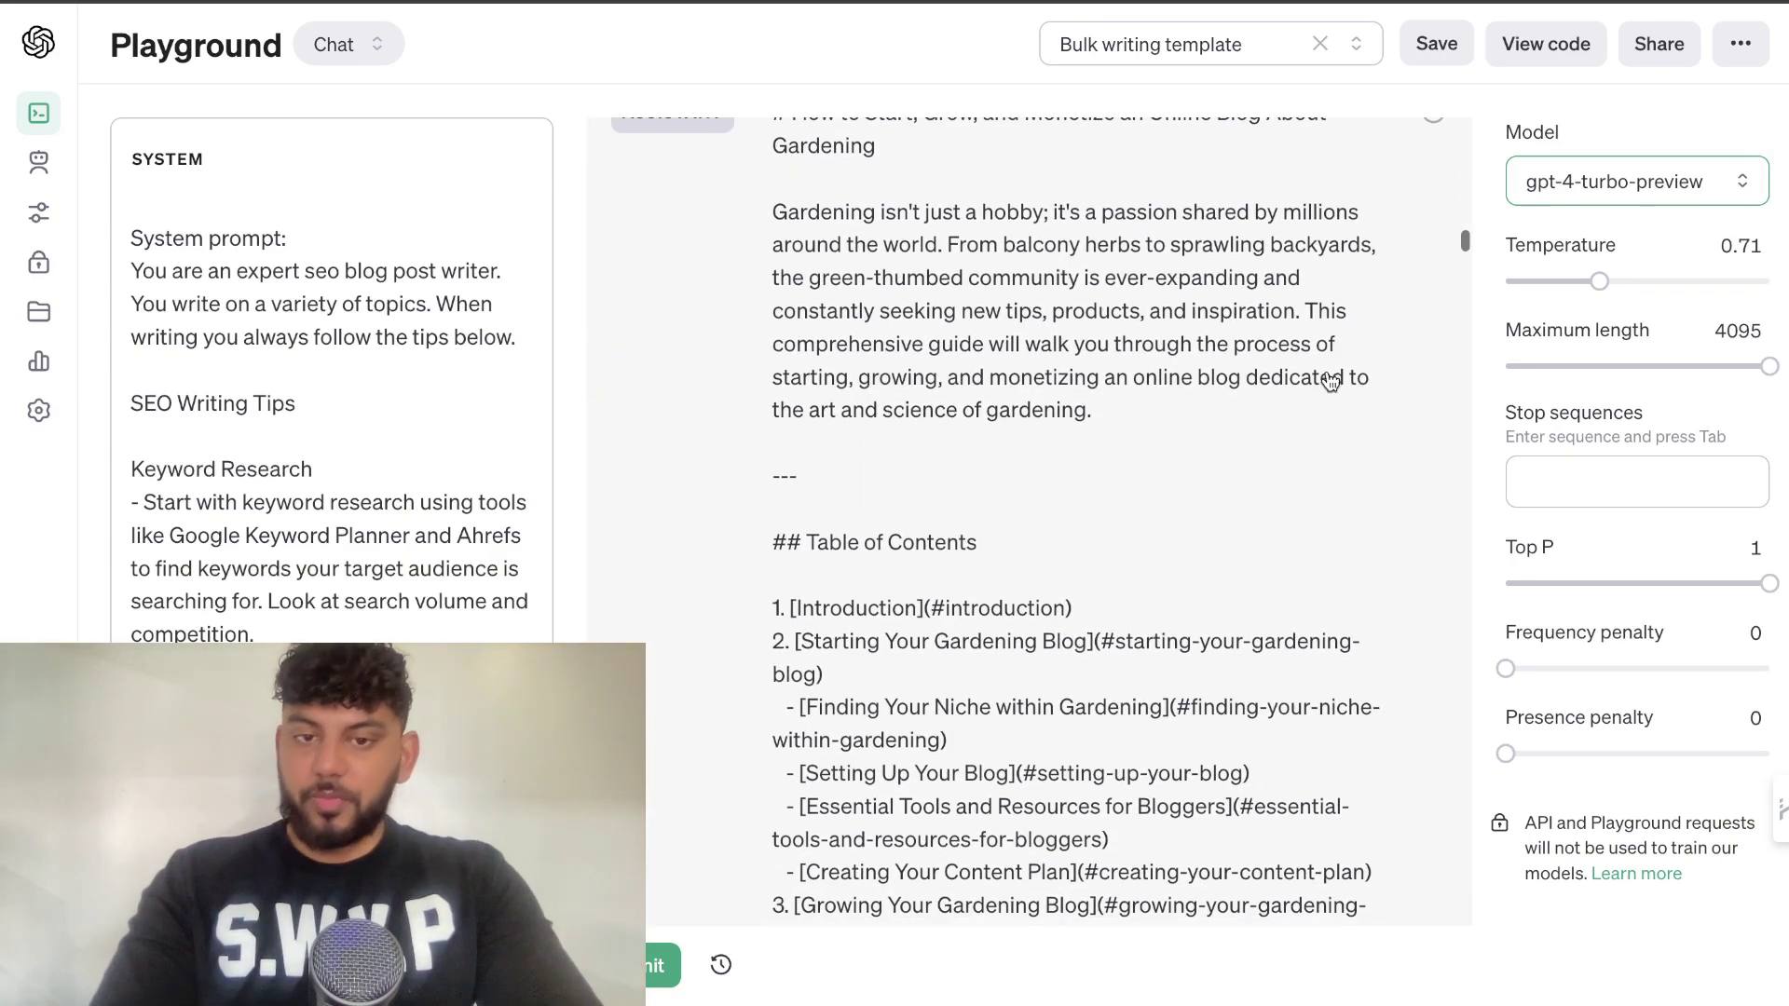
scroll(1067, 552, down, 3)
scroll(1067, 552, down, 20)
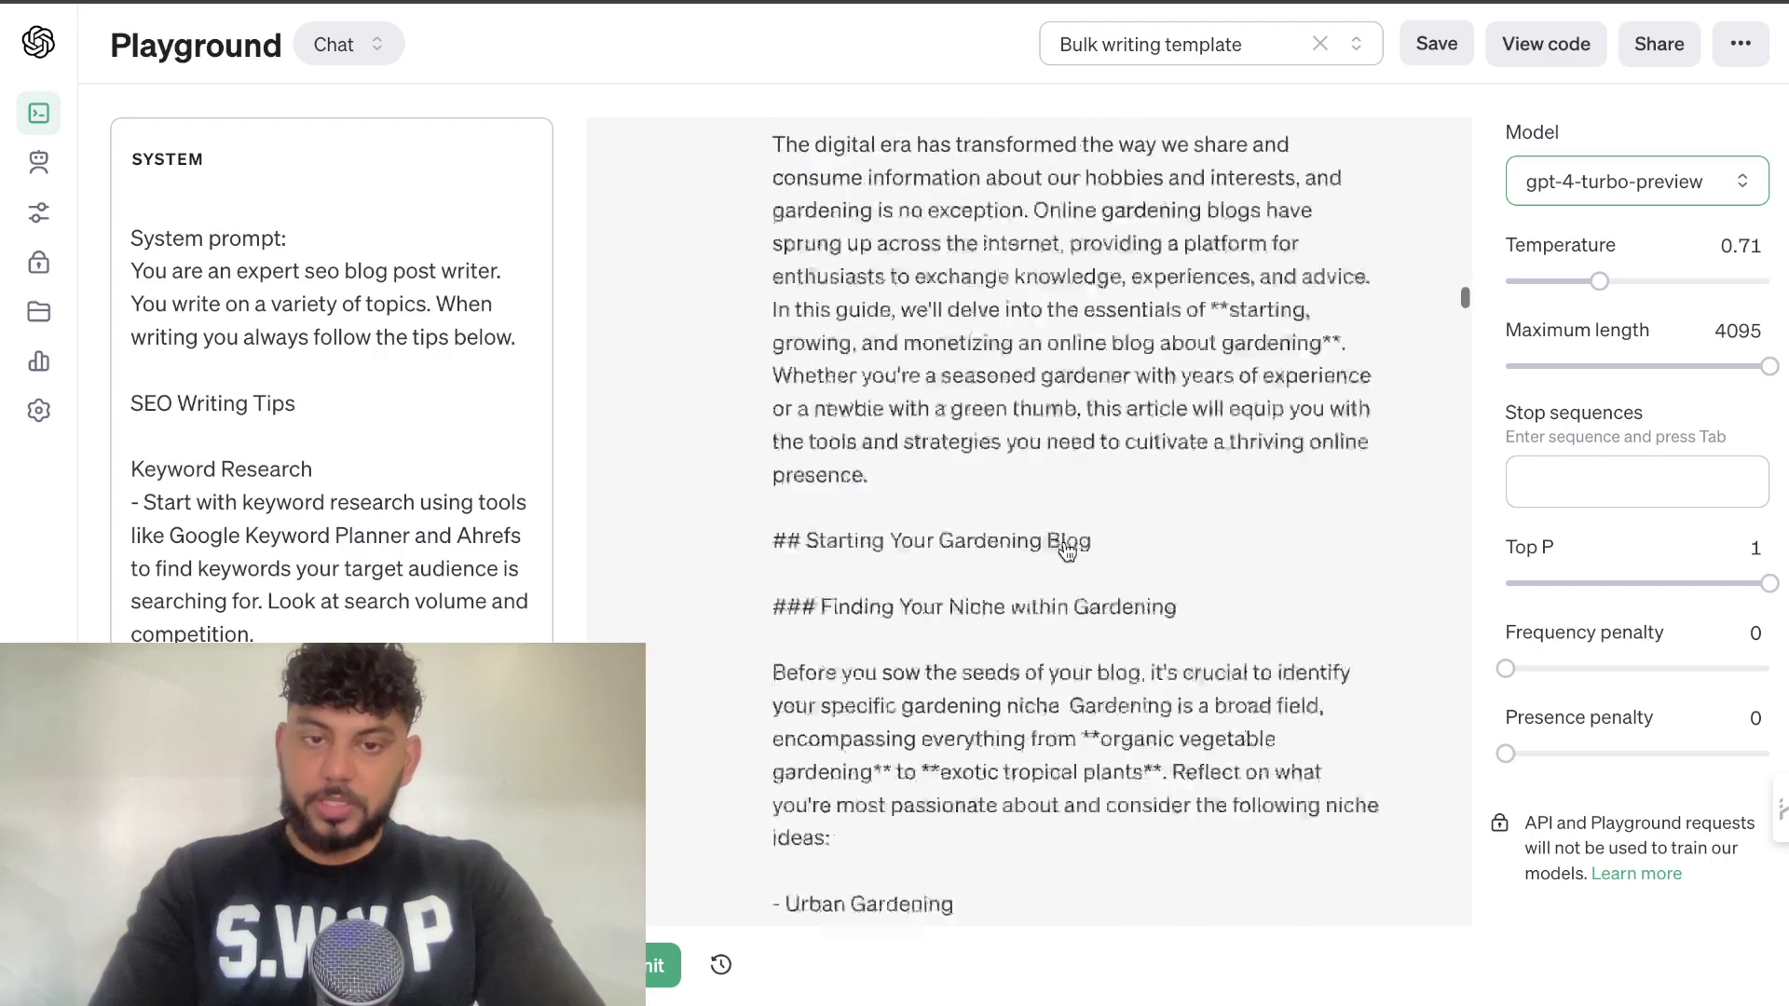
scroll(1067, 551, down, 7)
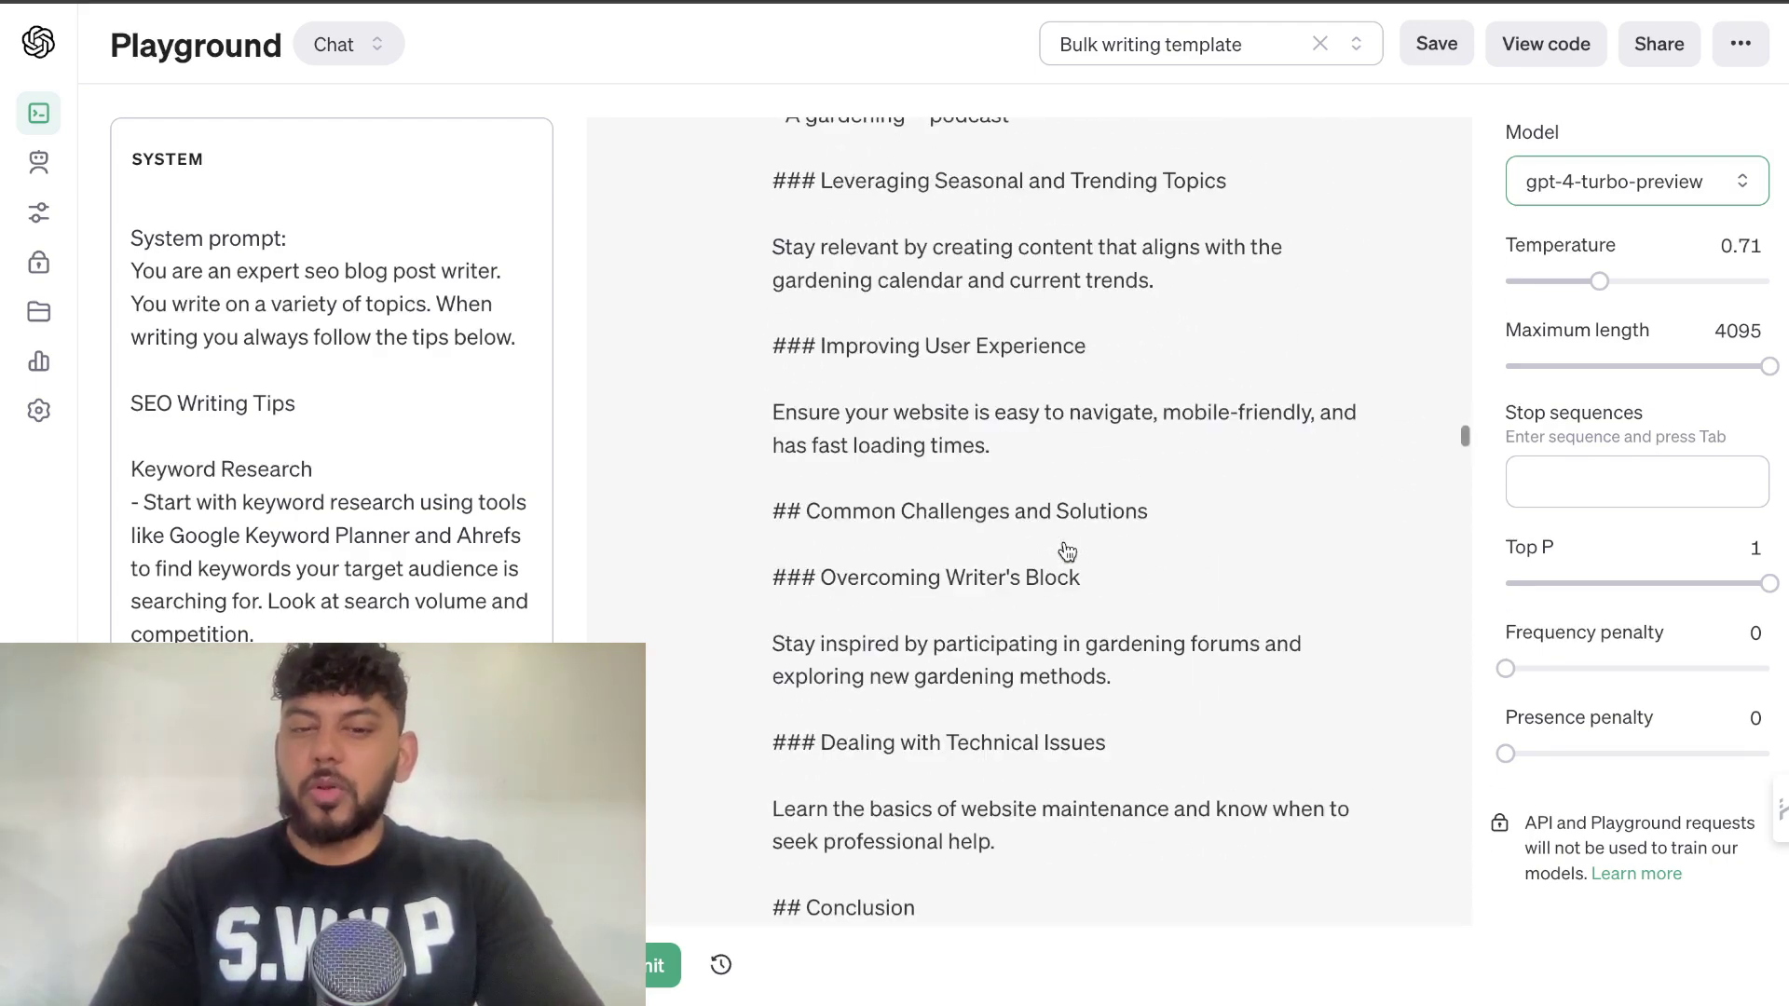
scroll(1067, 552, down, 4)
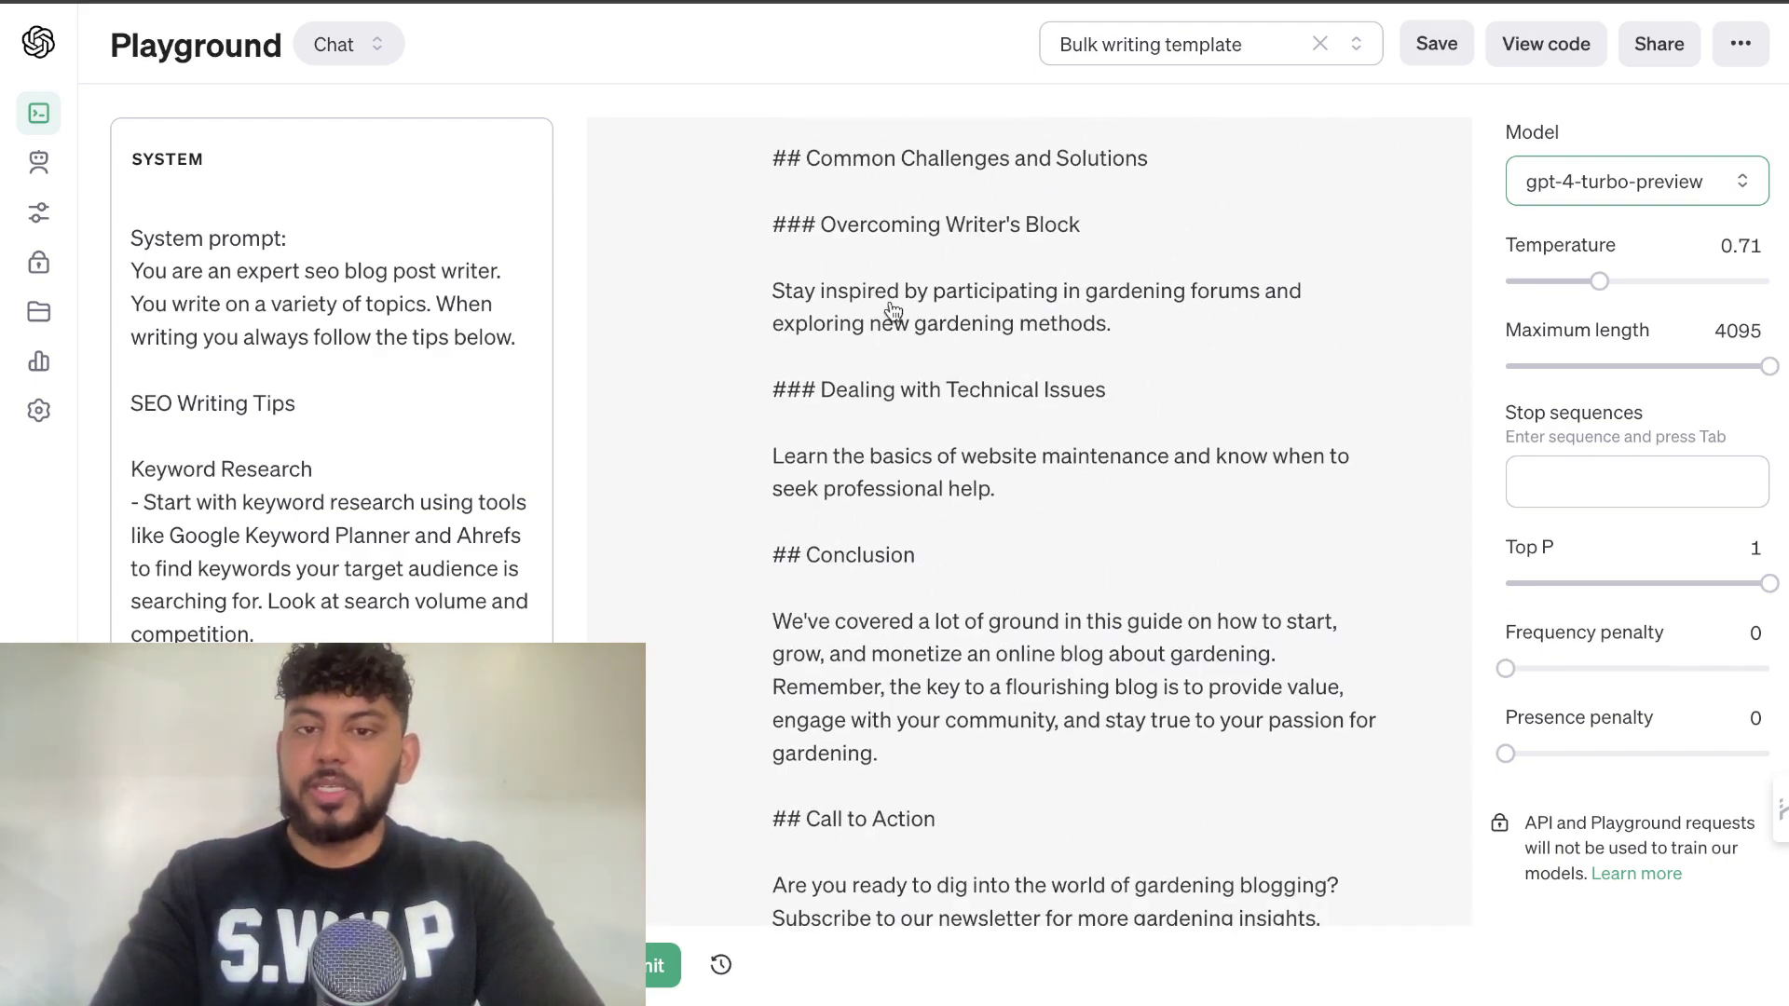
scroll(892, 311, down, 18)
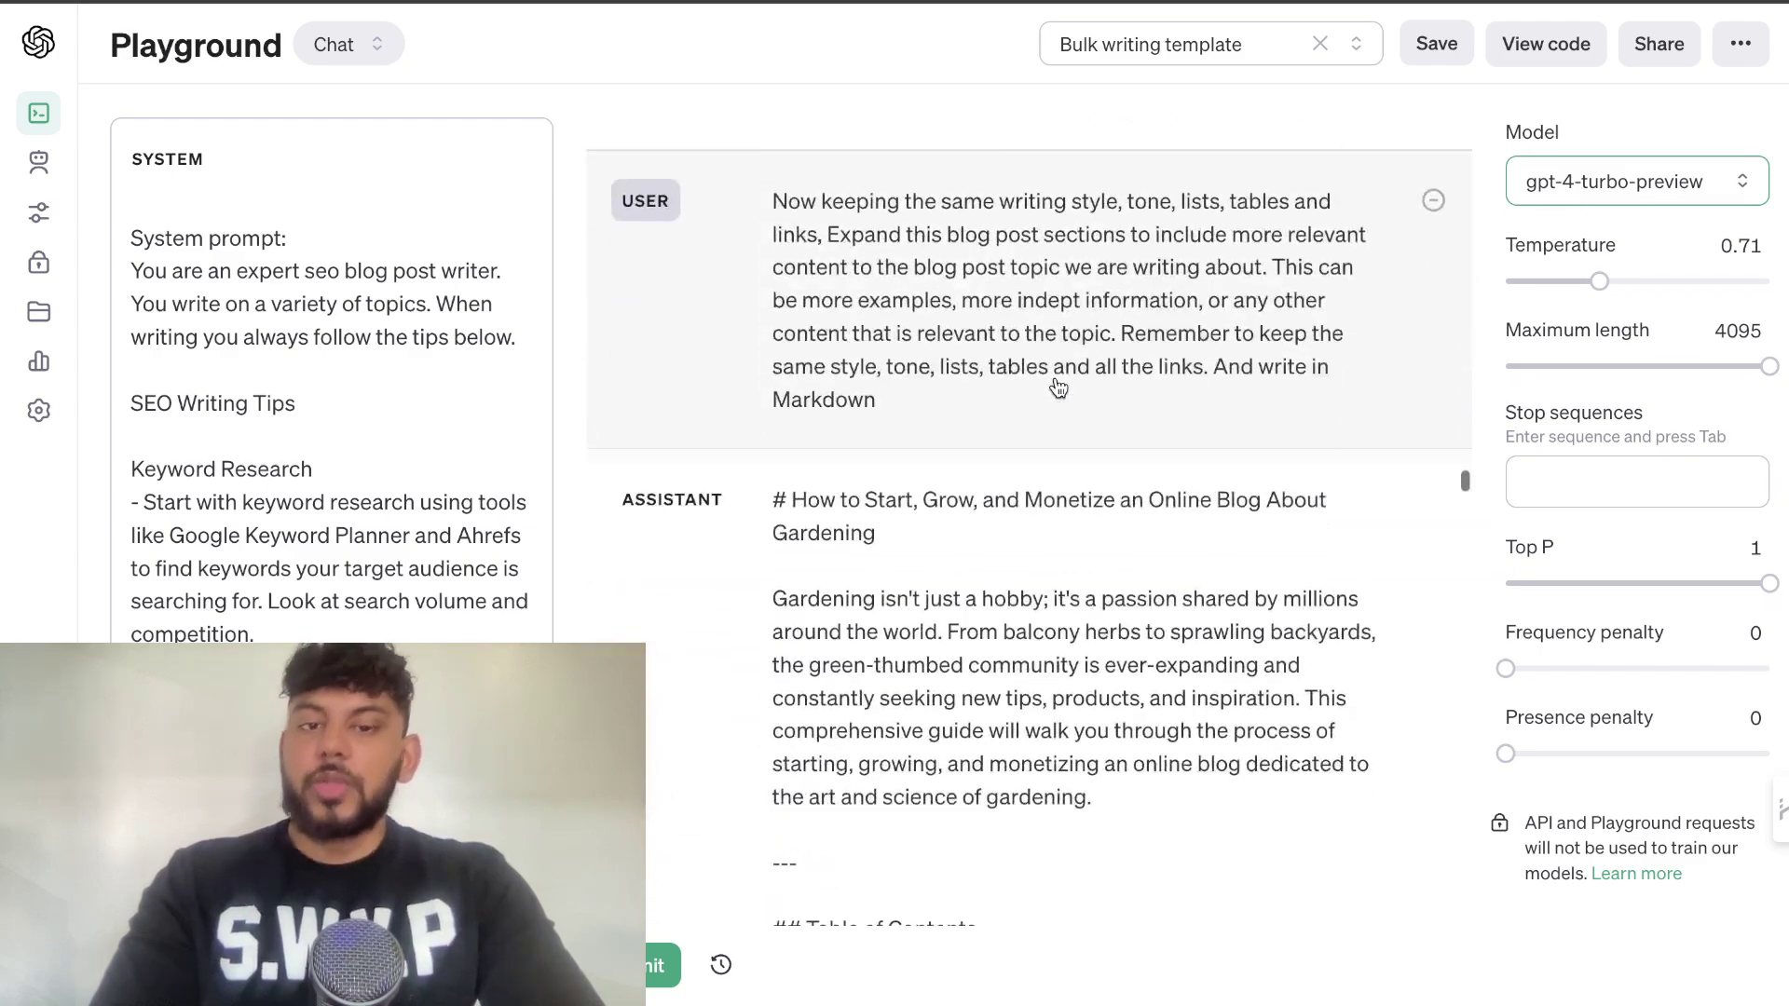
Switch the model back to gpt-3.5-turbo-16k and continue reviewing the article.
click(1576, 187)
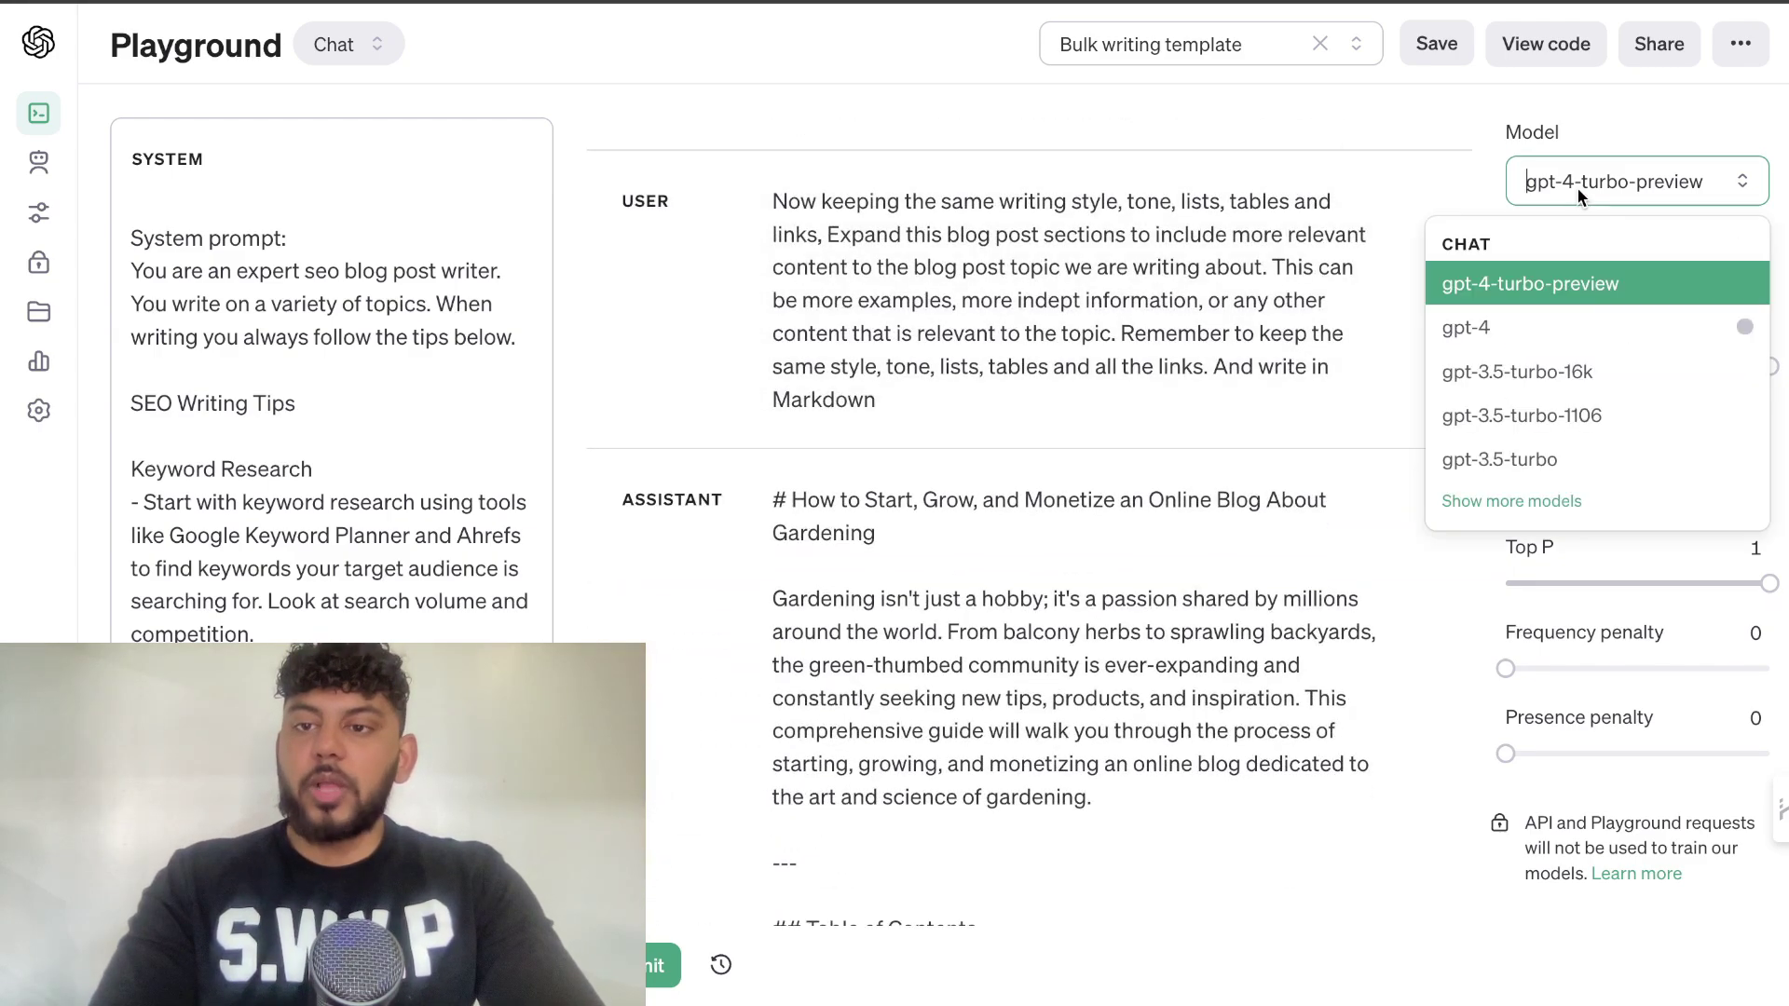
click(1568, 364)
scroll(1304, 410, down, 20)
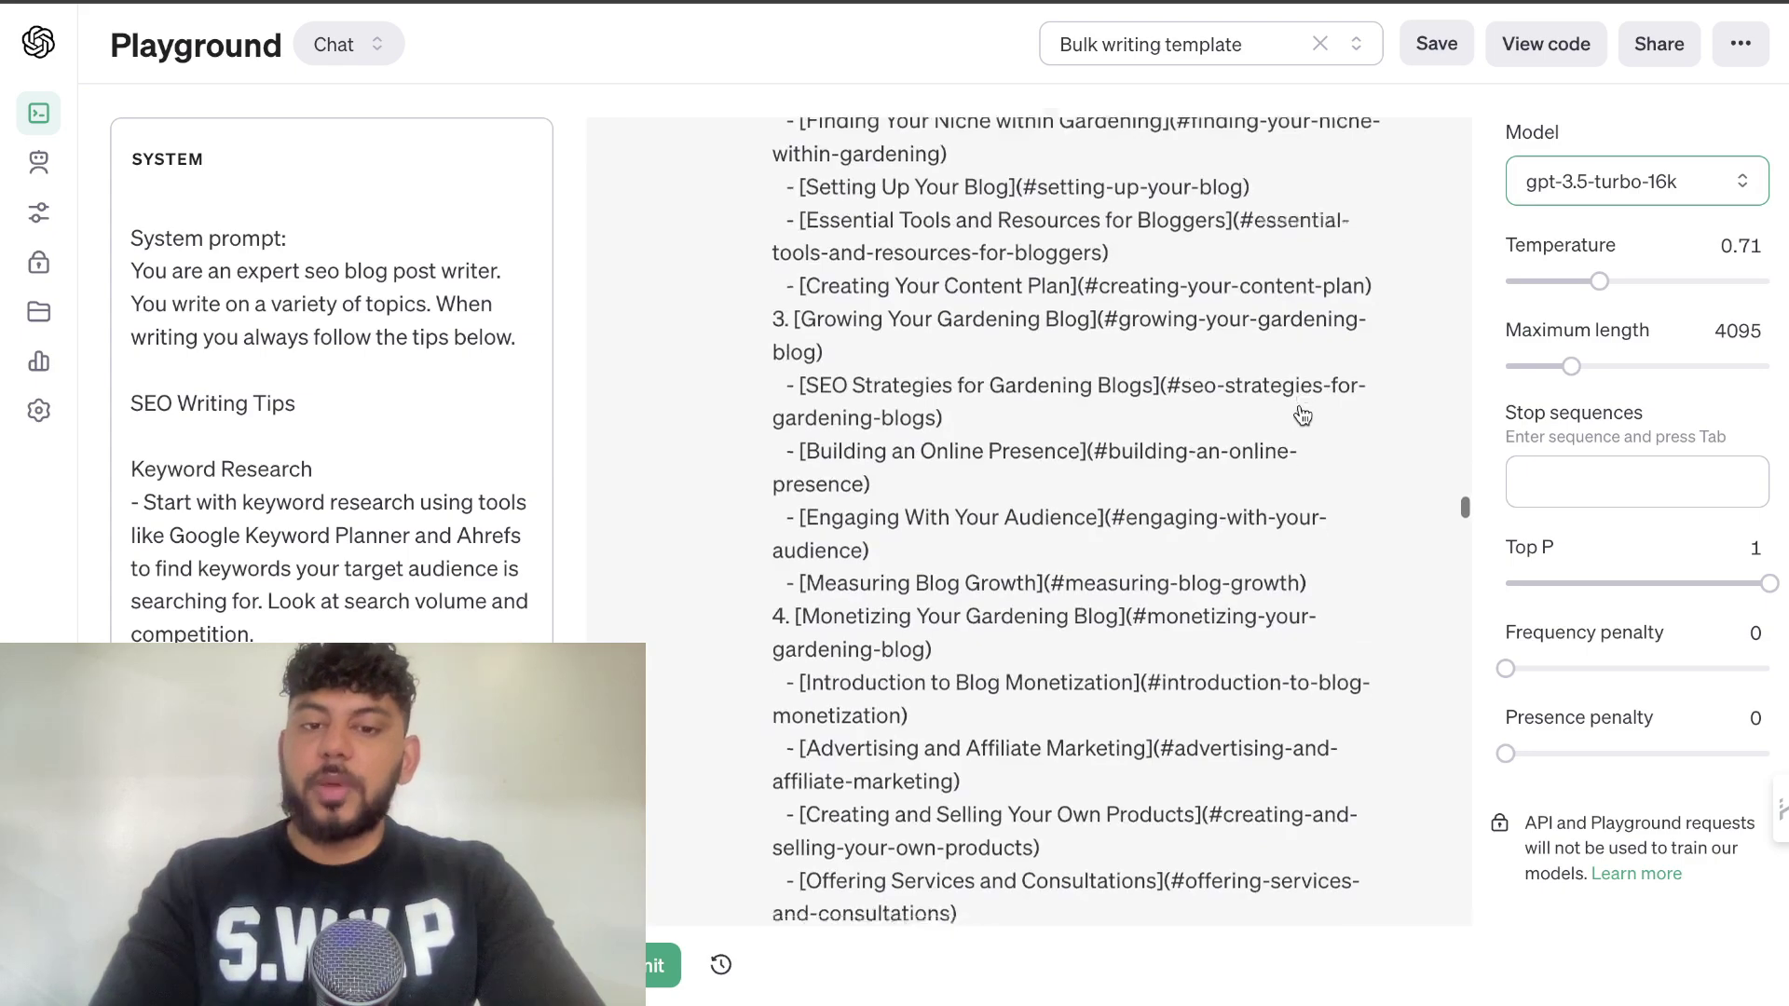
scroll(1304, 414, down, 8)
scroll(1304, 414, up, 12)
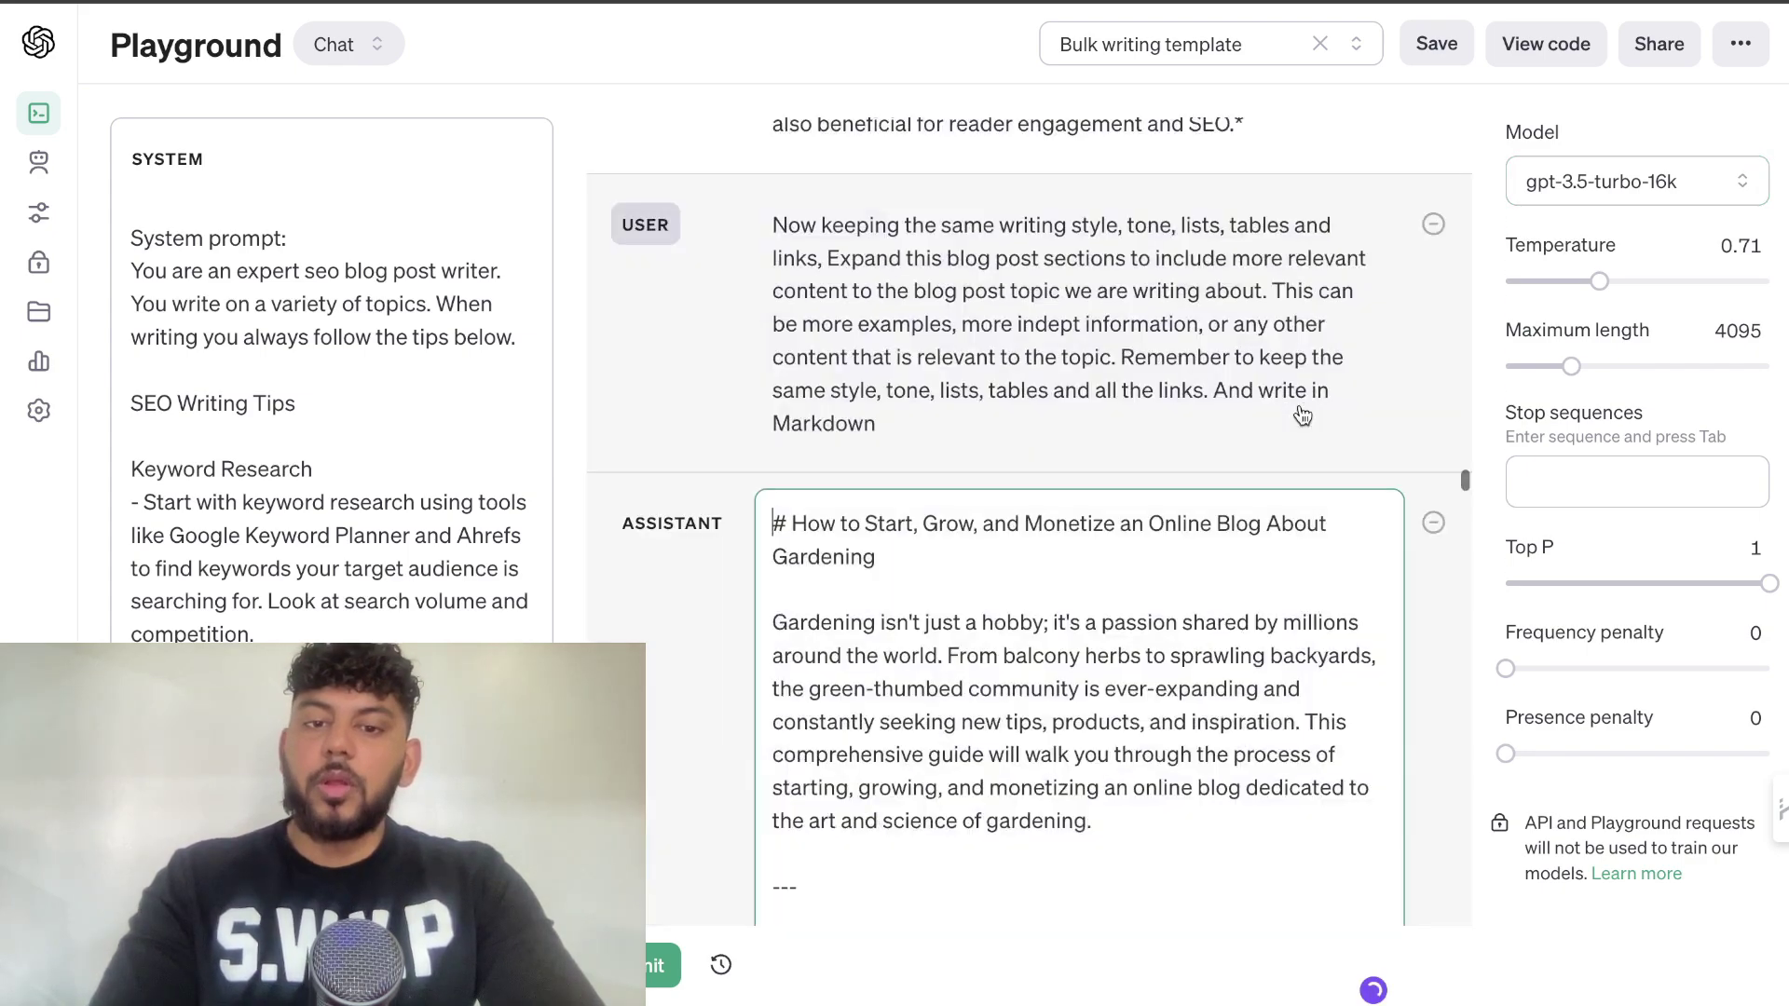
scroll(1299, 406, down, 3)
scroll(1300, 405, down, 3)
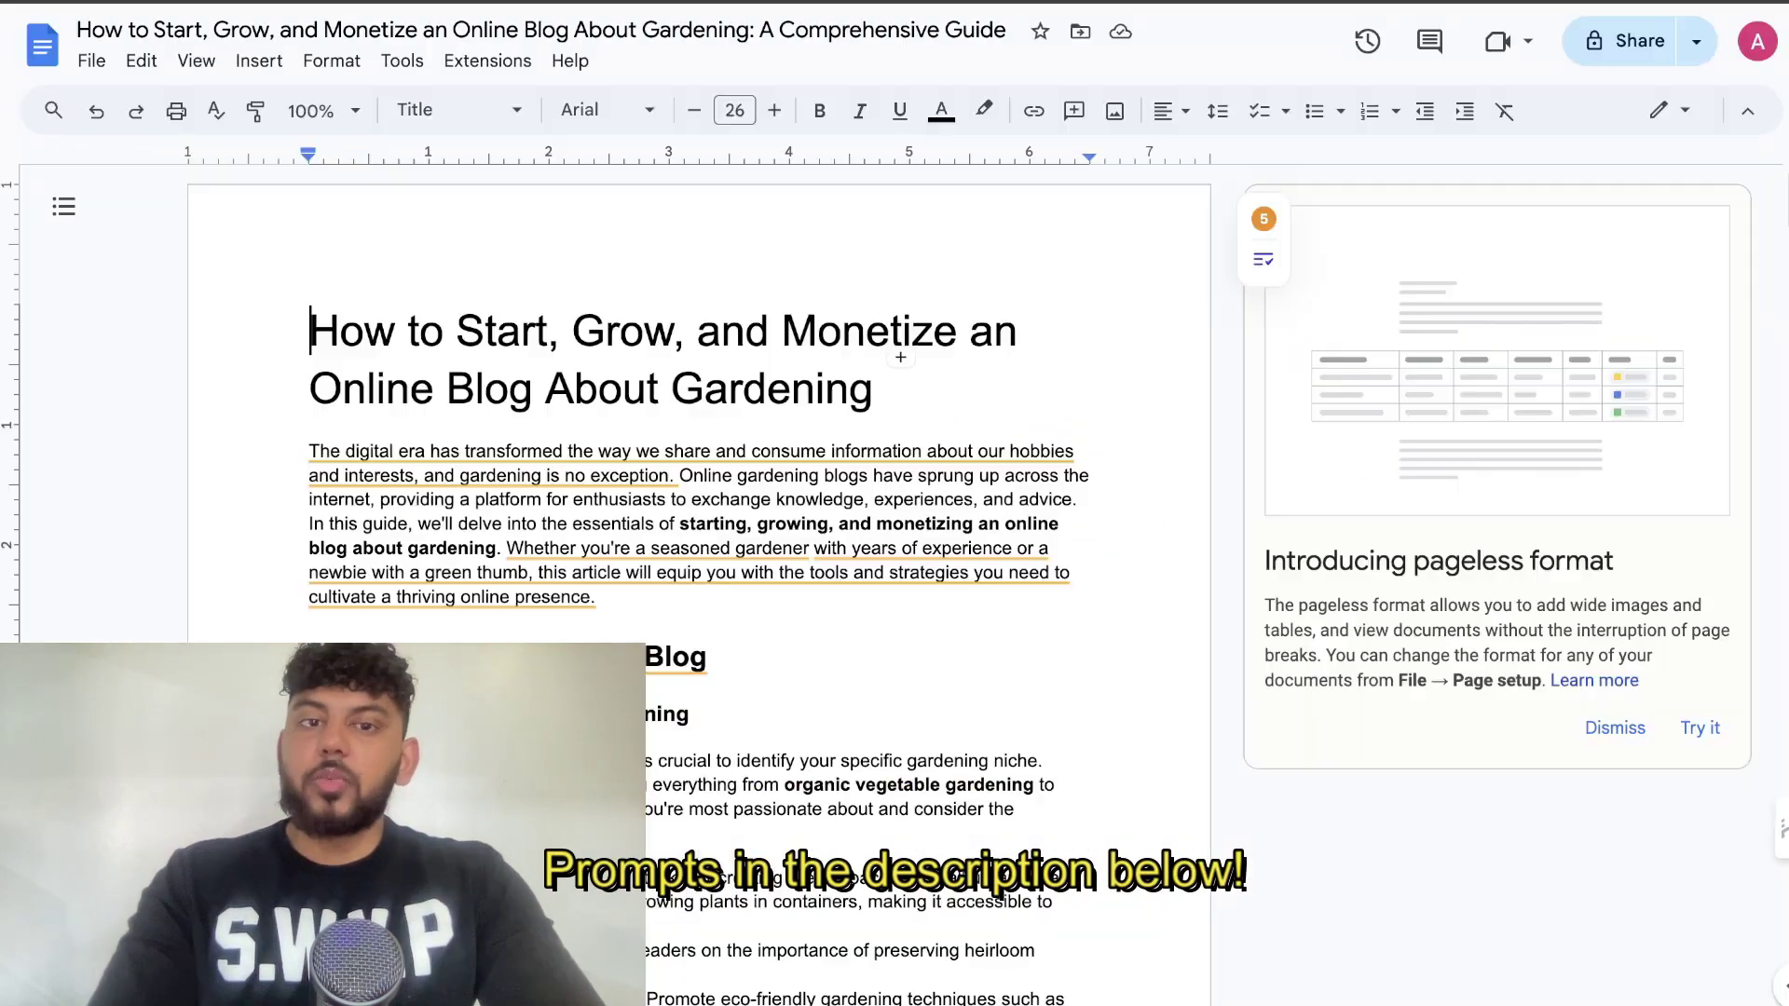
Check the Google Docs article's word count with Tools > Word count.
scroll(1097, 635, down, 1)
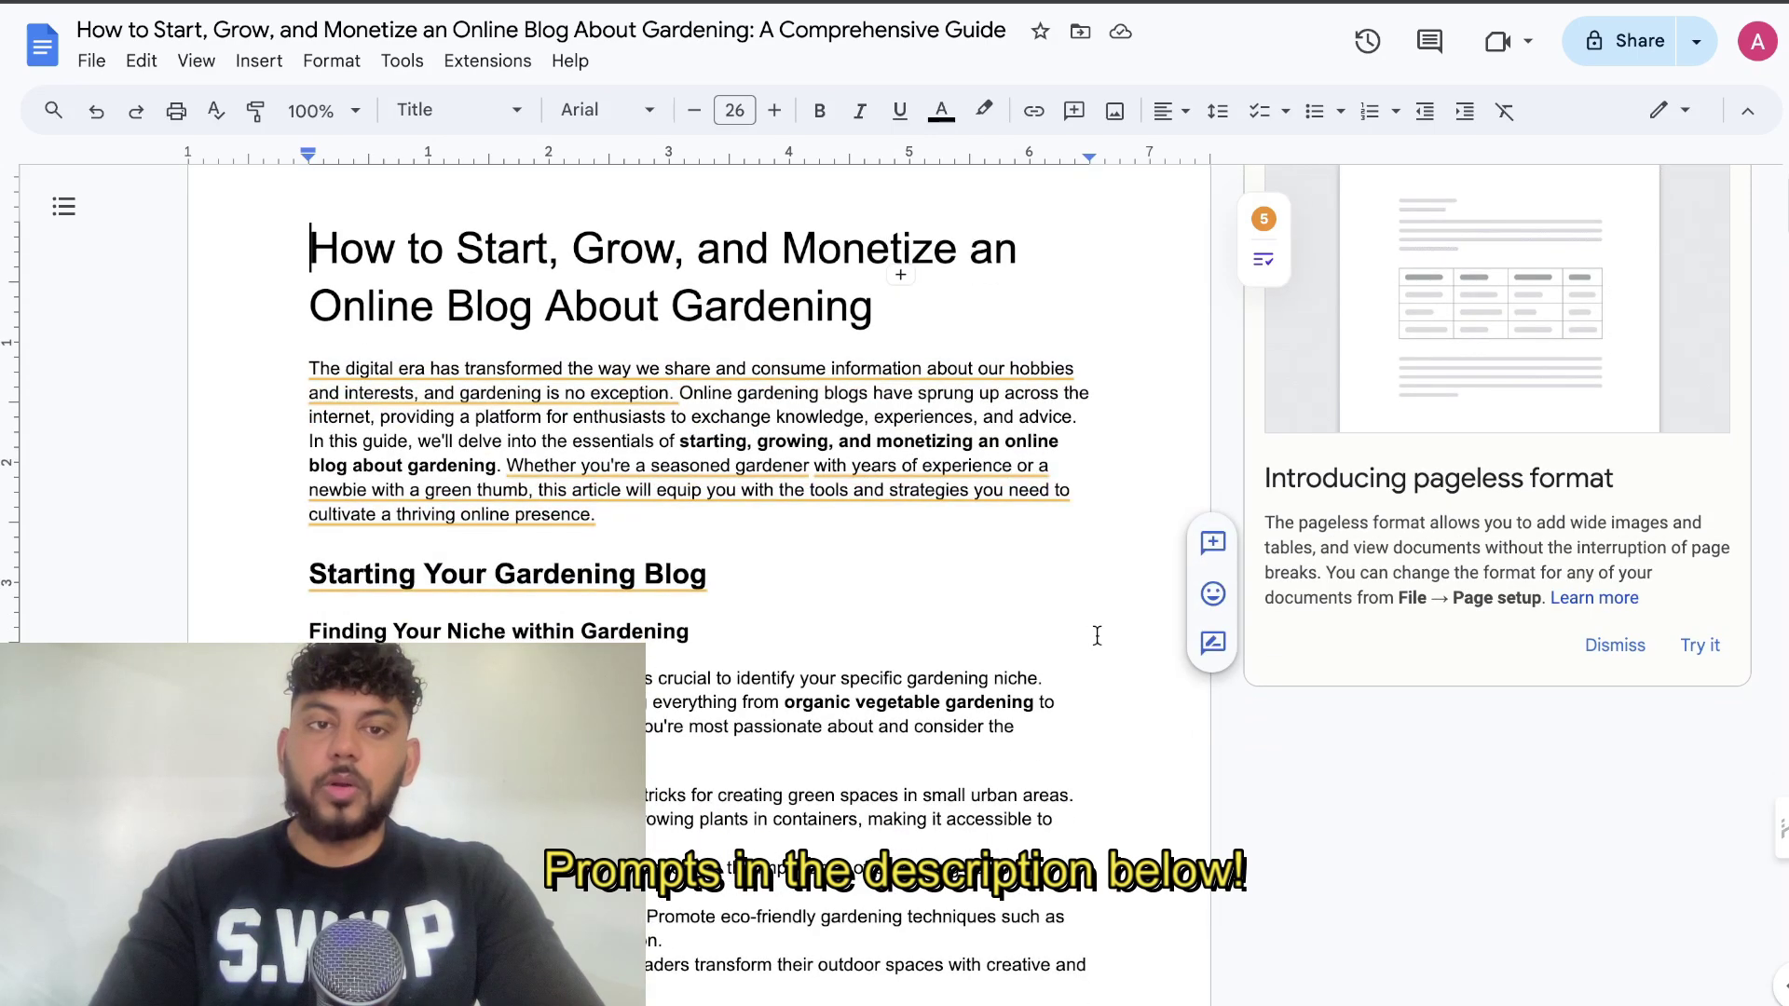
scroll(1097, 635, down, 3)
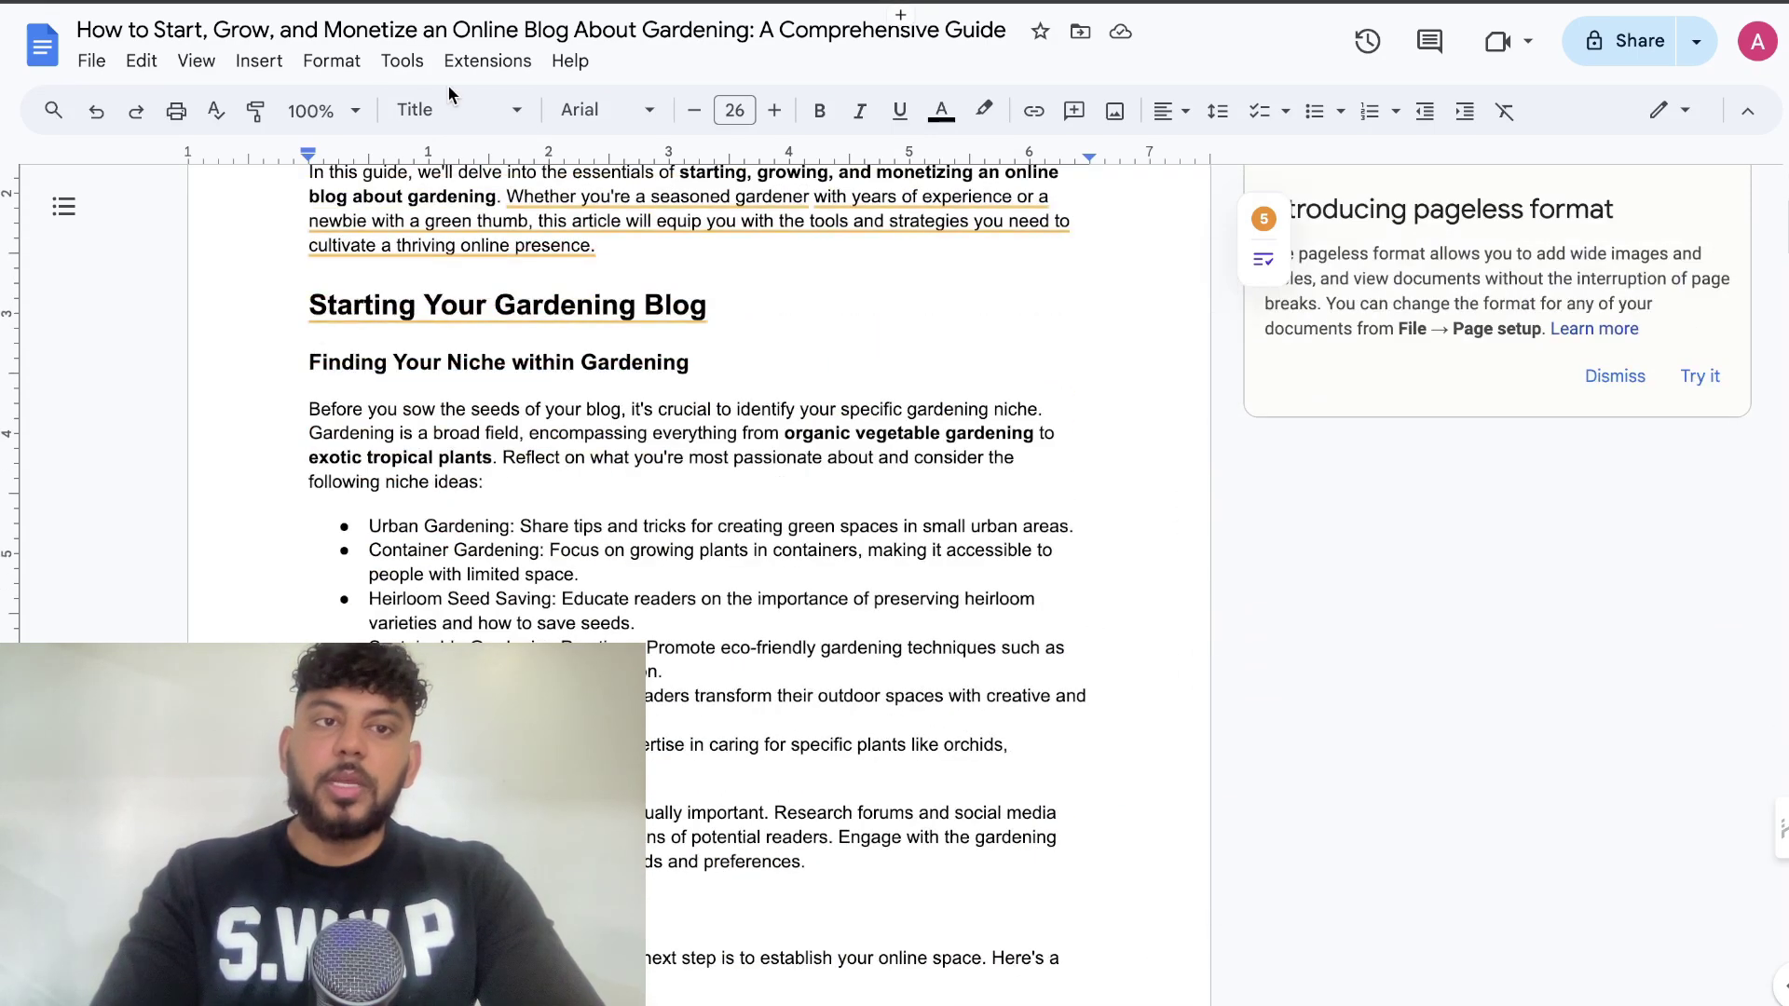
click(402, 60)
click(507, 154)
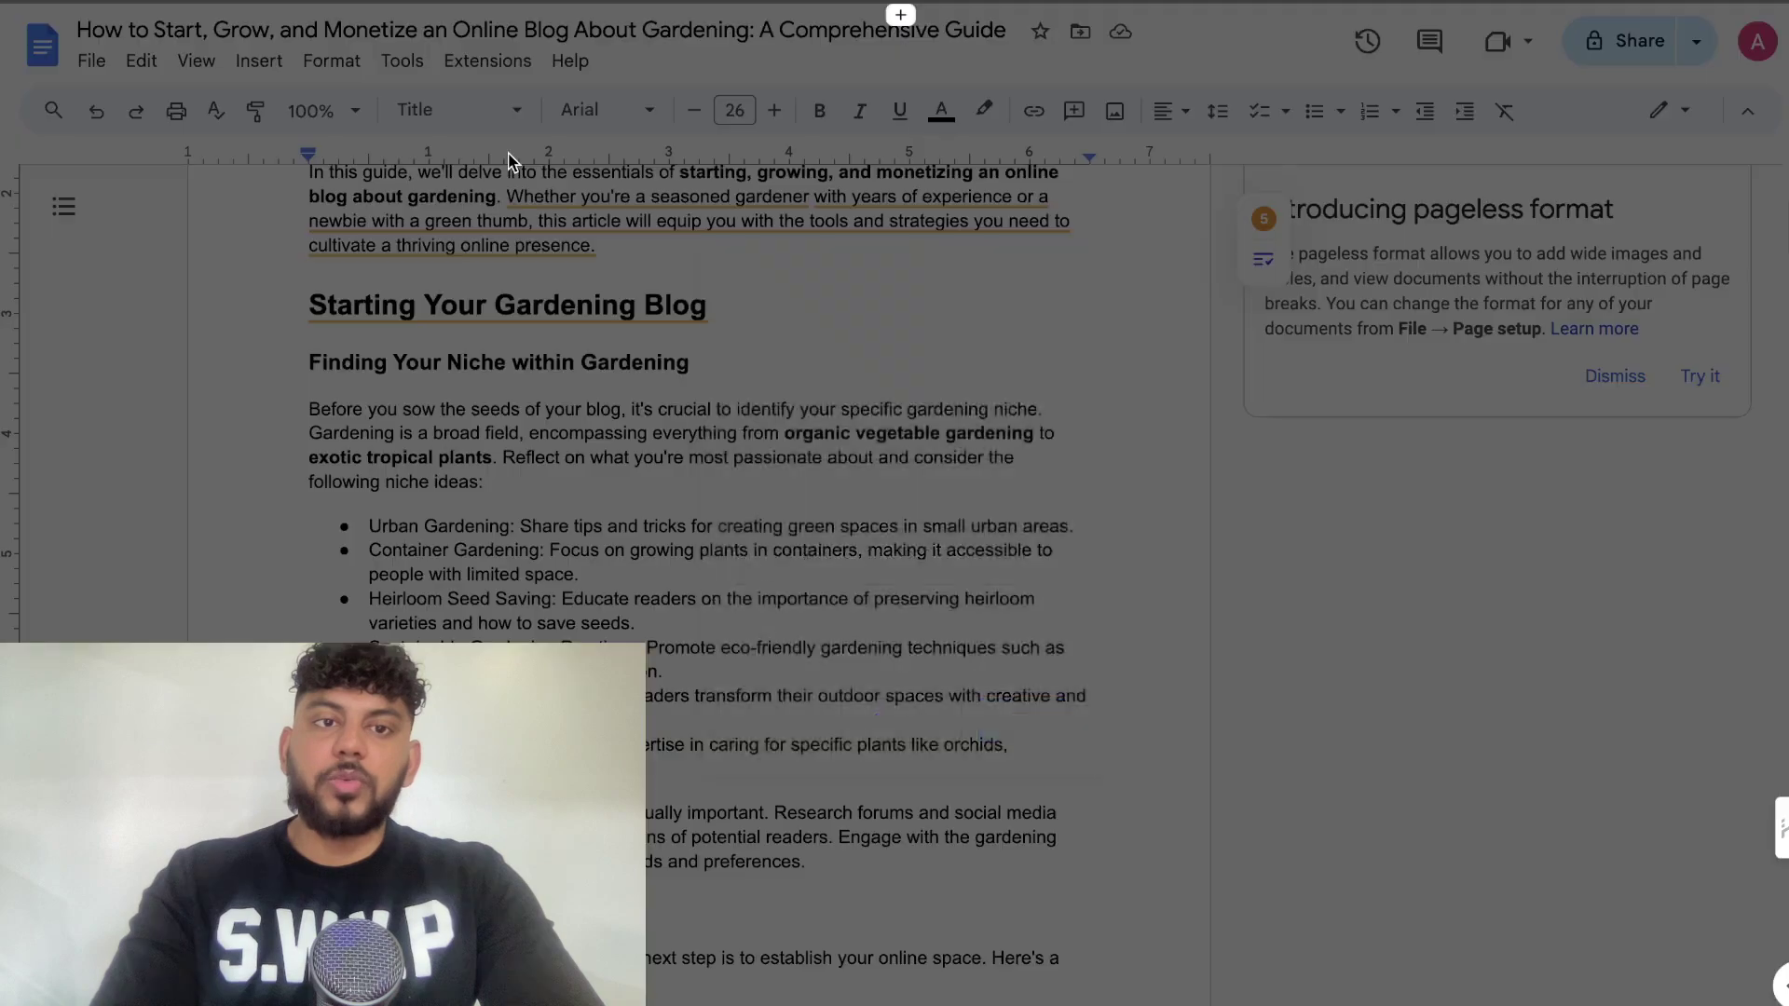
click(1047, 295)
Scroll through the article to page 8 and back up.
scroll(1083, 387, down, 4)
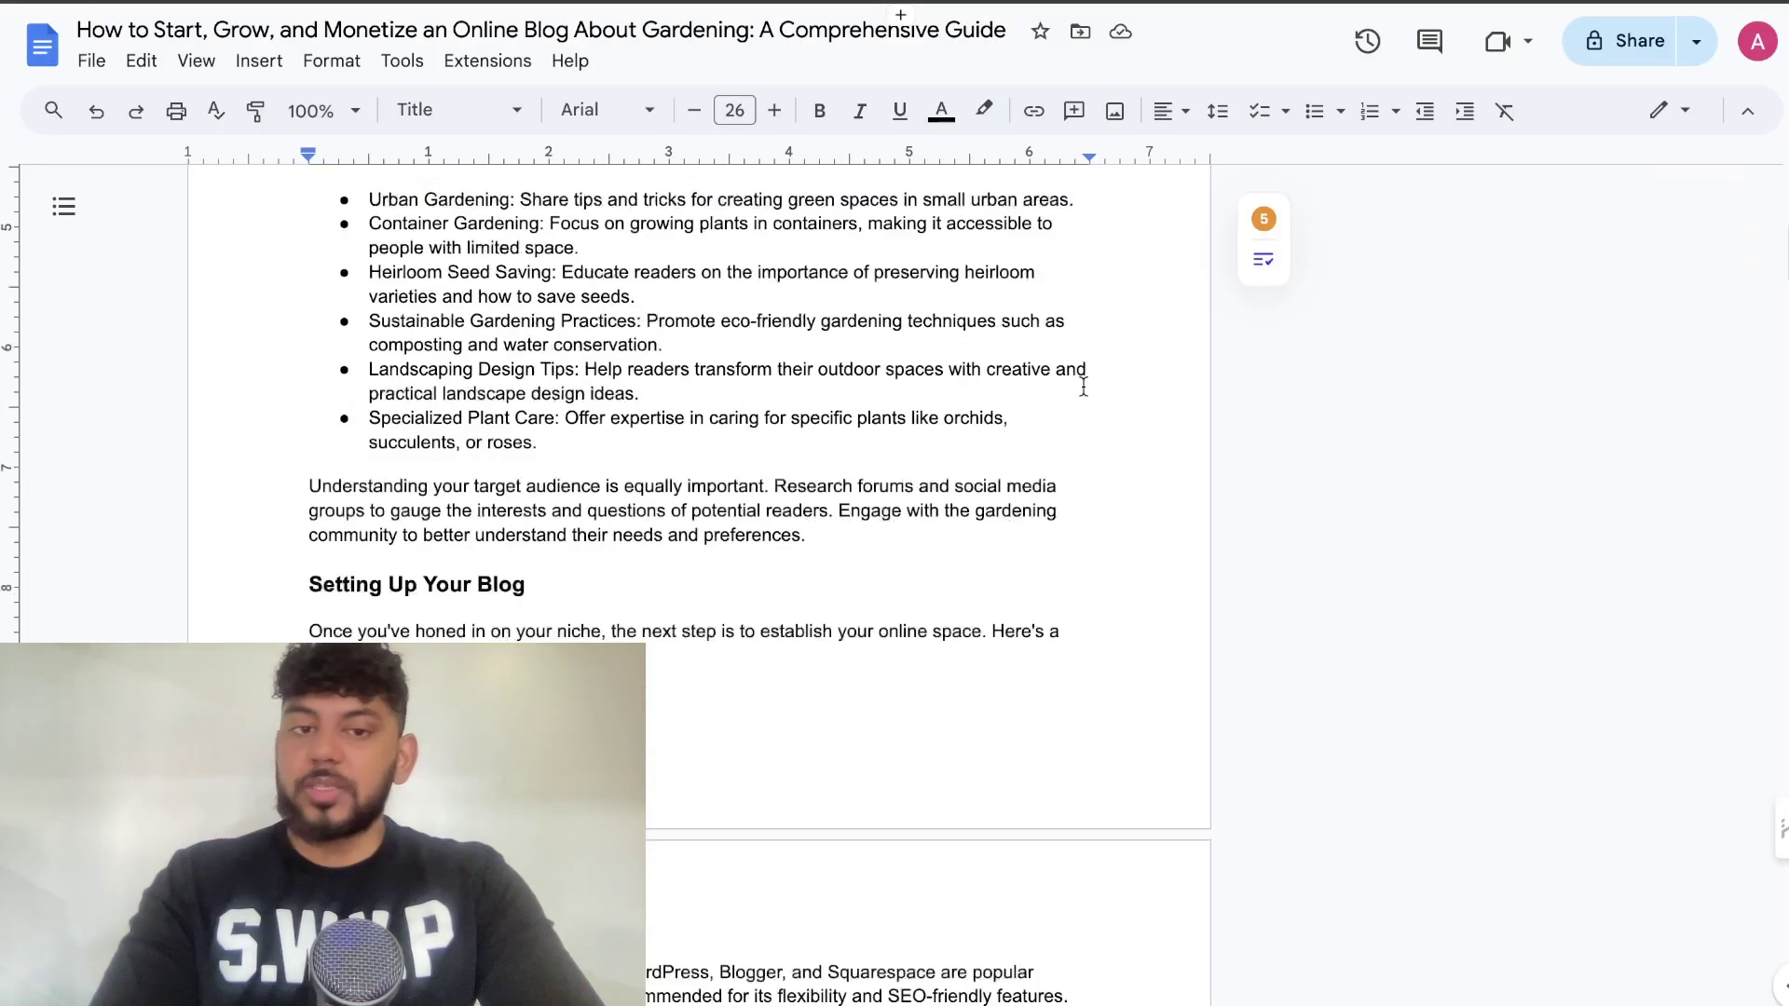
scroll(1084, 387, down, 20)
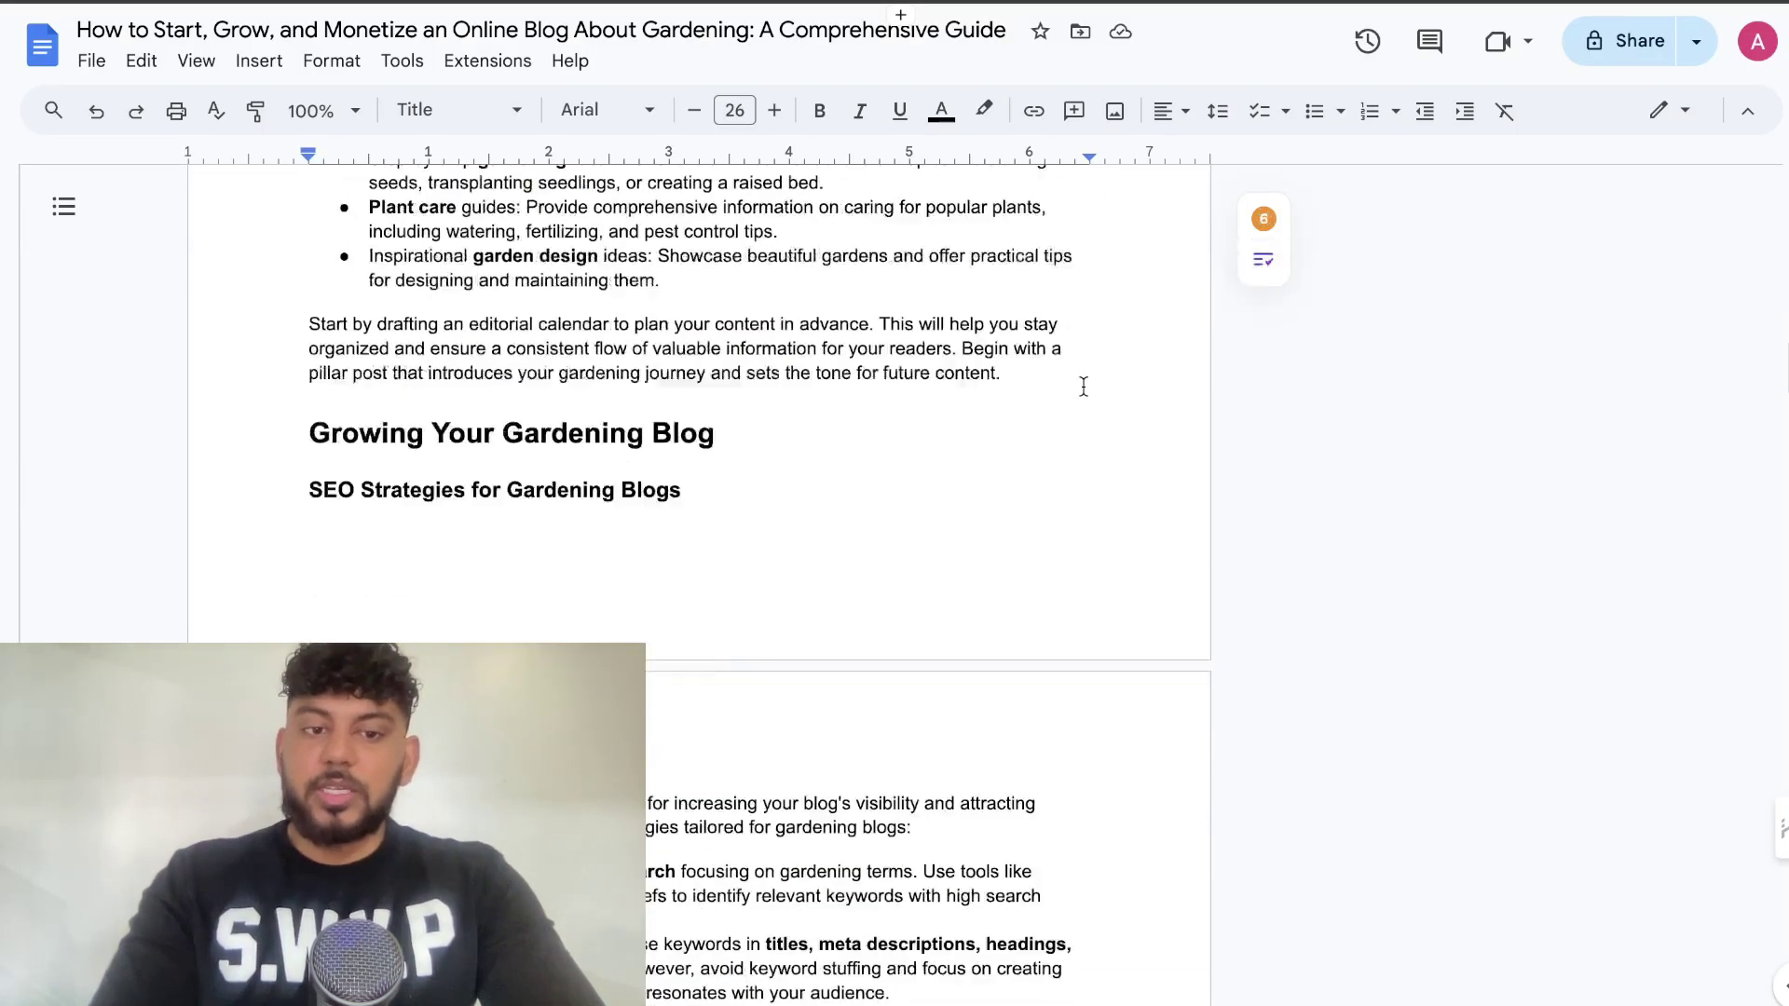
scroll(1084, 387, down, 12)
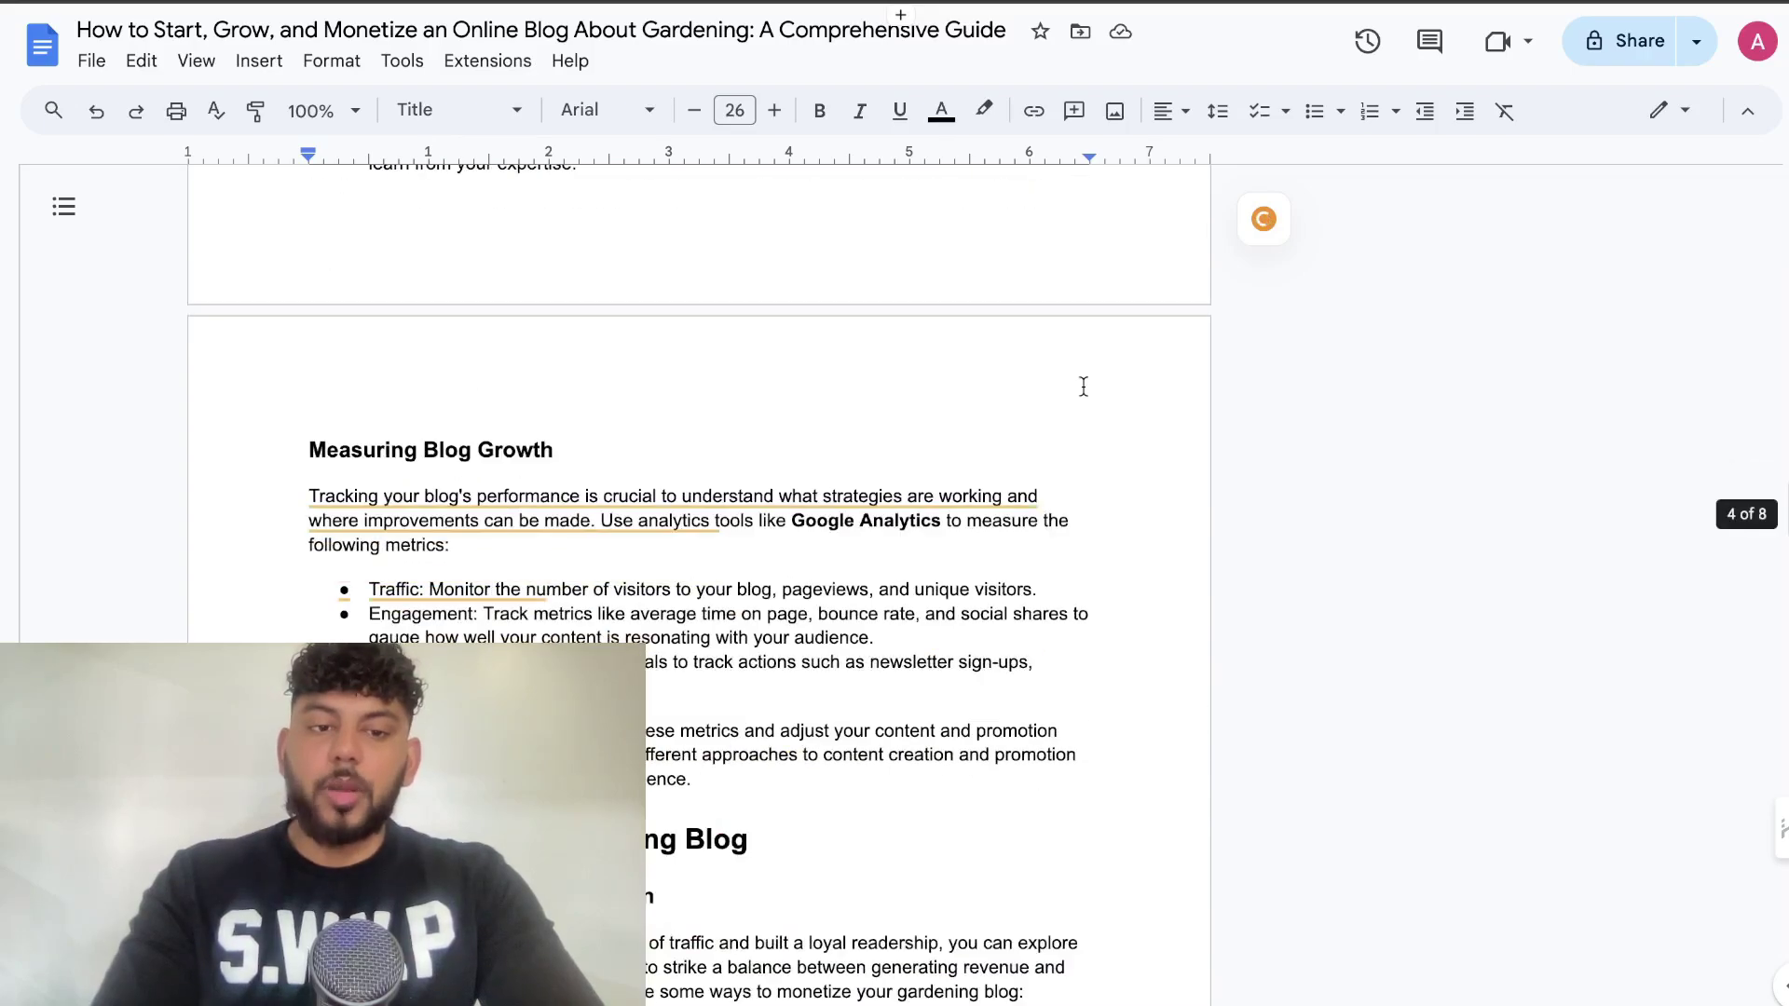
scroll(1083, 387, down, 20)
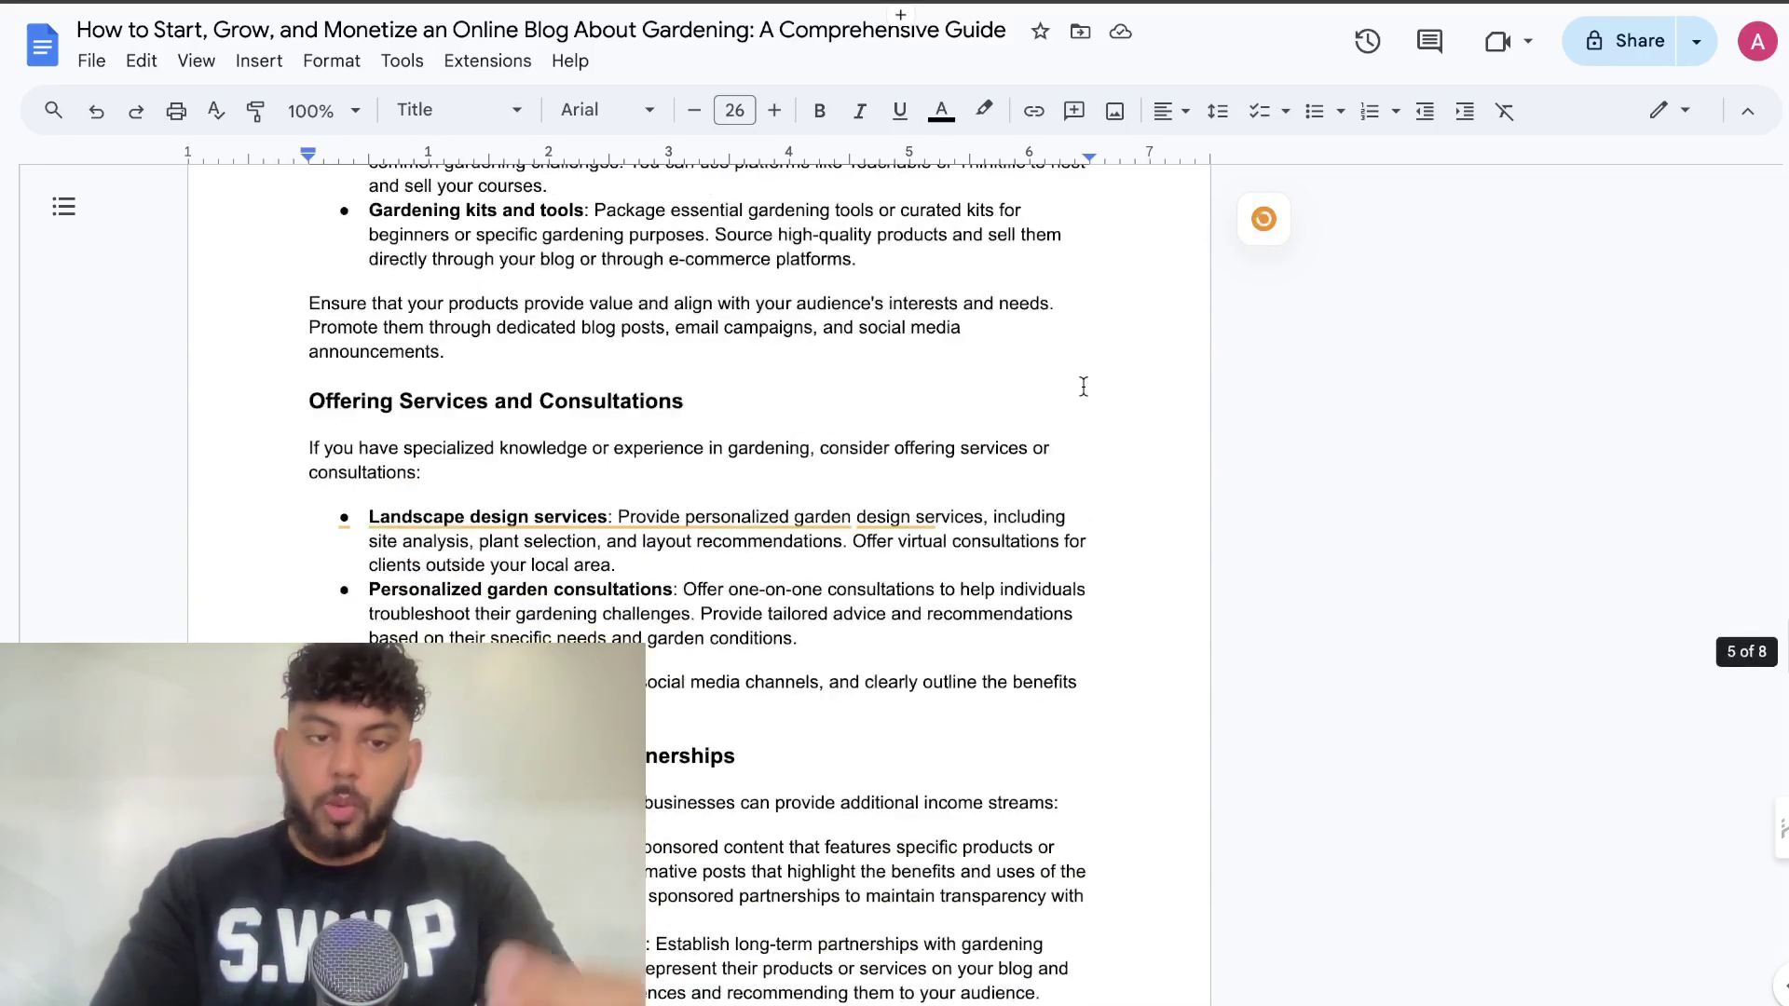
scroll(1083, 386, down, 12)
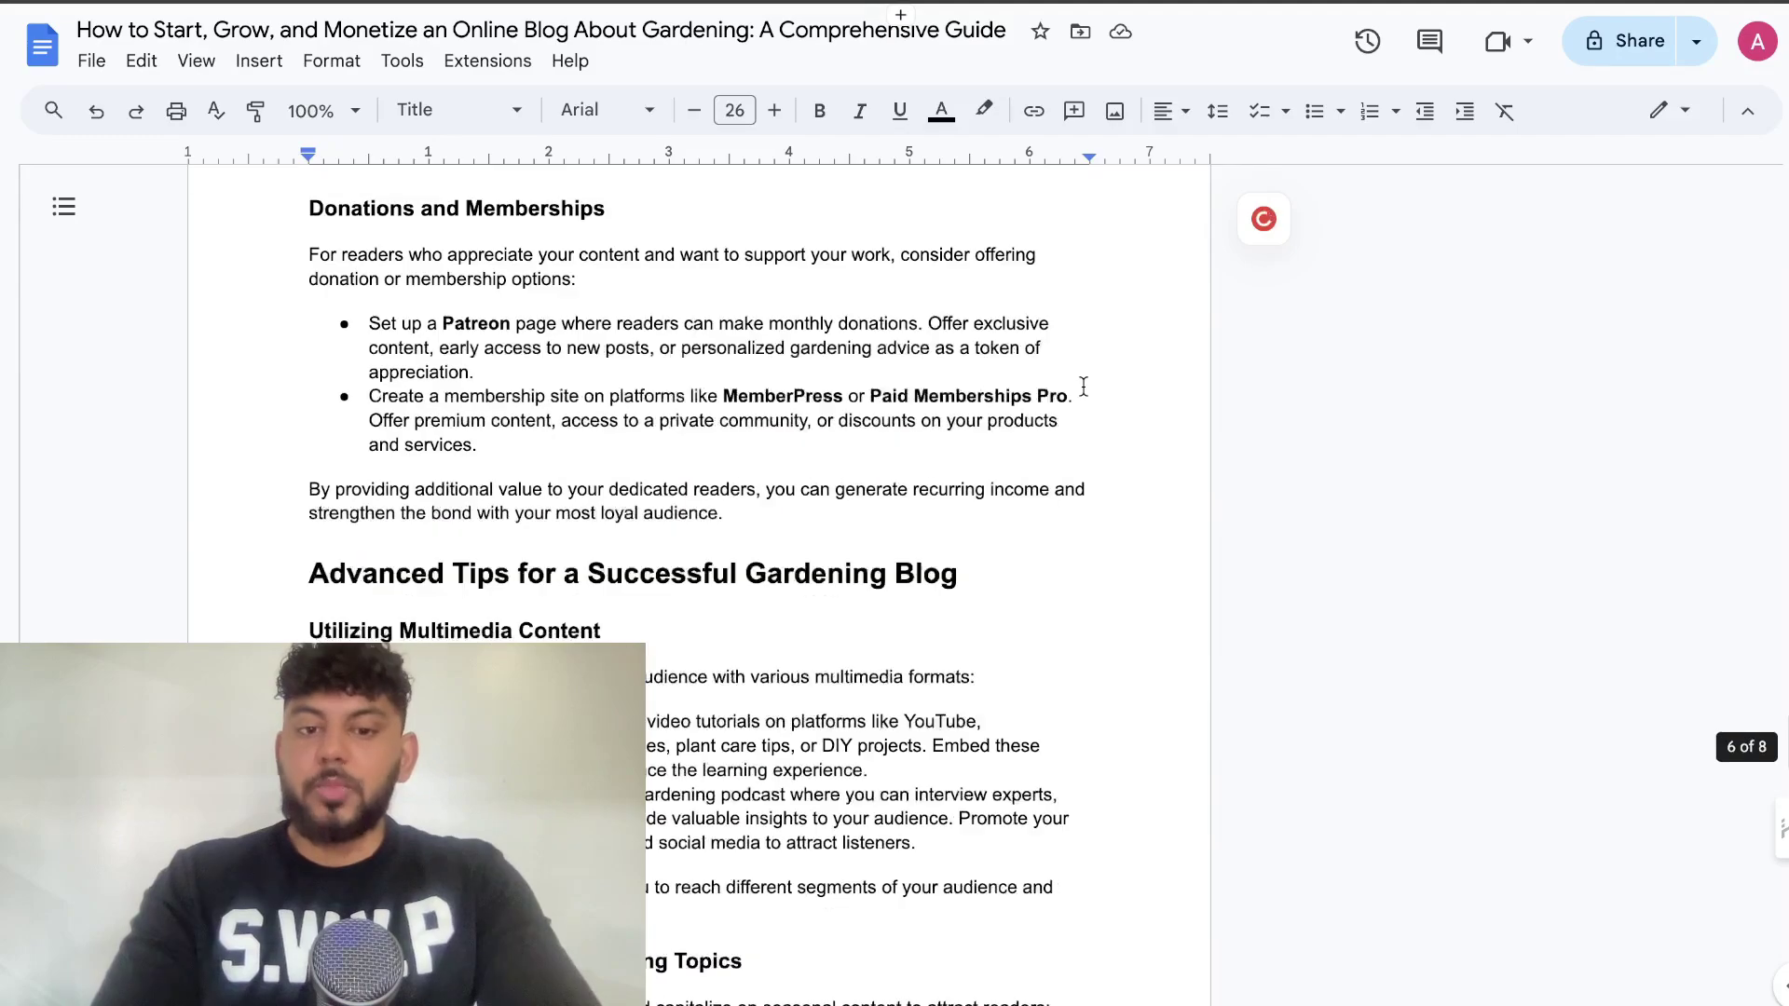
scroll(1084, 387, down, 8)
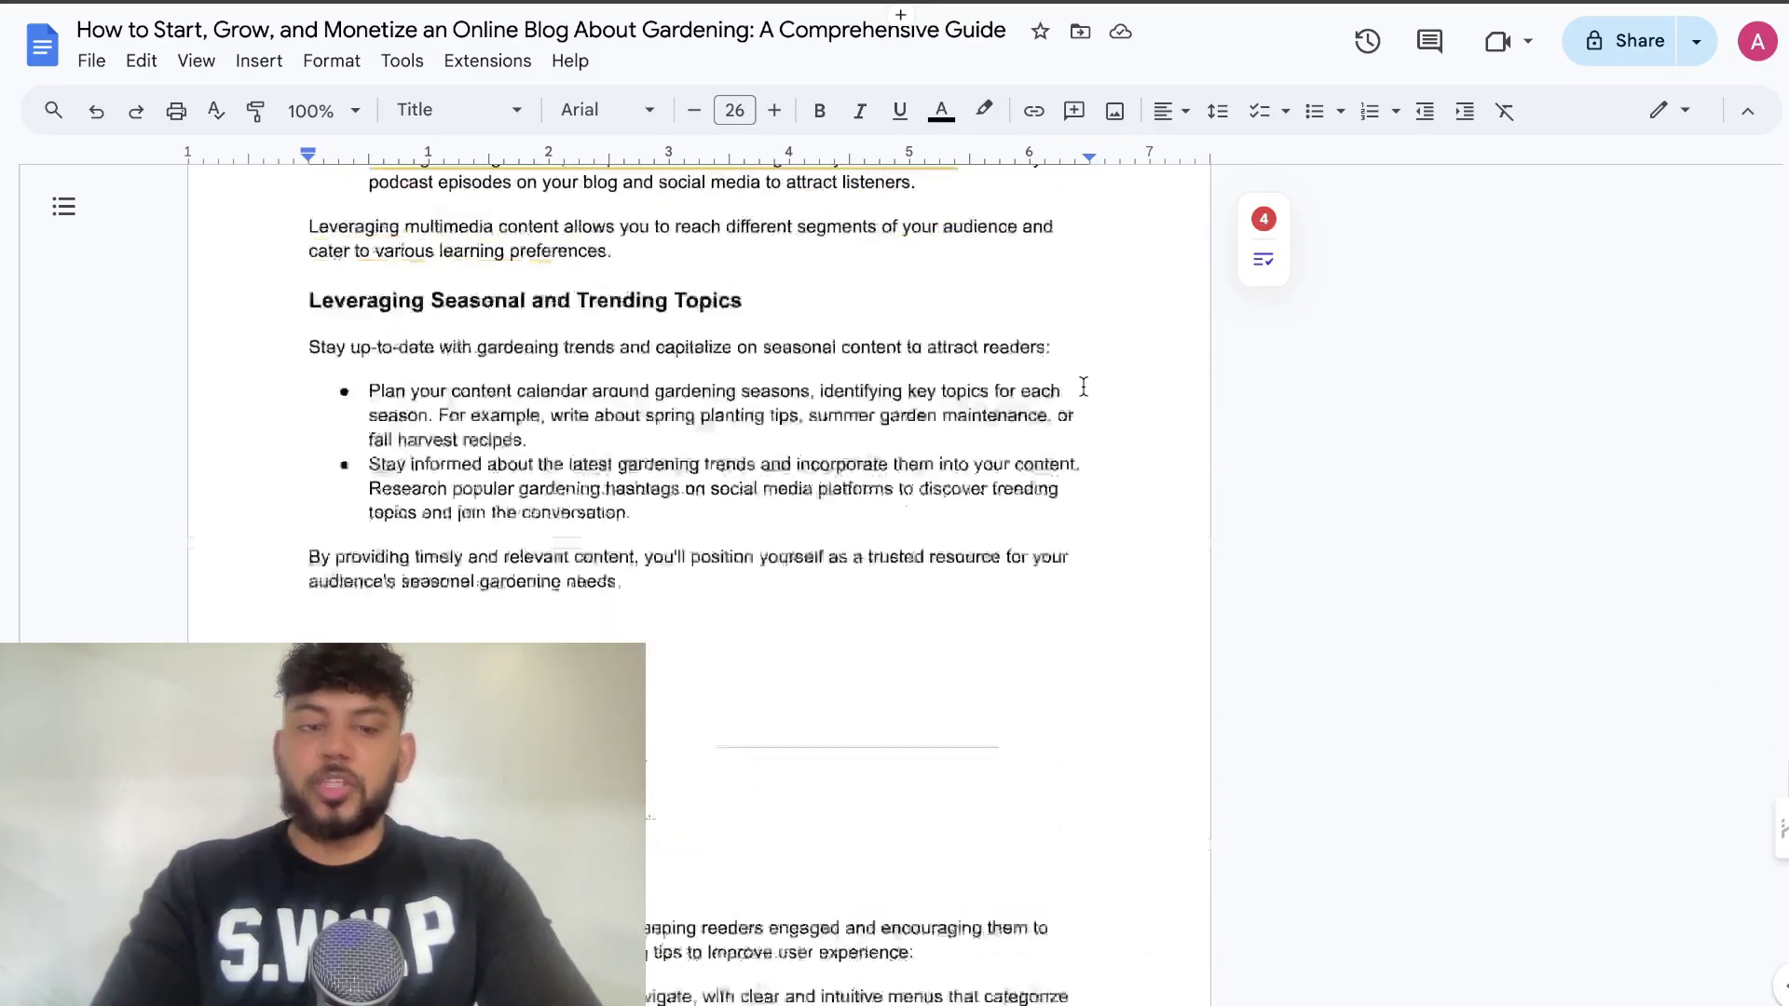
scroll(1084, 387, down, 15)
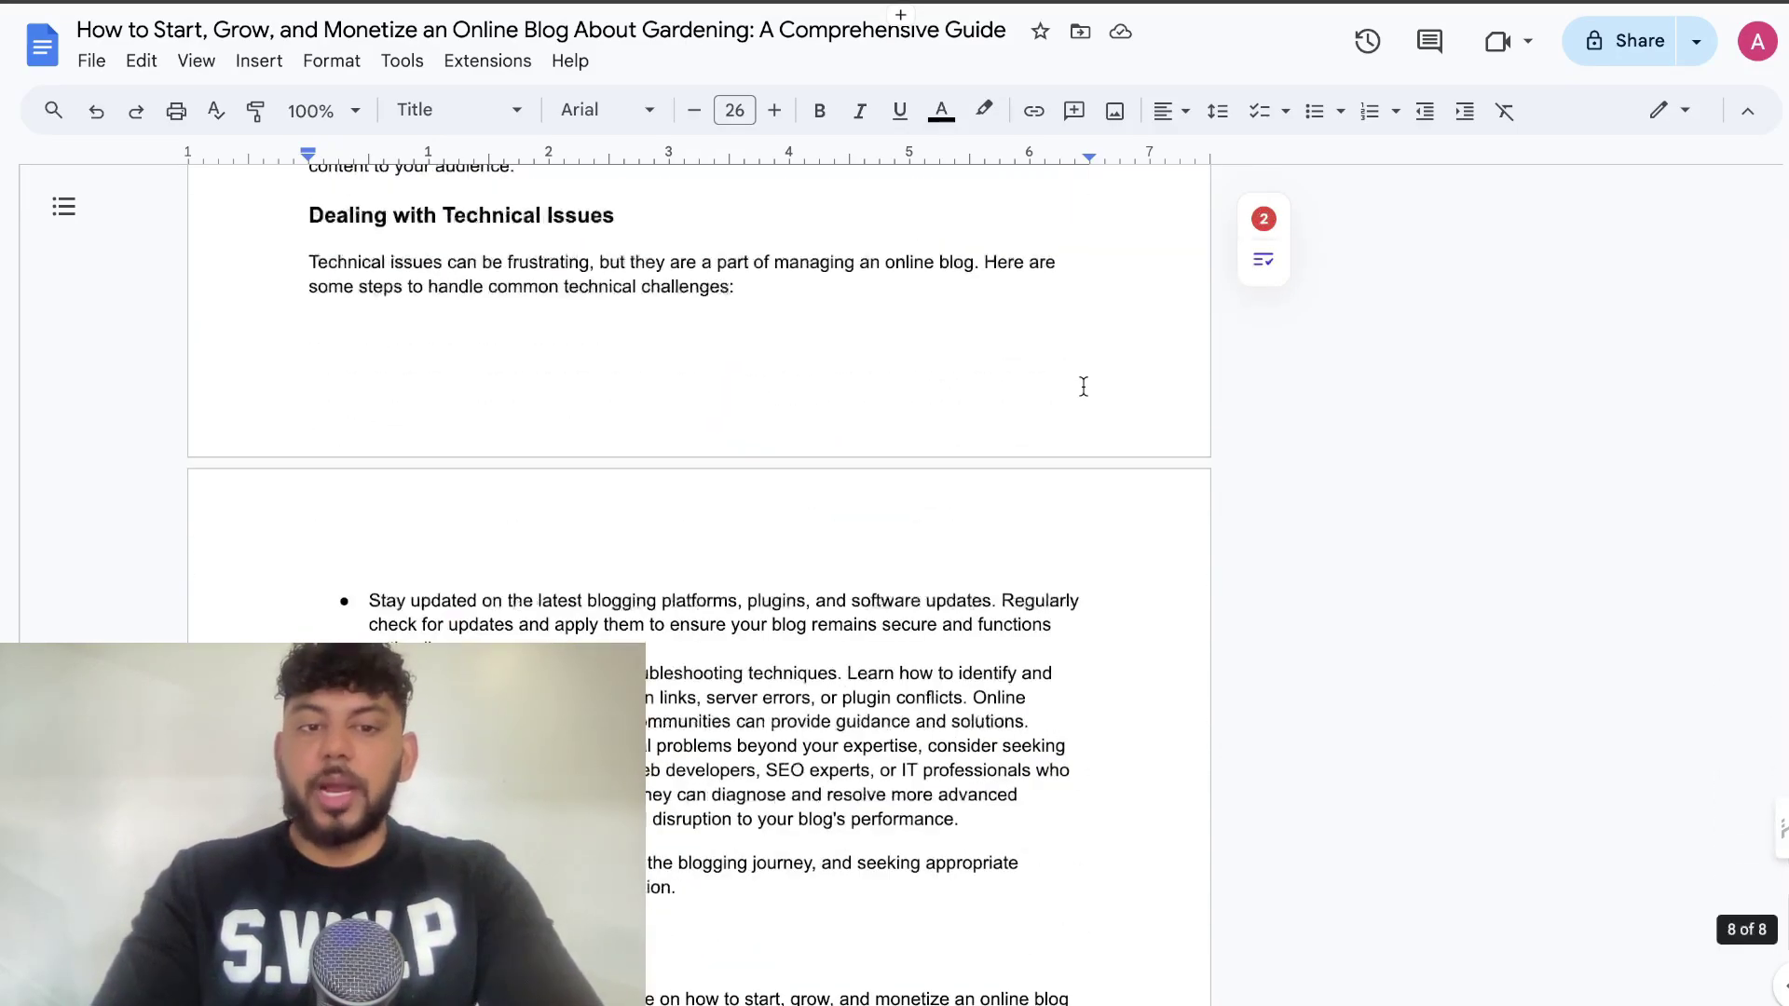
scroll(1083, 387, down, 9)
scroll(1083, 386, up, 15)
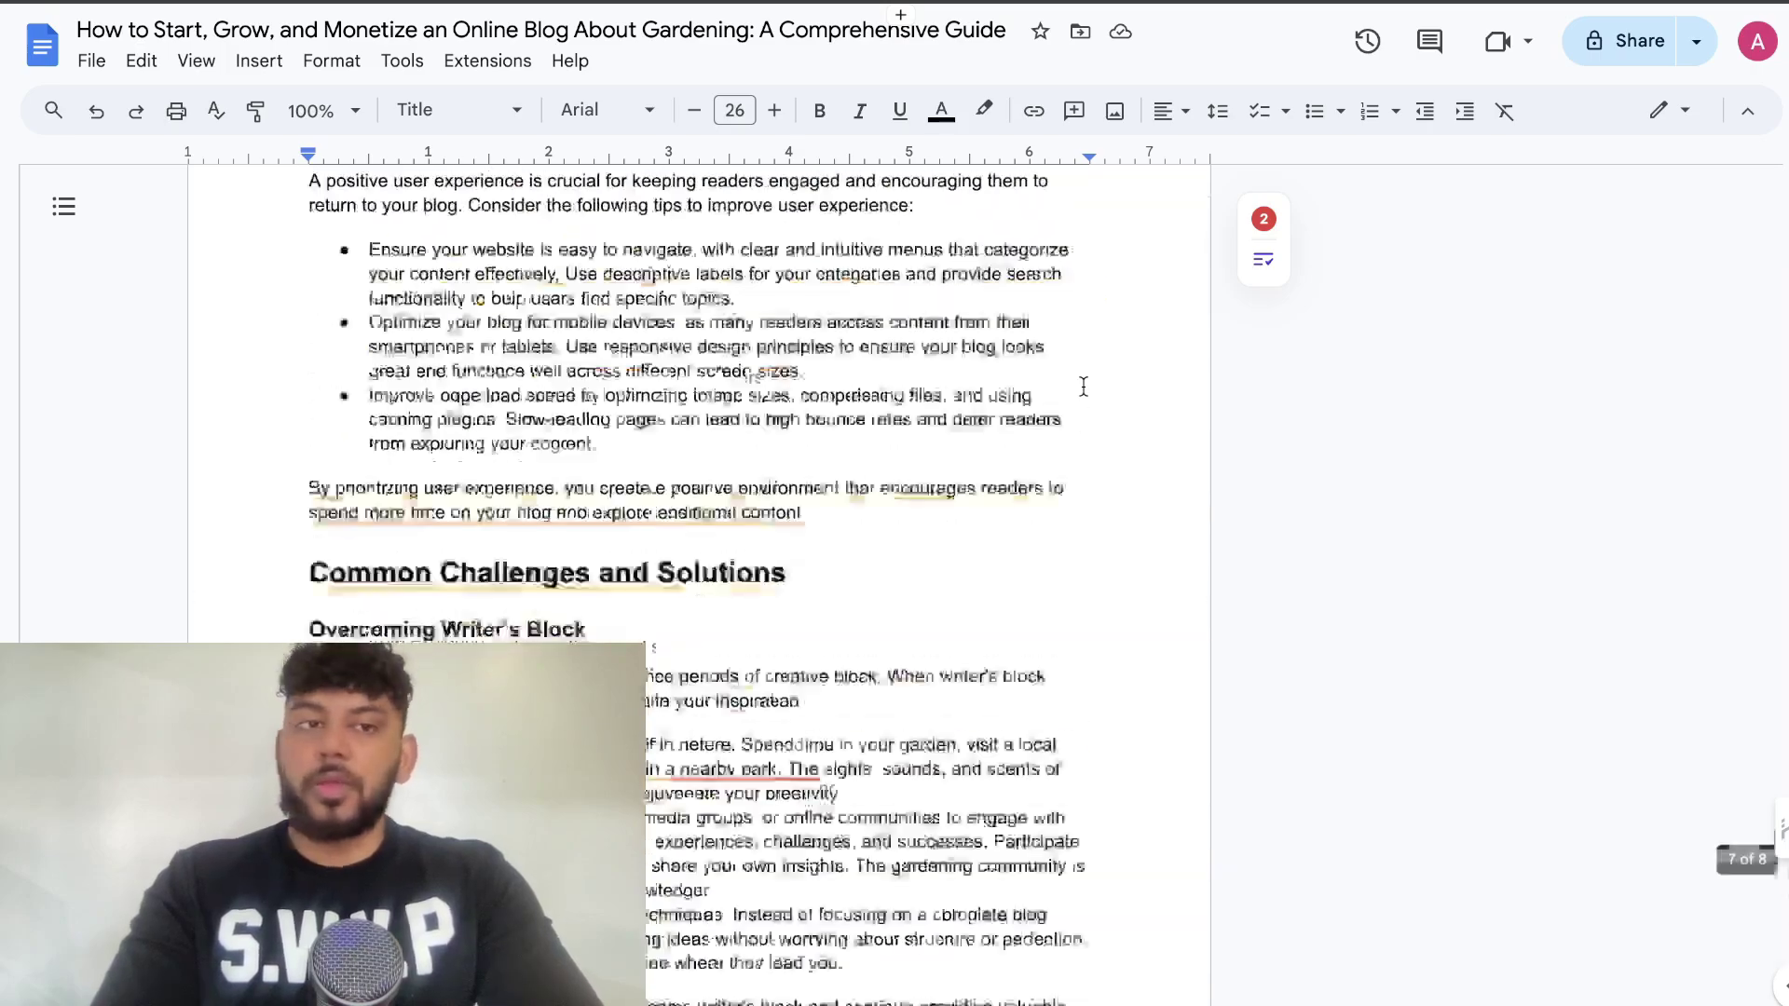
scroll(1083, 387, up, 20)
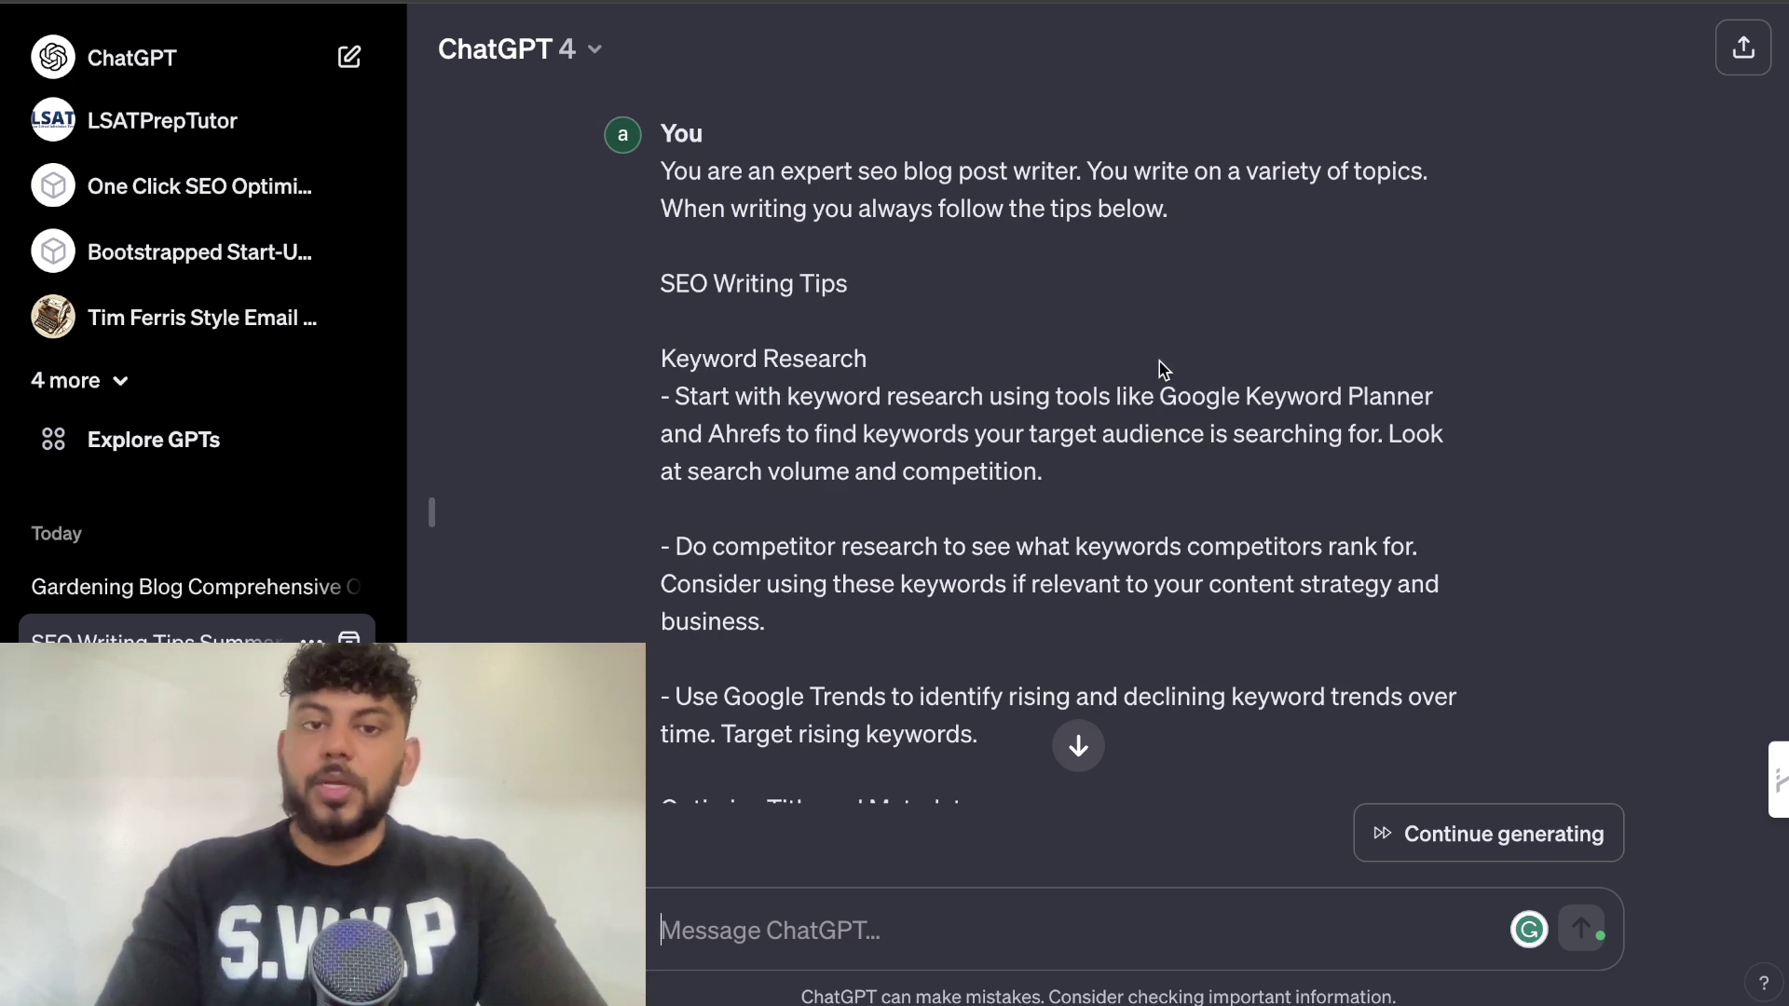
scroll(1159, 366, down, 1)
scroll(1160, 364, down, 1)
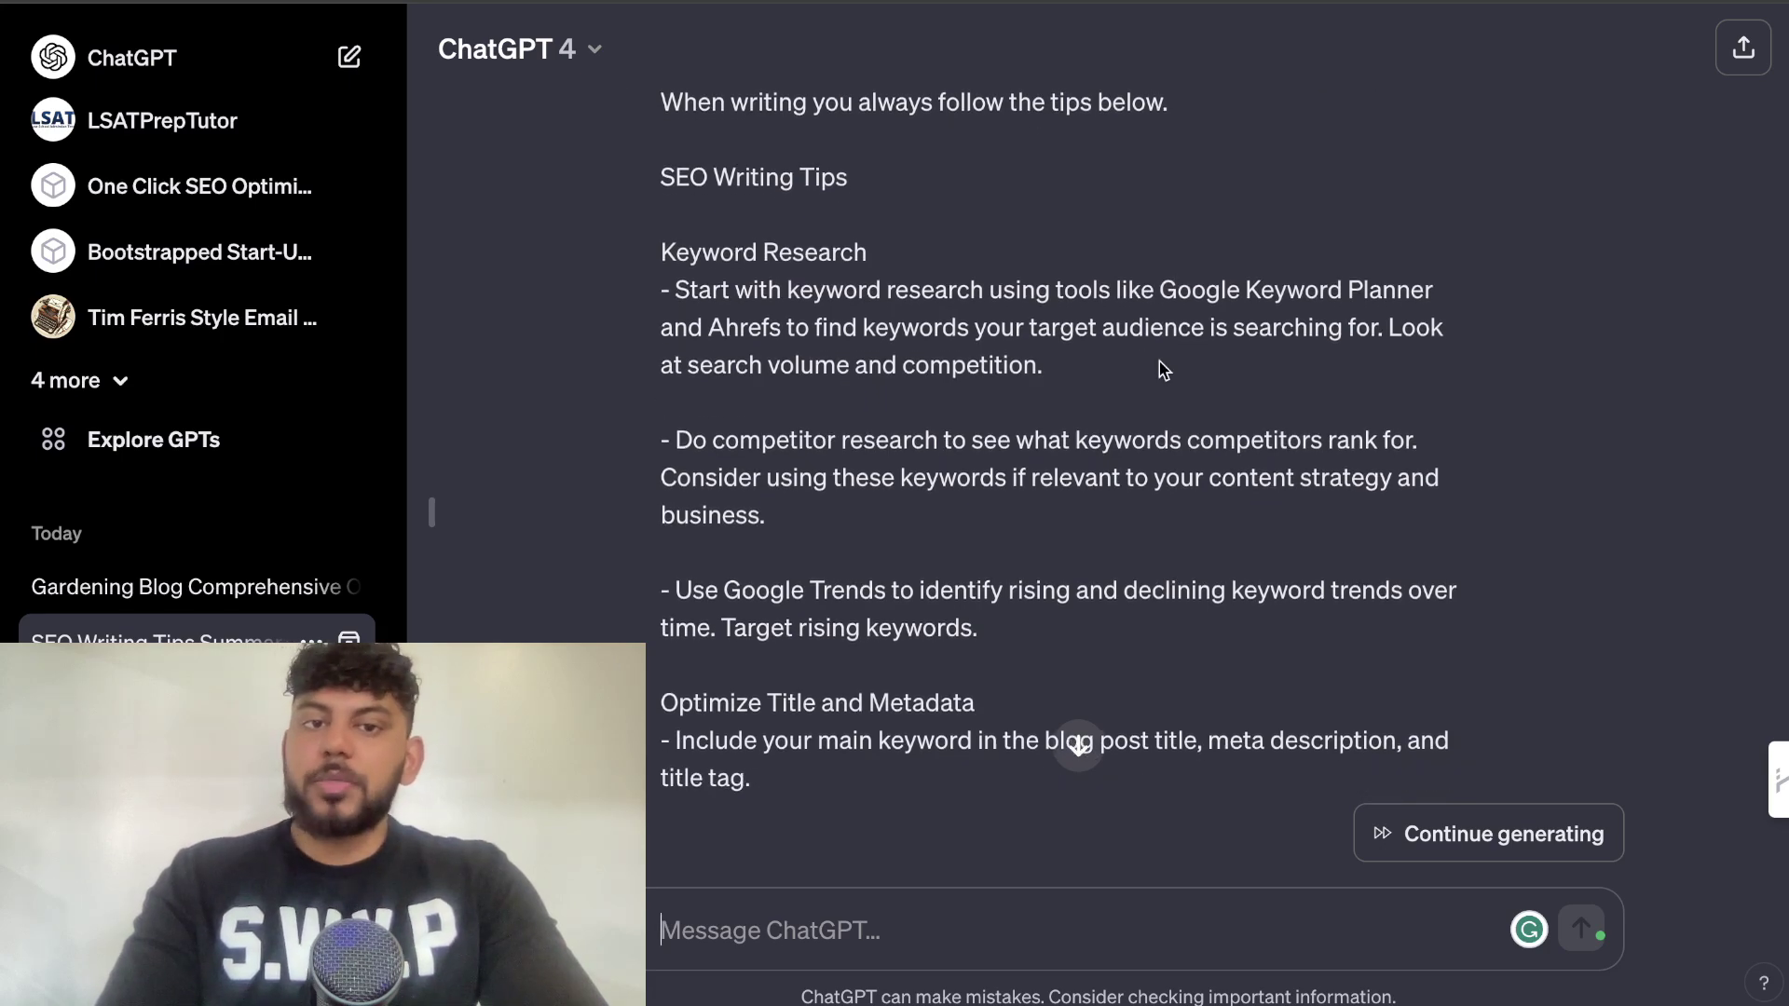
scroll(1161, 366, down, 20)
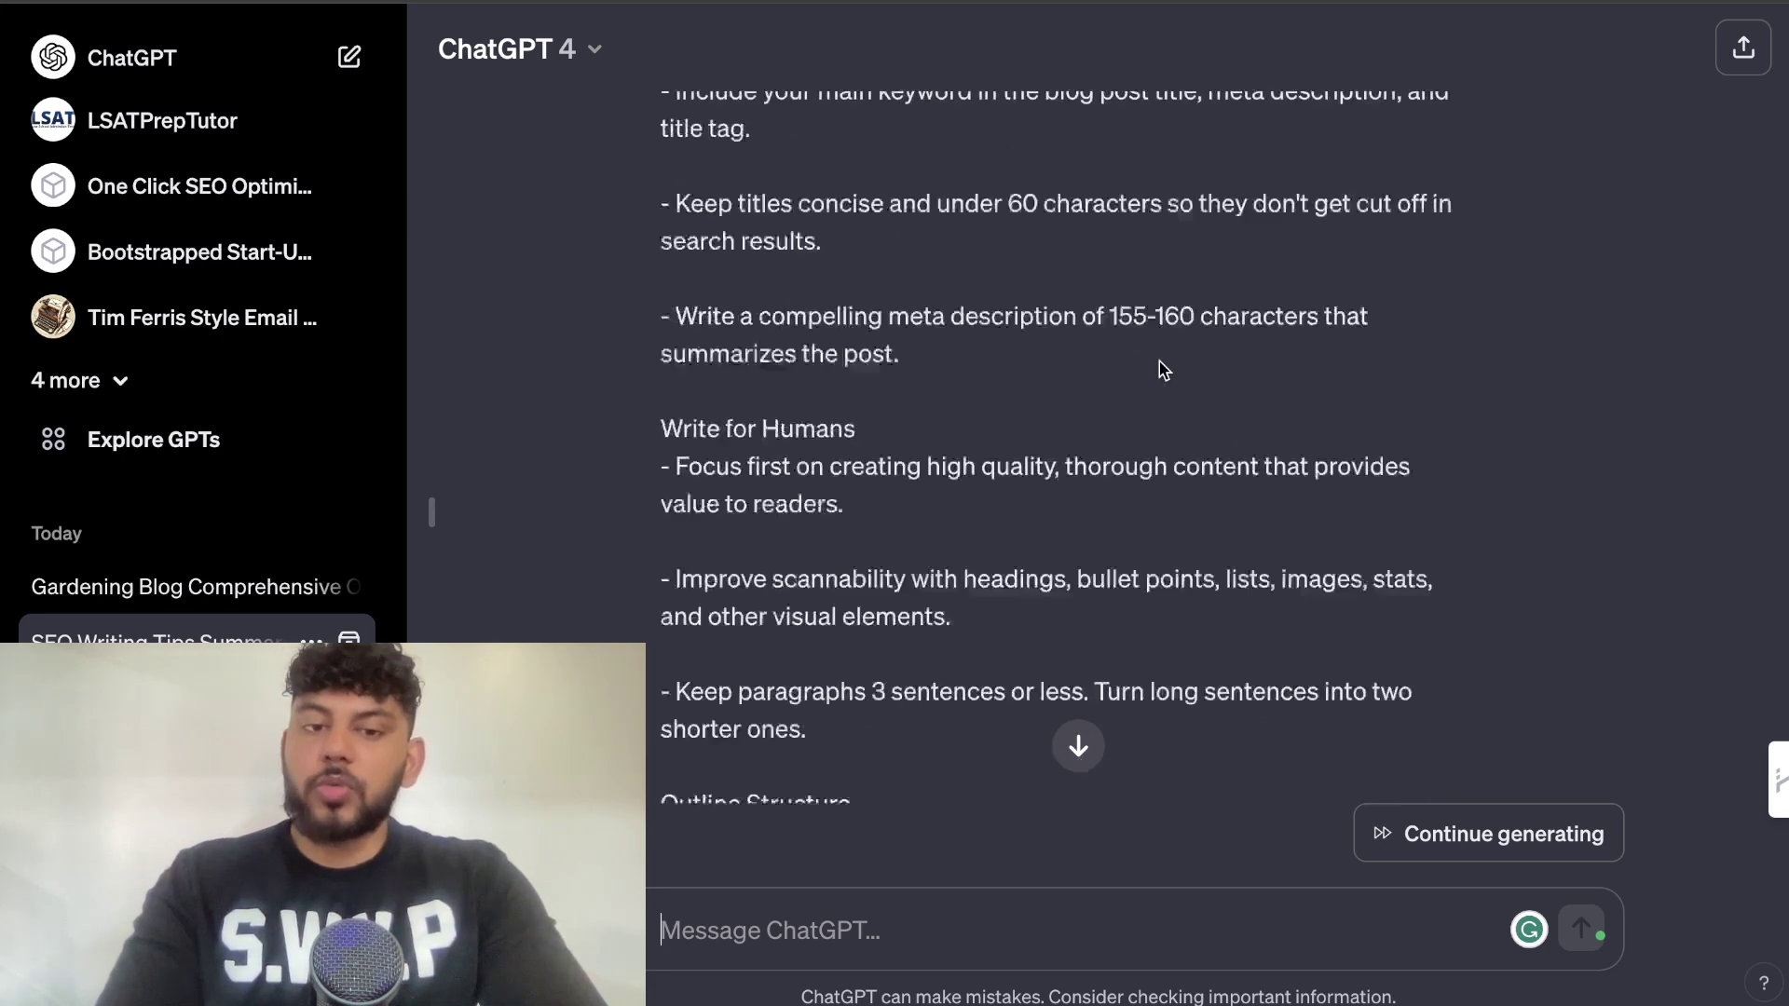
scroll(1160, 363, down, 20)
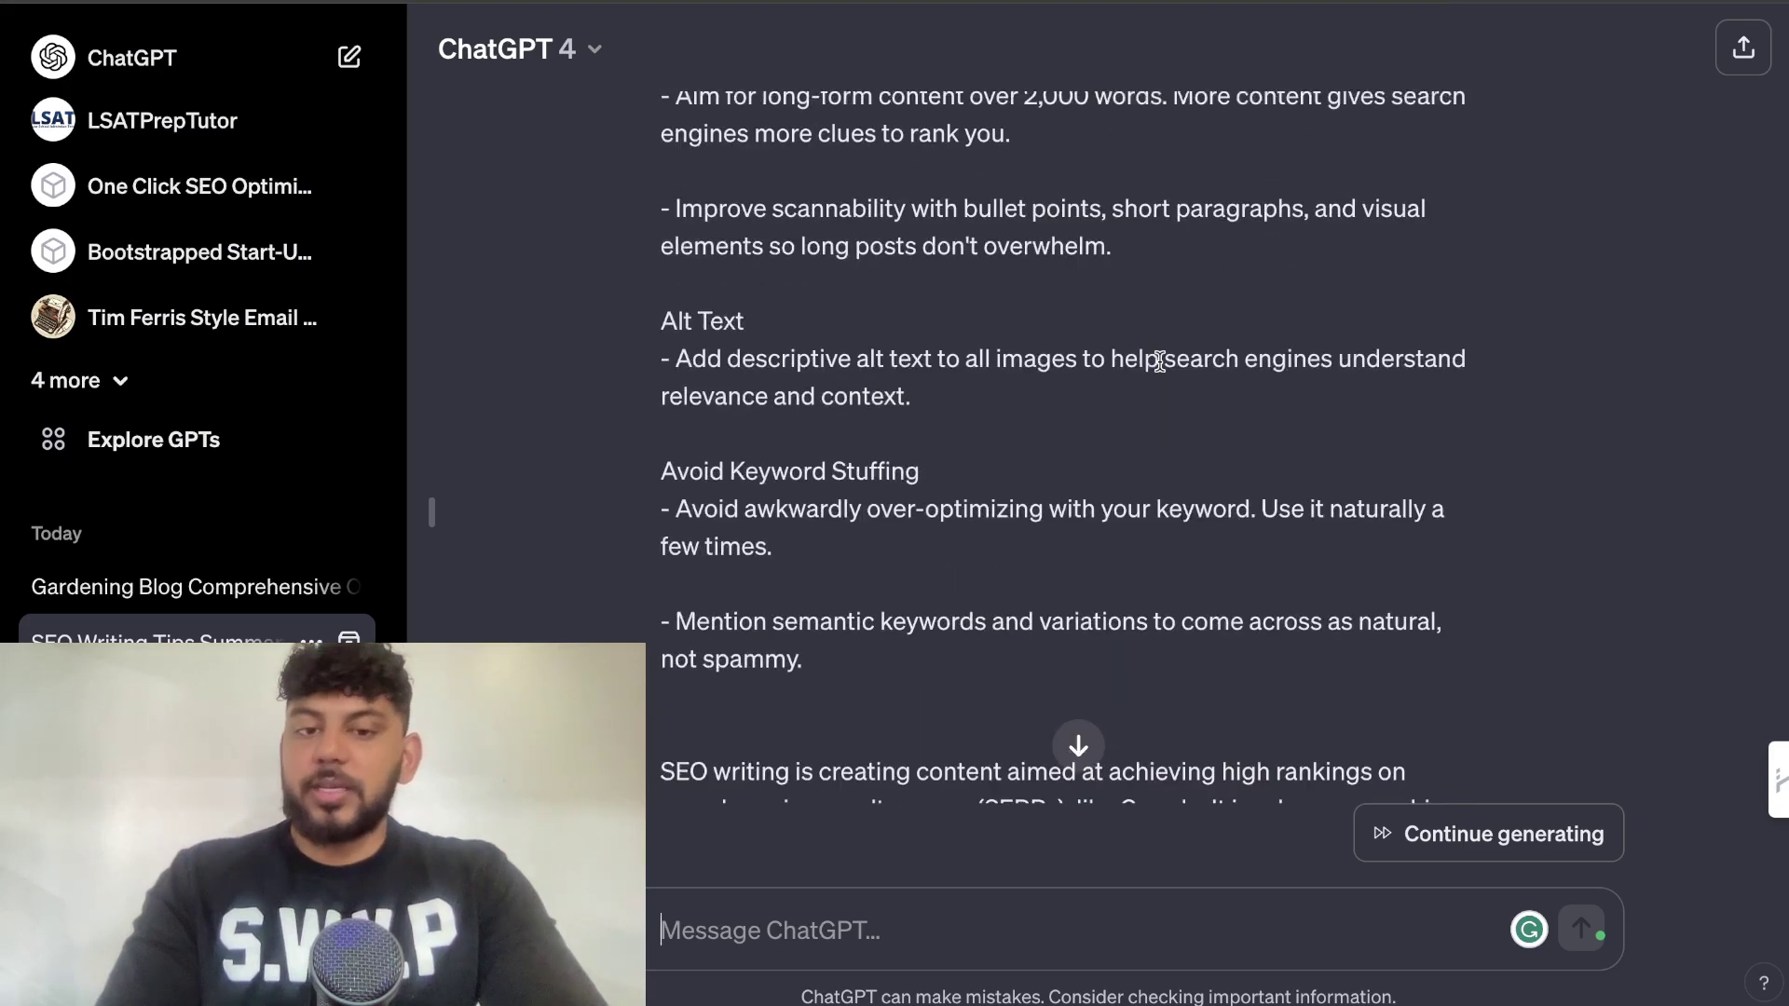
scroll(1160, 362, down, 18)
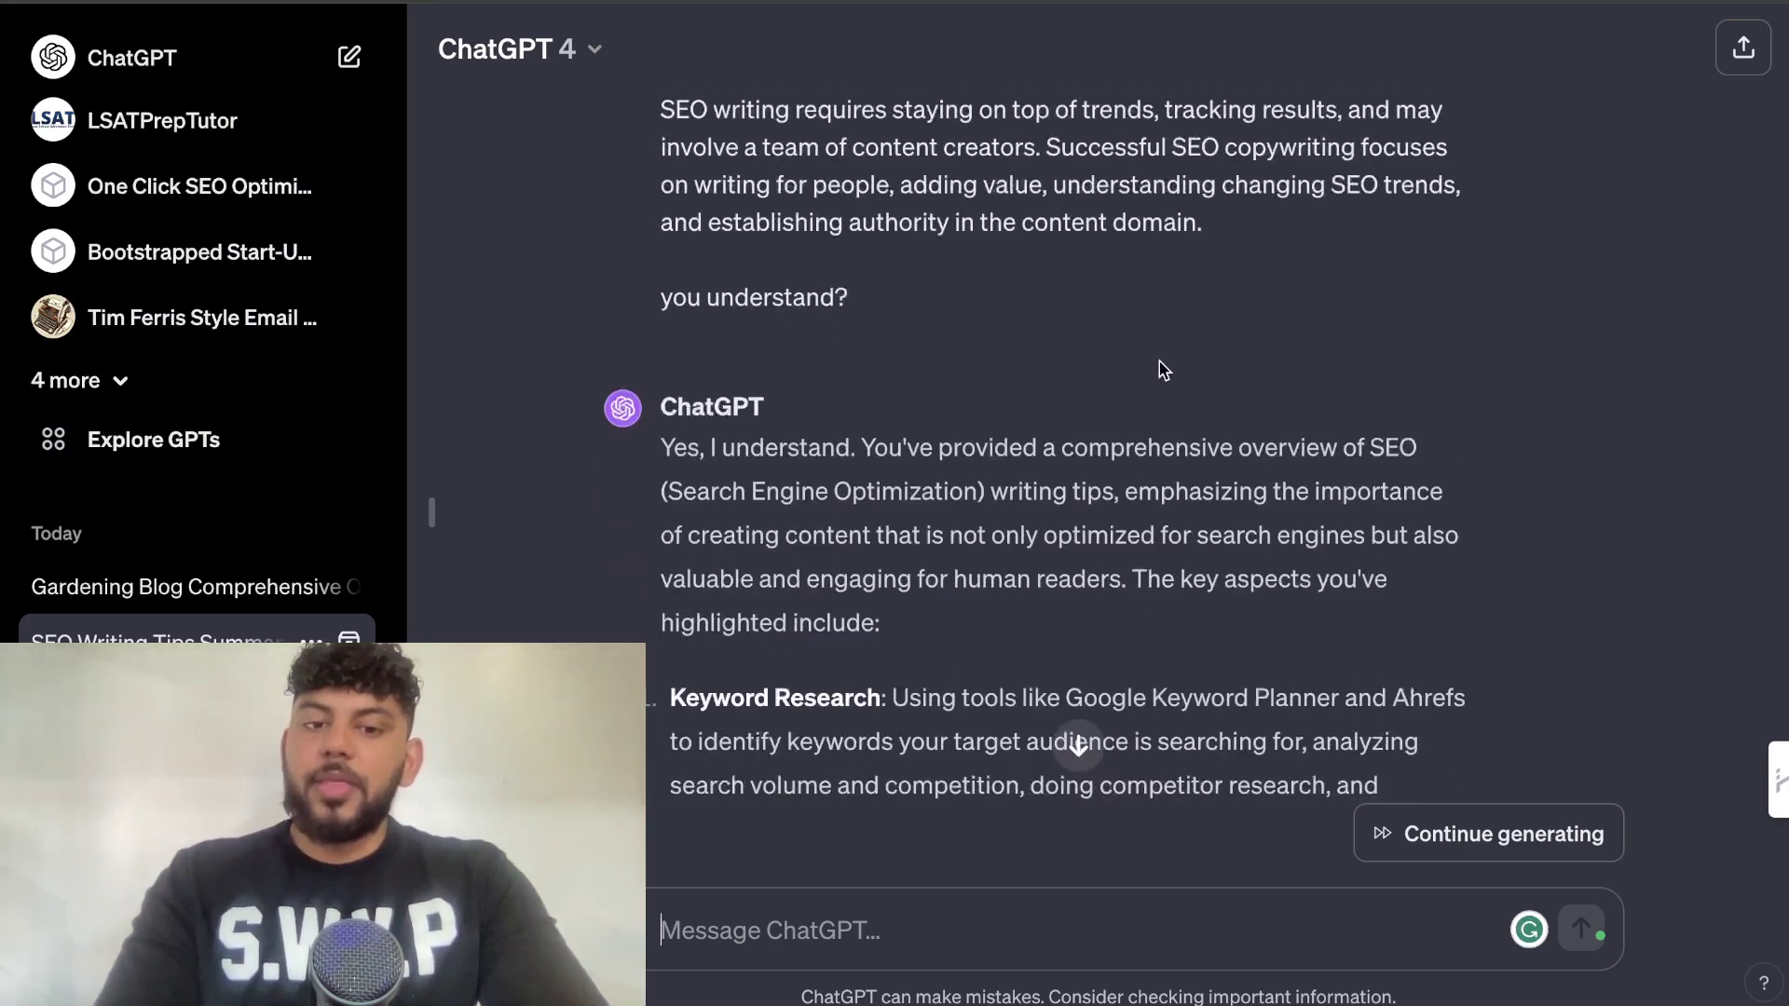
scroll(1160, 362, down, 20)
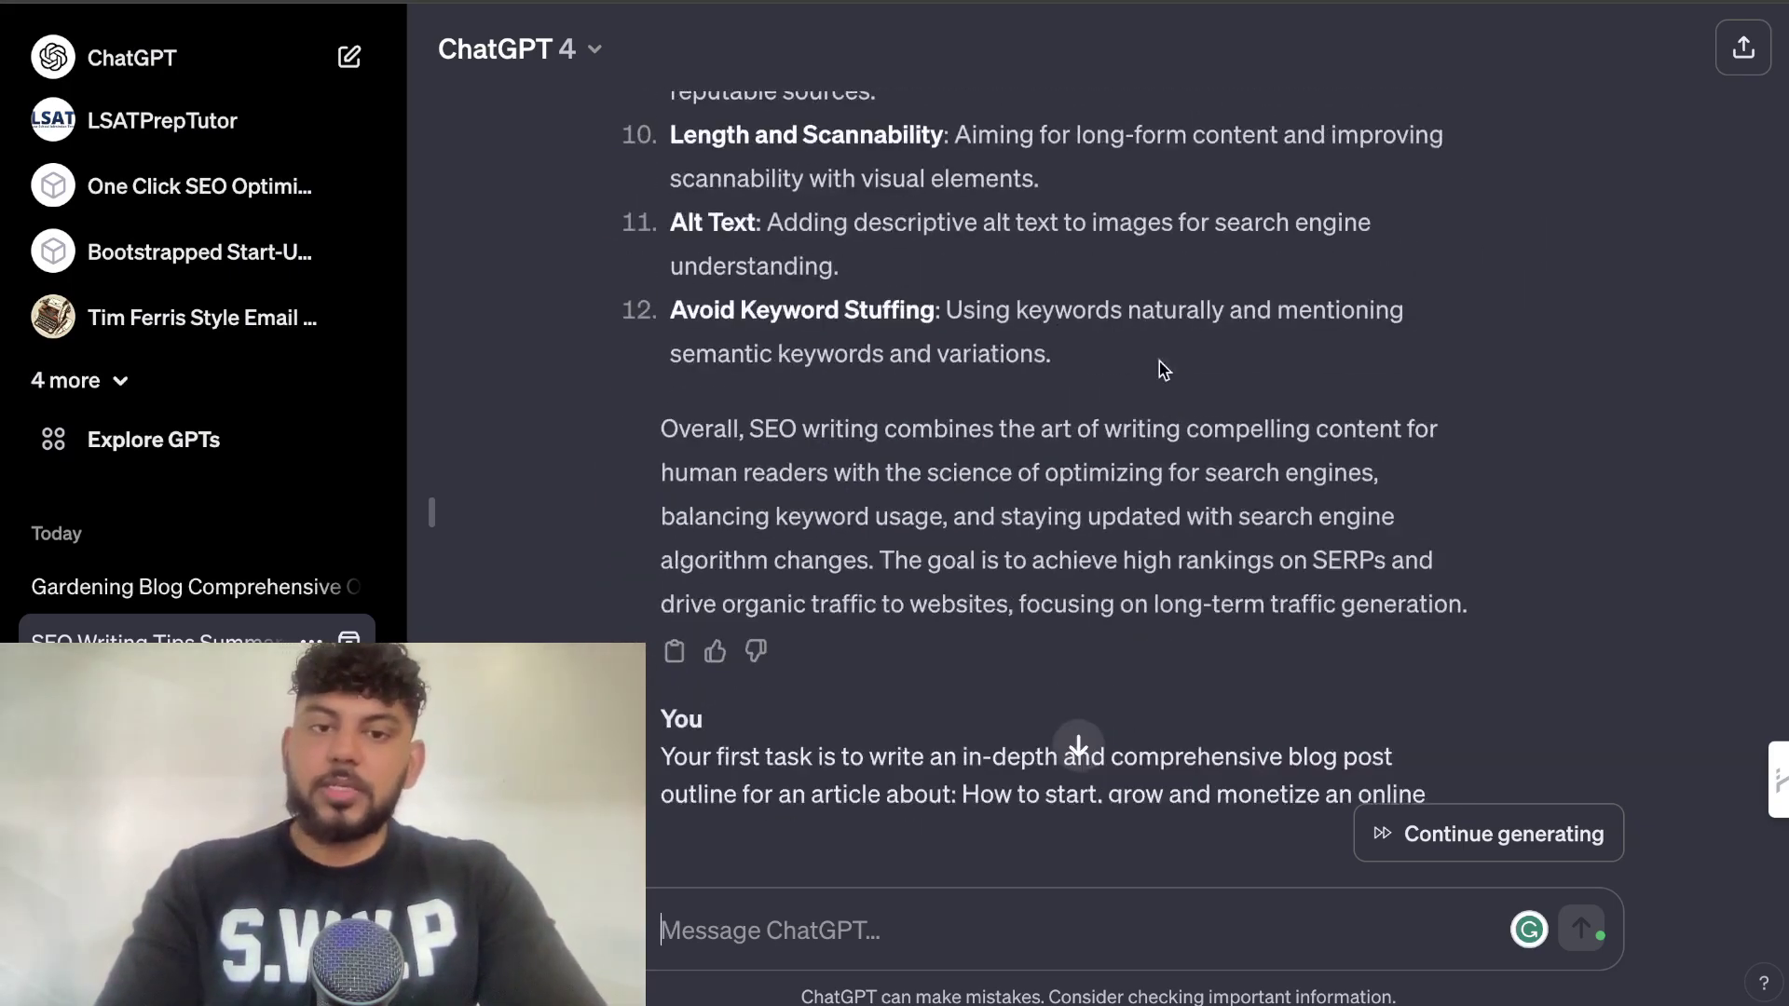
scroll(1160, 362, down, 4)
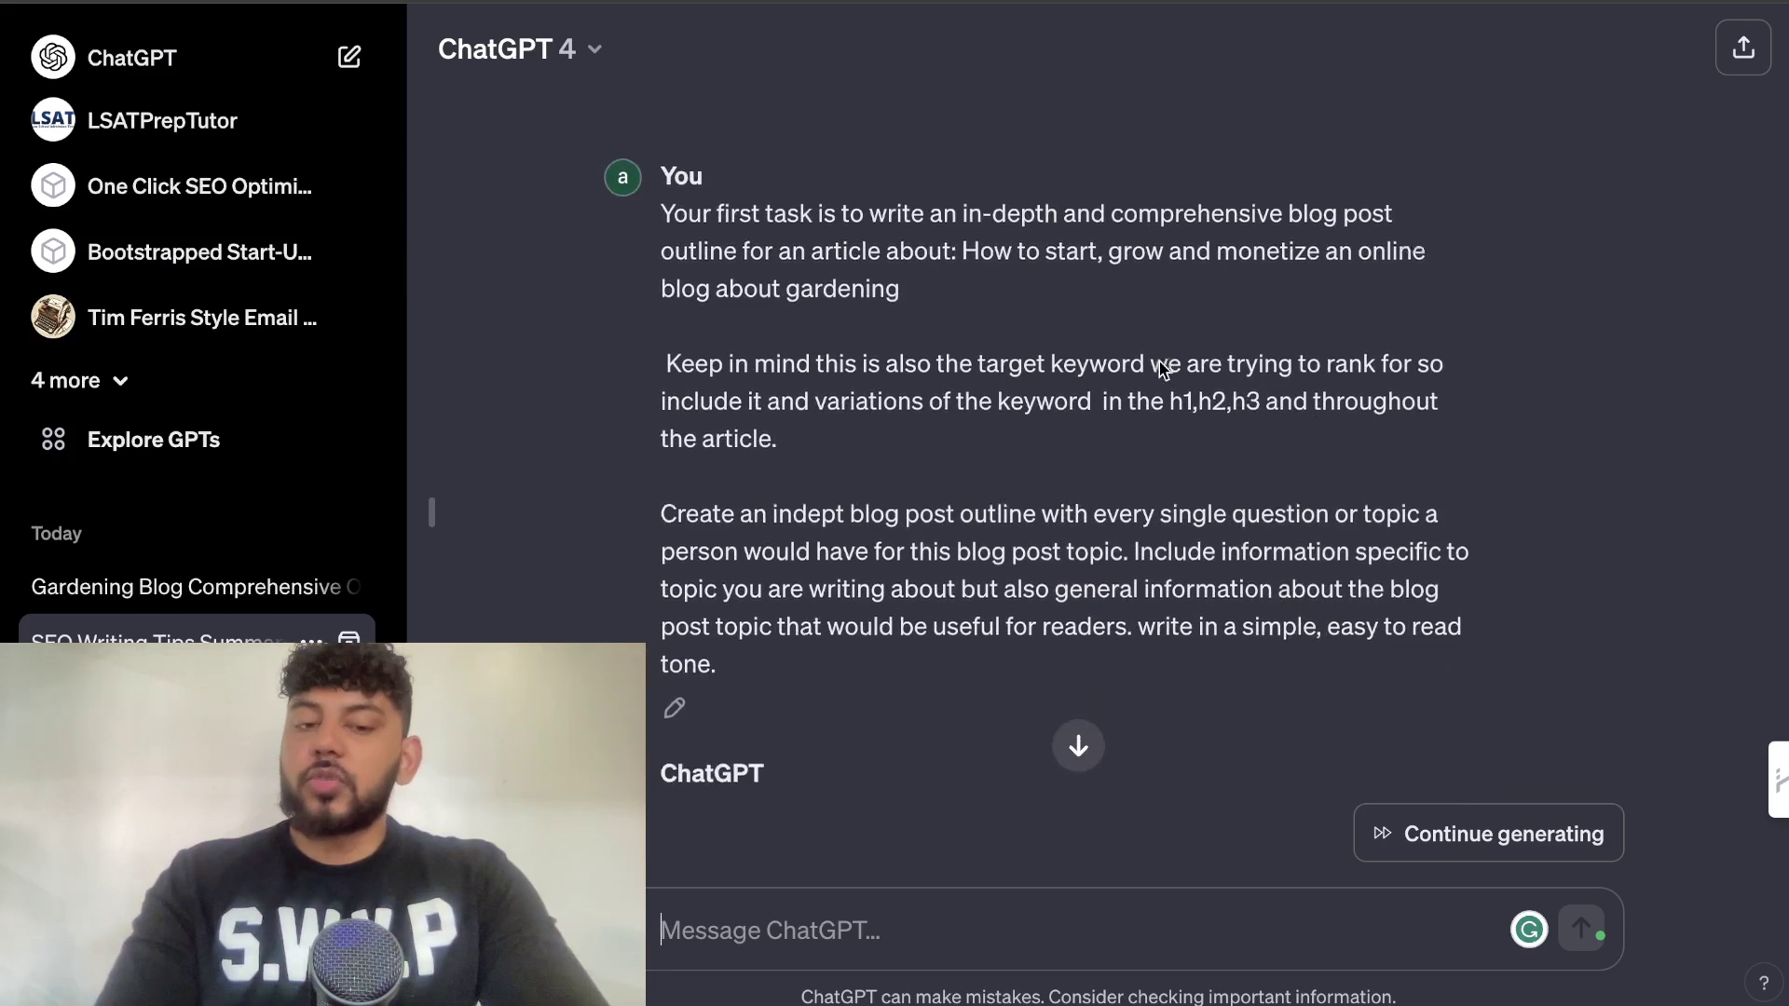
scroll(1160, 361, up, 1)
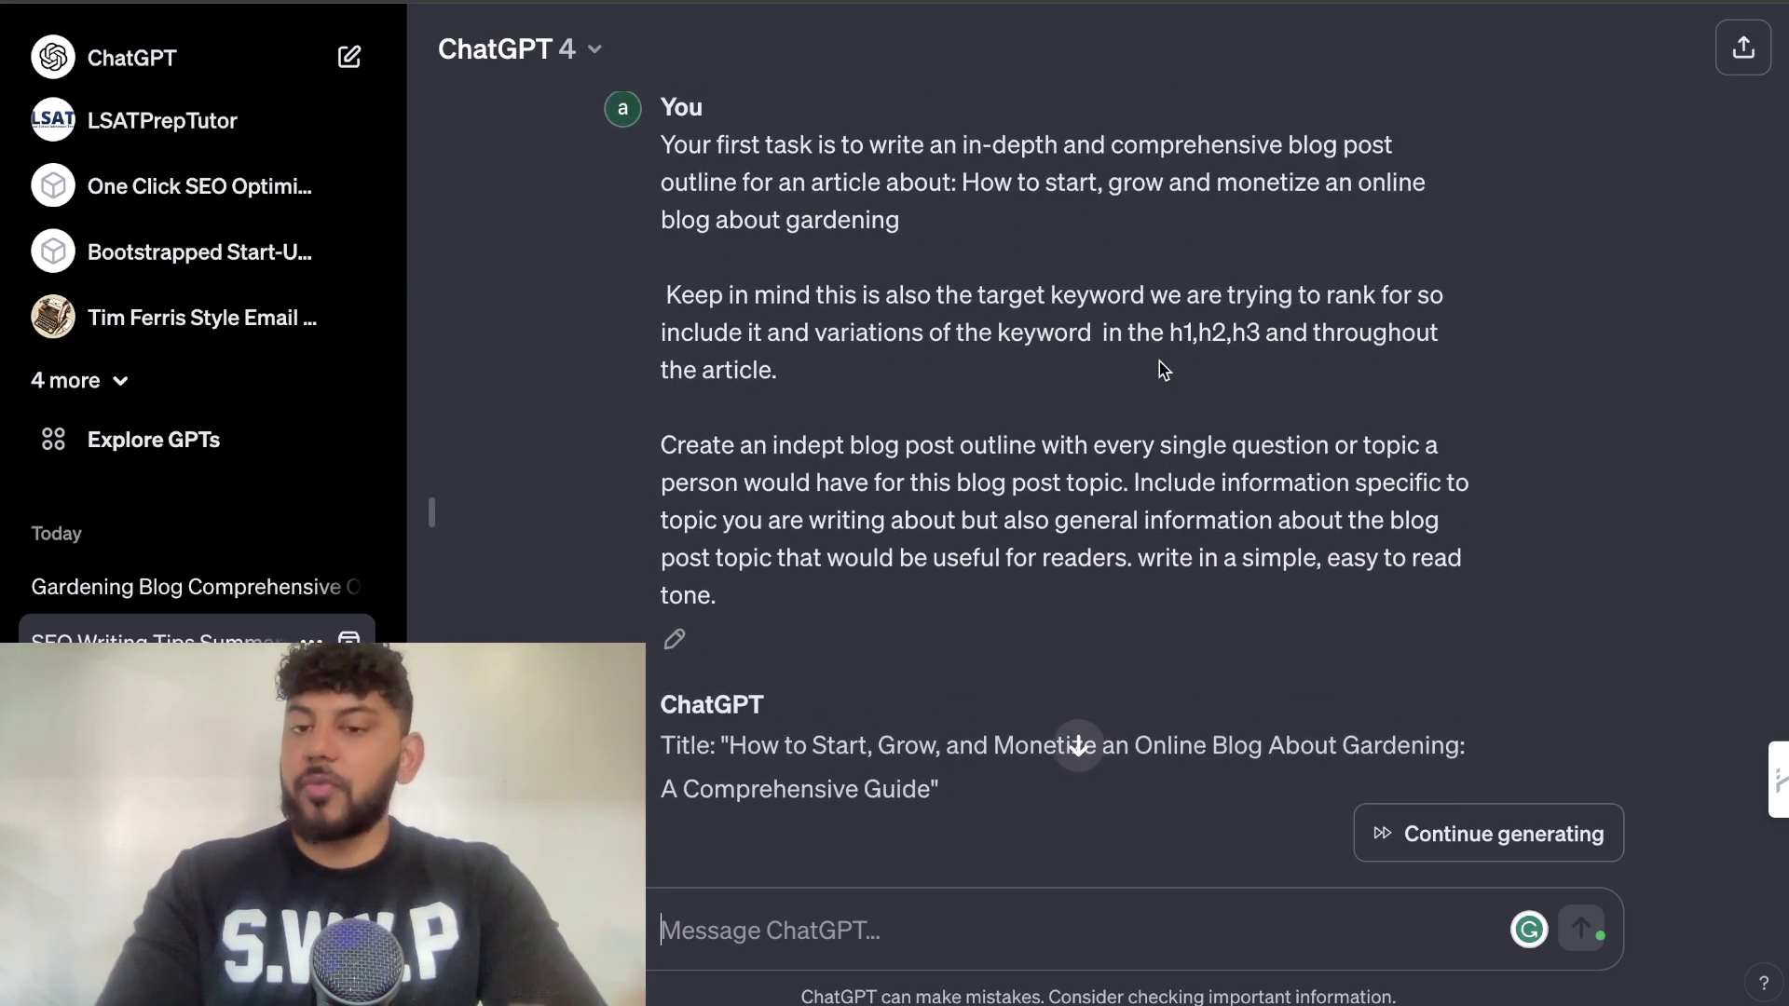
scroll(1160, 363, down, 5)
scroll(1160, 365, down, 1)
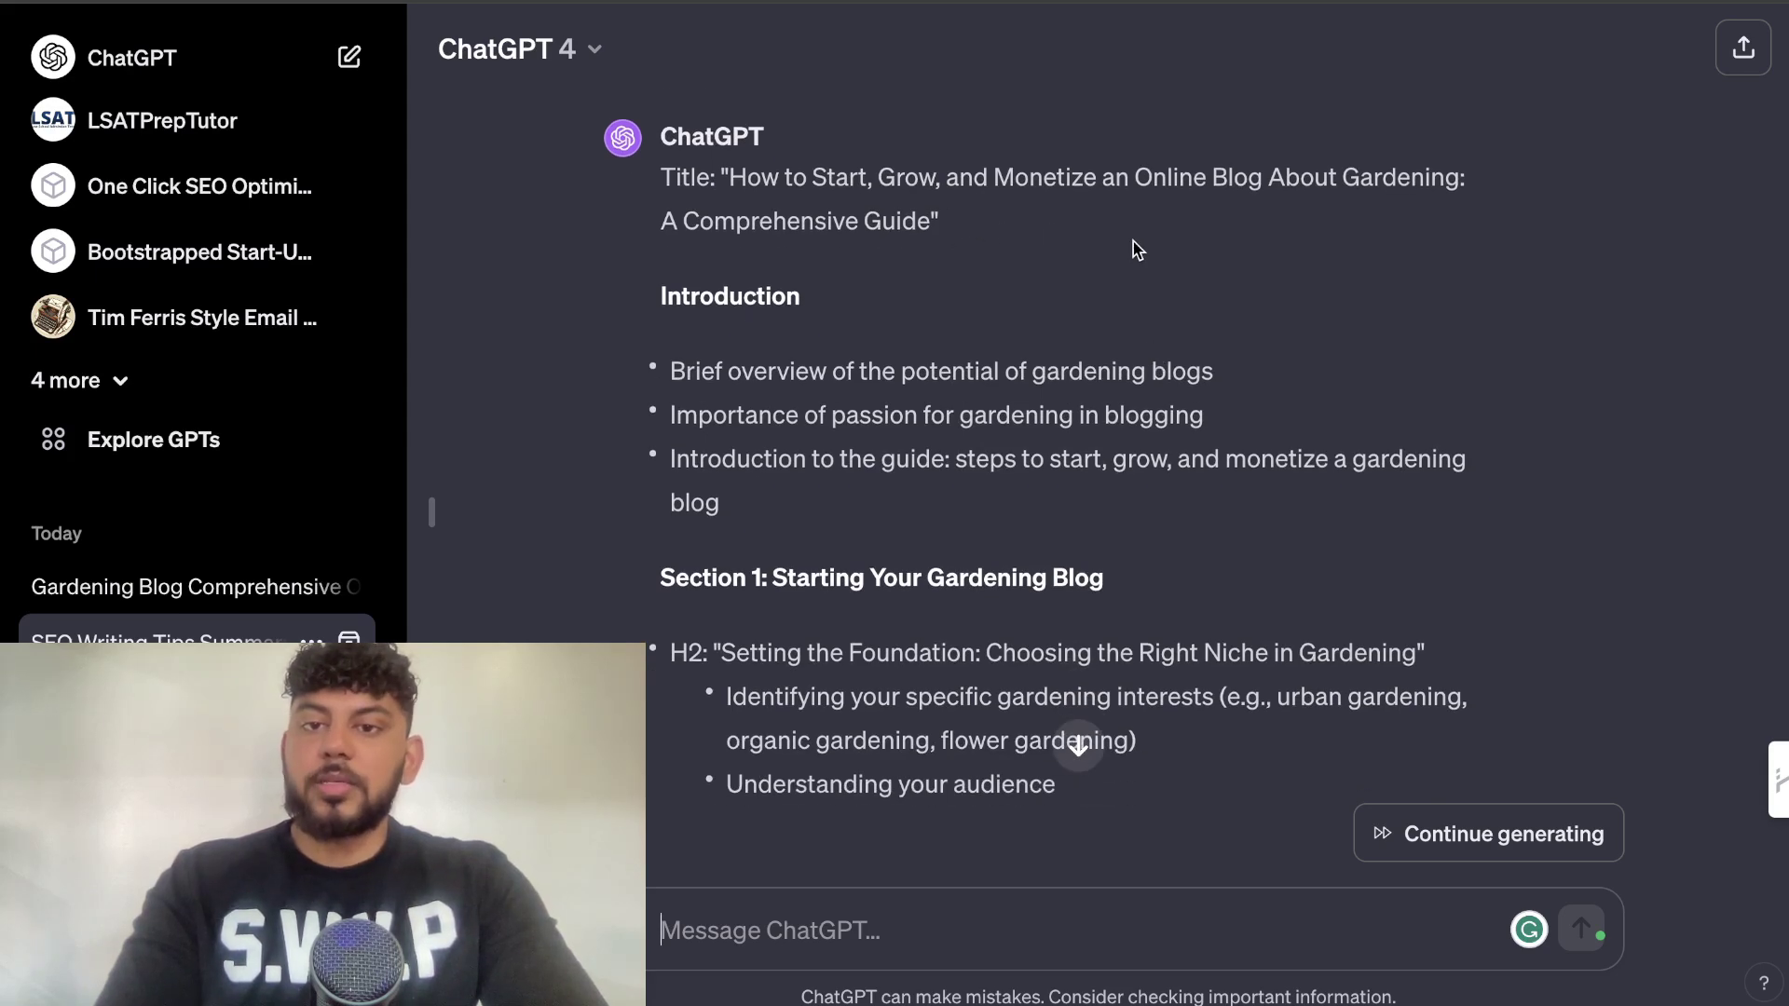
scroll(1194, 263, down, 5)
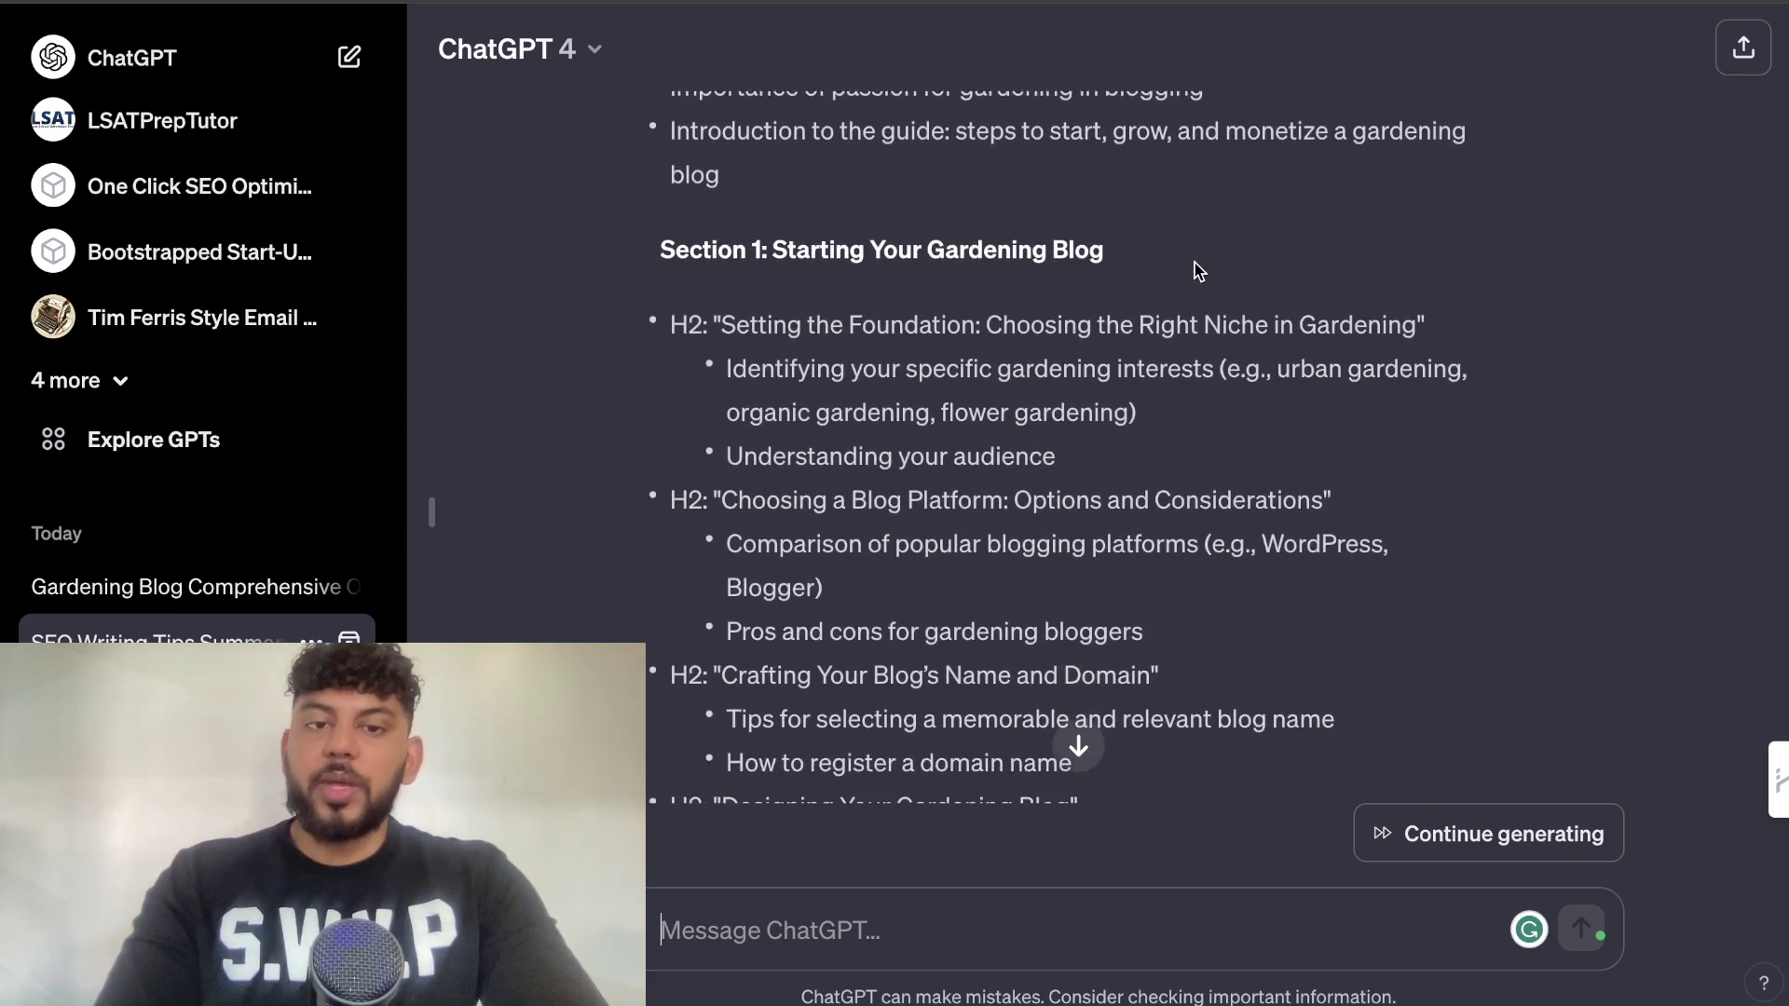
scroll(1195, 263, down, 15)
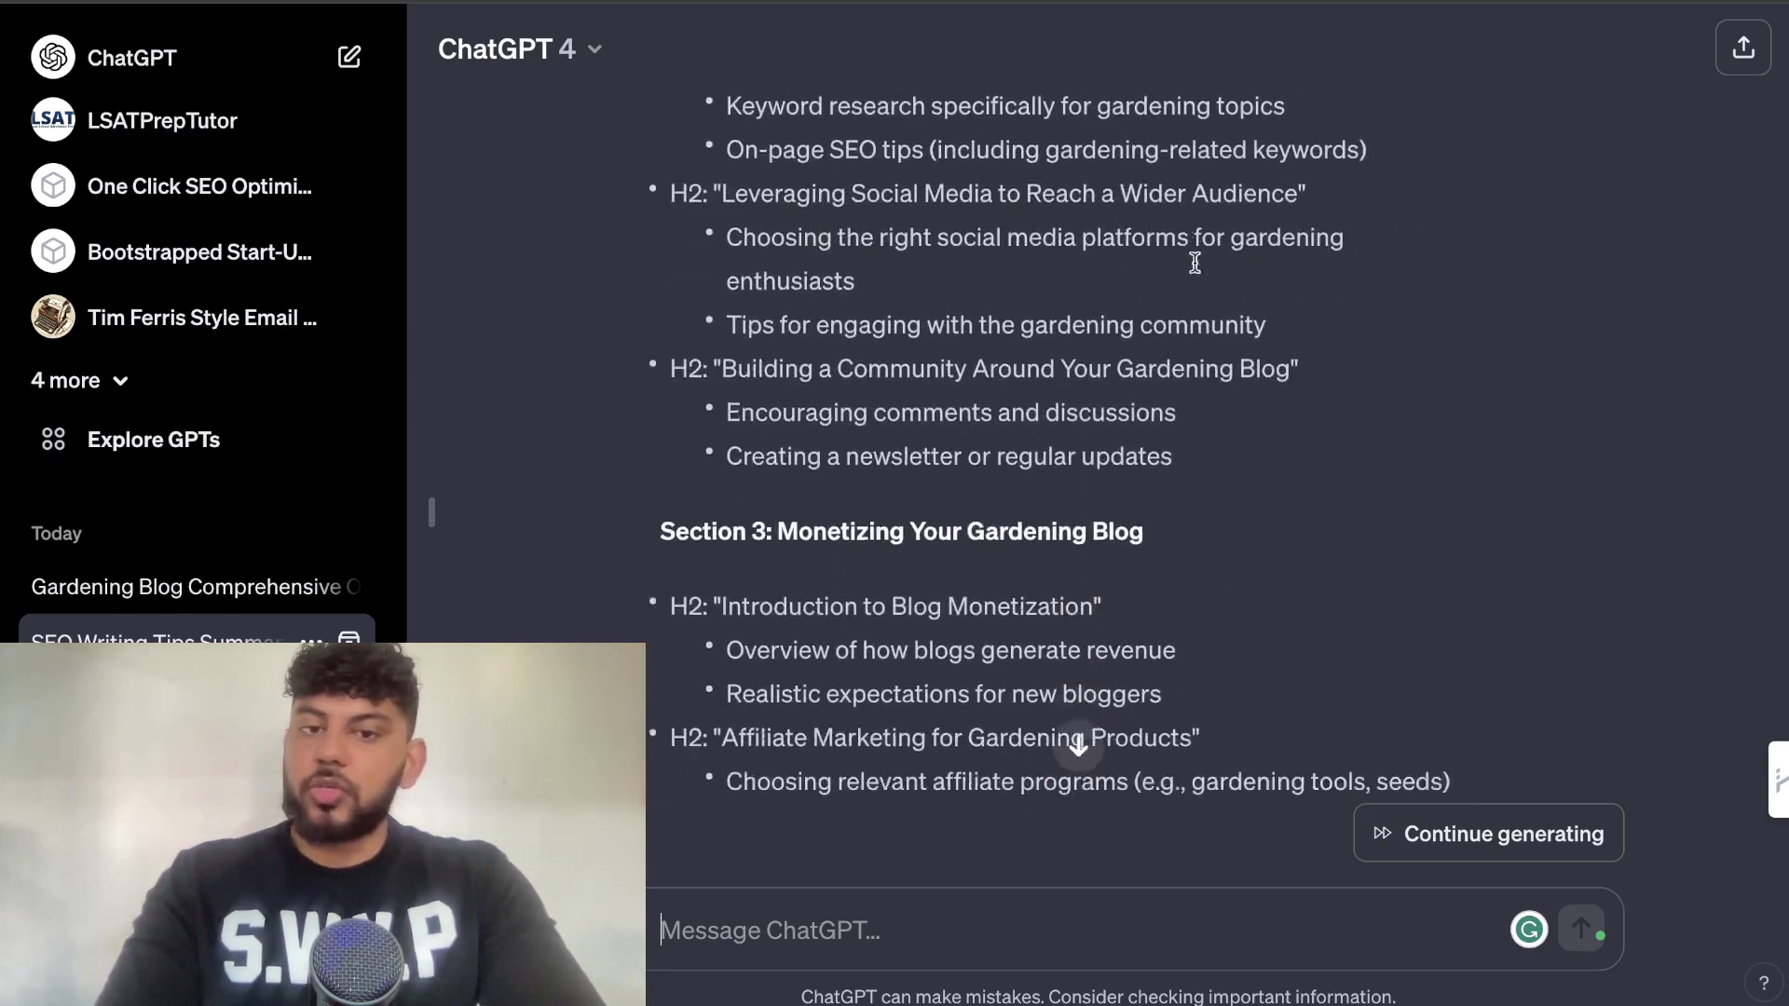
scroll(1195, 263, down, 12)
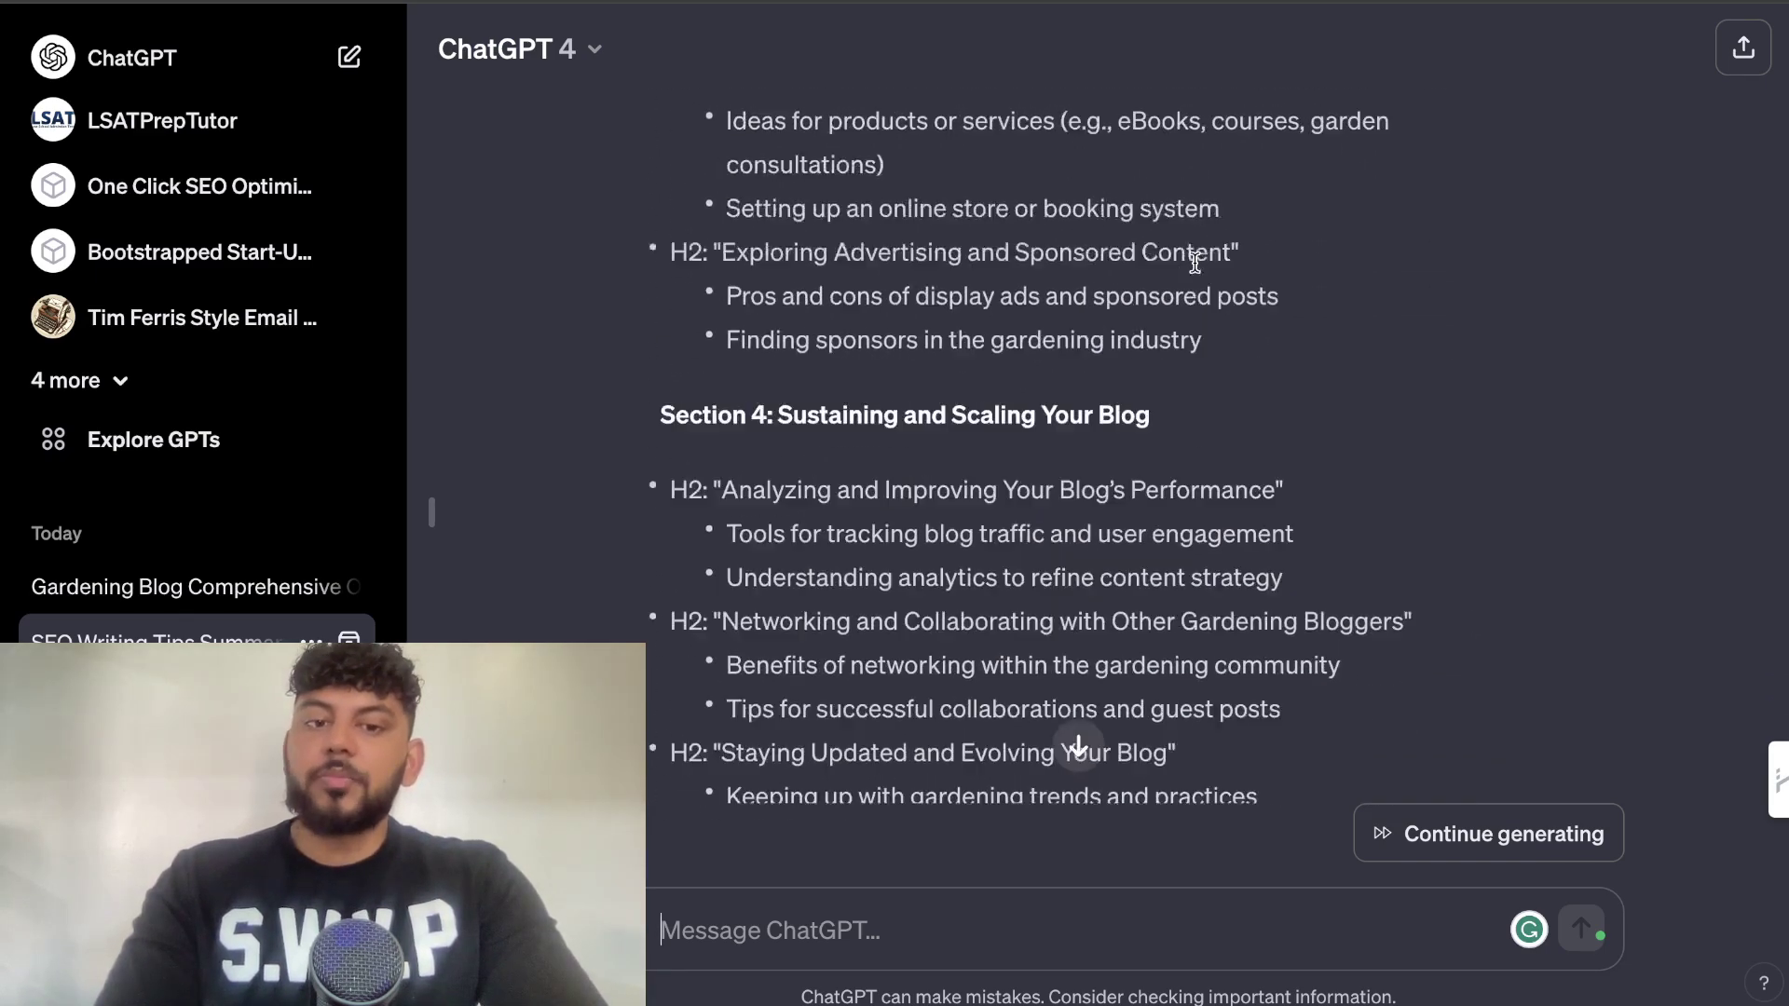
scroll(1194, 263, down, 3)
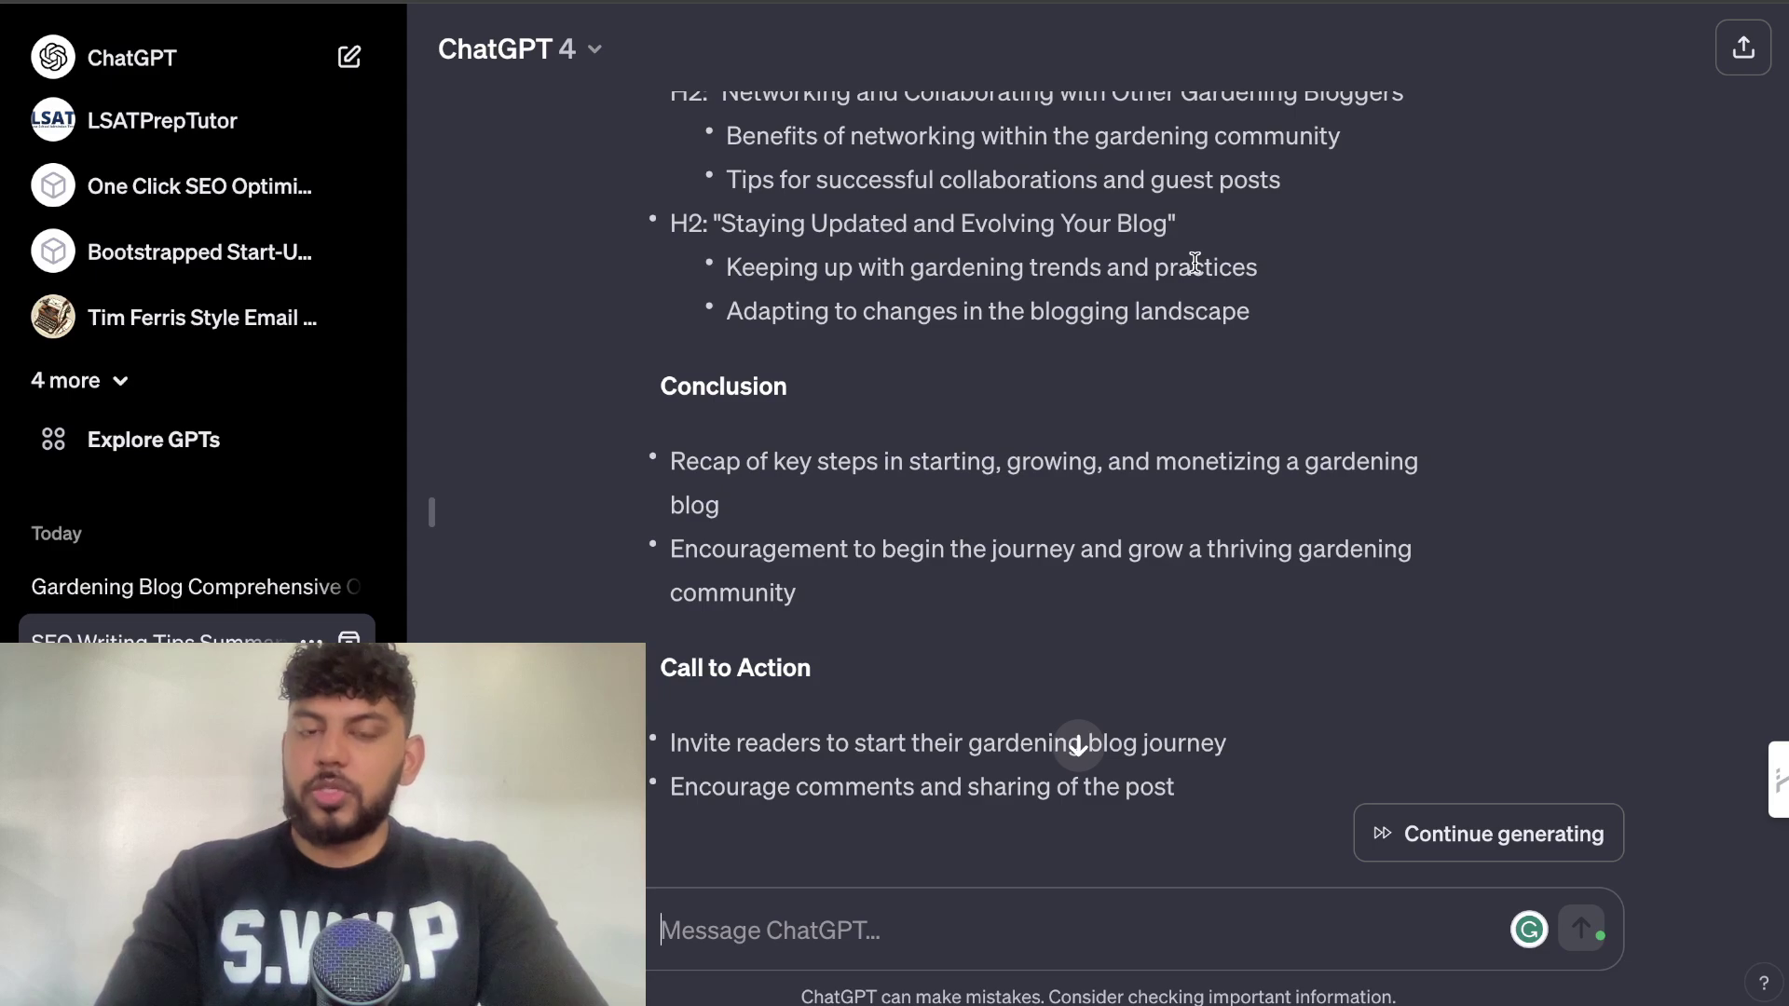
scroll(1194, 263, down, 3)
scroll(1195, 263, down, 12)
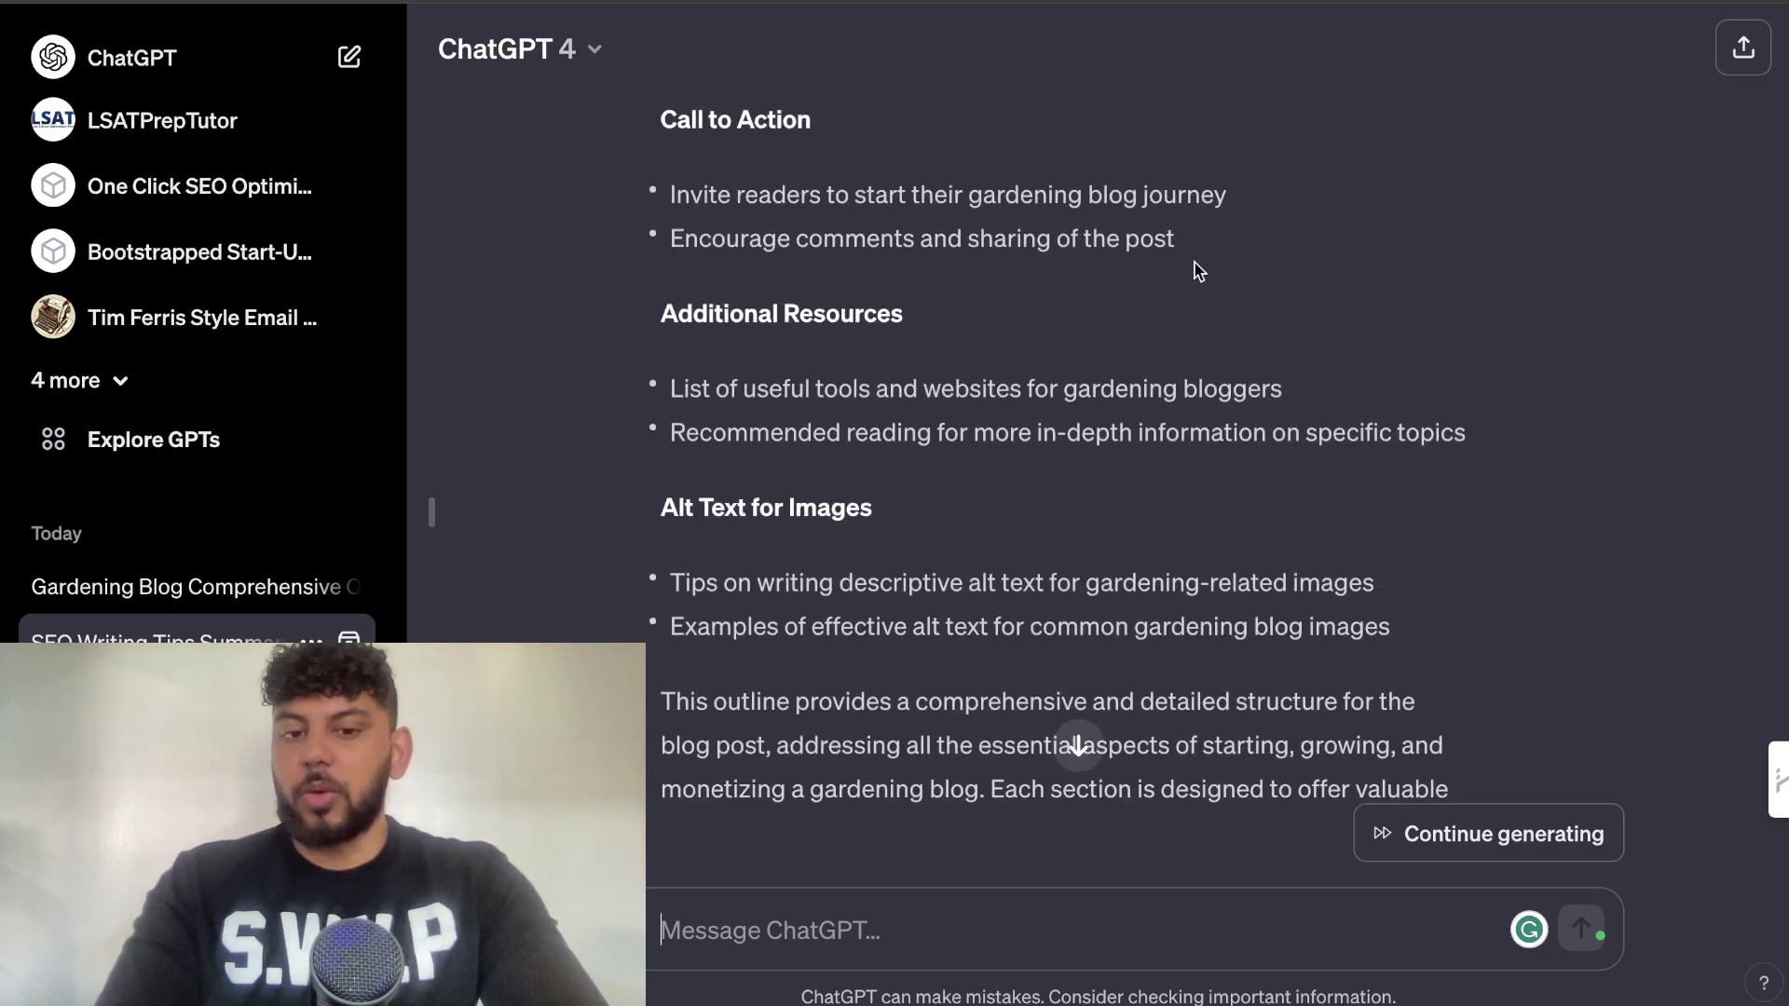
scroll(1194, 262, down, 10)
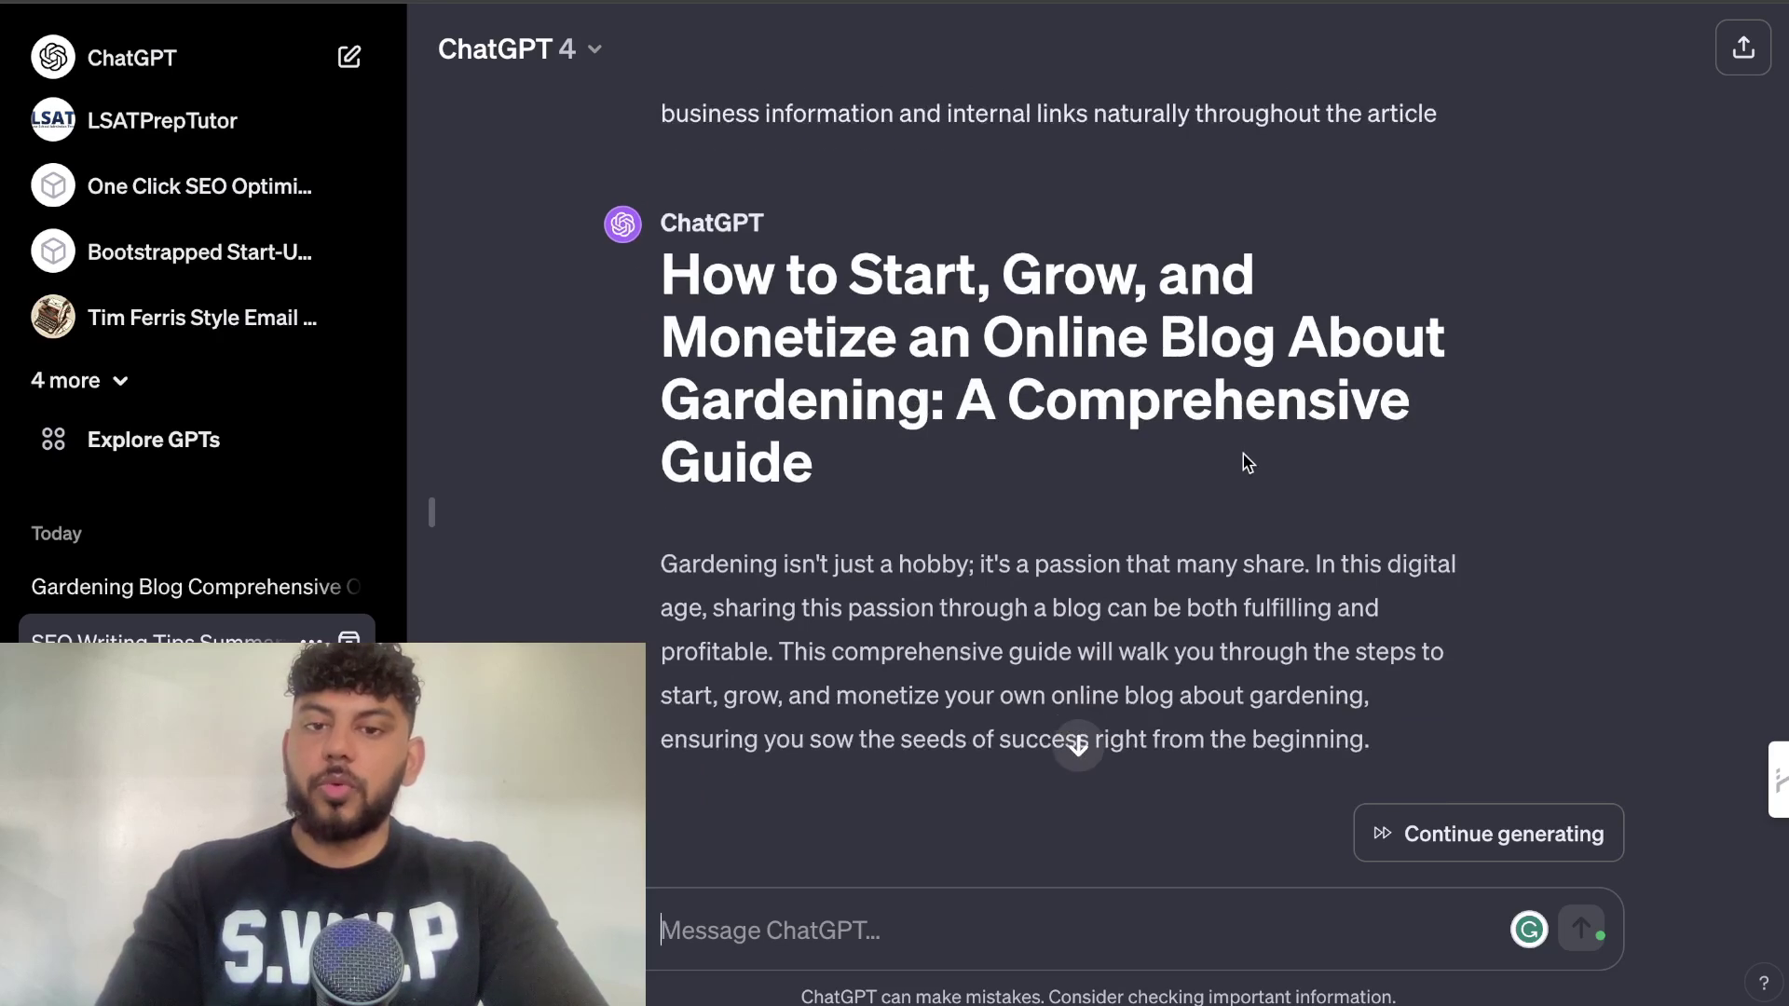
scroll(1247, 462, down, 5)
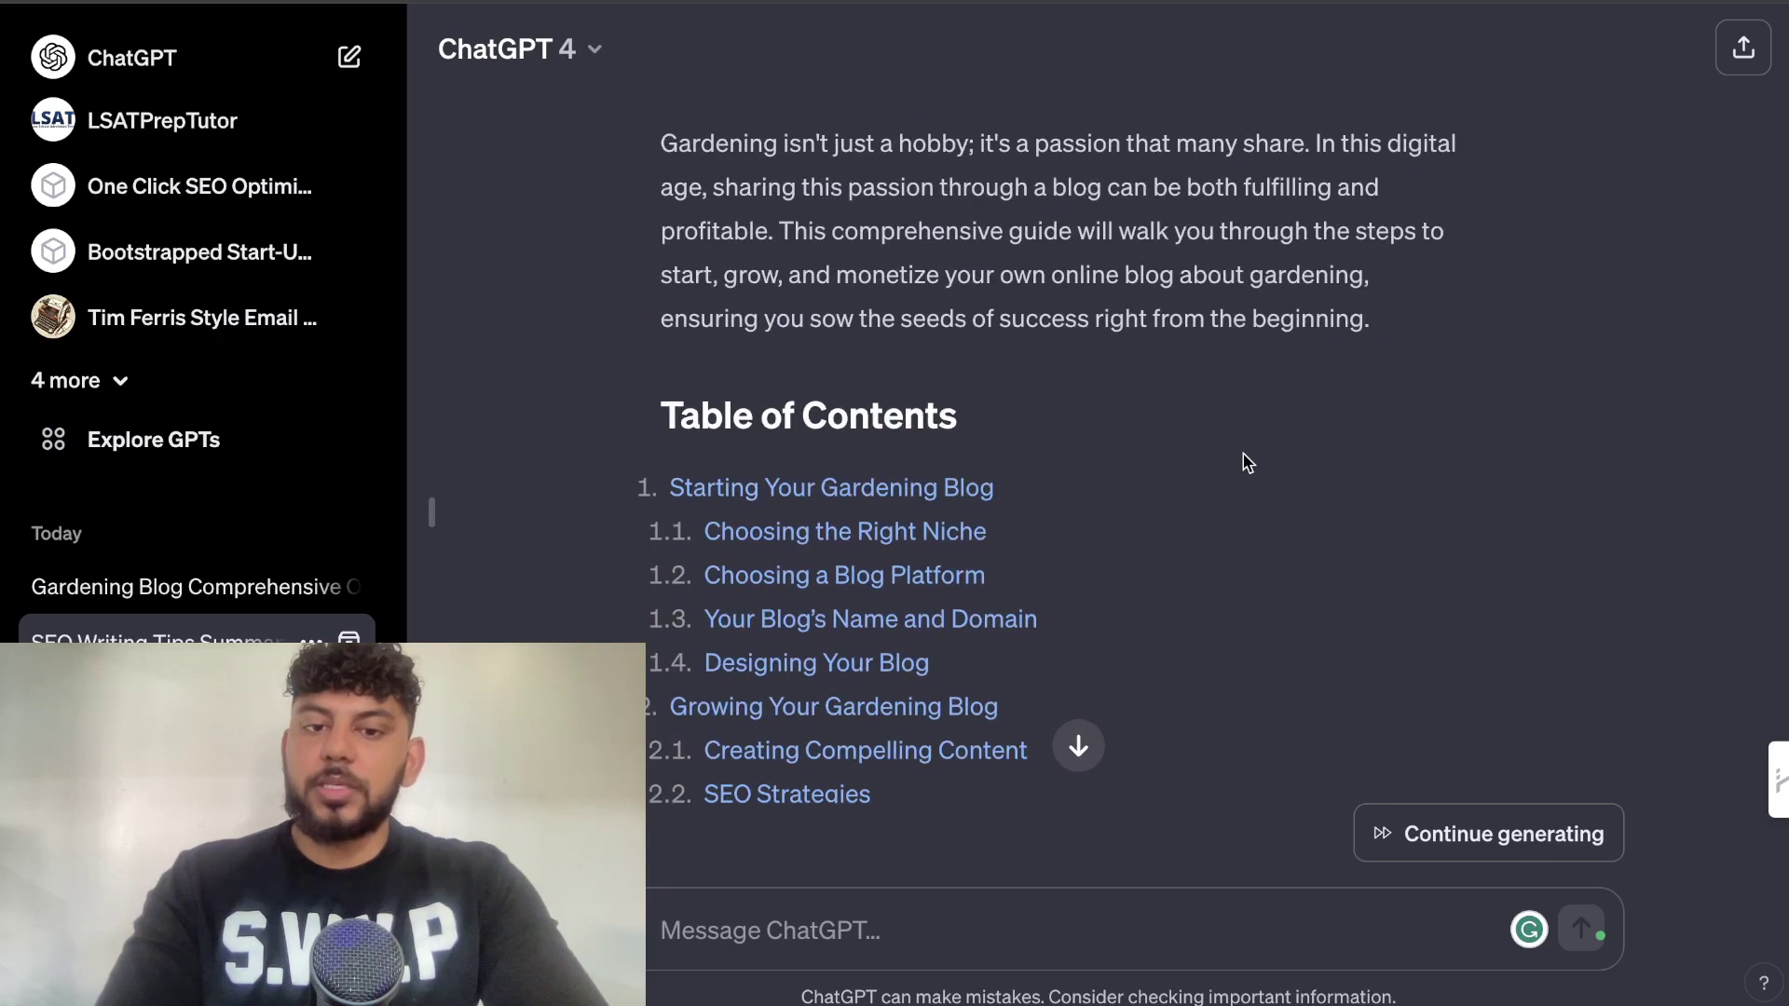
click(896, 491)
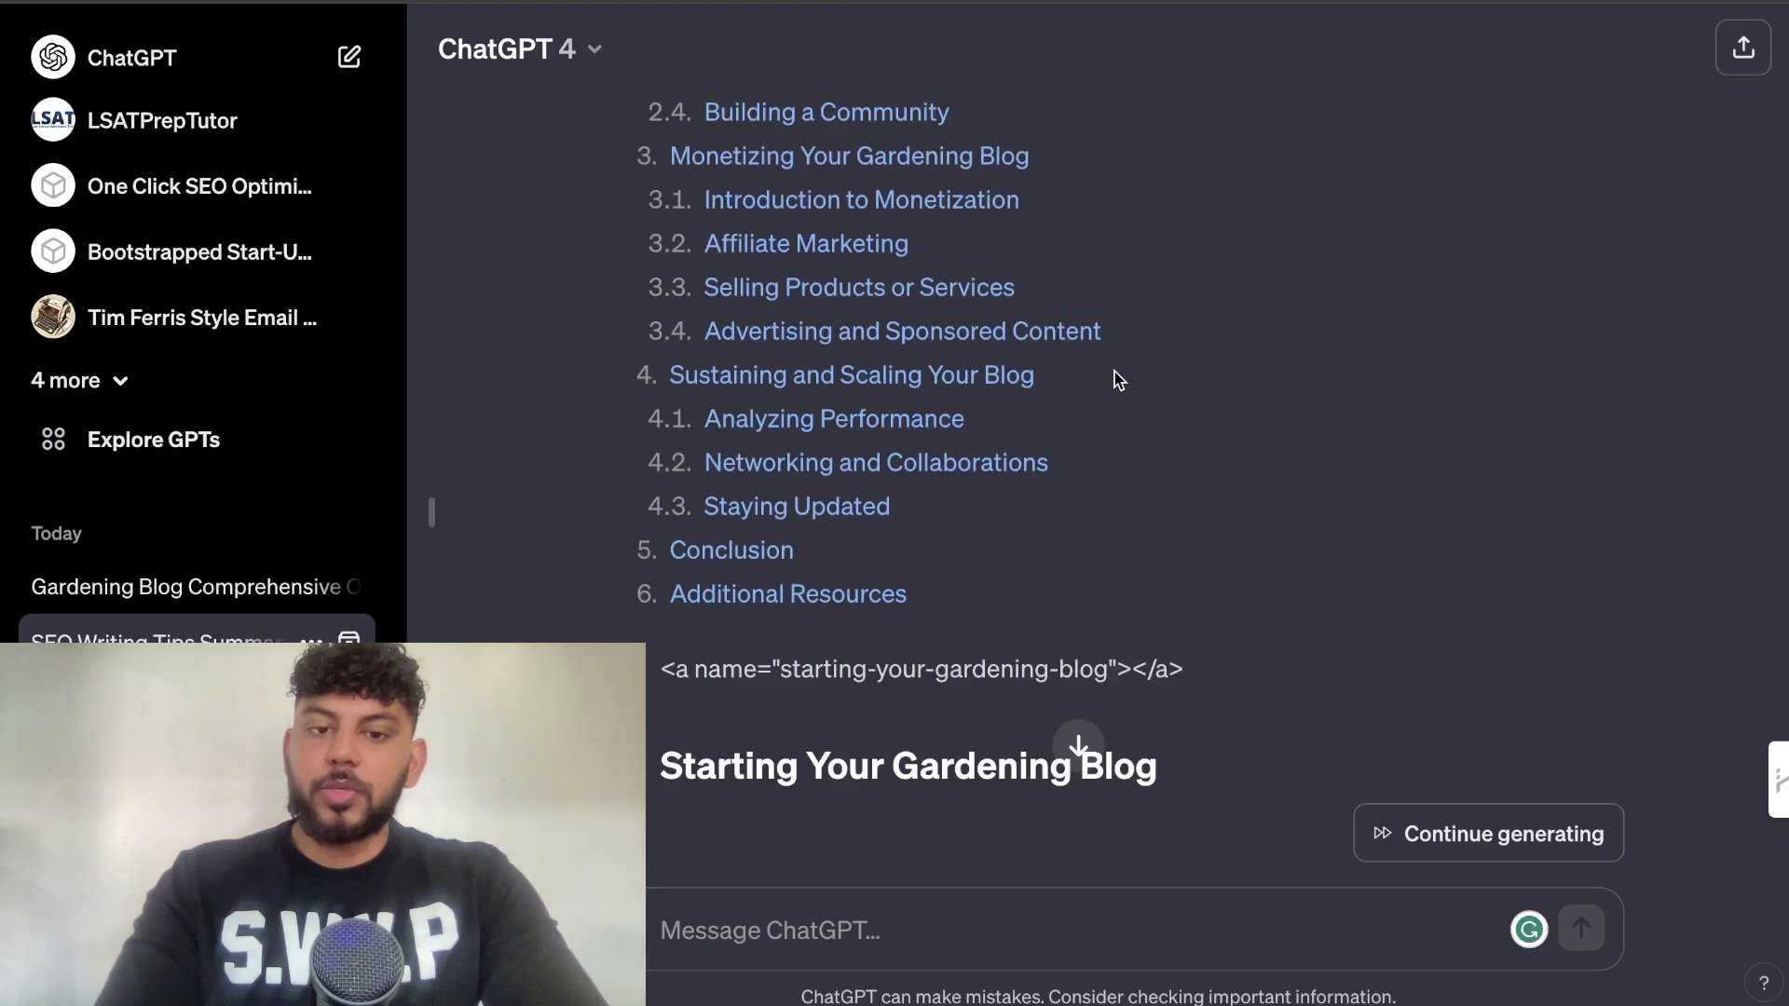
scroll(1109, 382, down, 3)
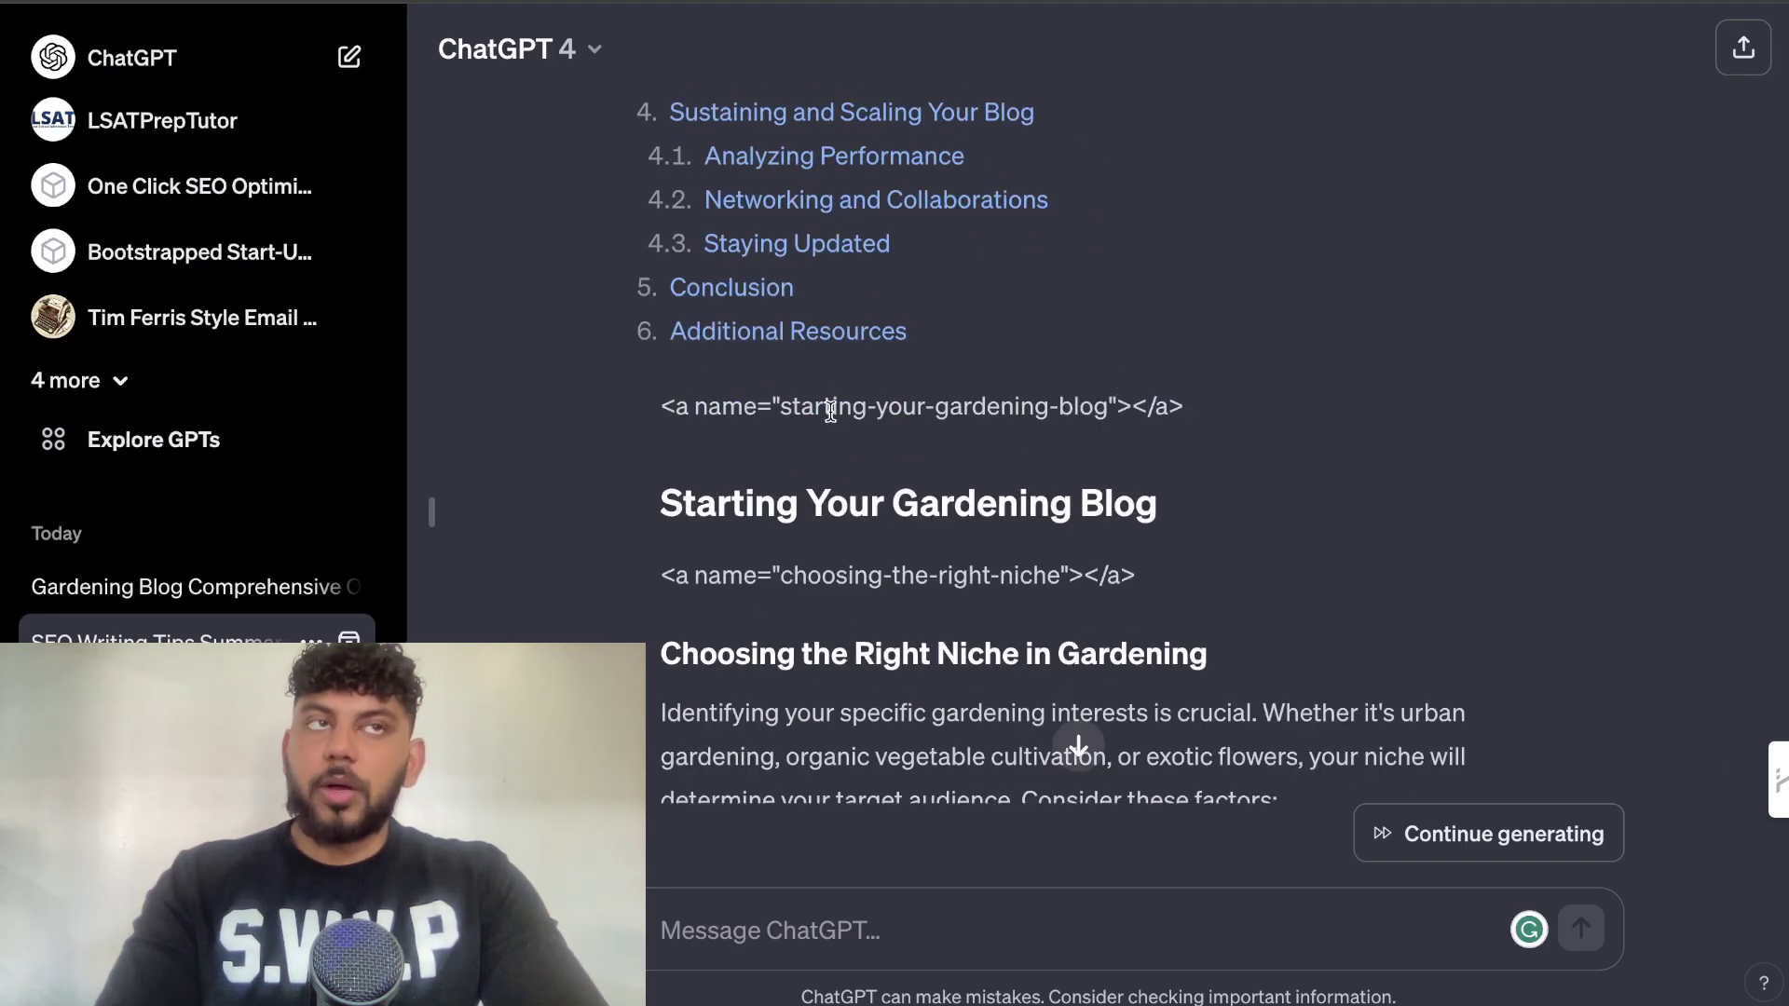
scroll(874, 419, down, 3)
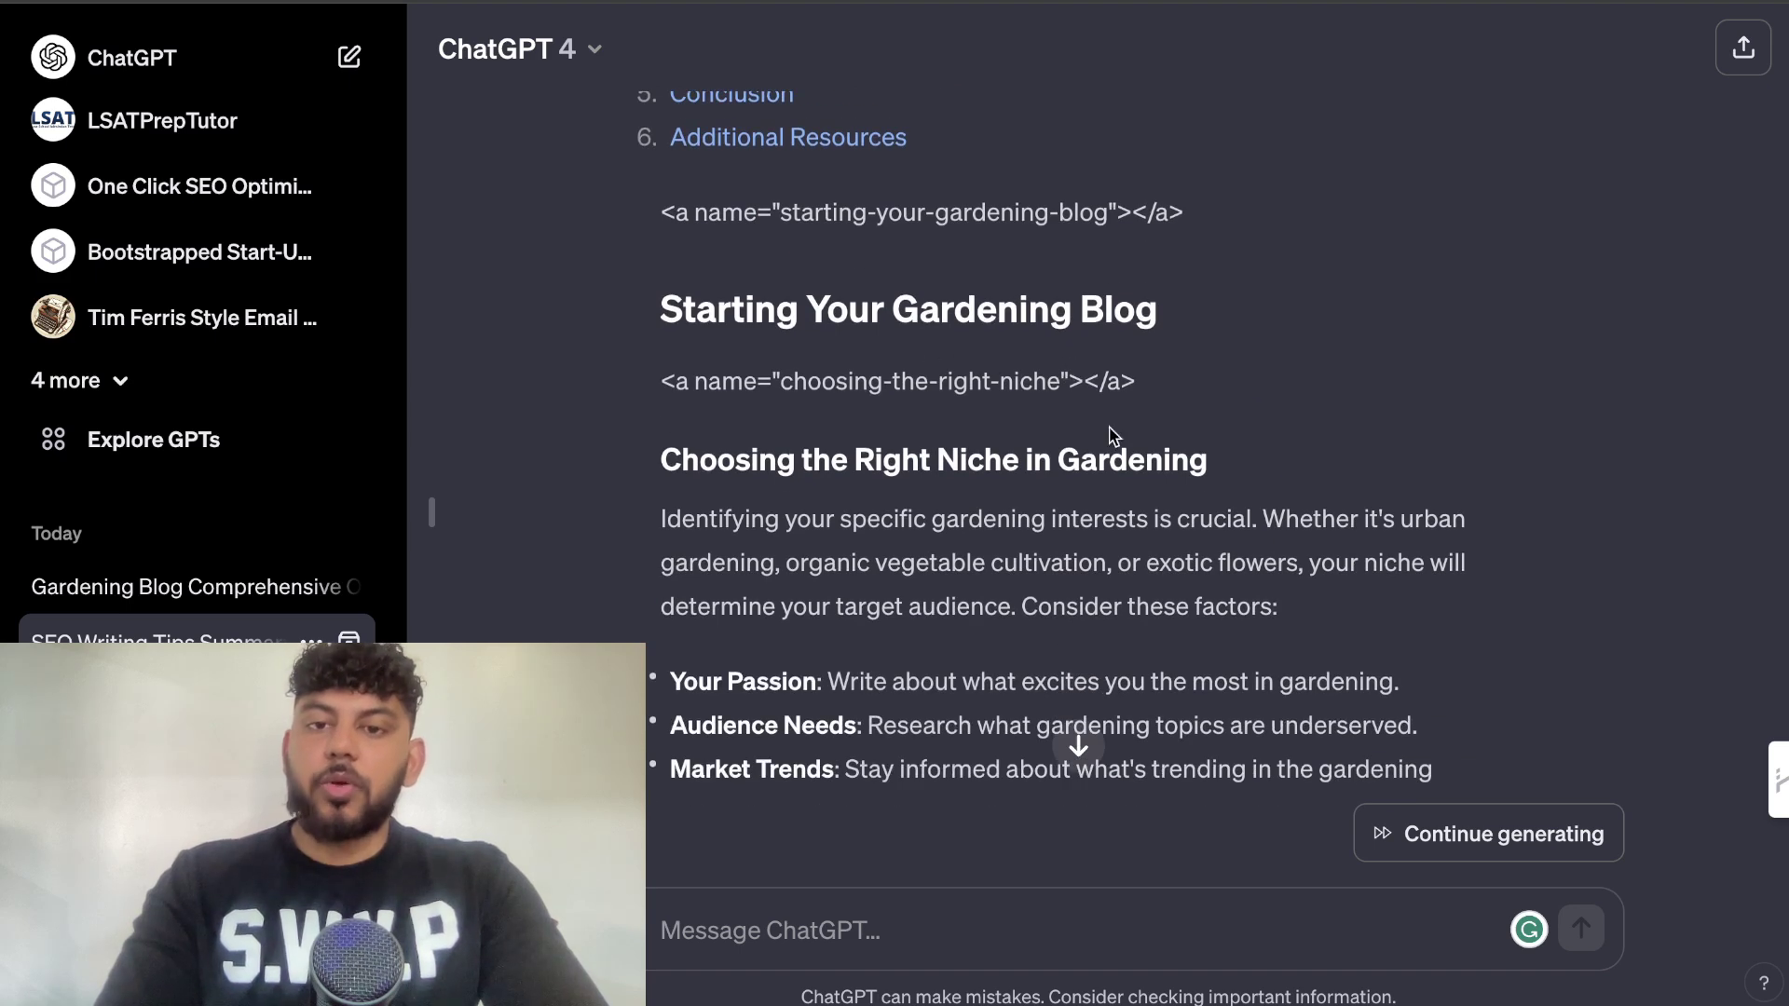
scroll(1110, 428, down, 3)
scroll(1110, 428, down, 3)
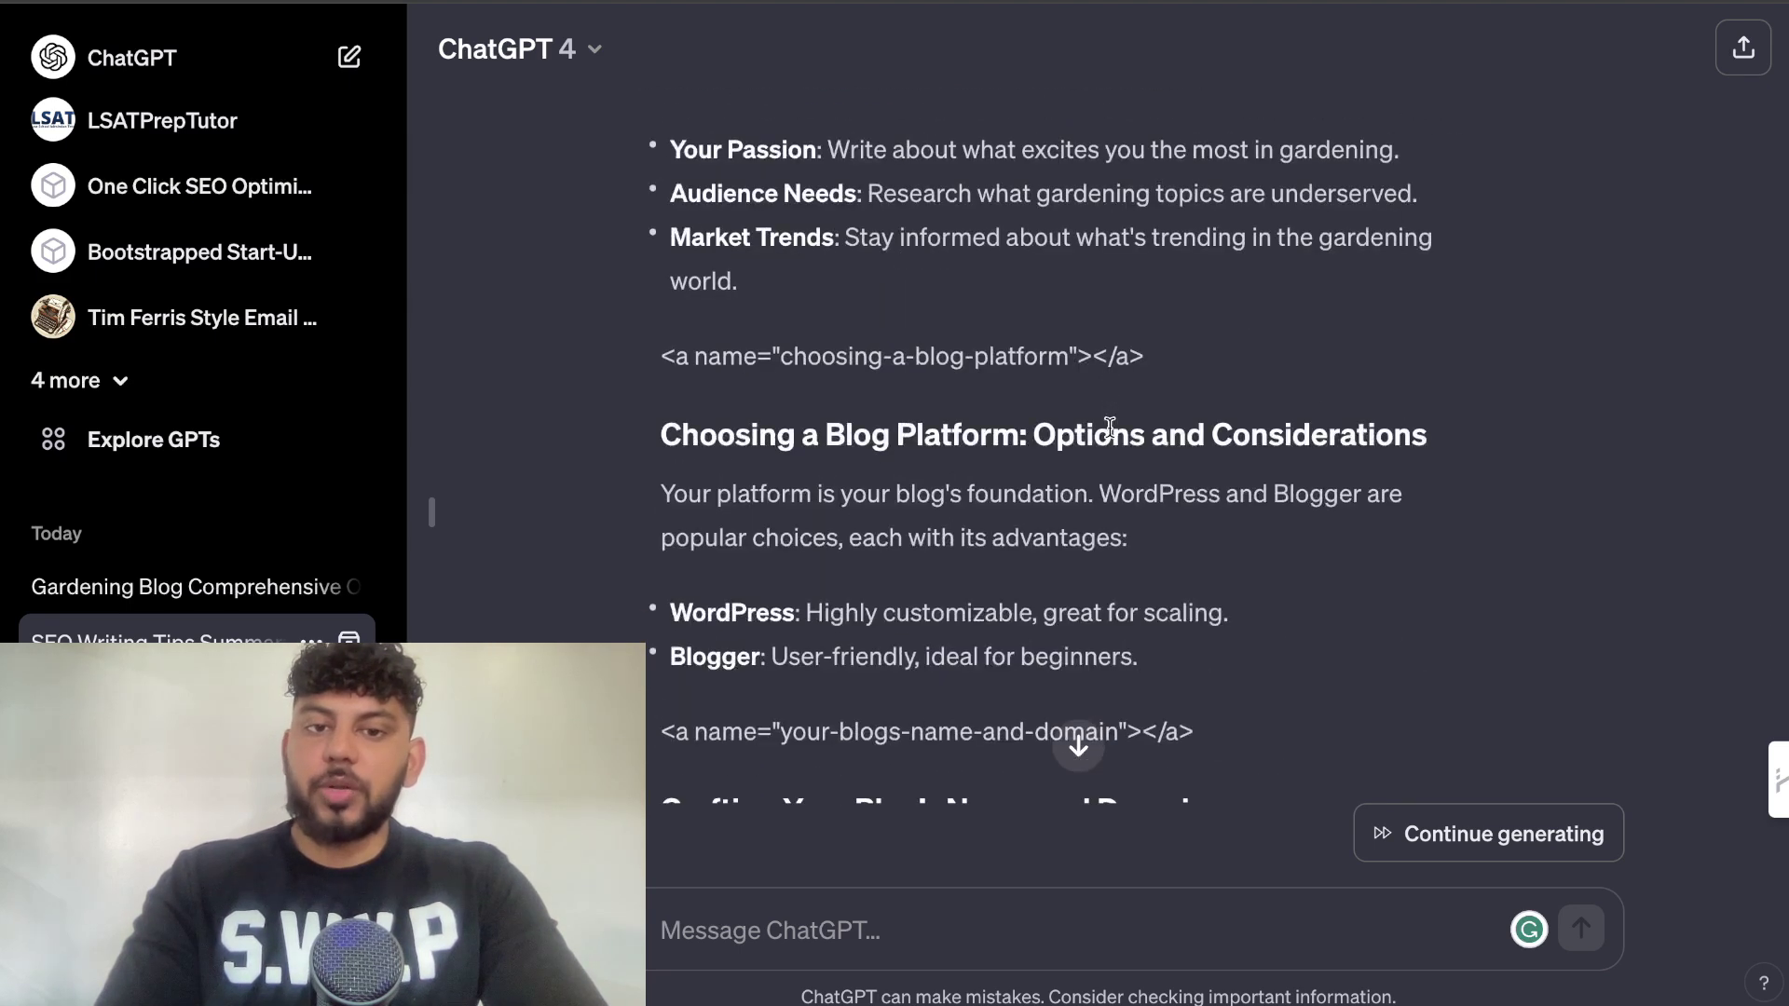
scroll(1110, 428, down, 5)
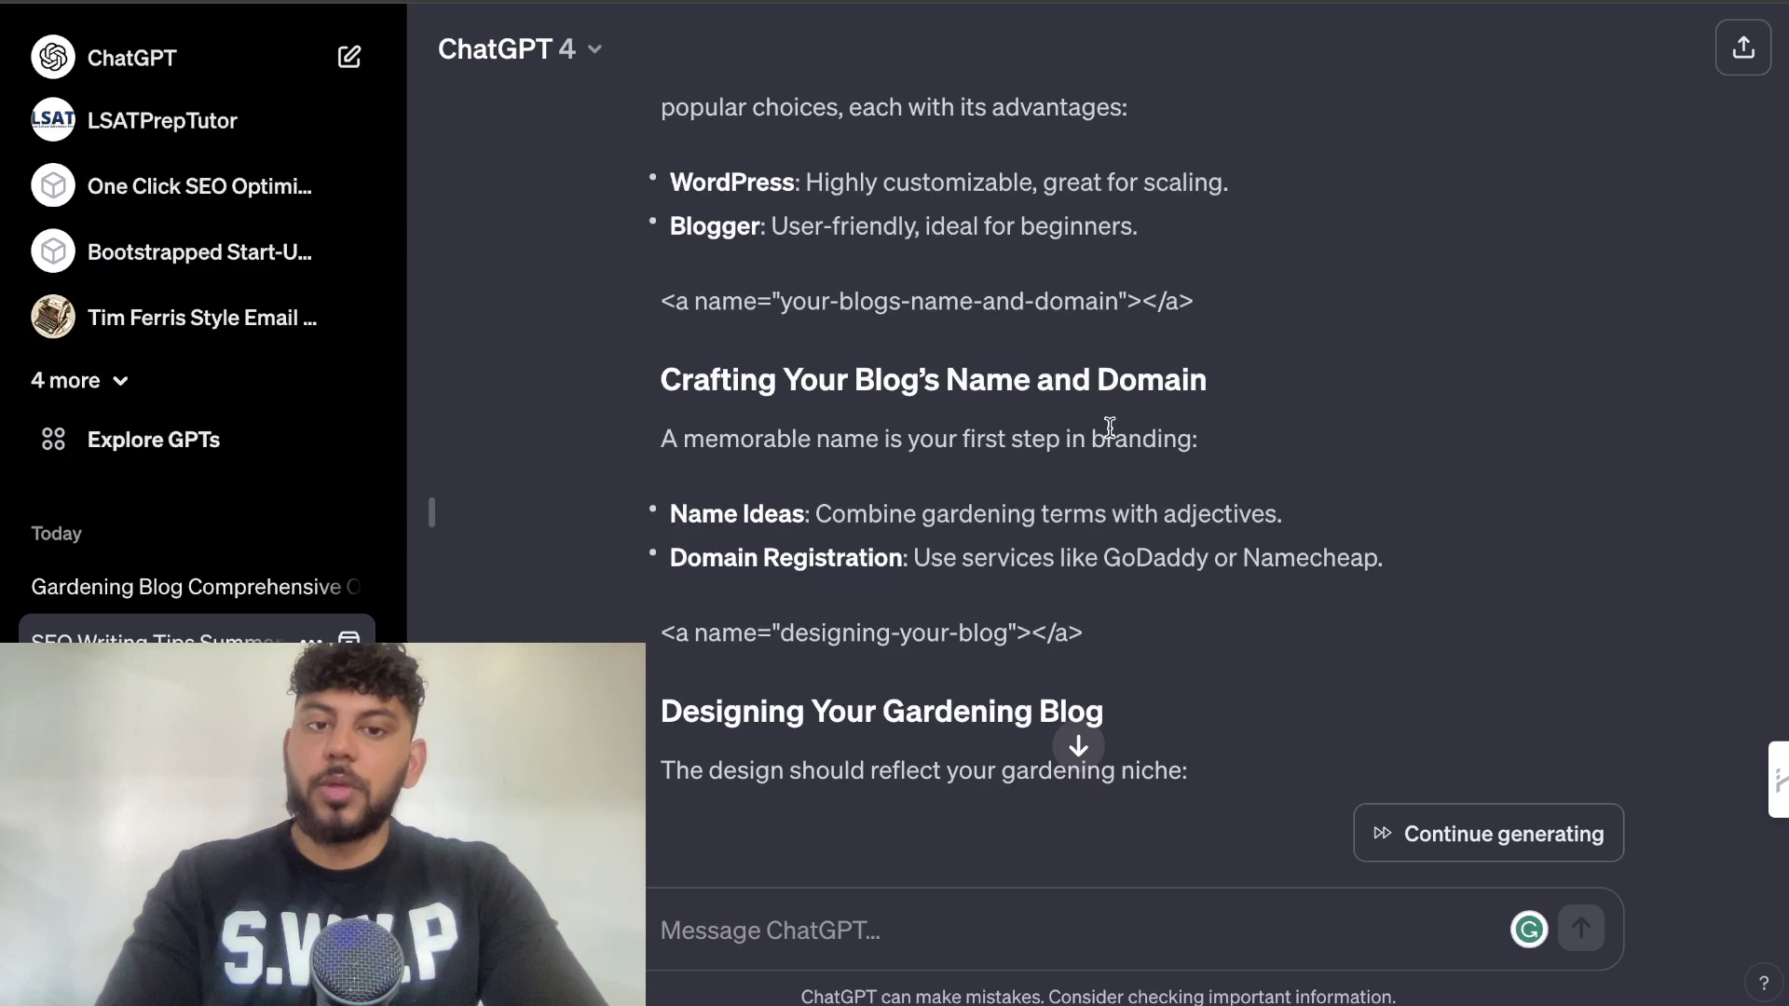
scroll(1164, 550, down, 2)
scroll(1165, 550, down, 9)
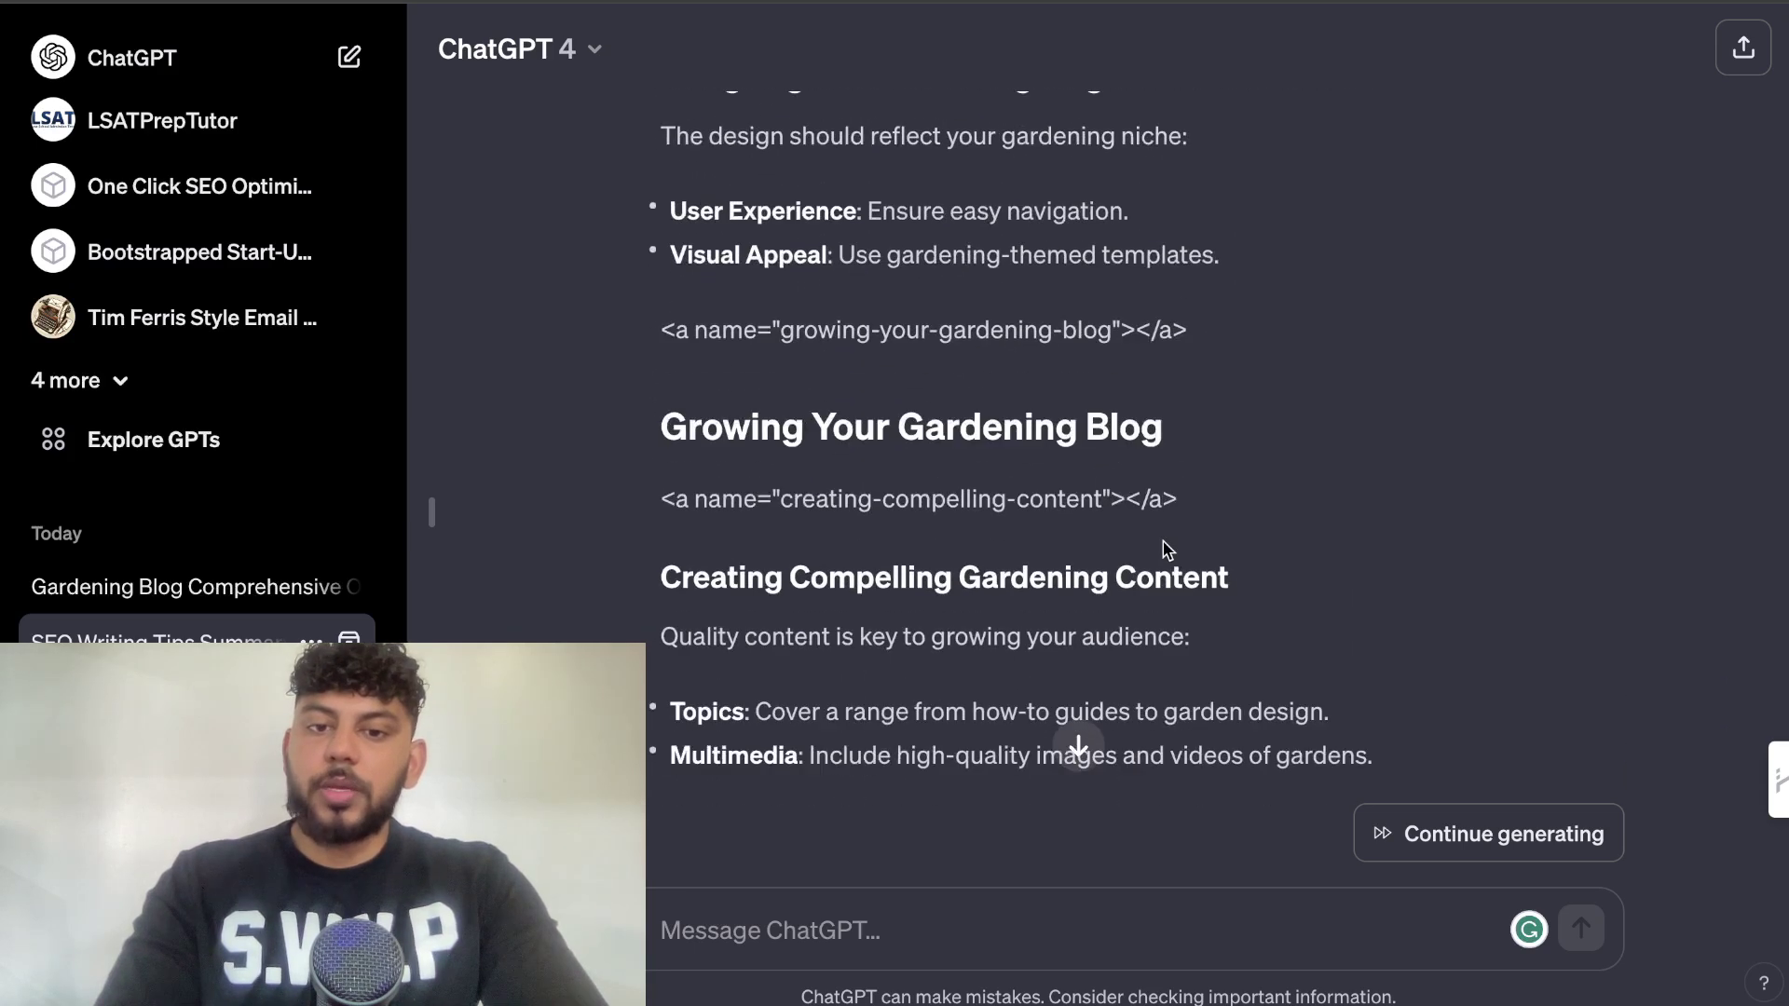
scroll(906, 421, down, 8)
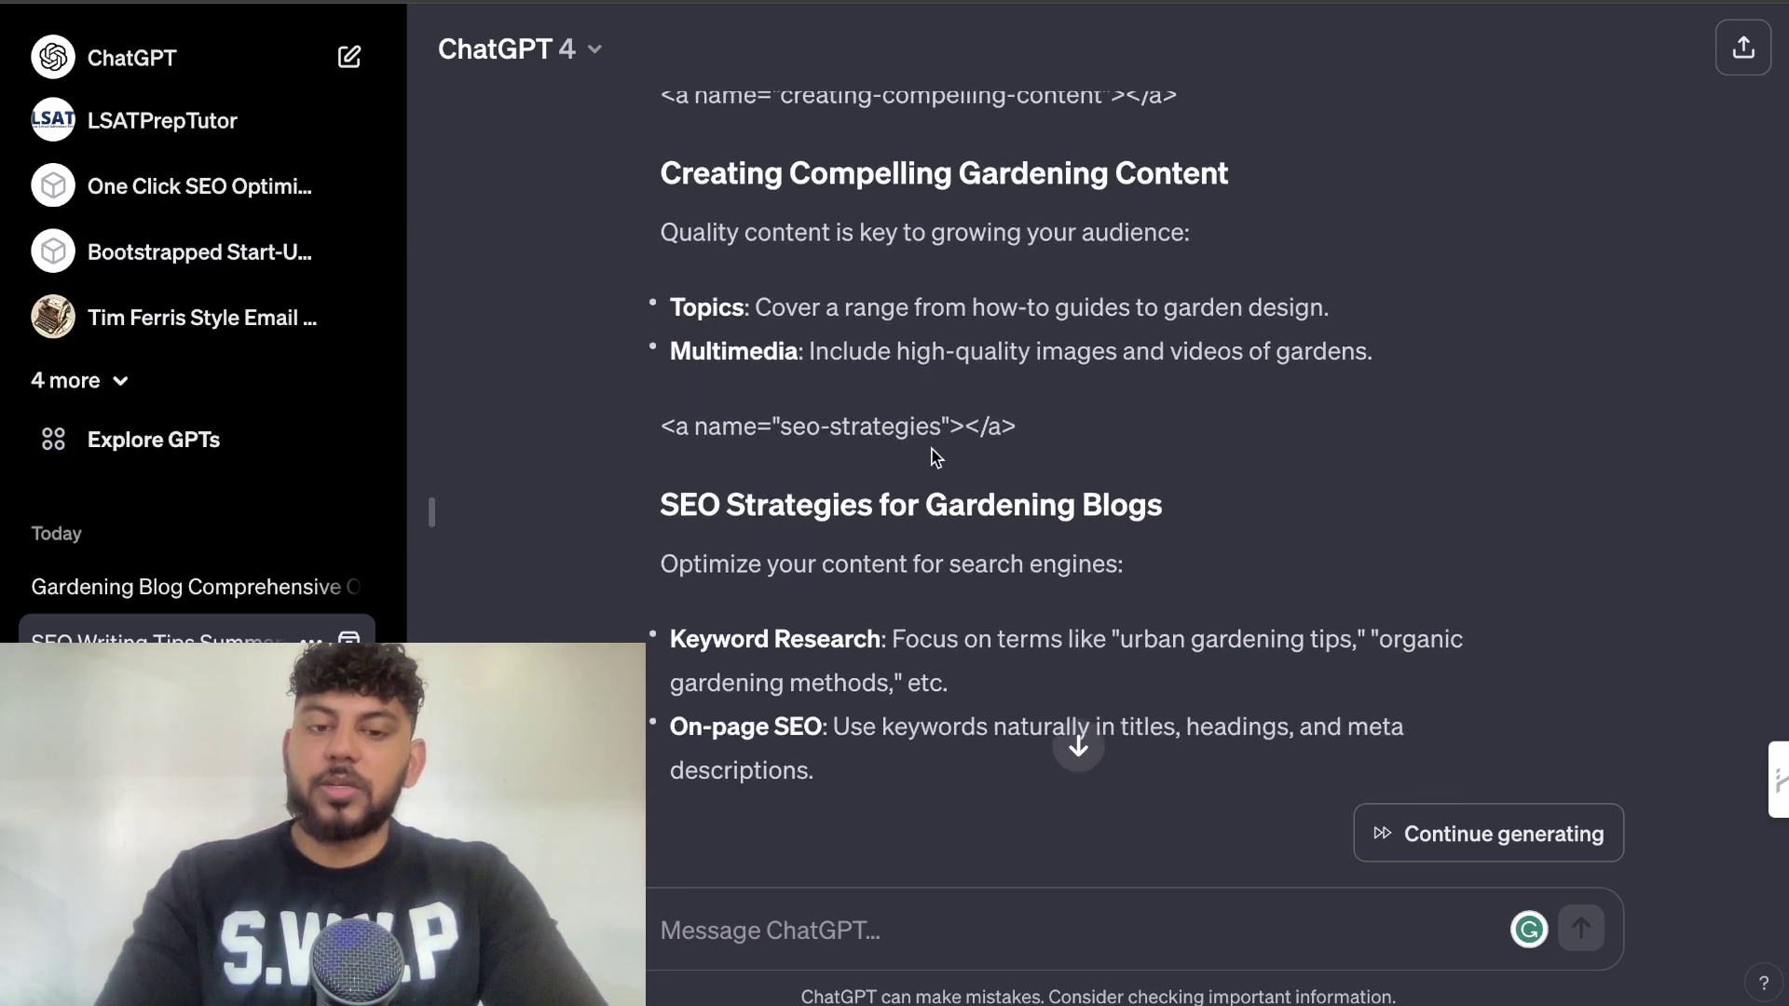
scroll(934, 457, down, 11)
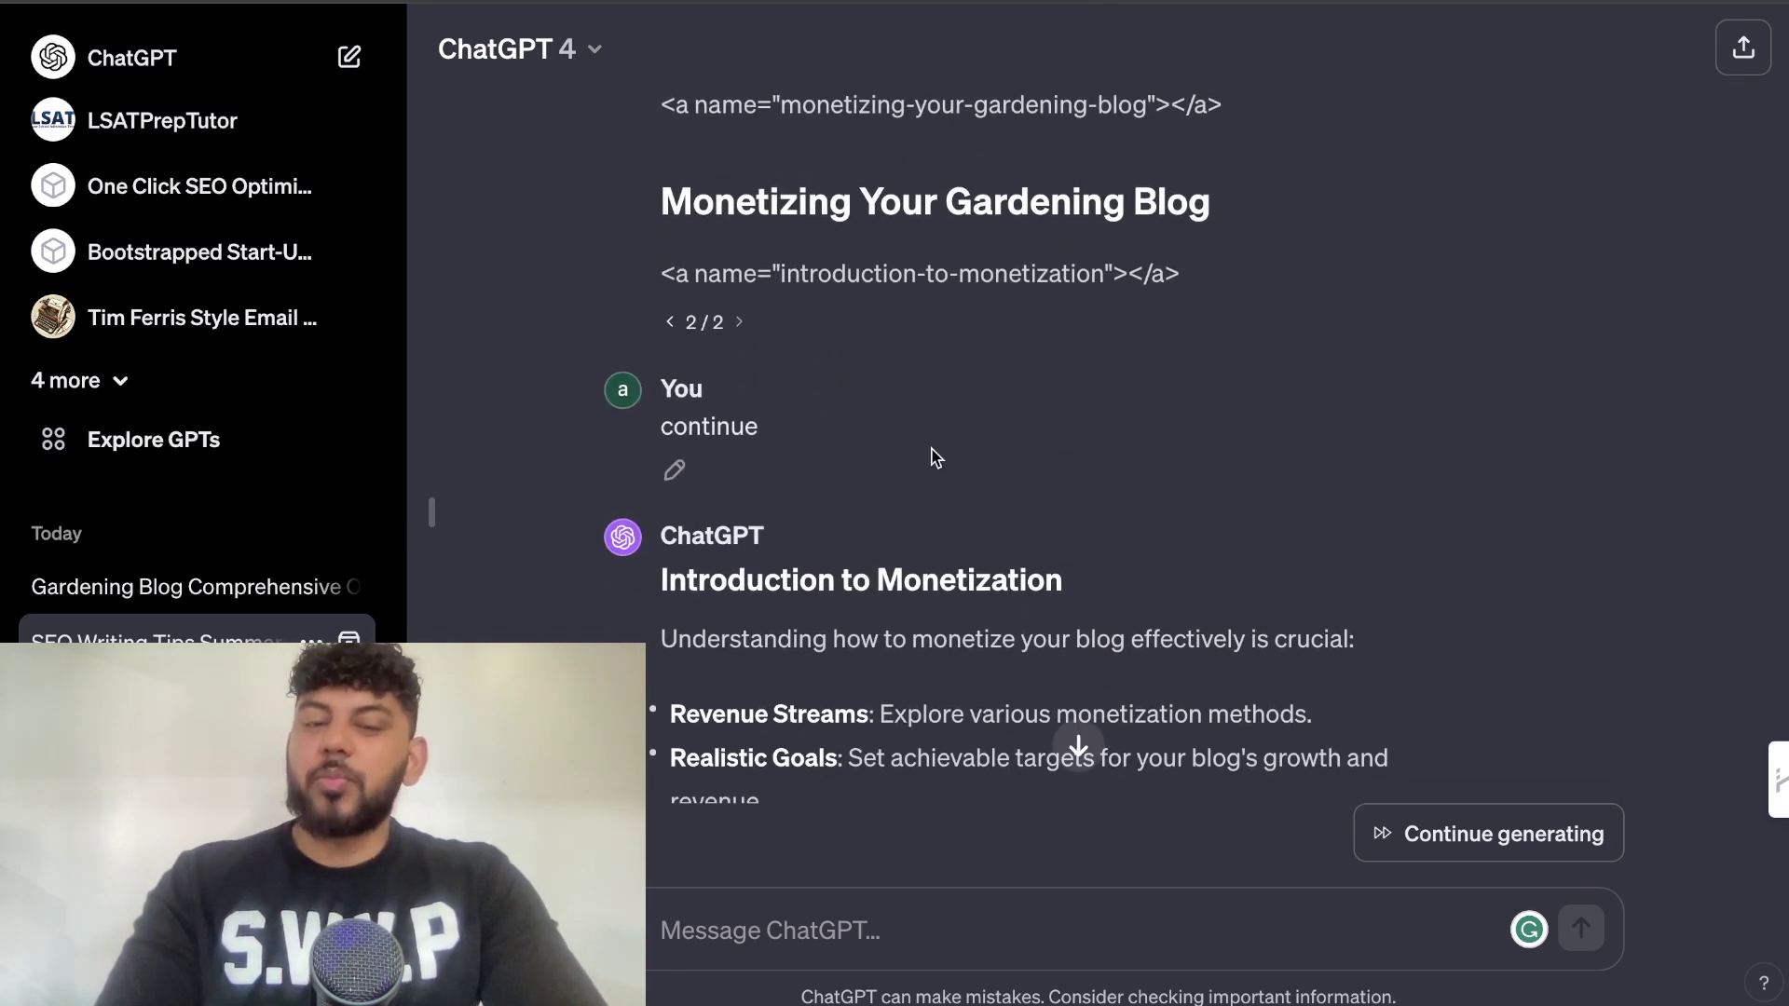
scroll(933, 453, down, 4)
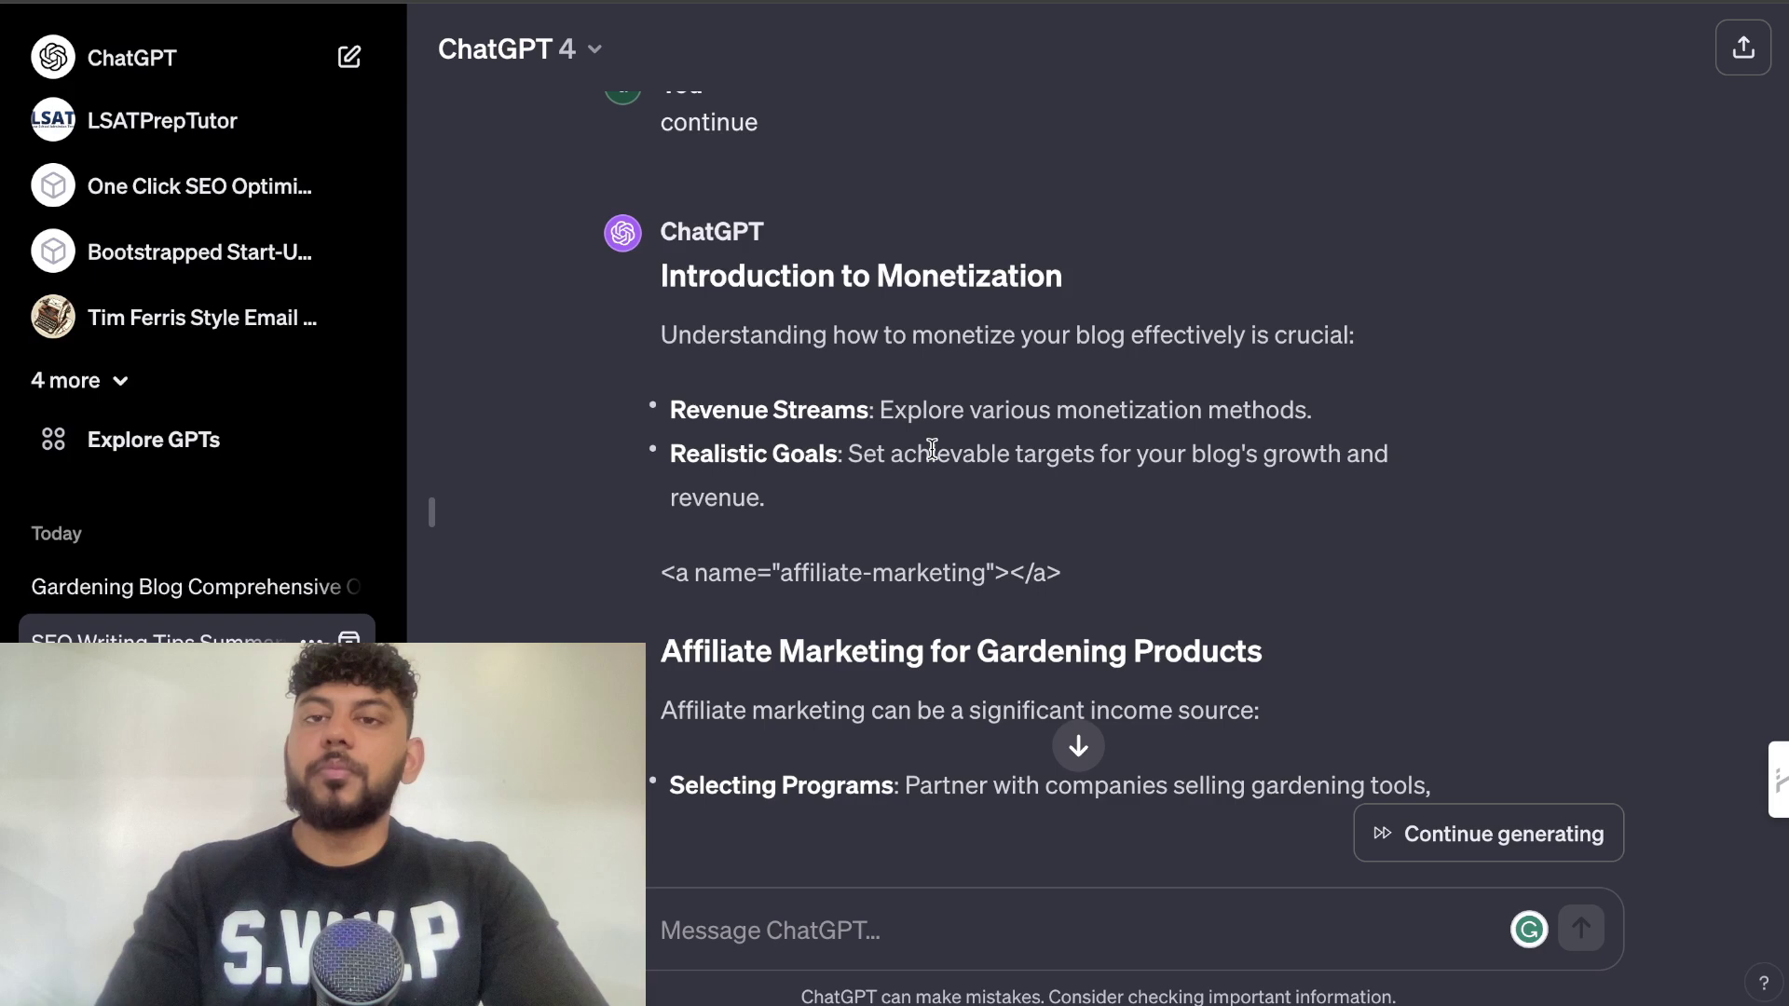
scroll(931, 449, down, 3)
scroll(932, 452, up, 2)
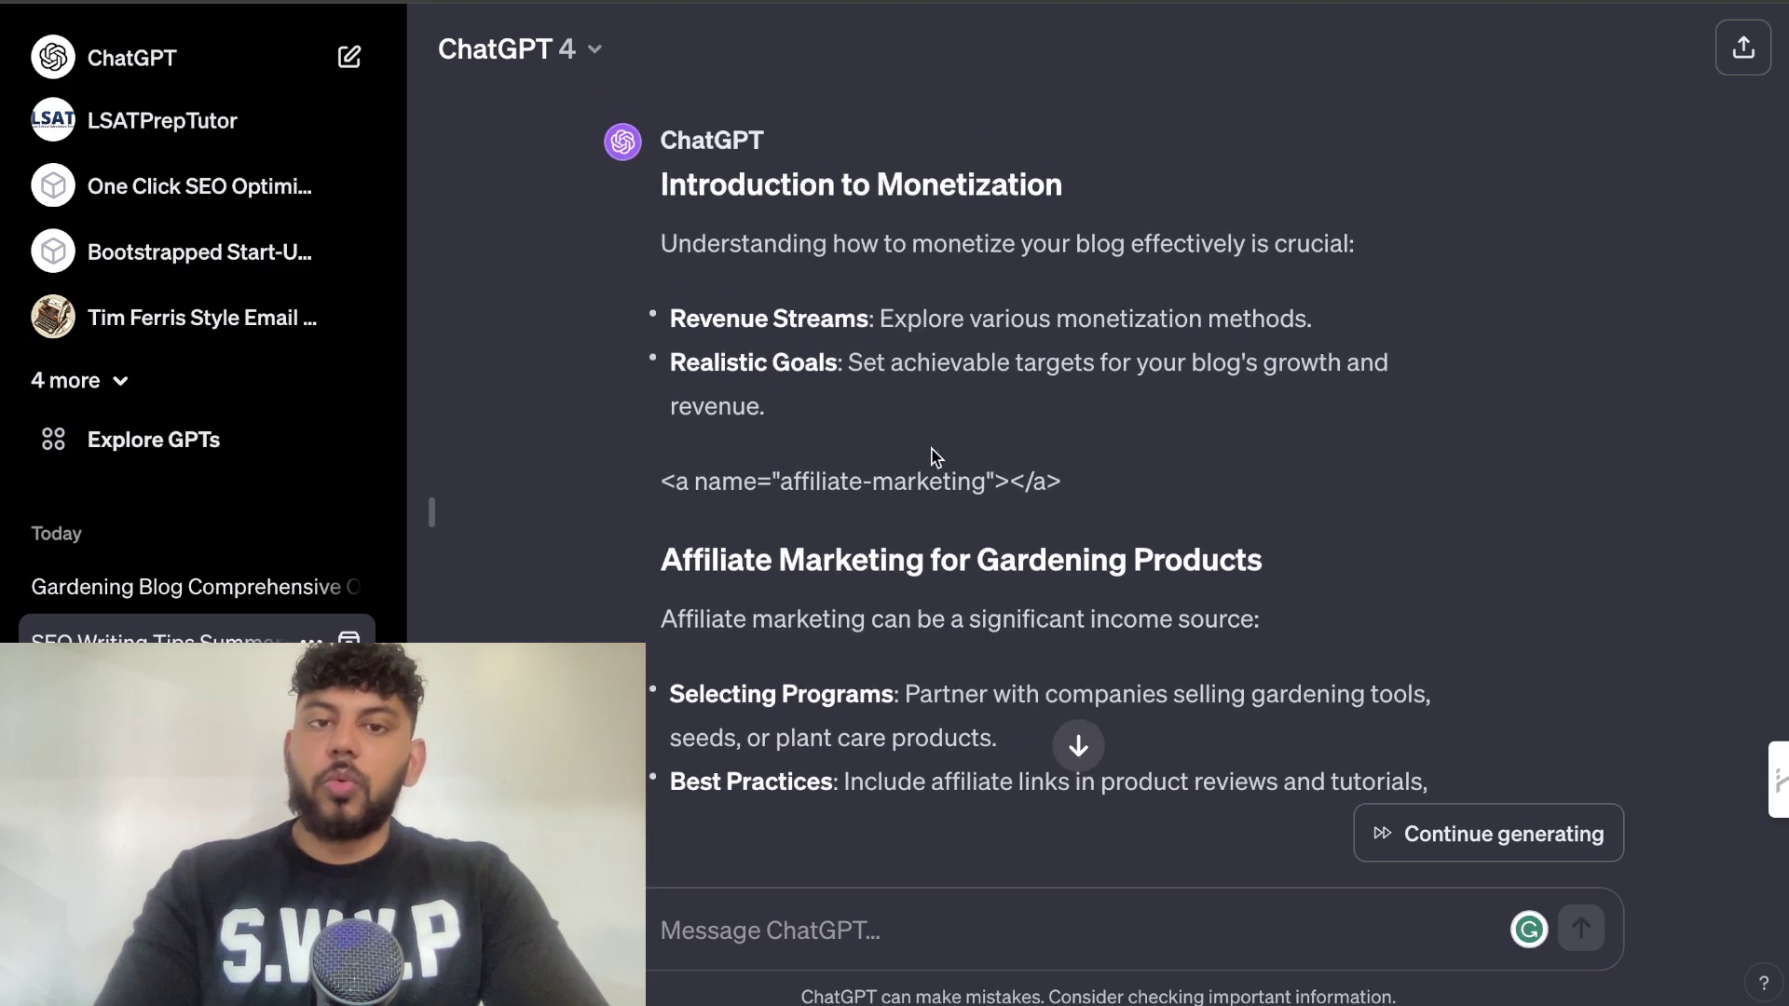
scroll(931, 452, down, 5)
scroll(935, 457, down, 18)
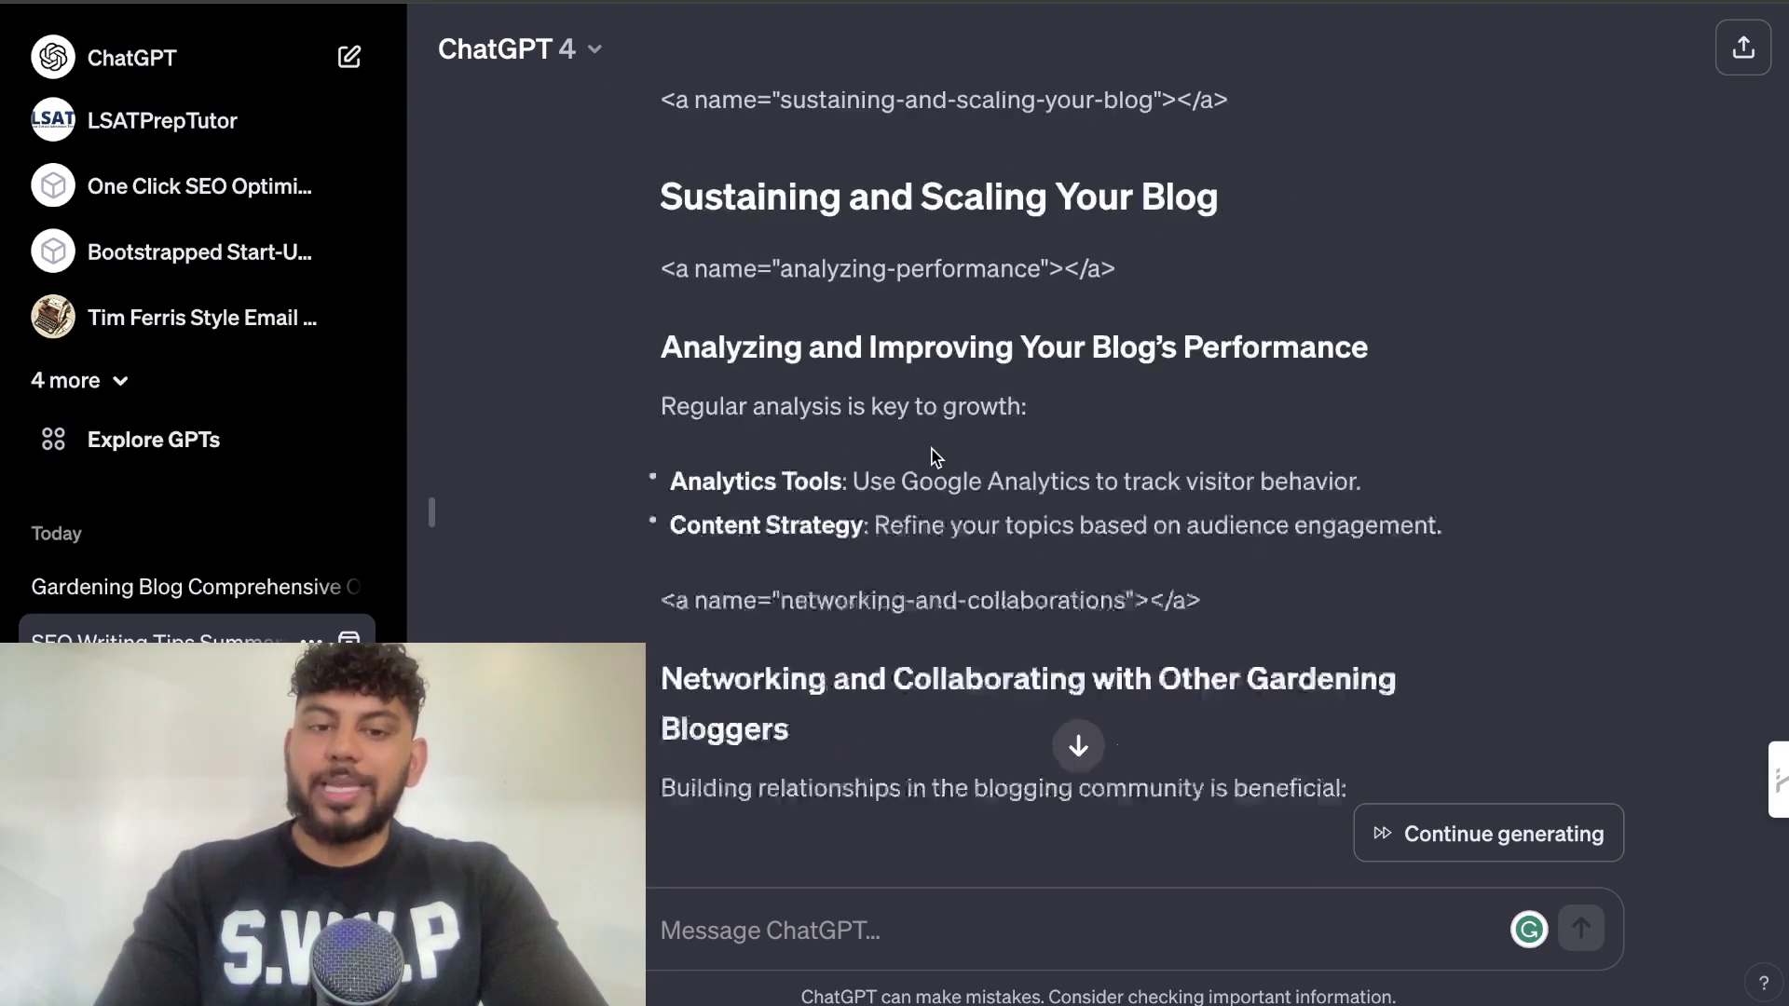
scroll(932, 451, down, 15)
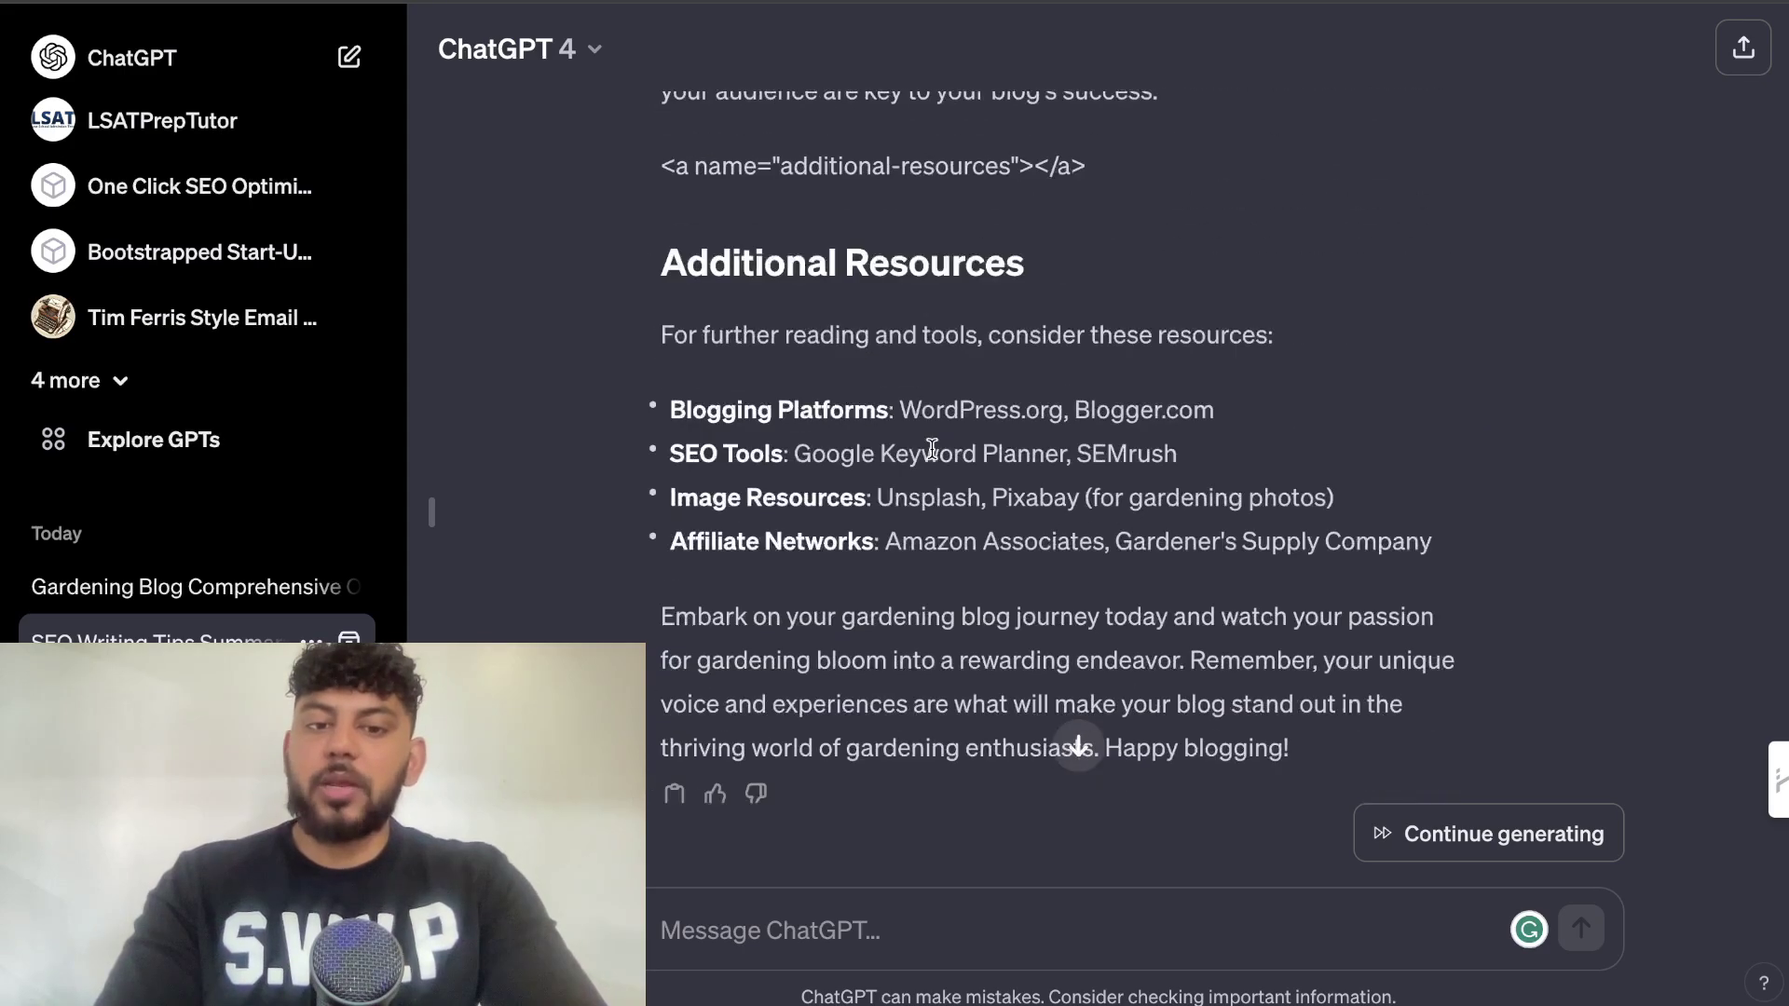
scroll(935, 457, down, 3)
Scroll through the finished gardening article, including its advertising and sponsored content section.
scroll(934, 457, down, 5)
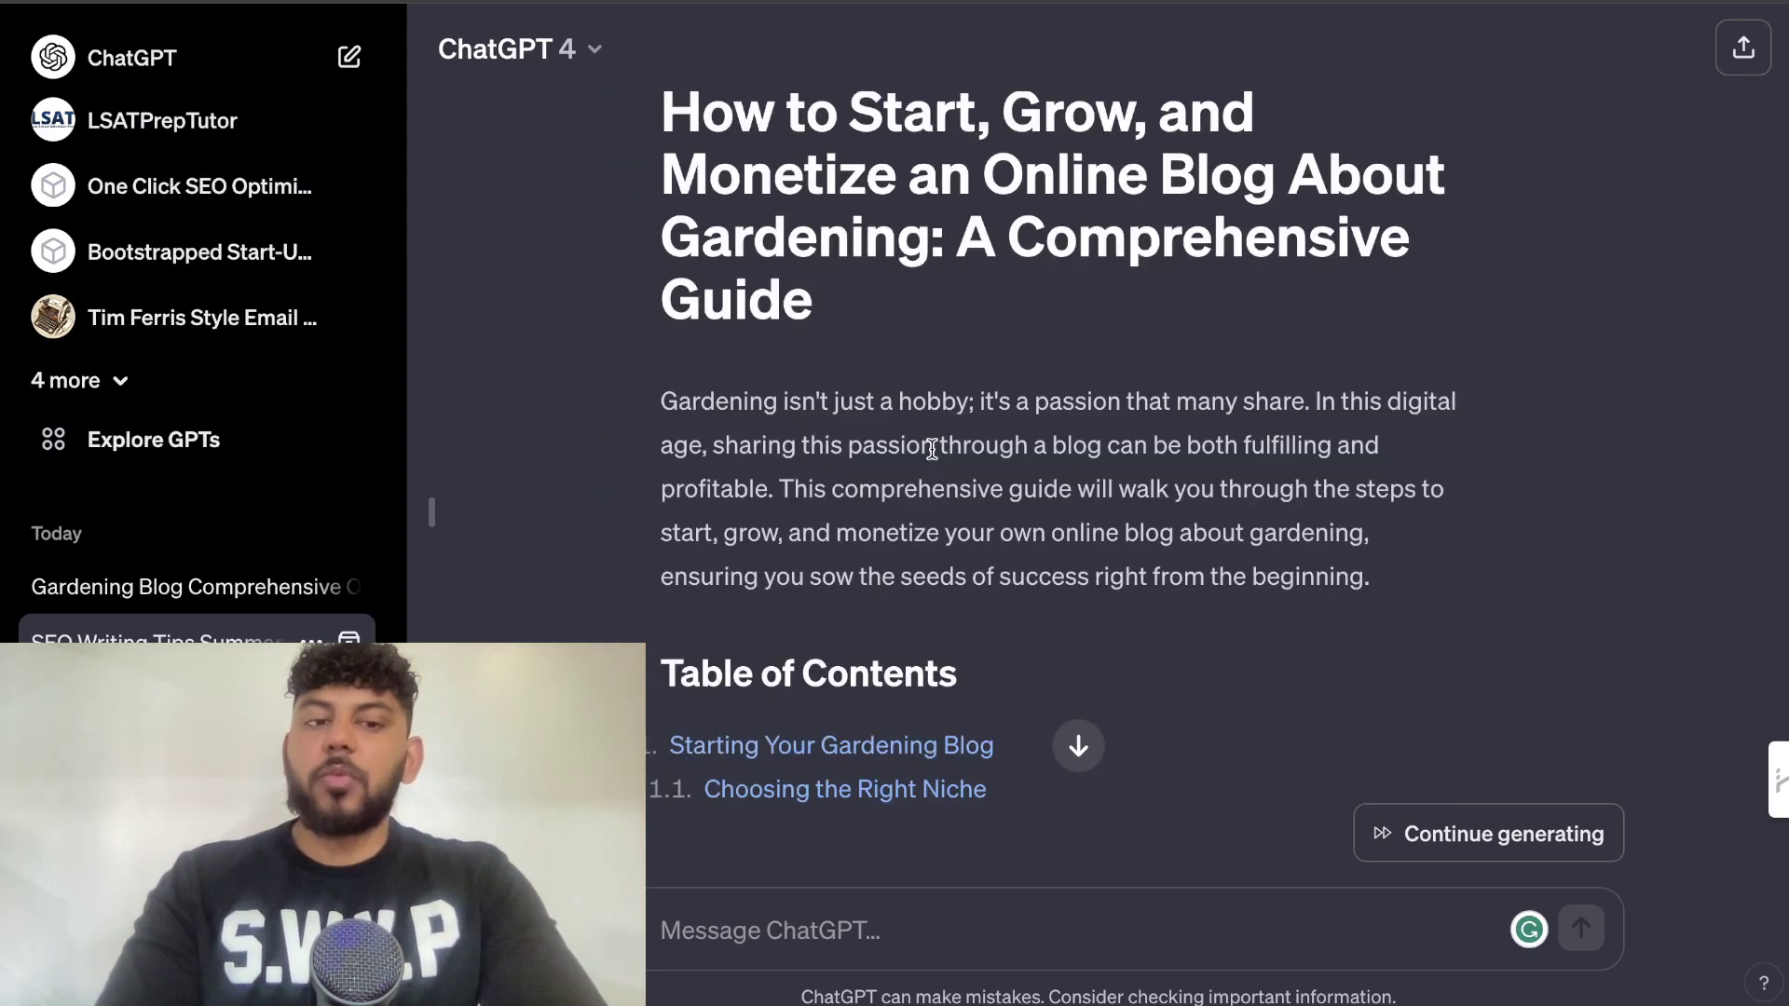
scroll(932, 451, down, 20)
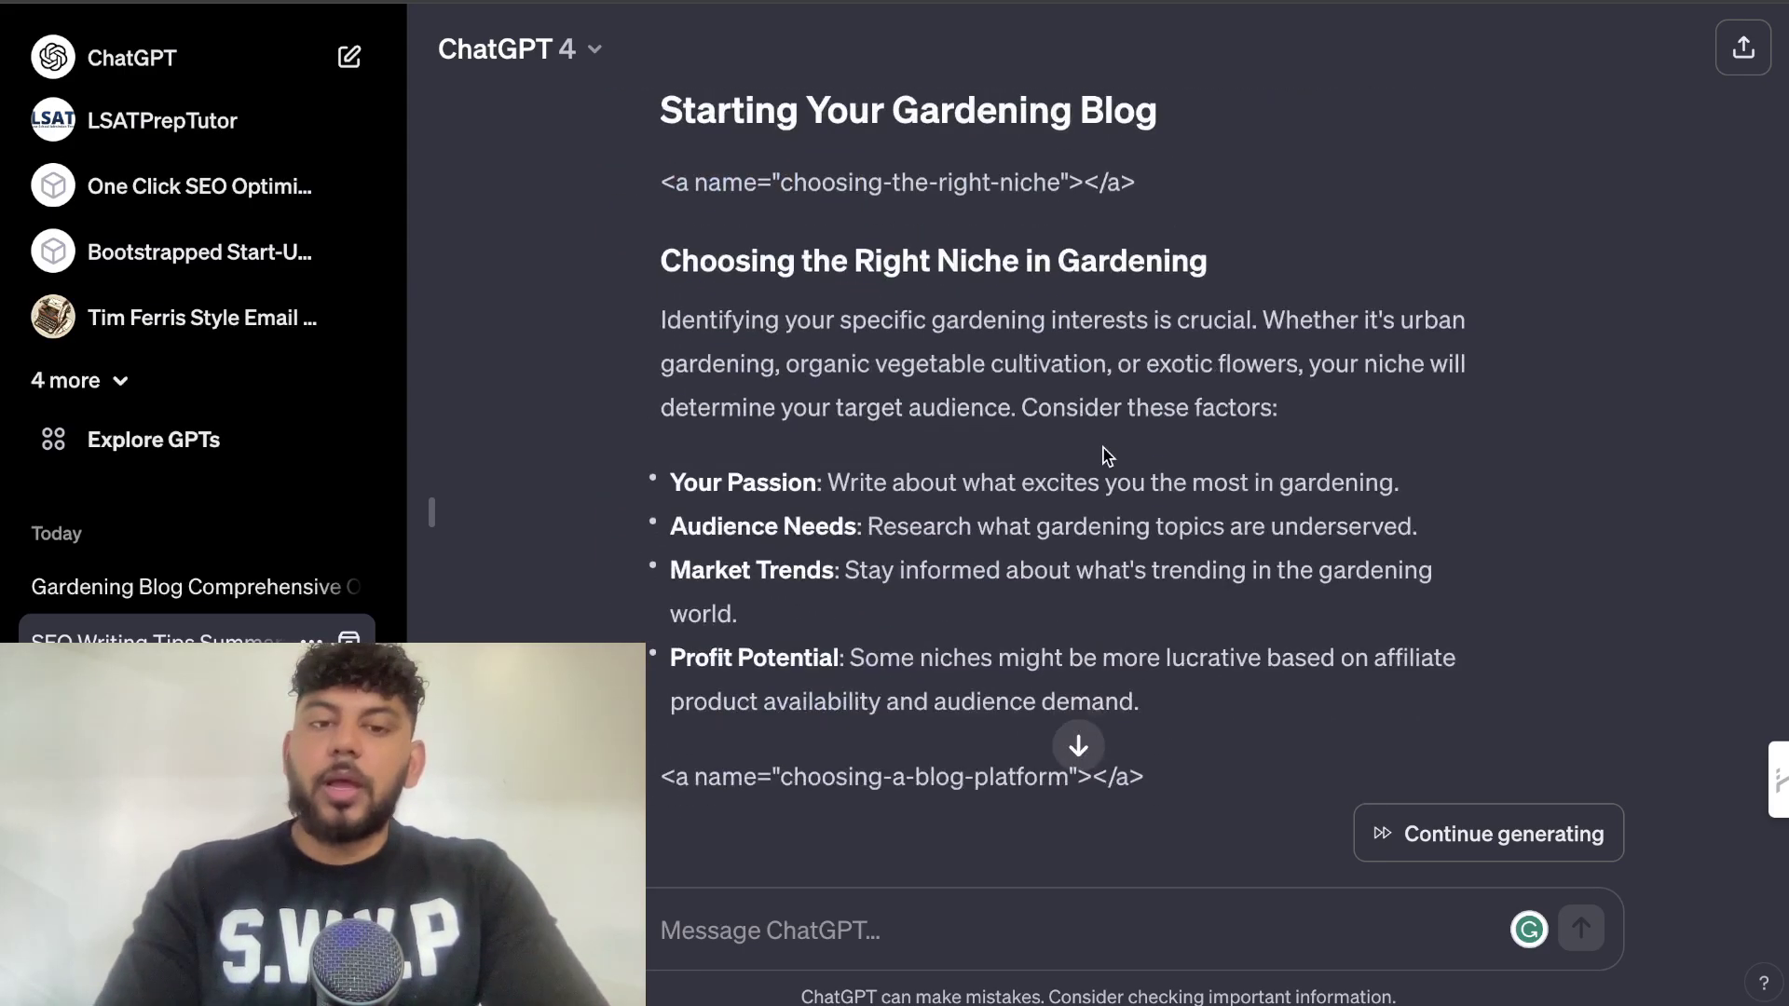
scroll(1104, 448, down, 11)
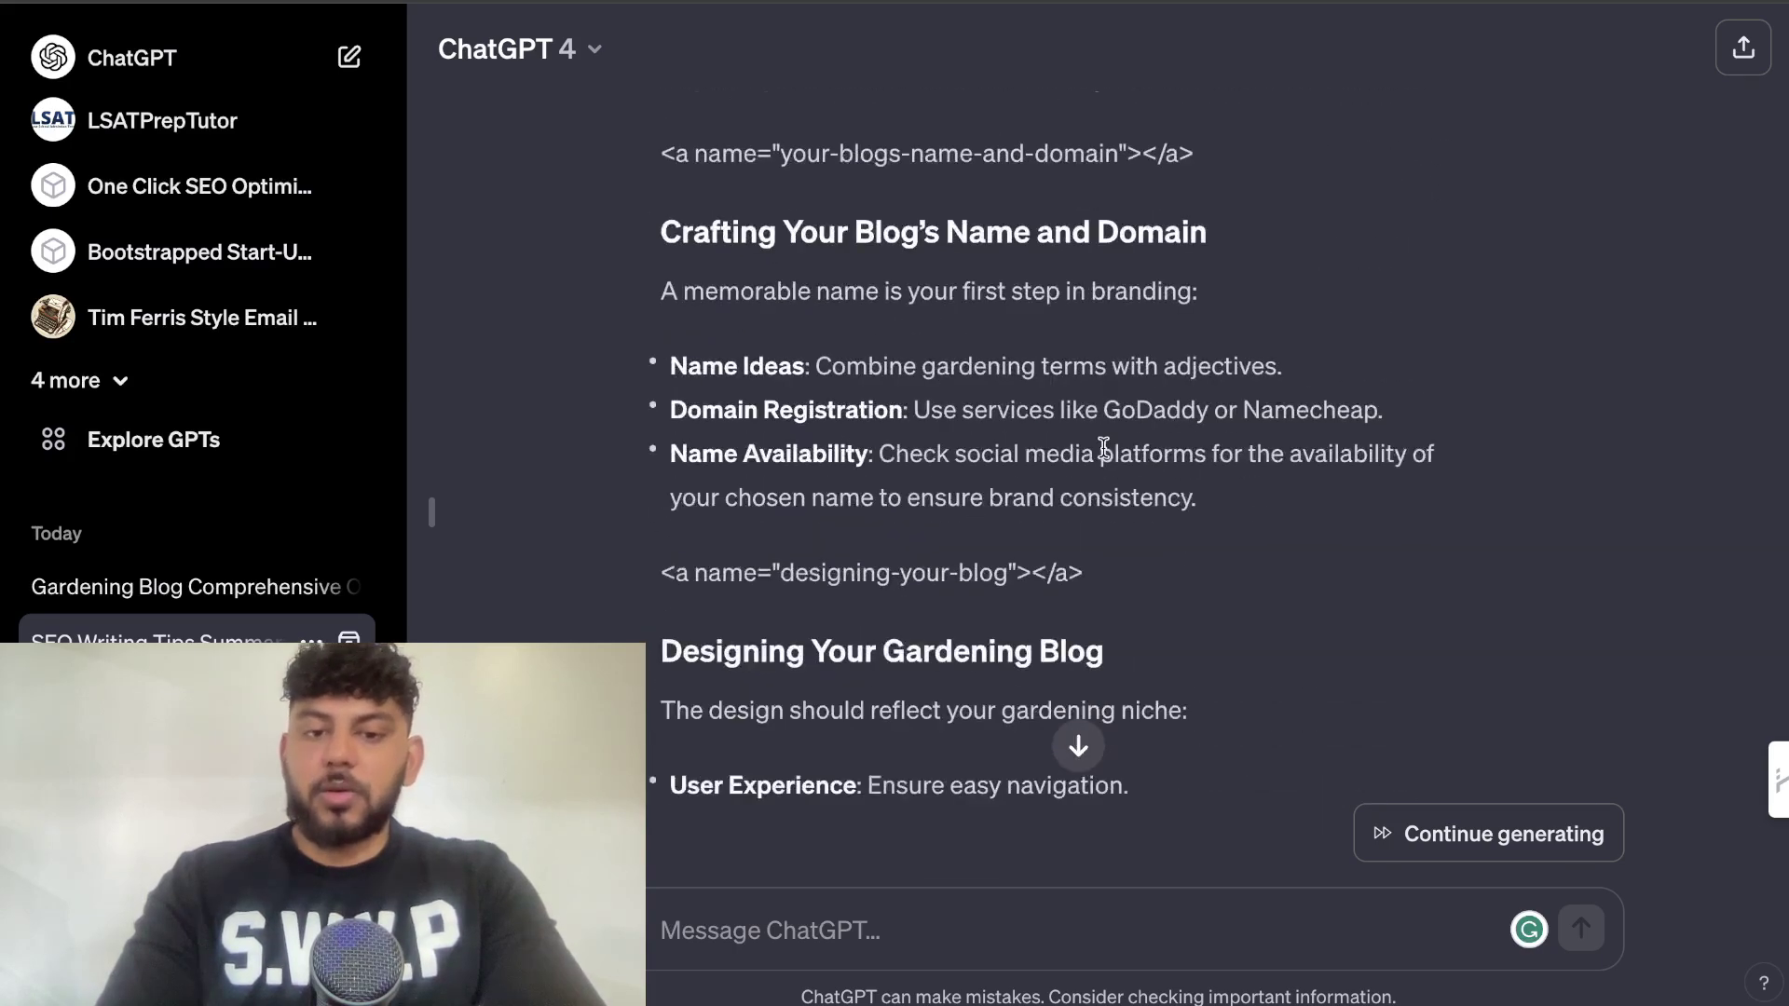
scroll(1103, 448, down, 11)
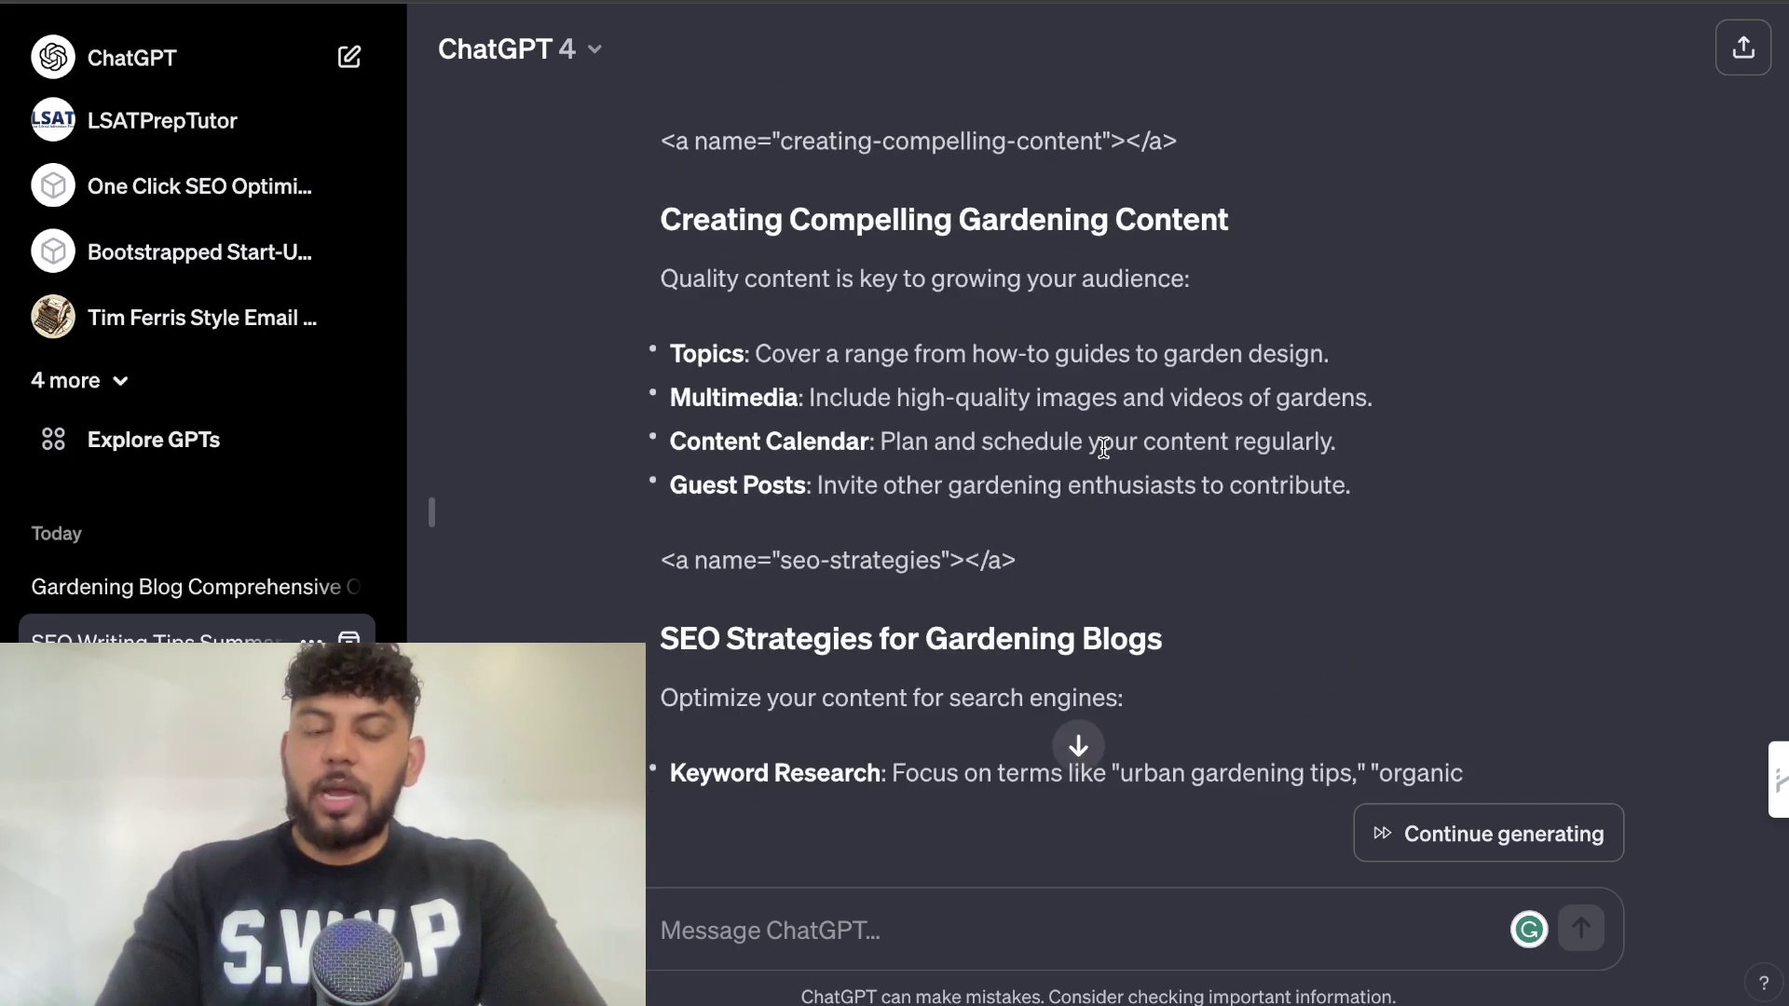
scroll(1105, 451, down, 4)
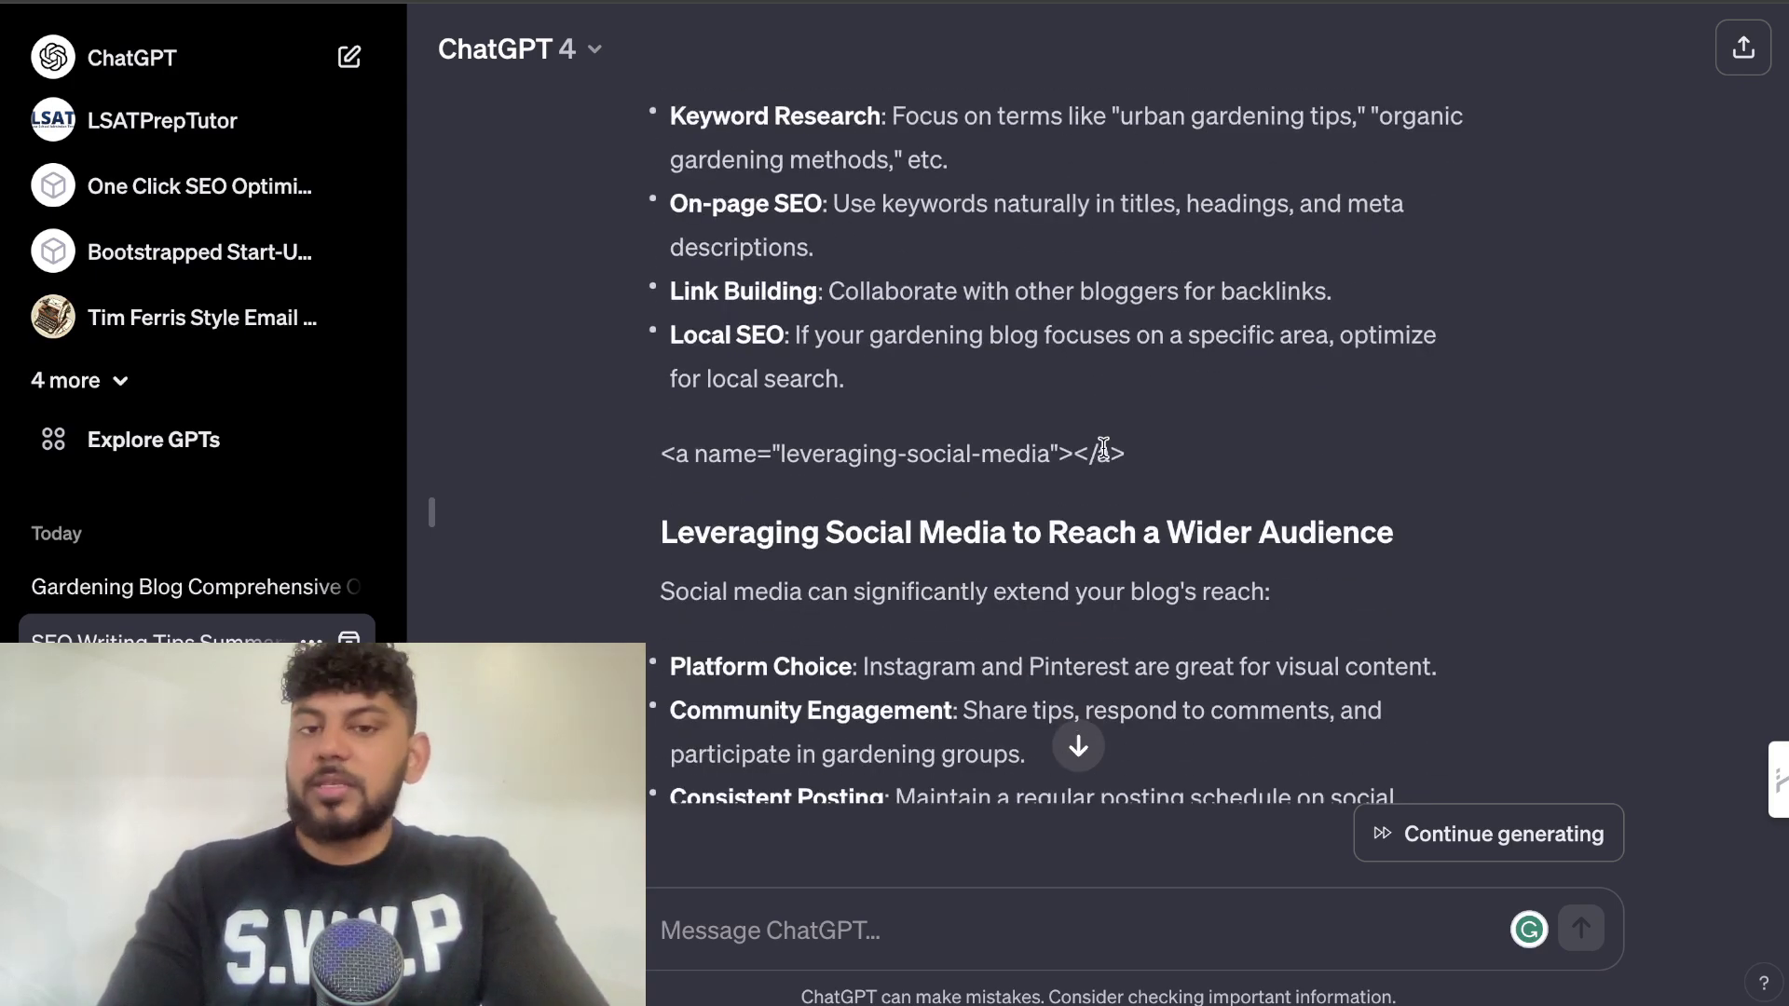
scroll(1104, 448, up, 1)
scroll(1103, 443, down, 6)
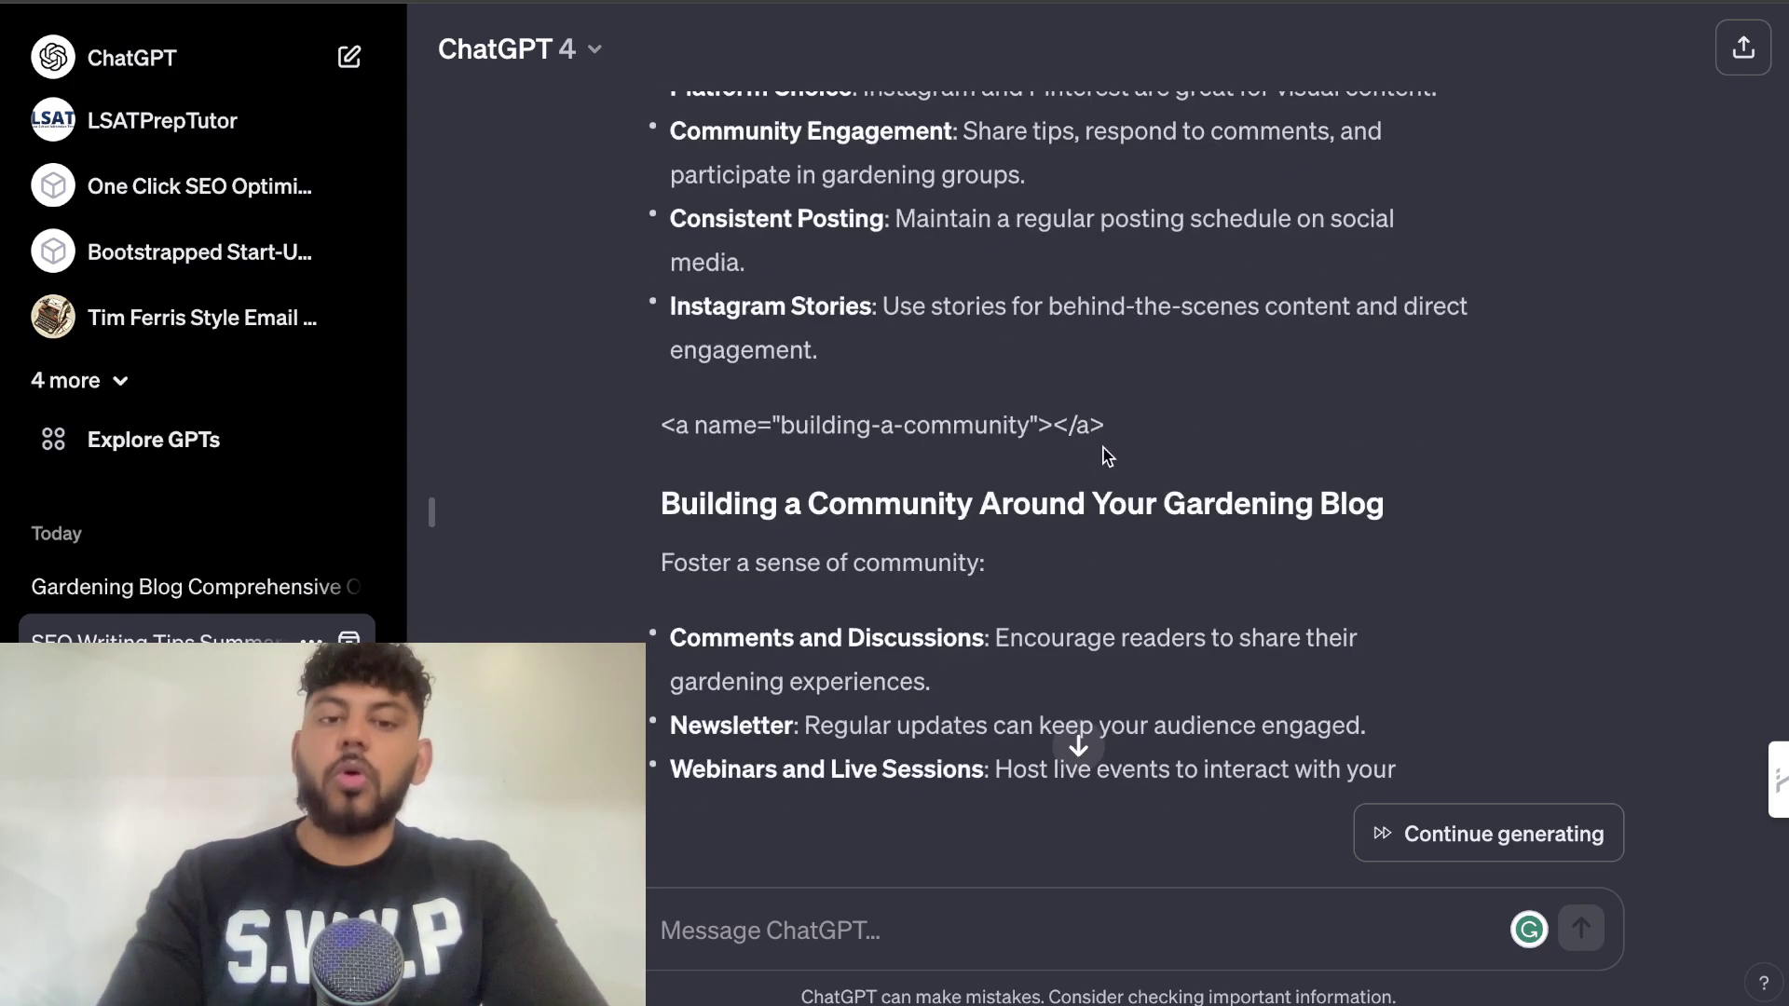
scroll(1106, 452, down, 5)
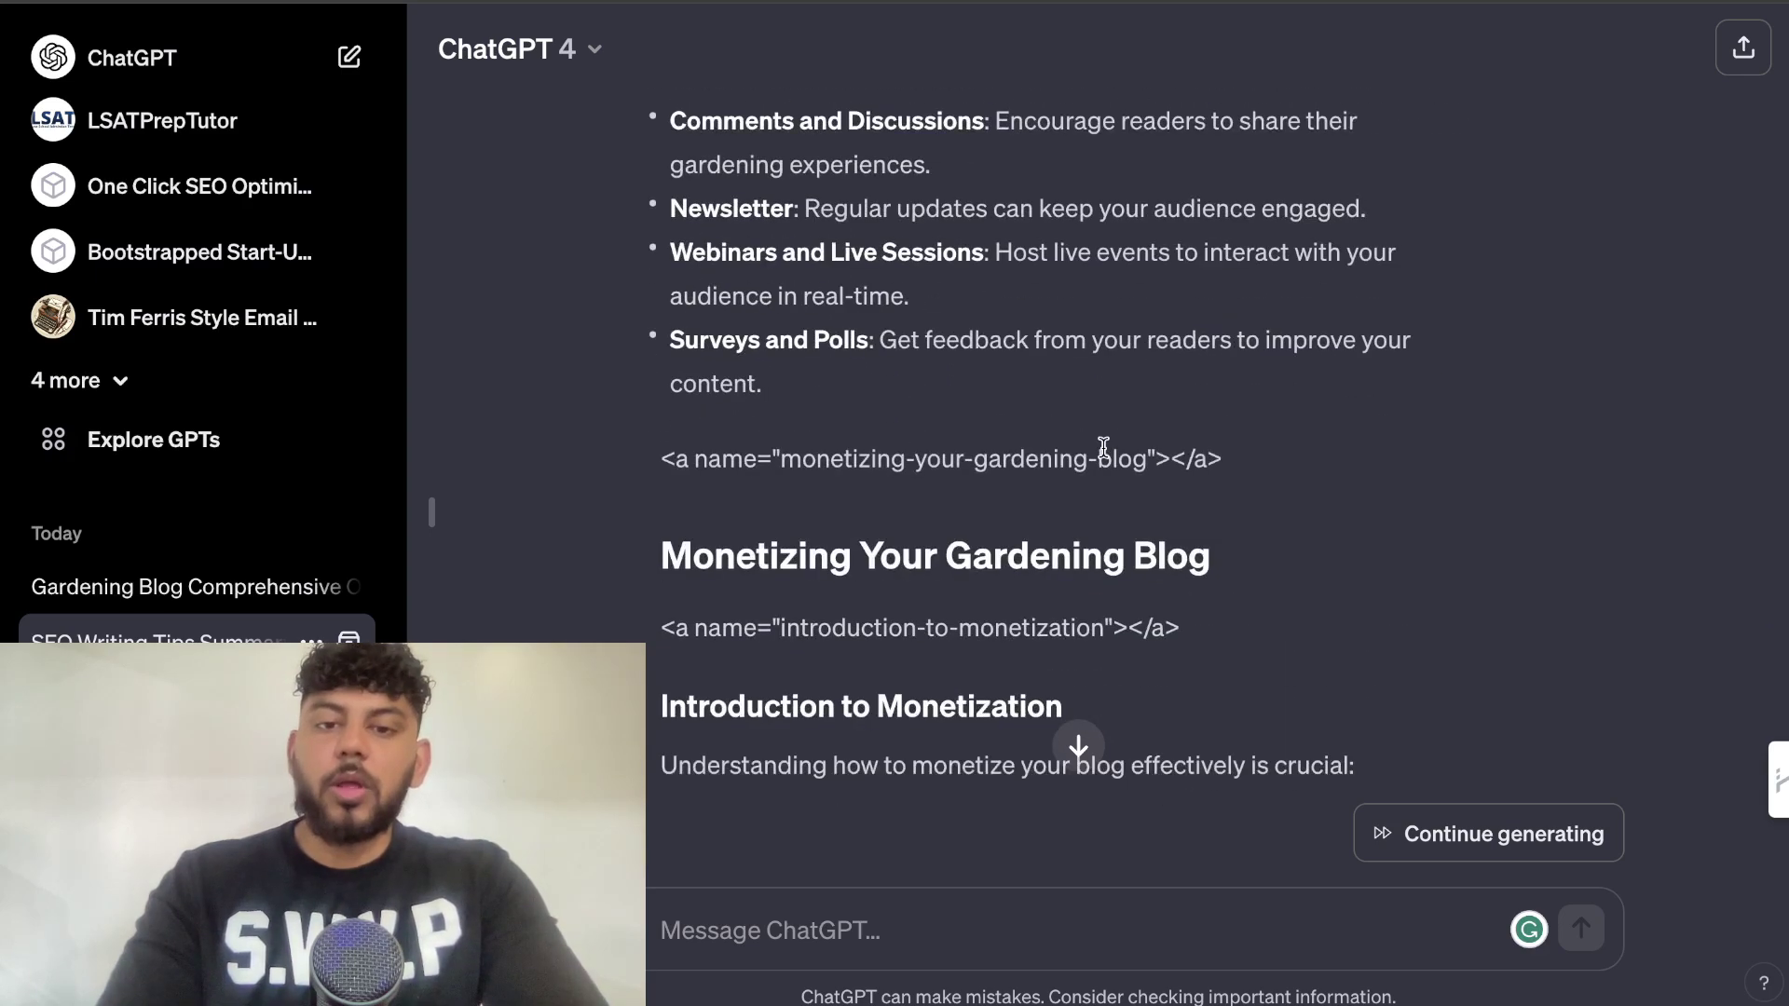
scroll(1103, 448, down, 14)
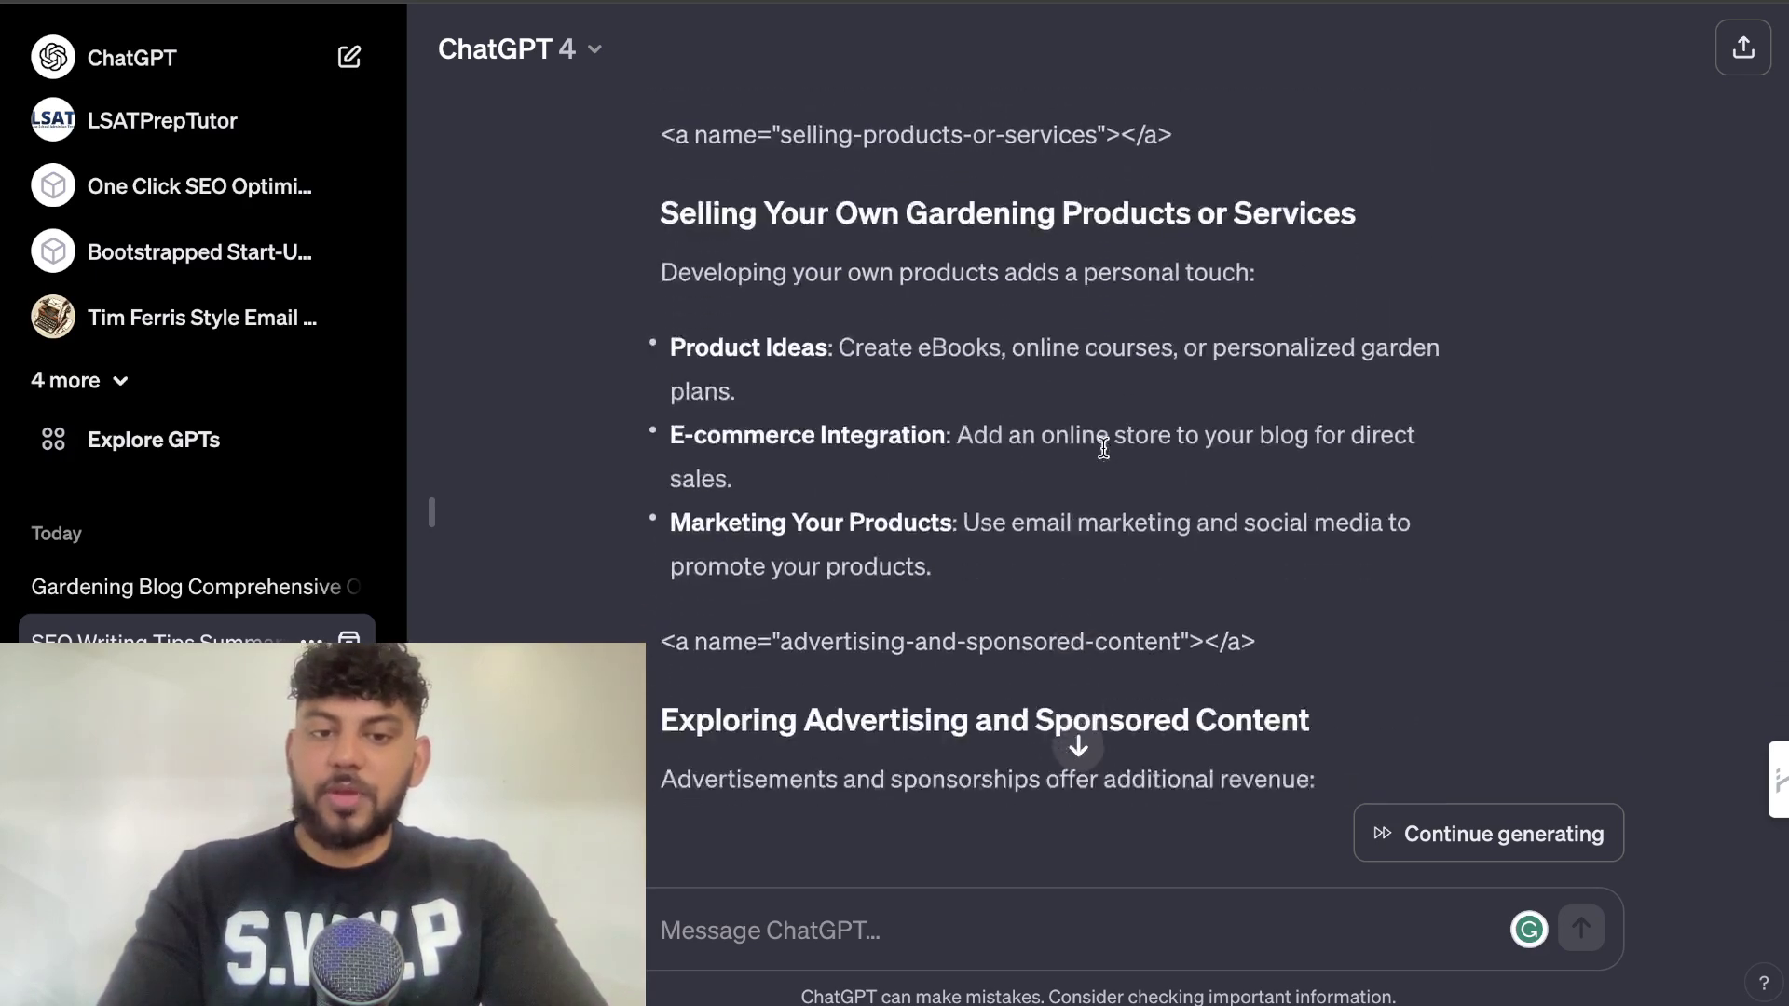
scroll(1103, 448, down, 14)
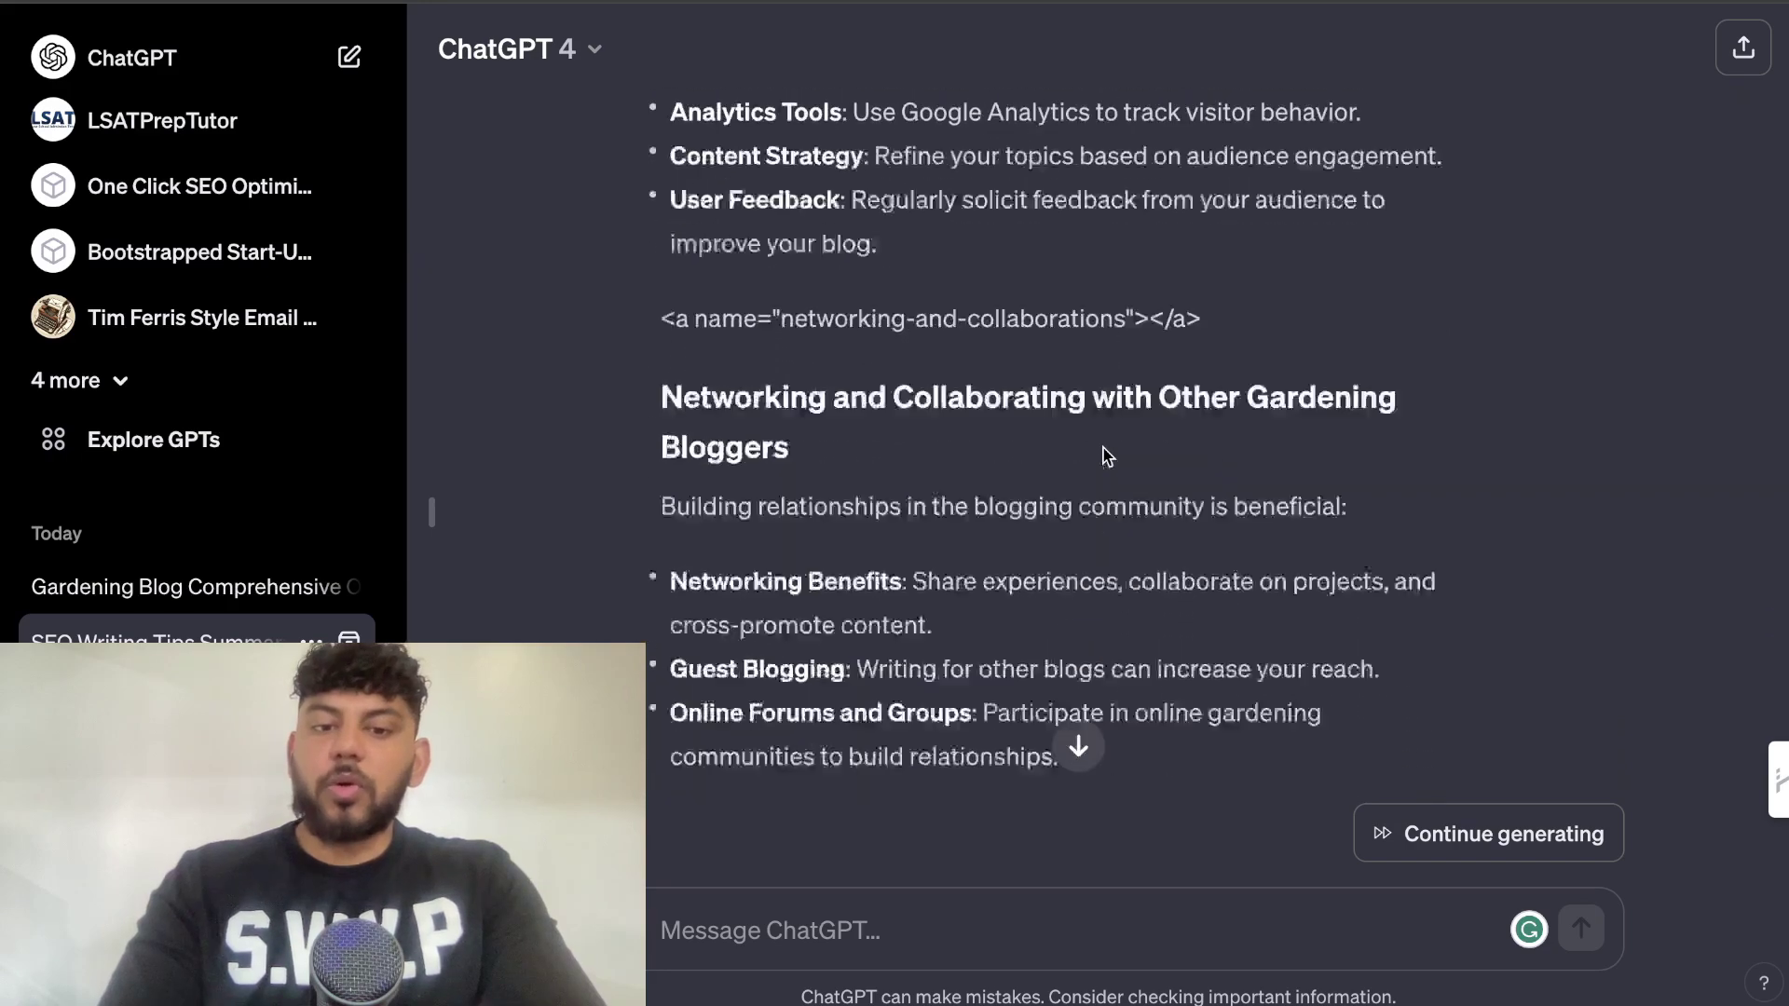
scroll(1105, 456, down, 12)
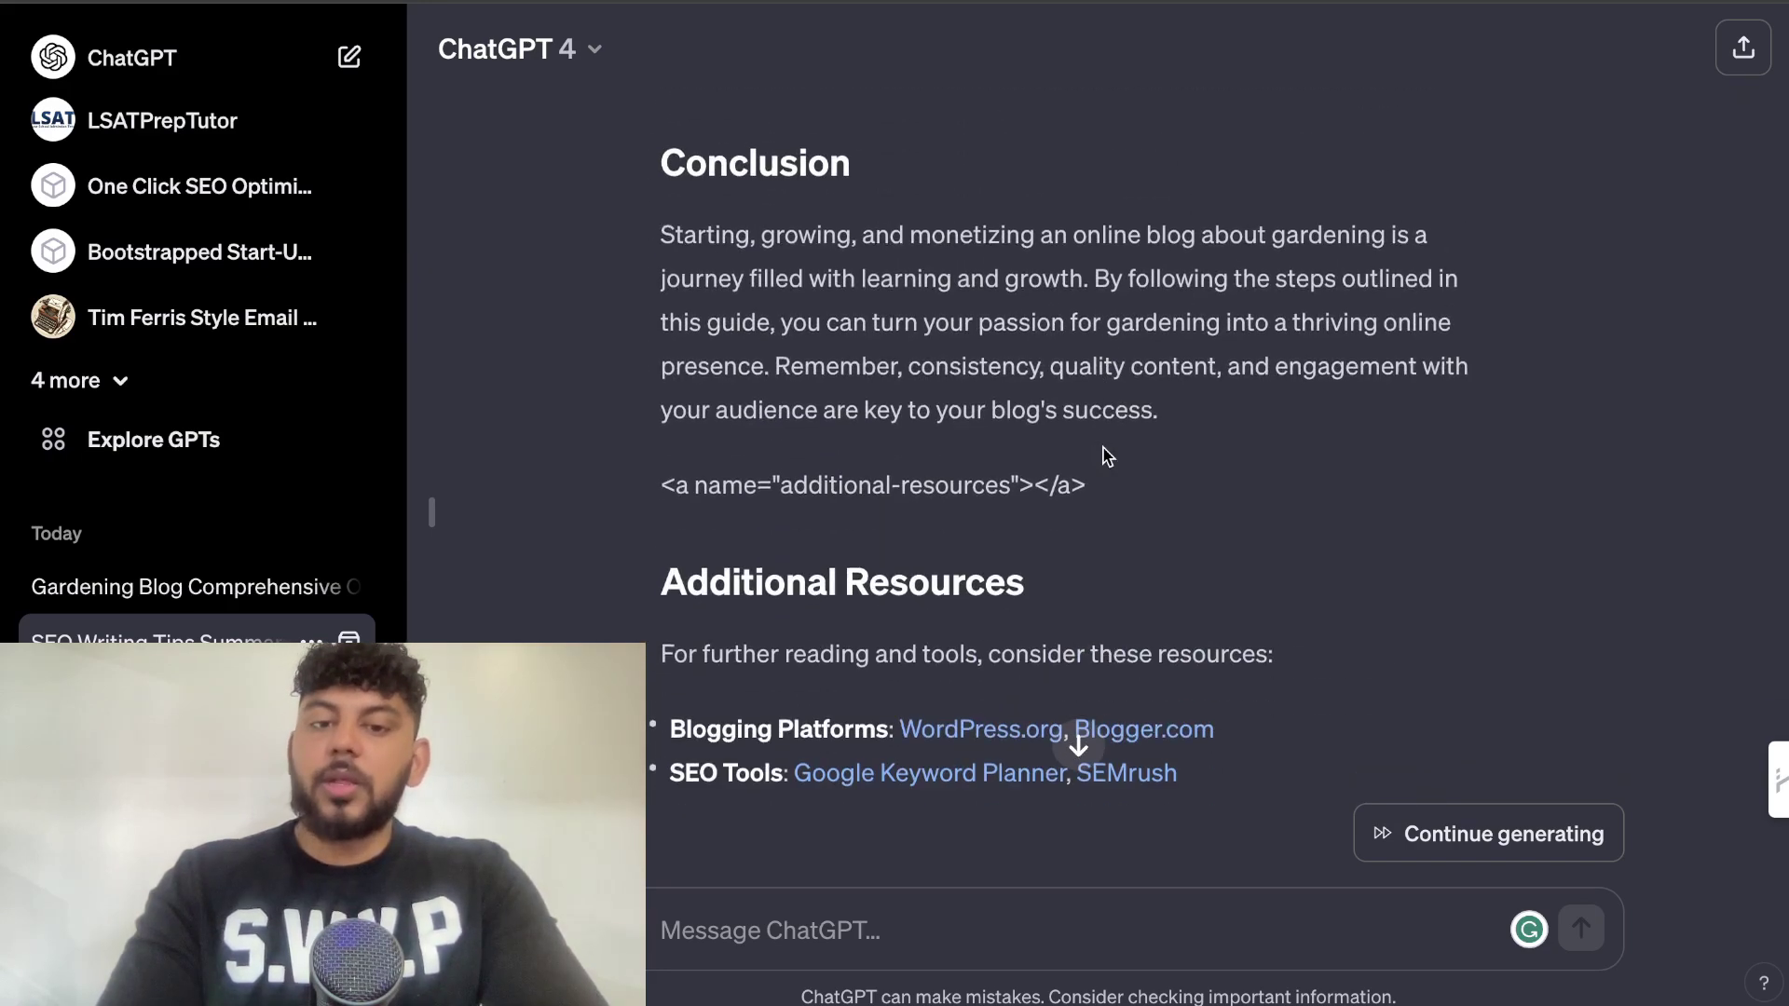
scroll(1105, 456, down, 4)
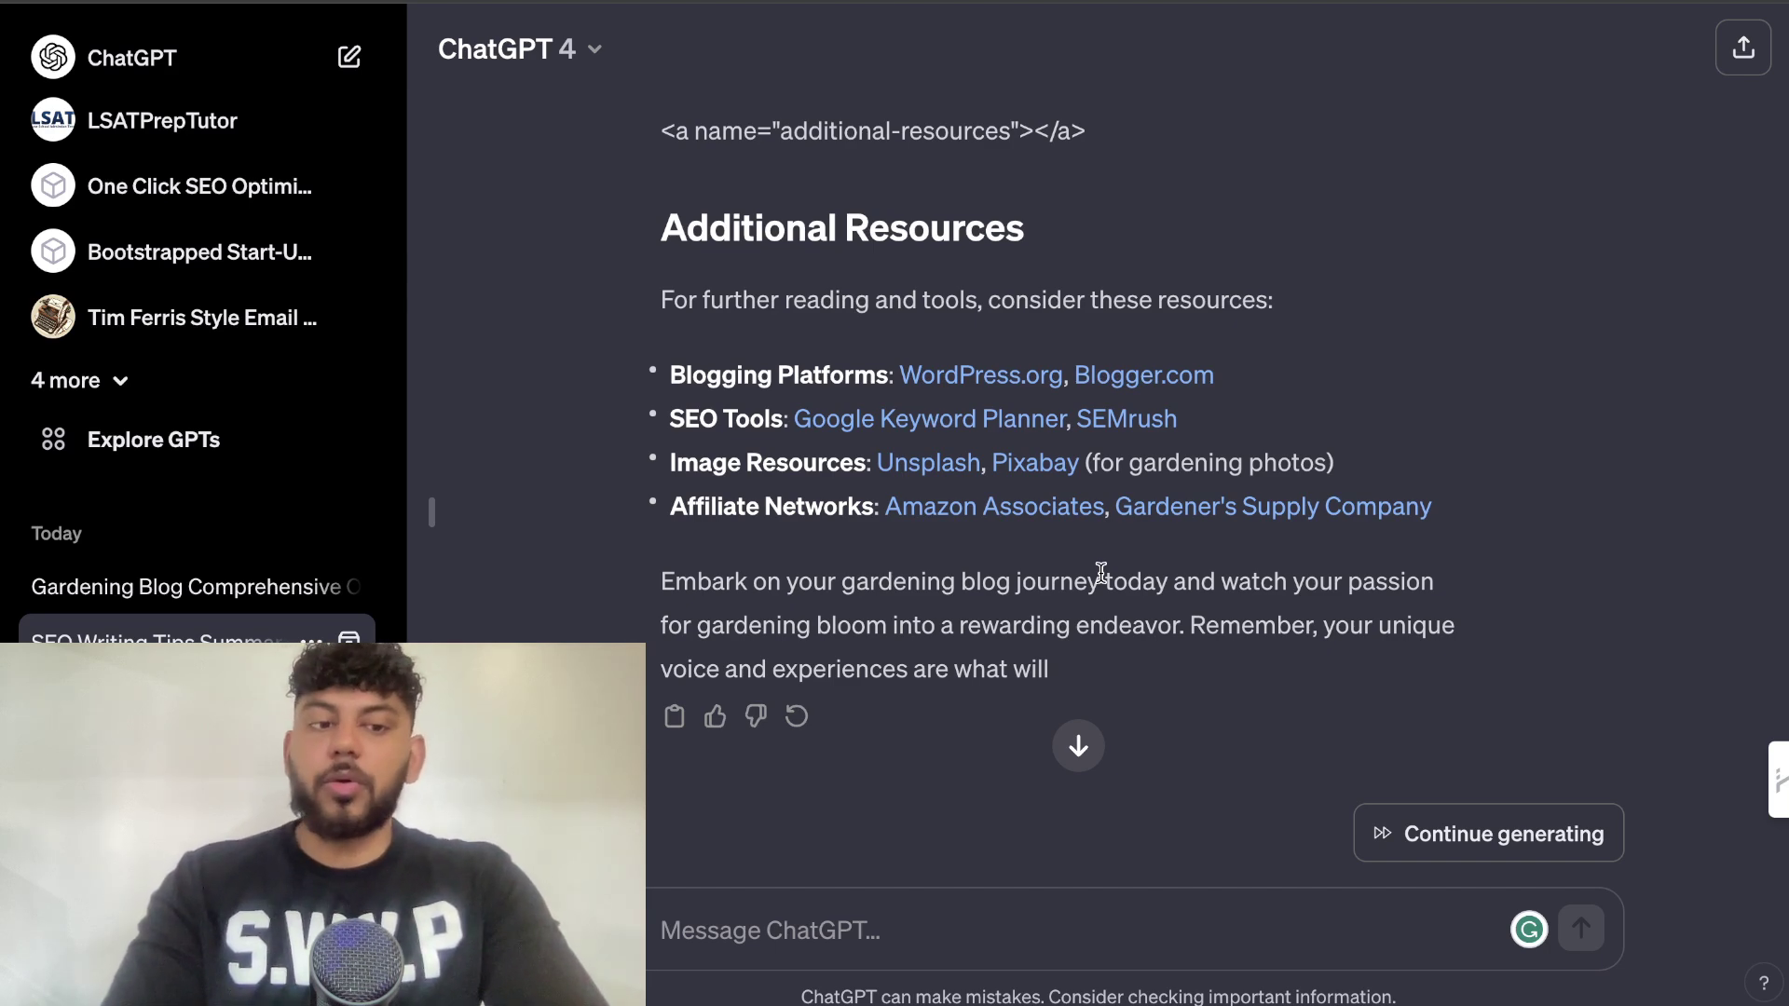
scroll(1103, 576, up, 4)
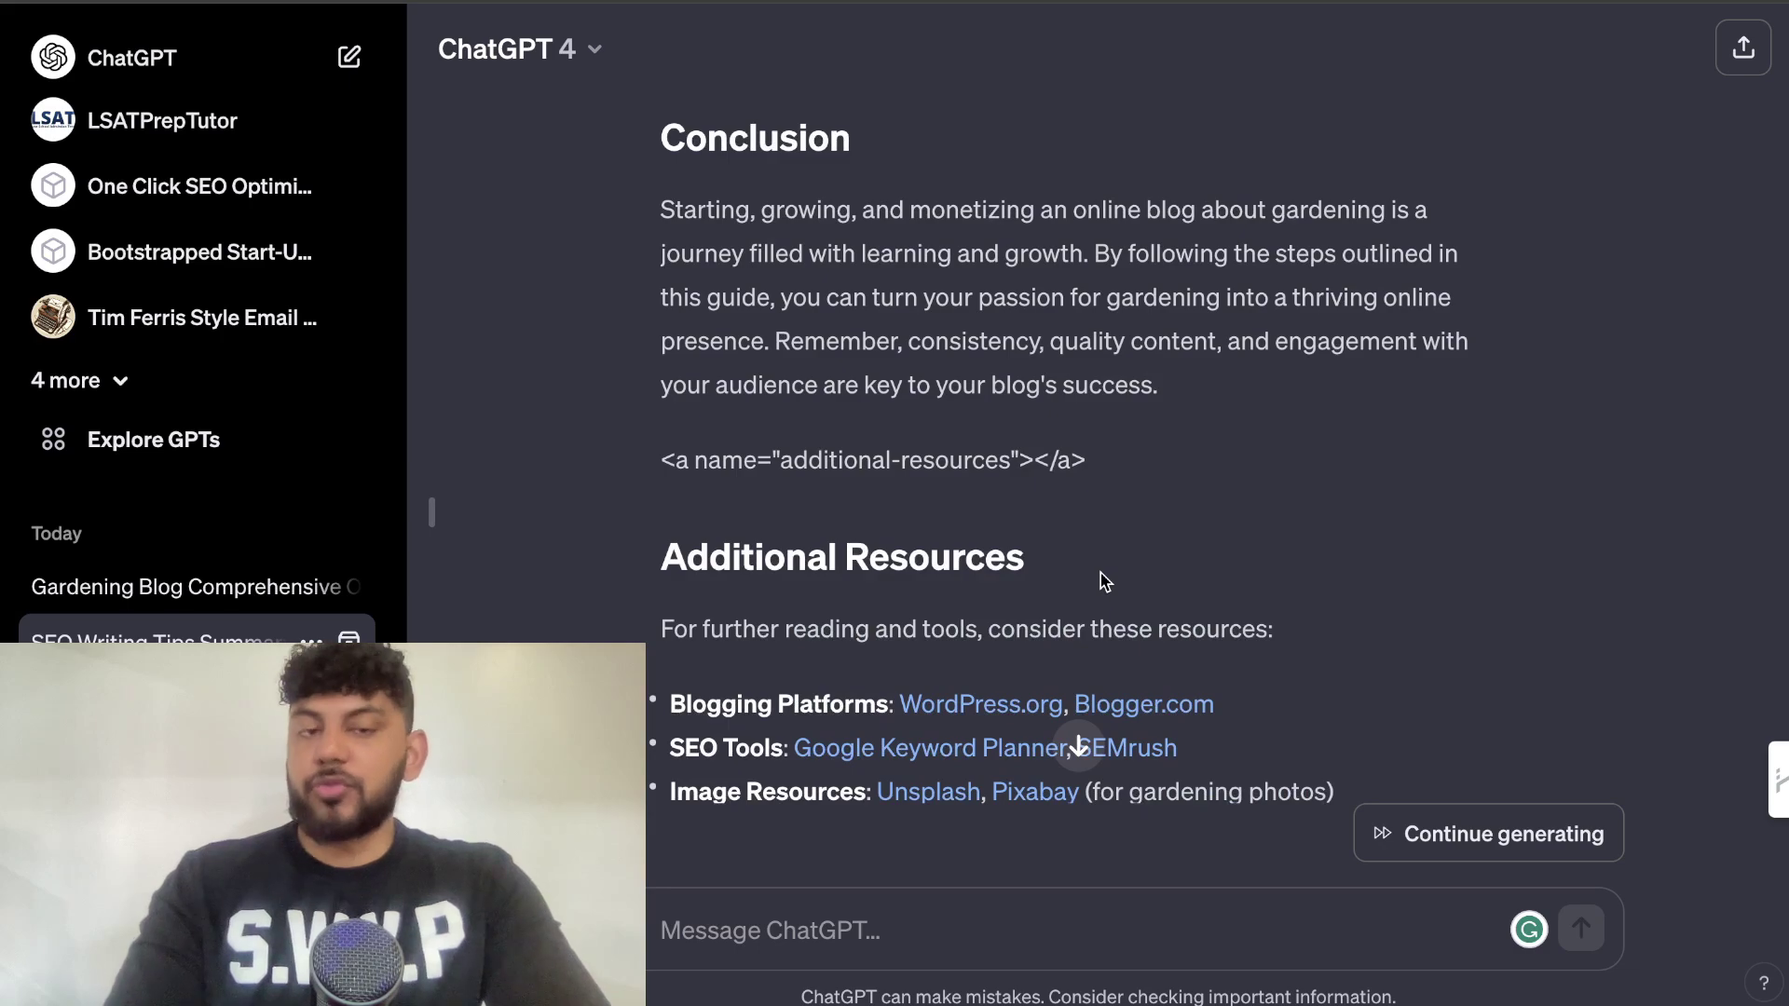
scroll(1104, 579, up, 20)
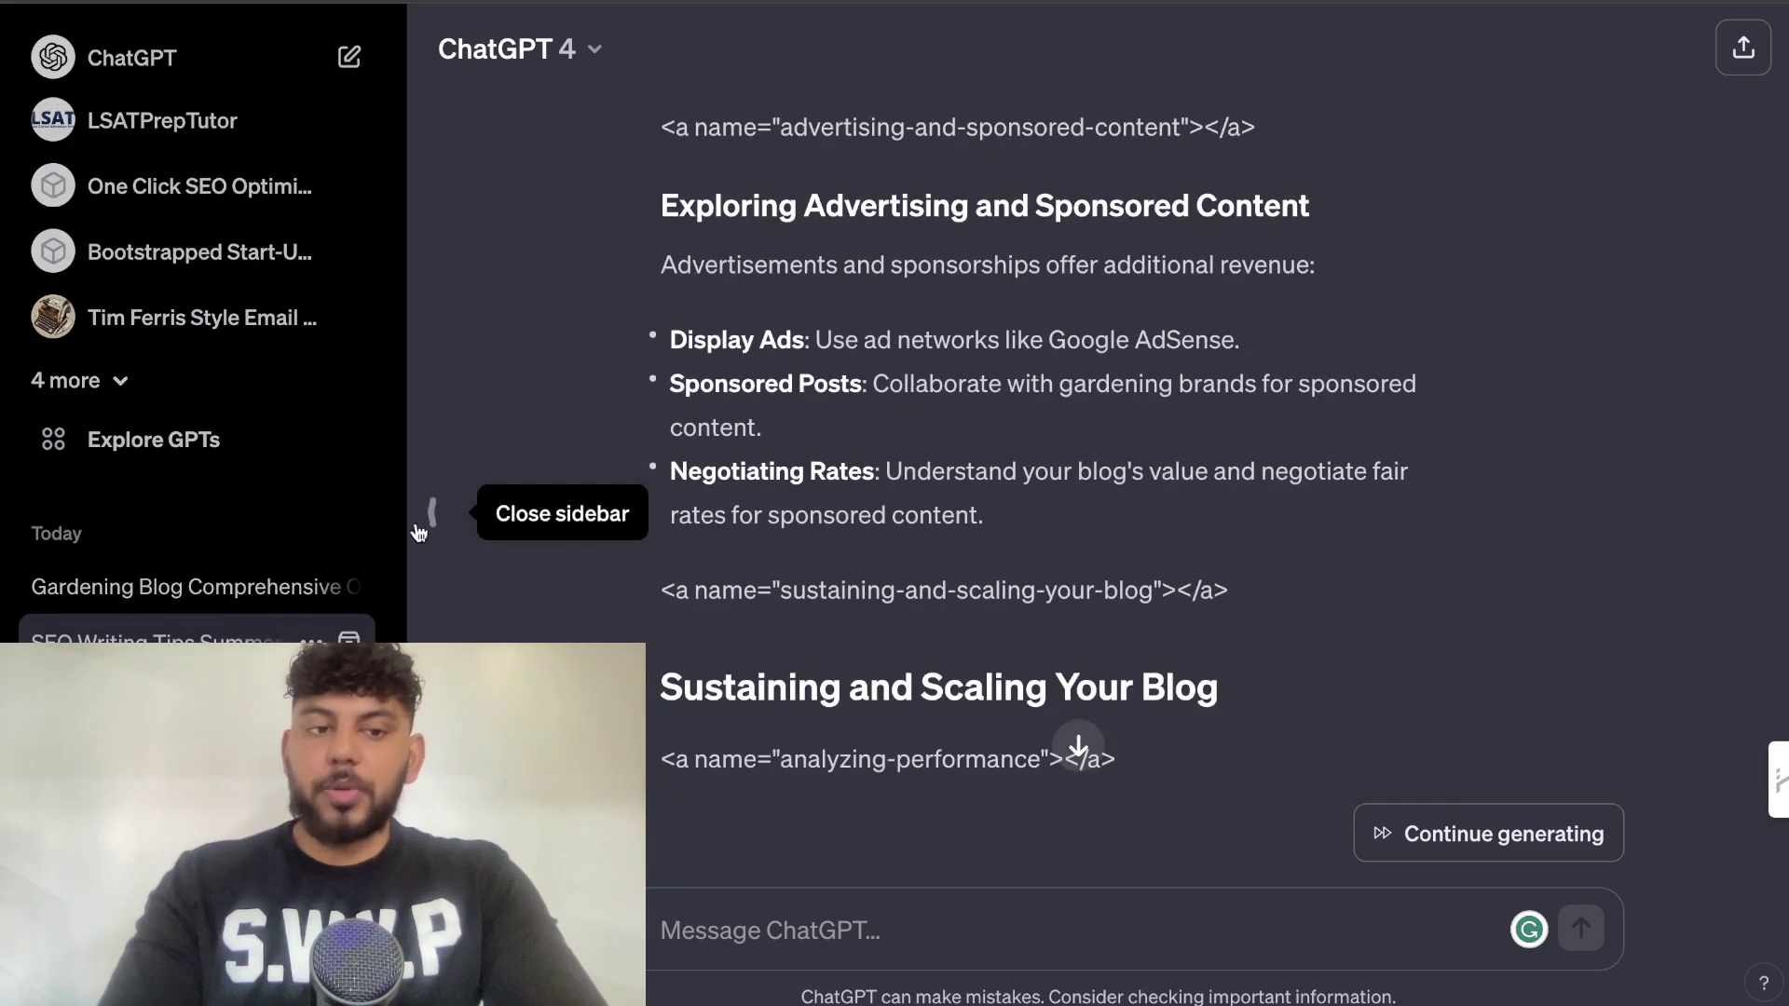
click(335, 587)
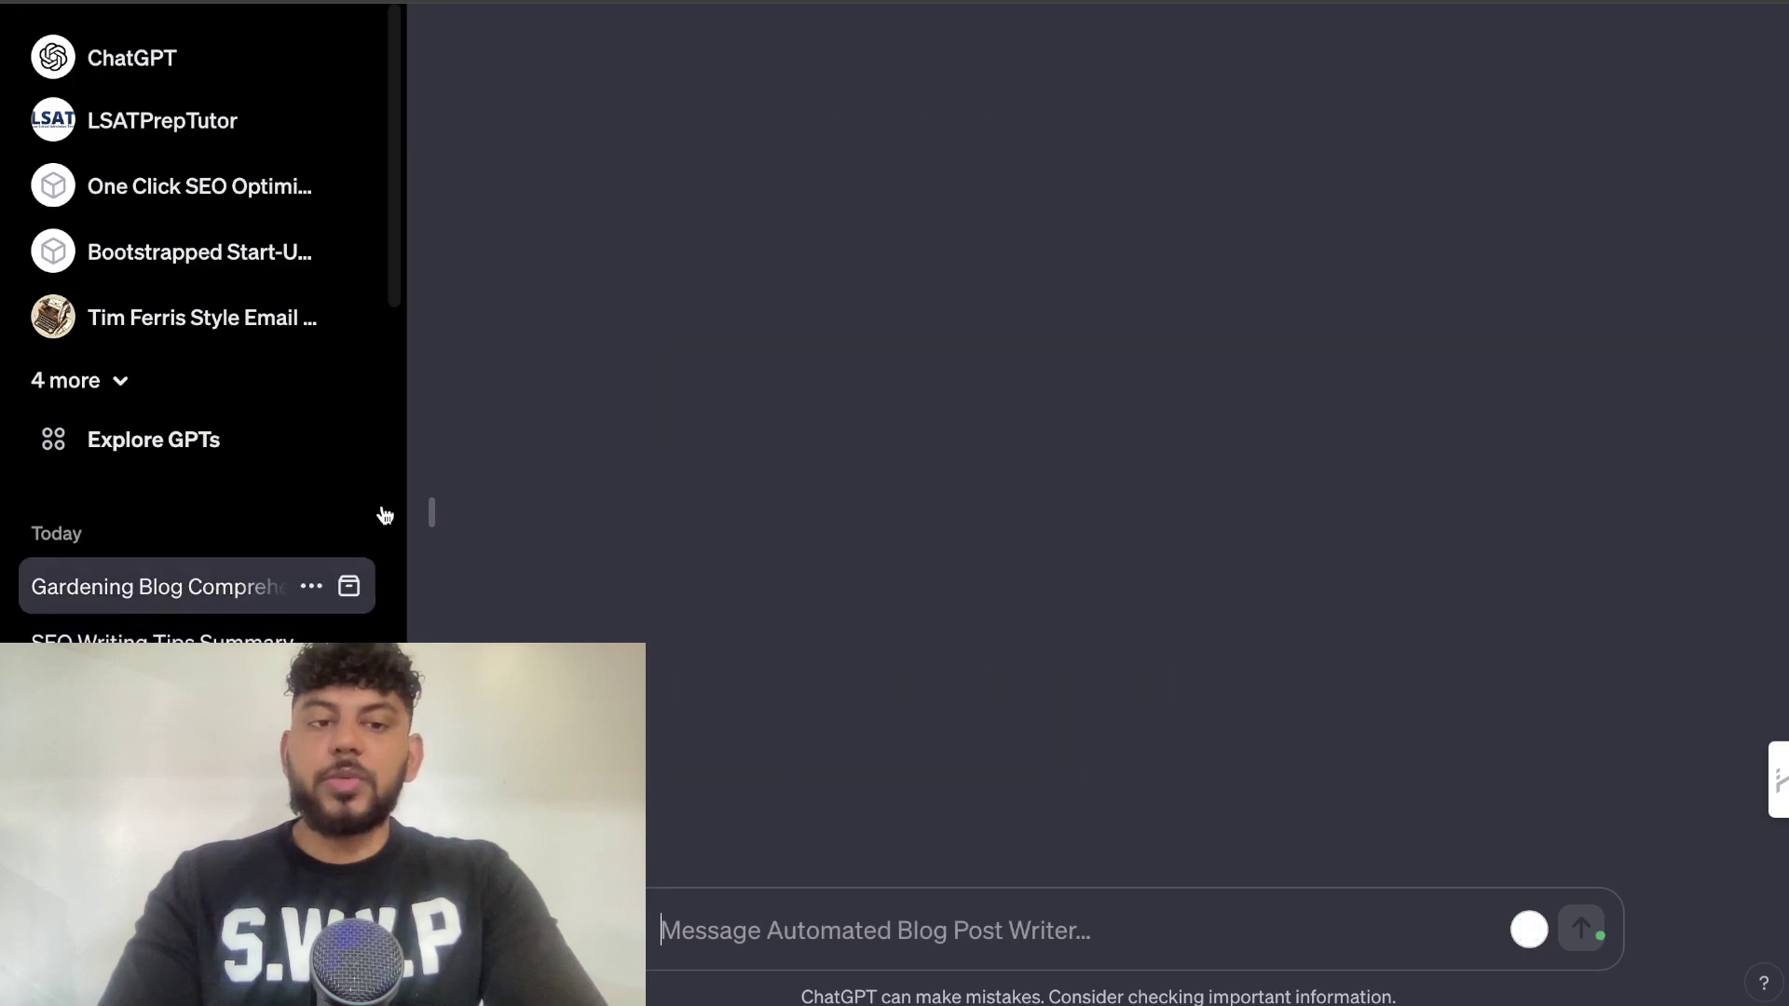
scroll(969, 466, up, 15)
scroll(969, 463, up, 20)
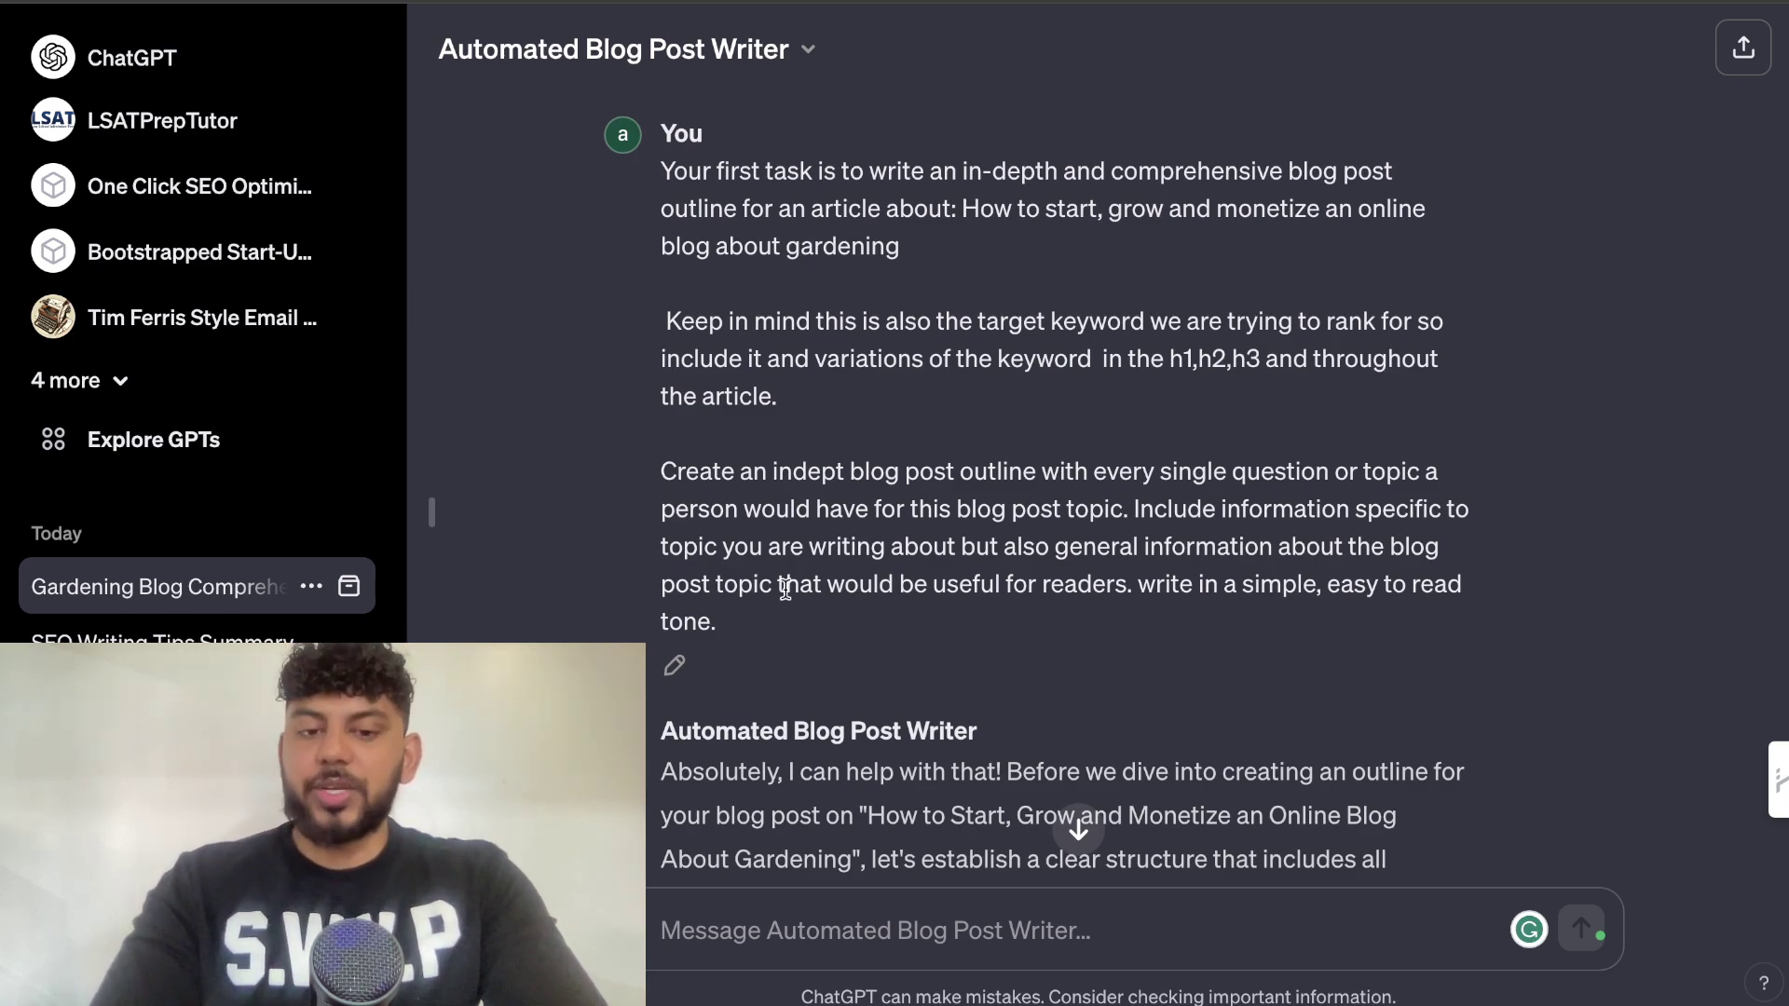
scroll(788, 593, down, 8)
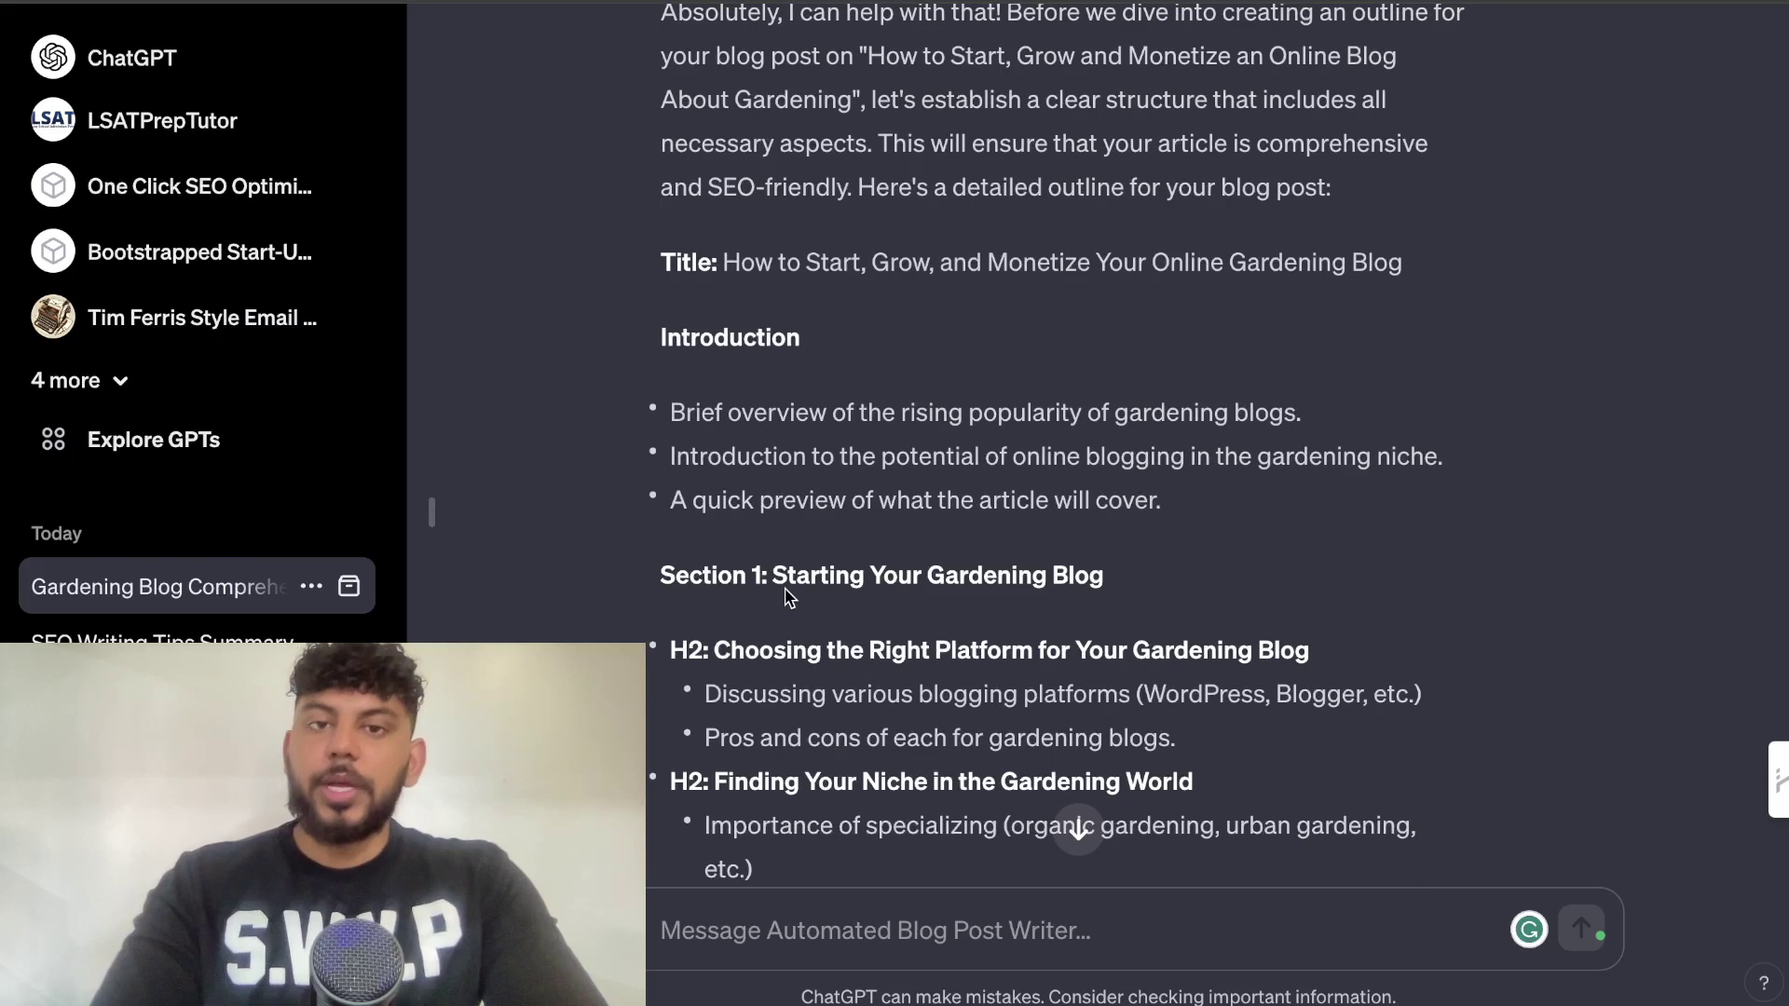
scroll(792, 578, up, 1)
scroll(843, 523, down, 1)
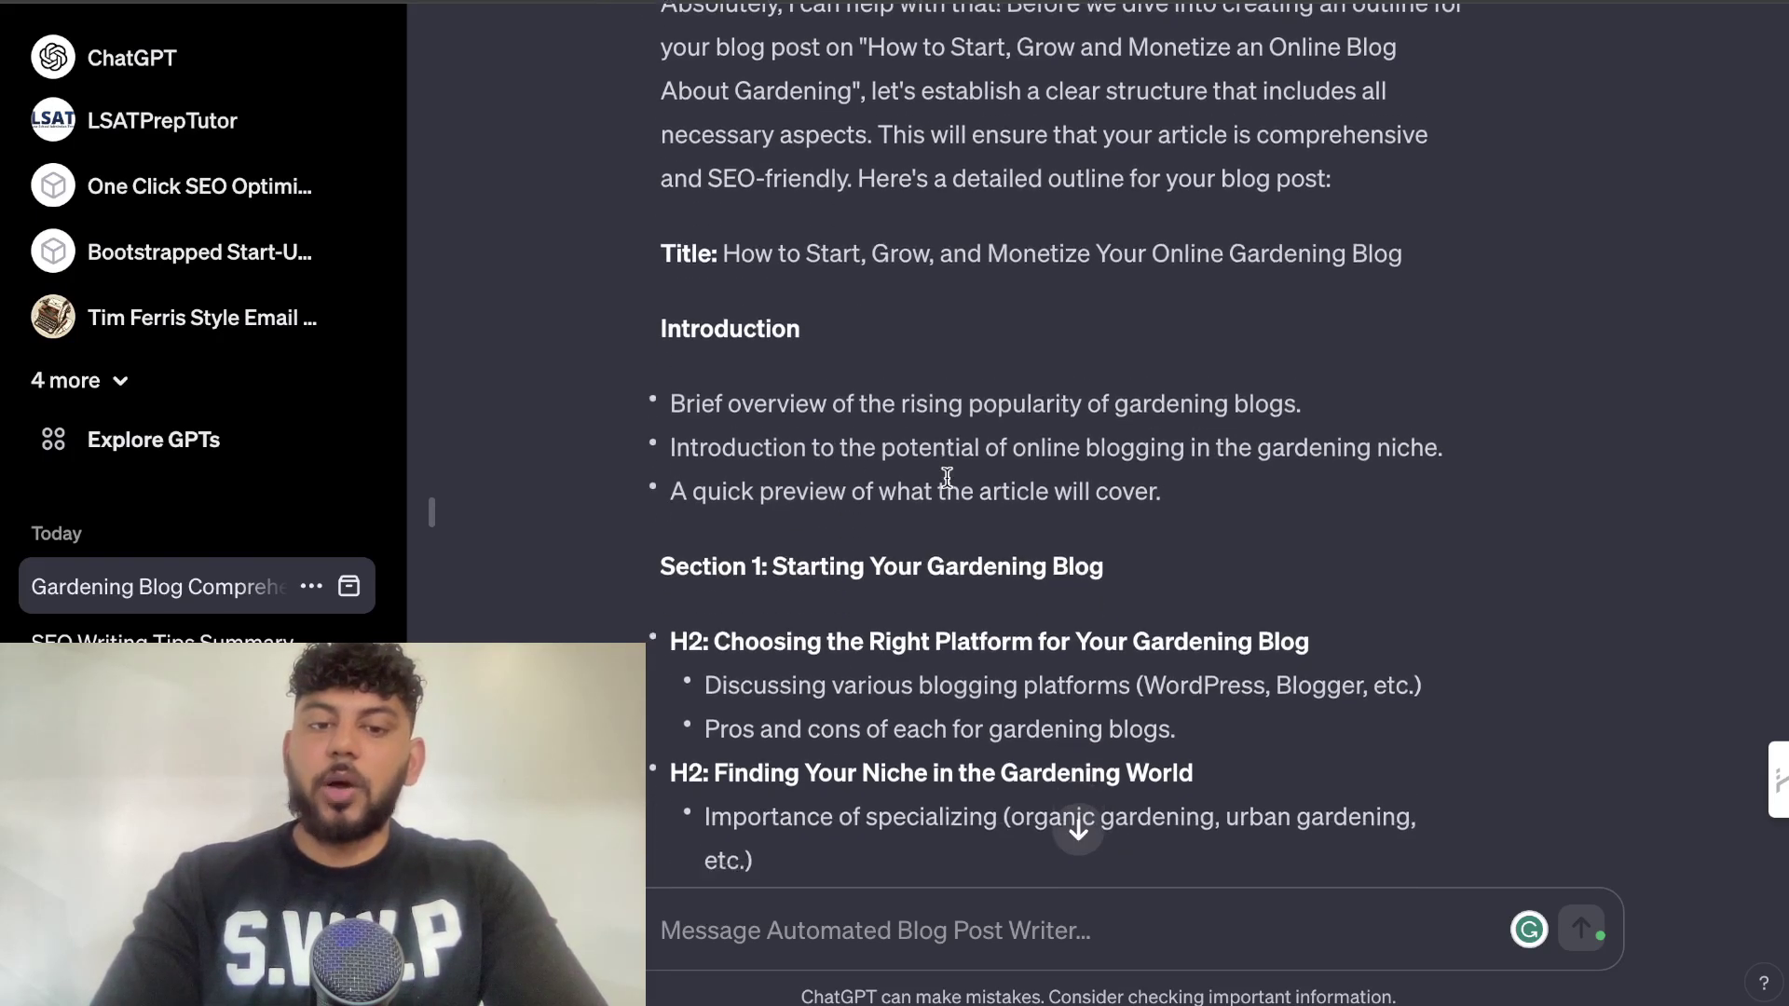
scroll(947, 477, down, 2)
scroll(947, 476, up, 9)
scroll(947, 478, down, 1)
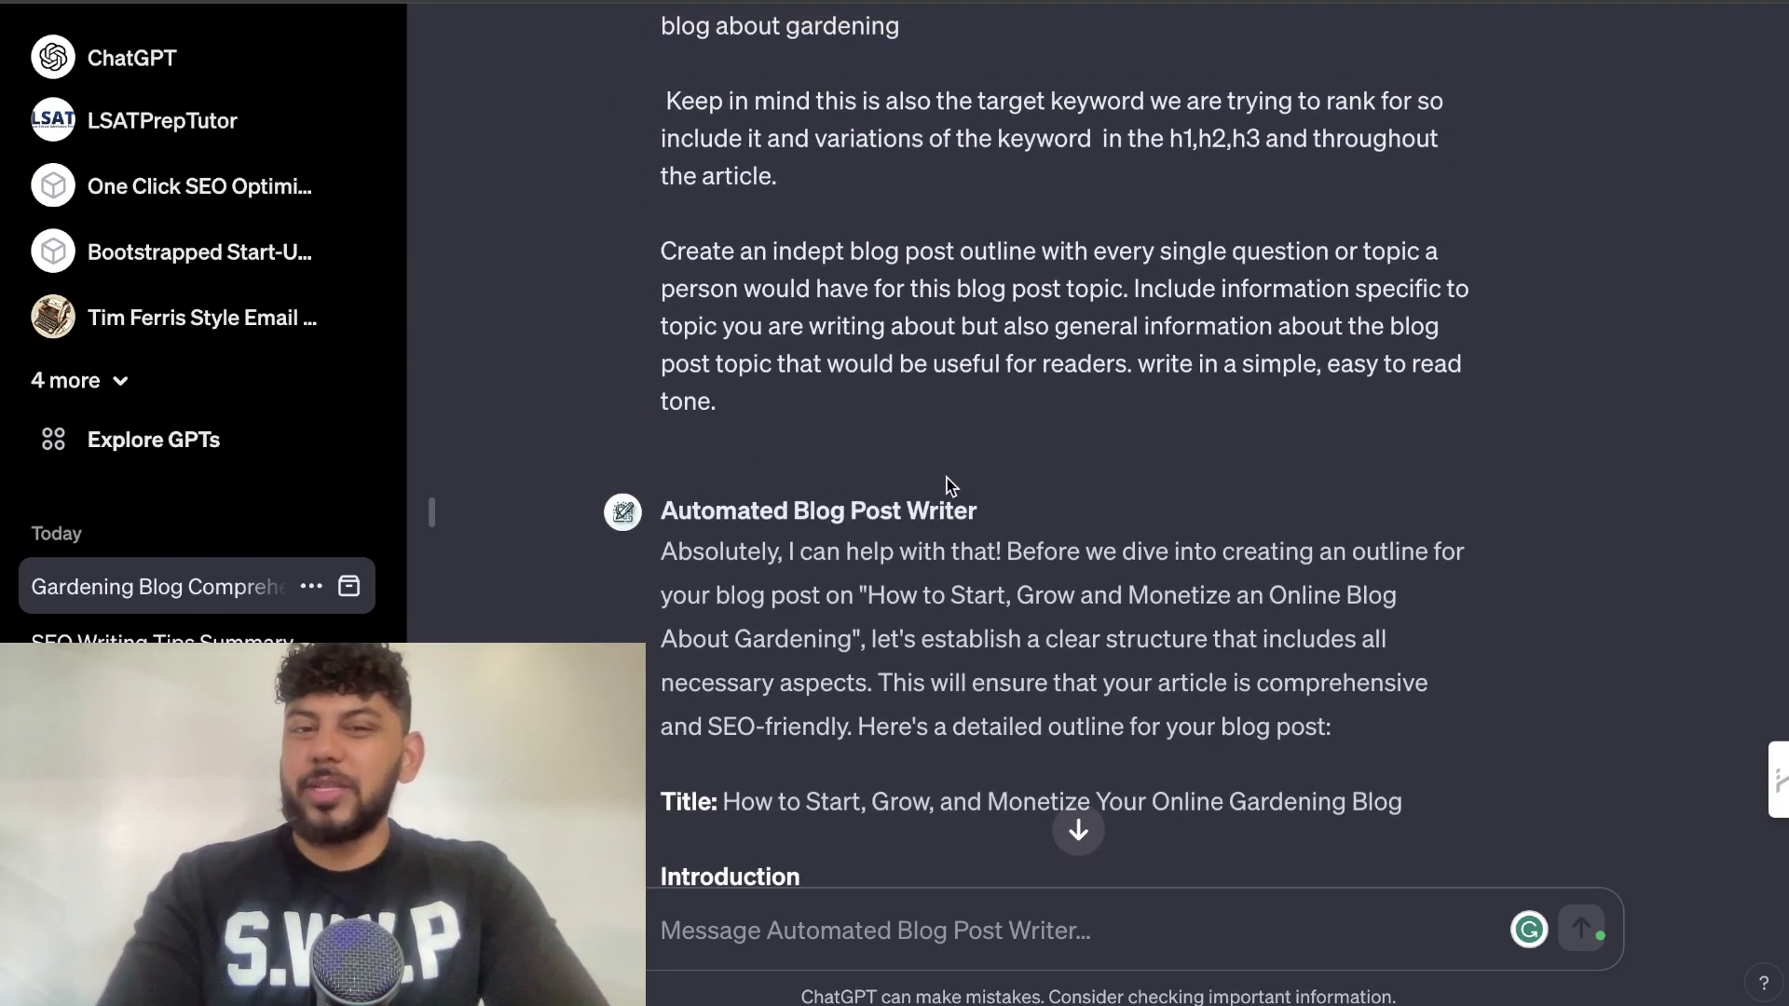
scroll(946, 478, up, 2)
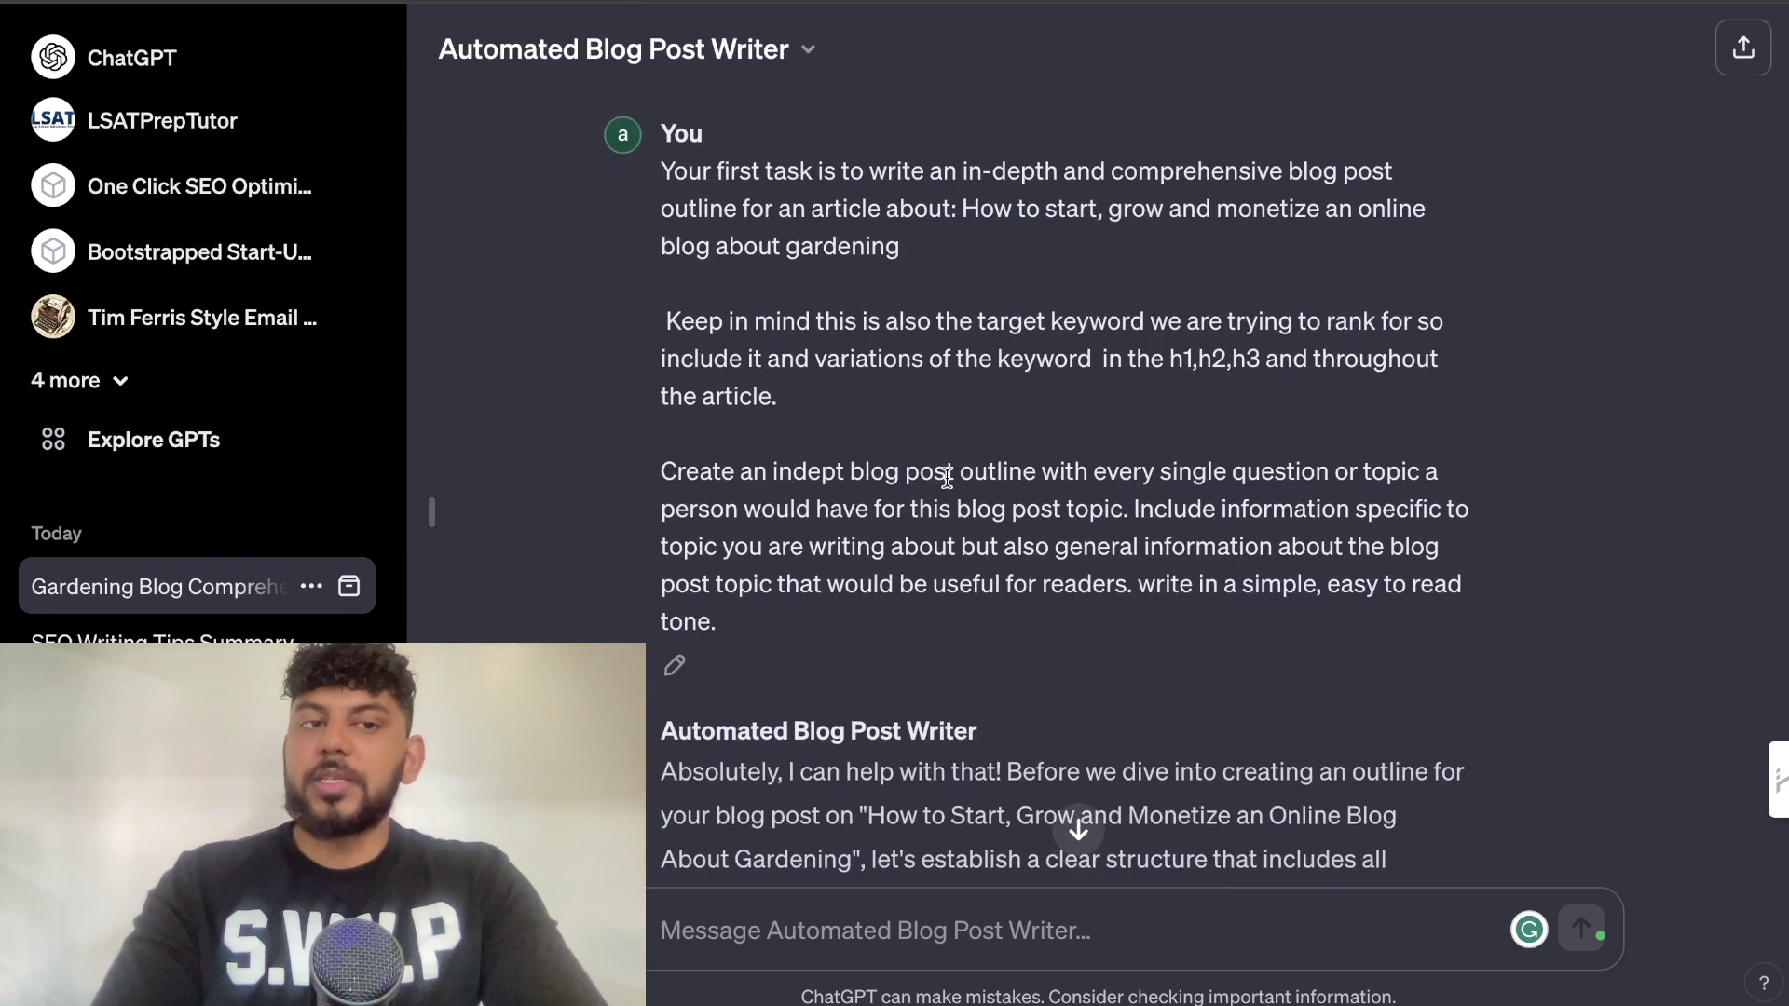
scroll(947, 478, down, 3)
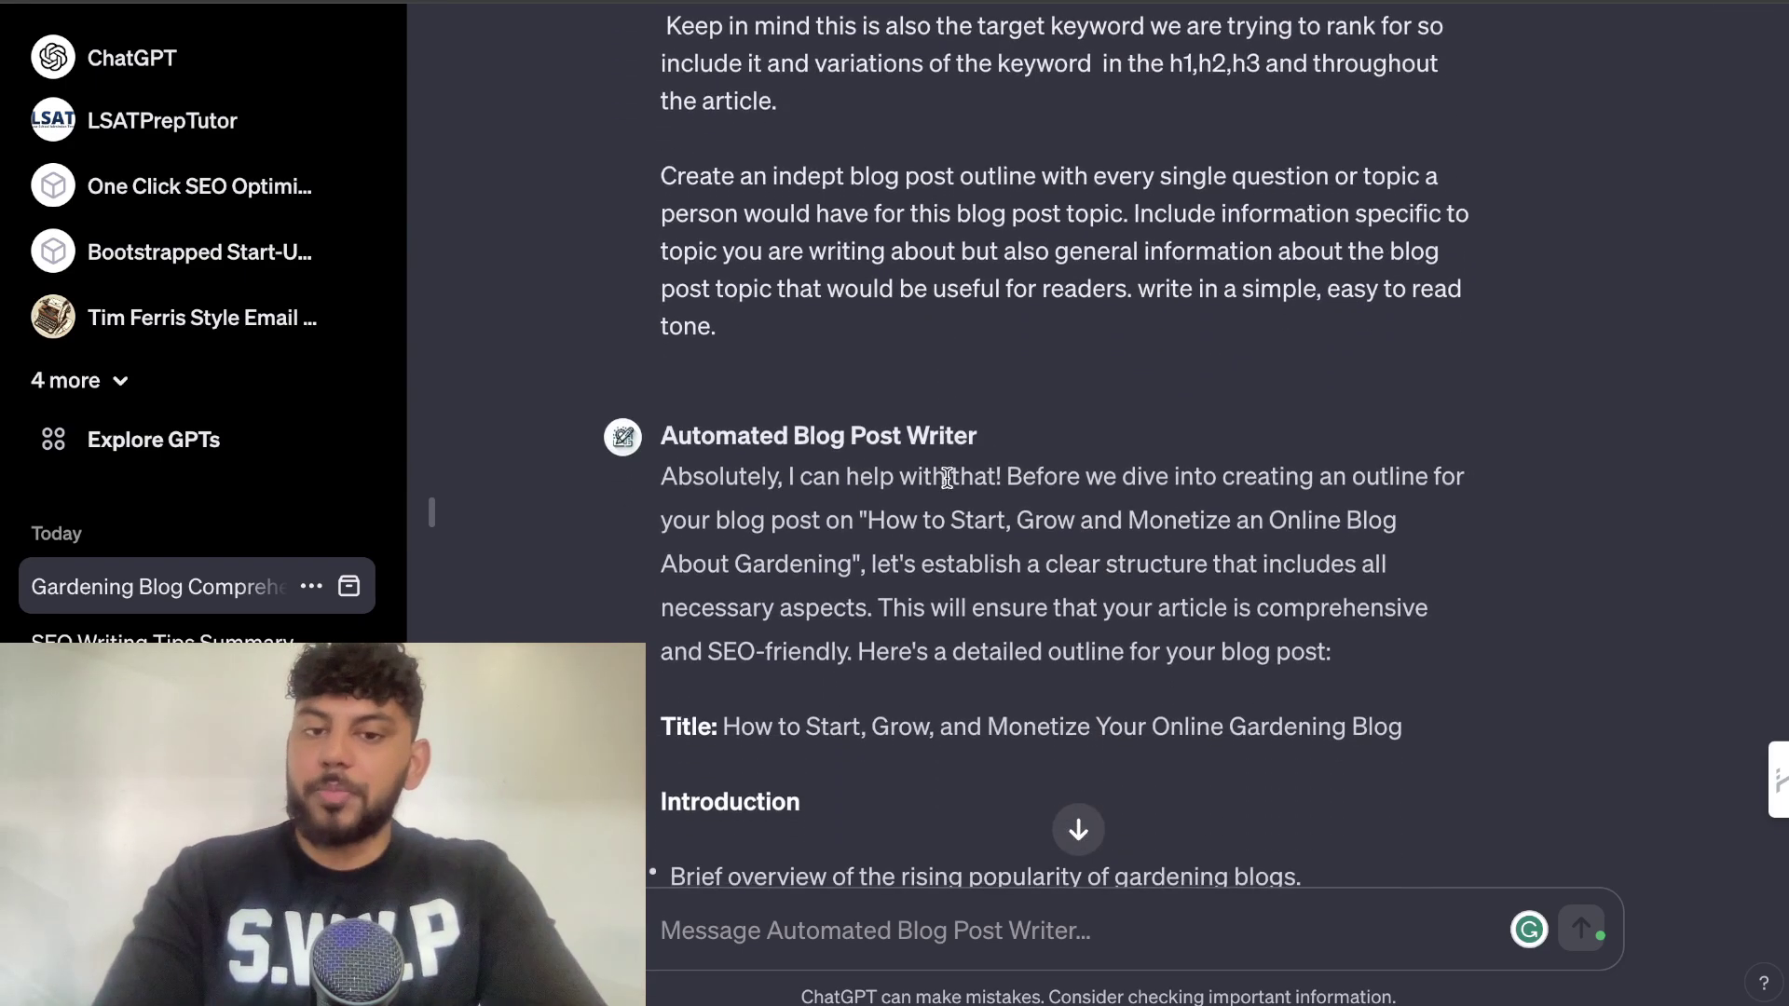
scroll(947, 478, down, 5)
scroll(947, 478, down, 2)
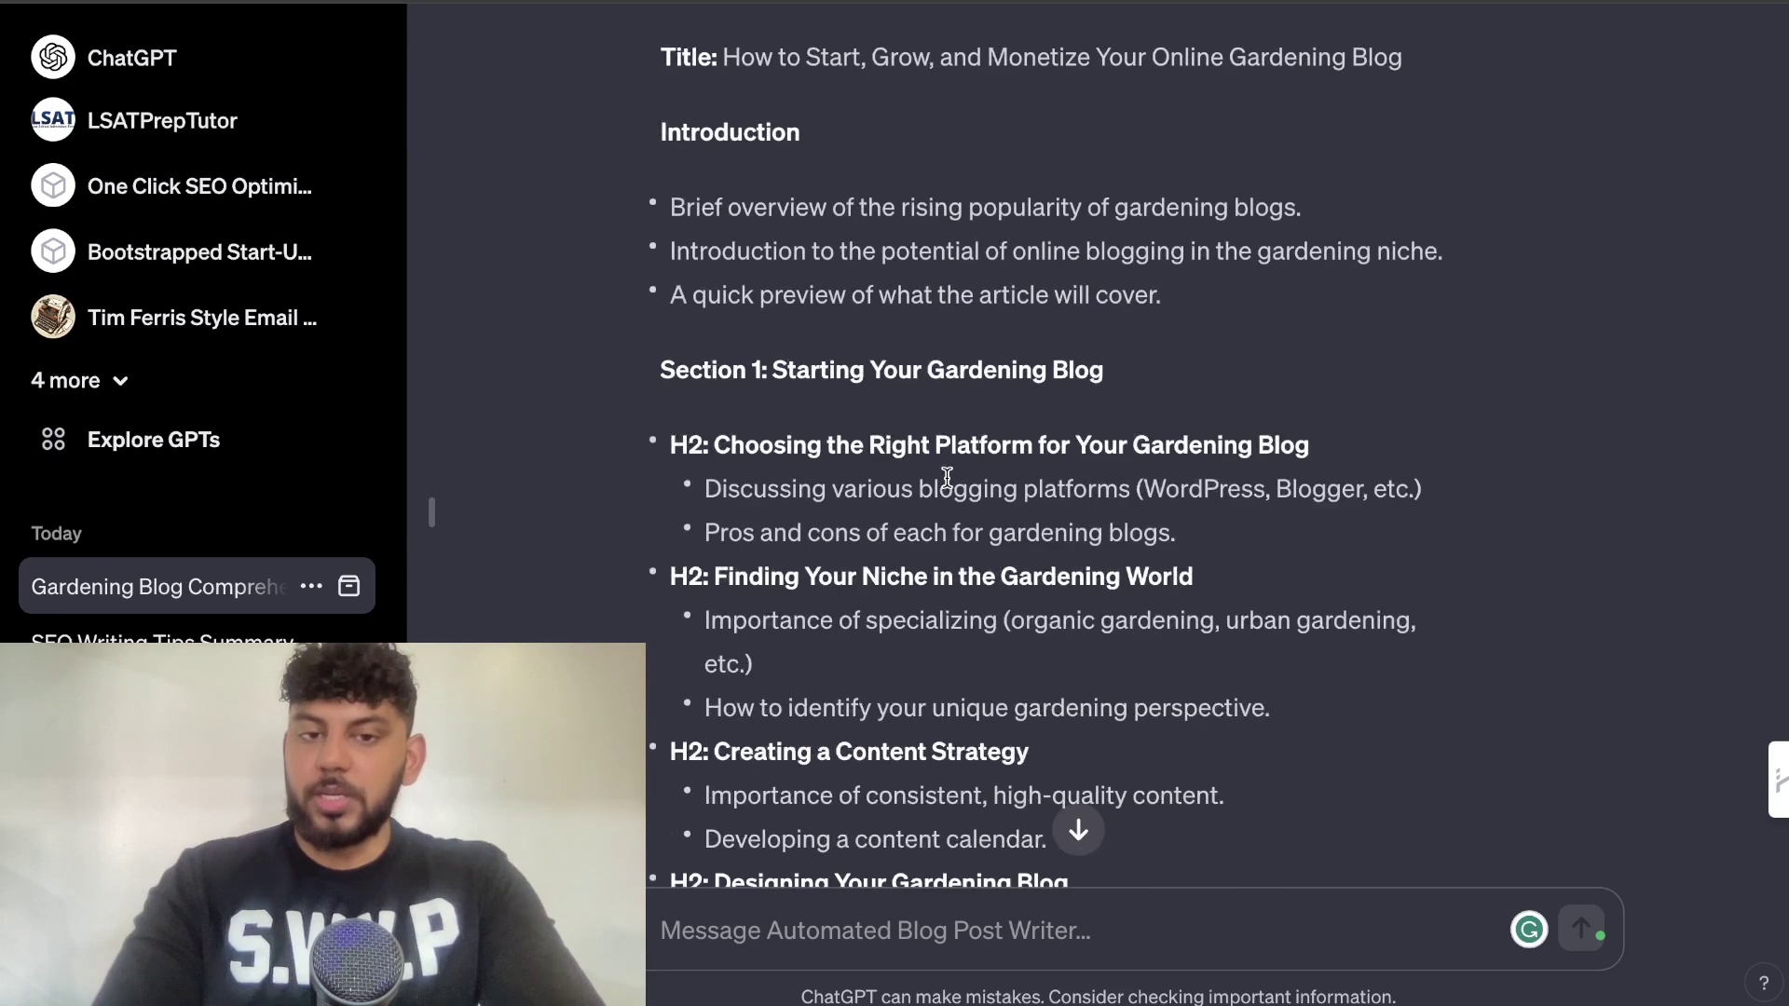
scroll(946, 478, down, 2)
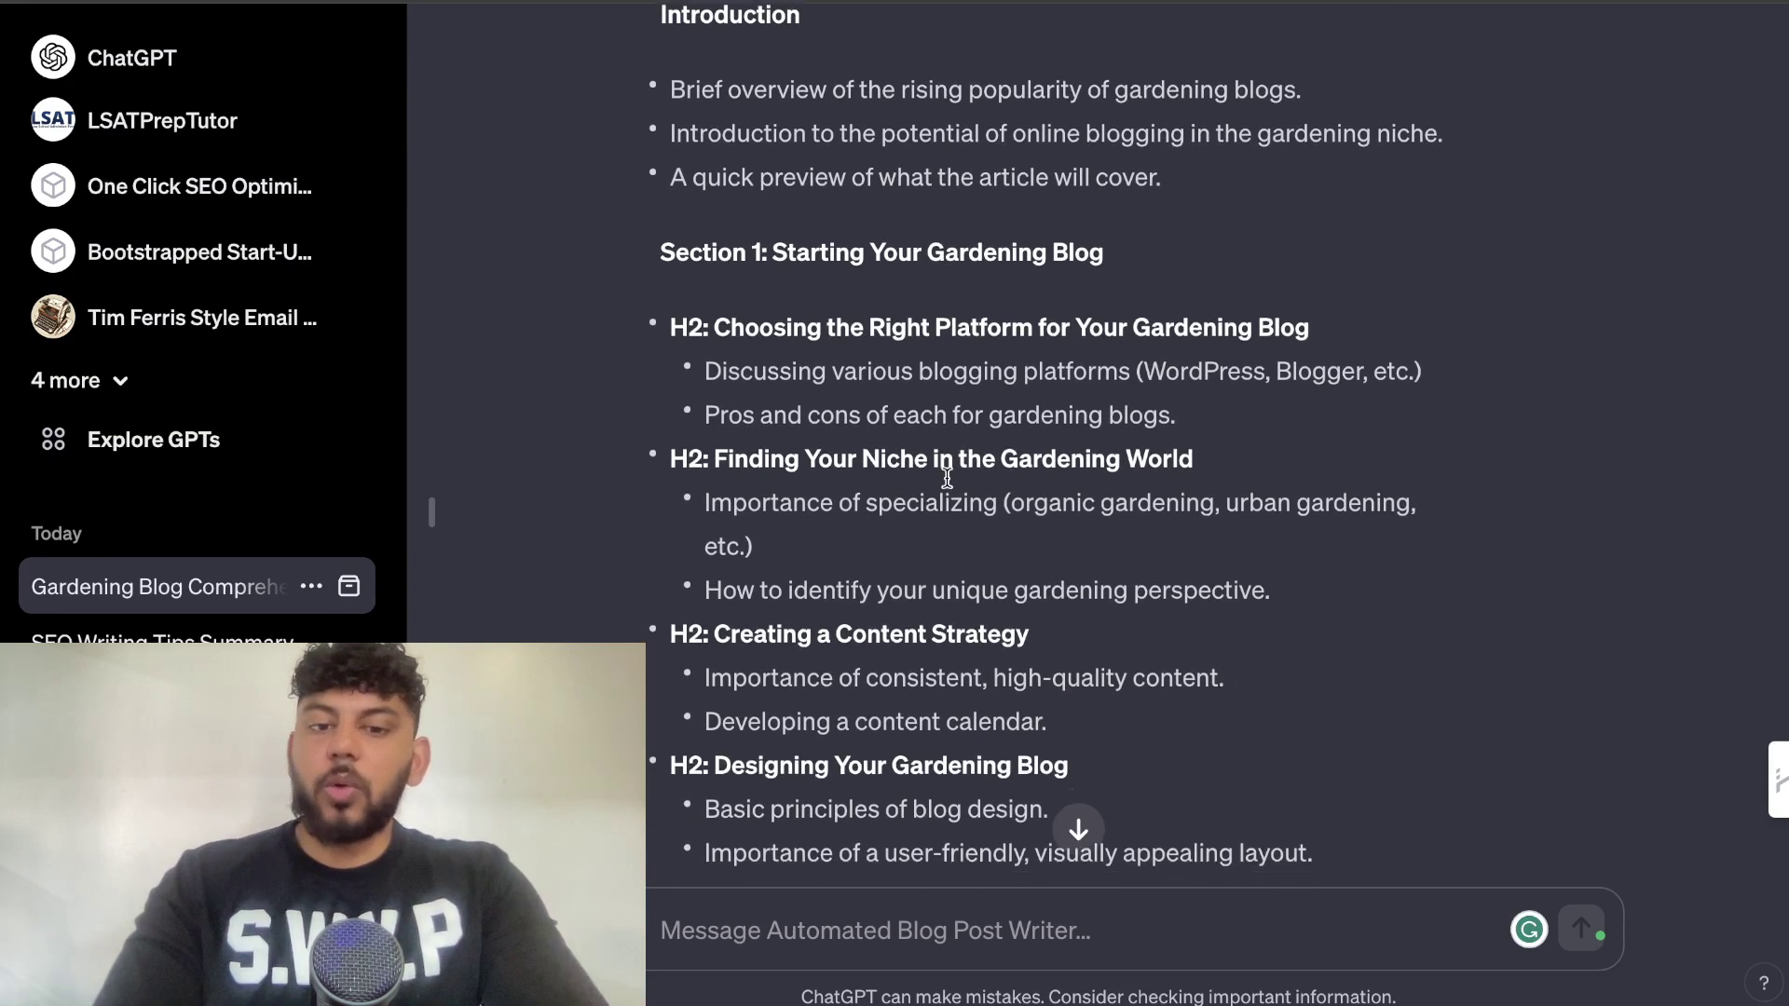
scroll(946, 478, down, 2)
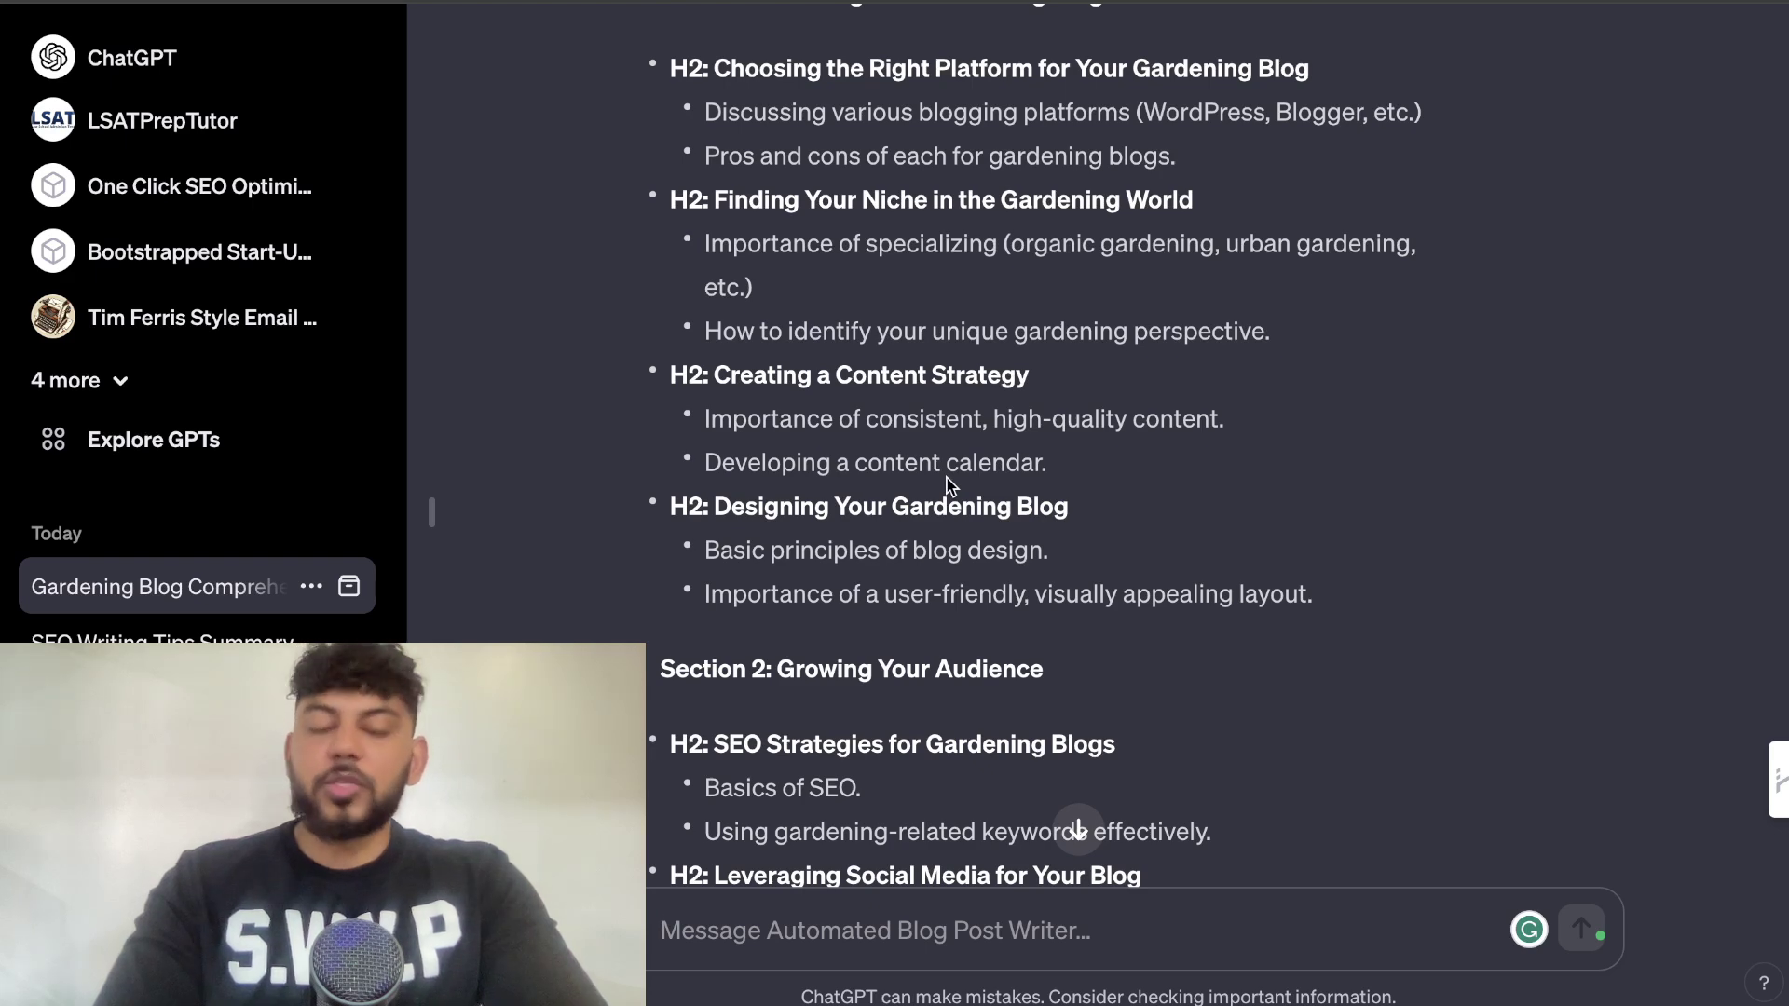
scroll(947, 478, down, 2)
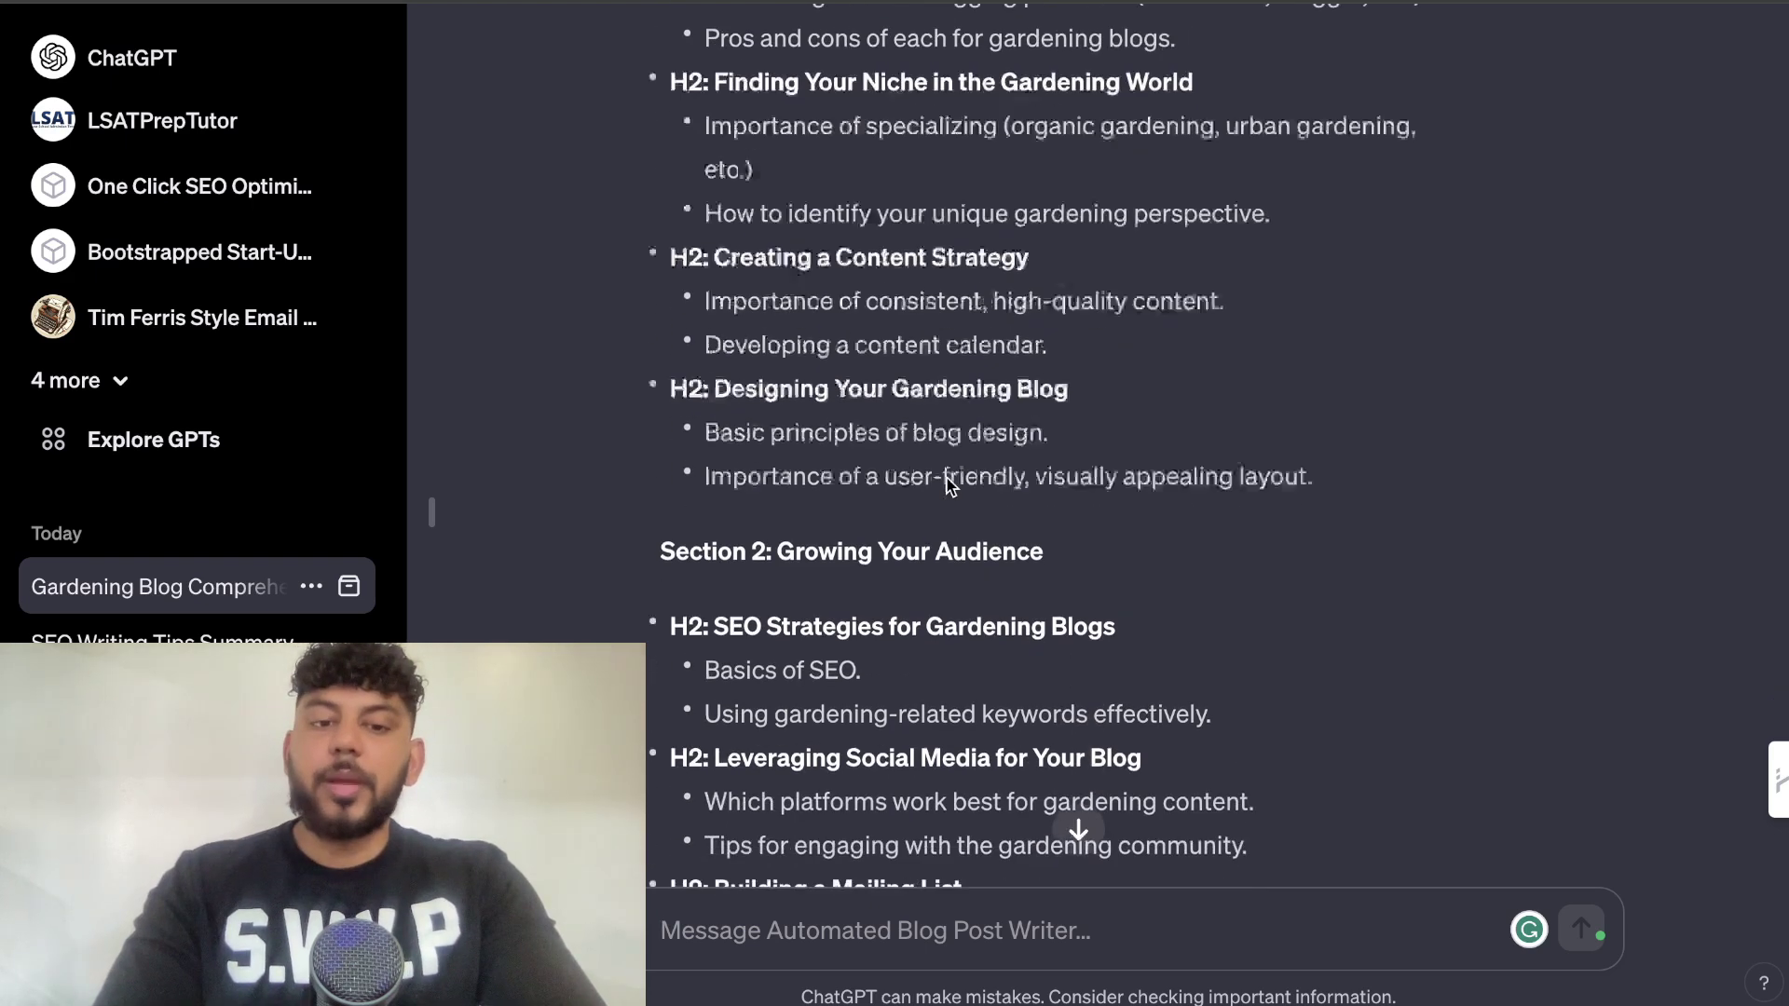
scroll(946, 478, down, 1)
scroll(947, 478, up, 5)
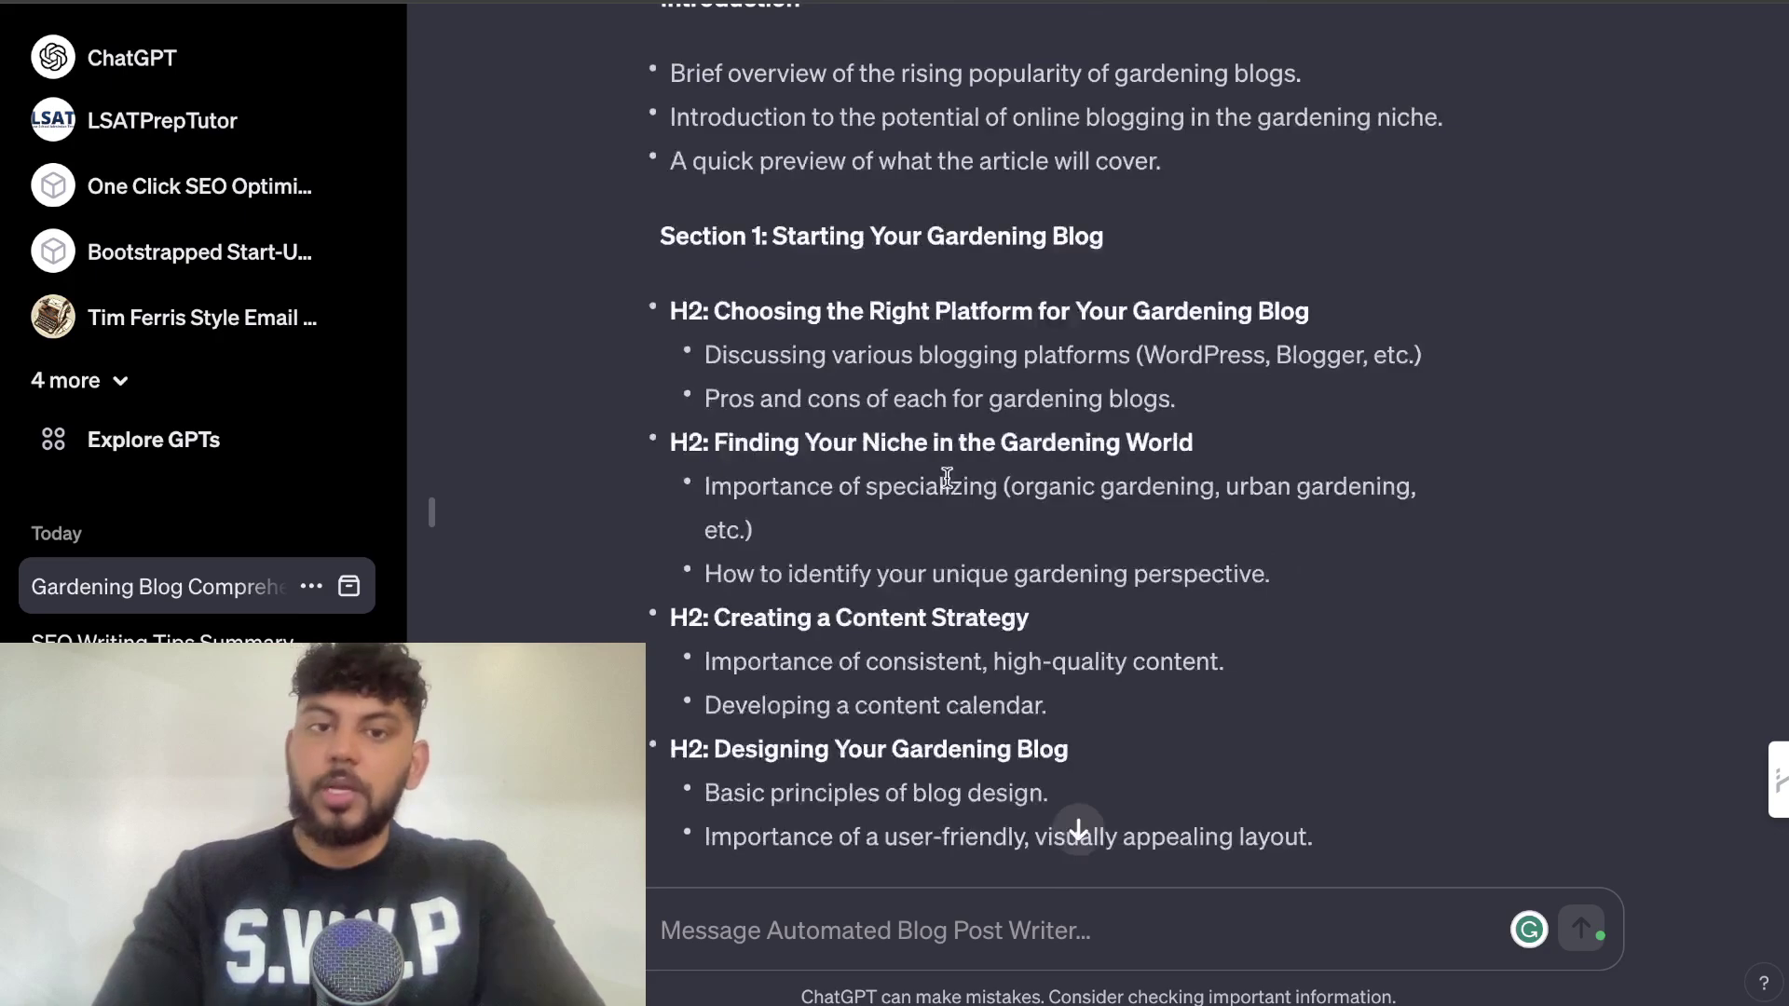
scroll(947, 479, down, 6)
scroll(947, 478, down, 15)
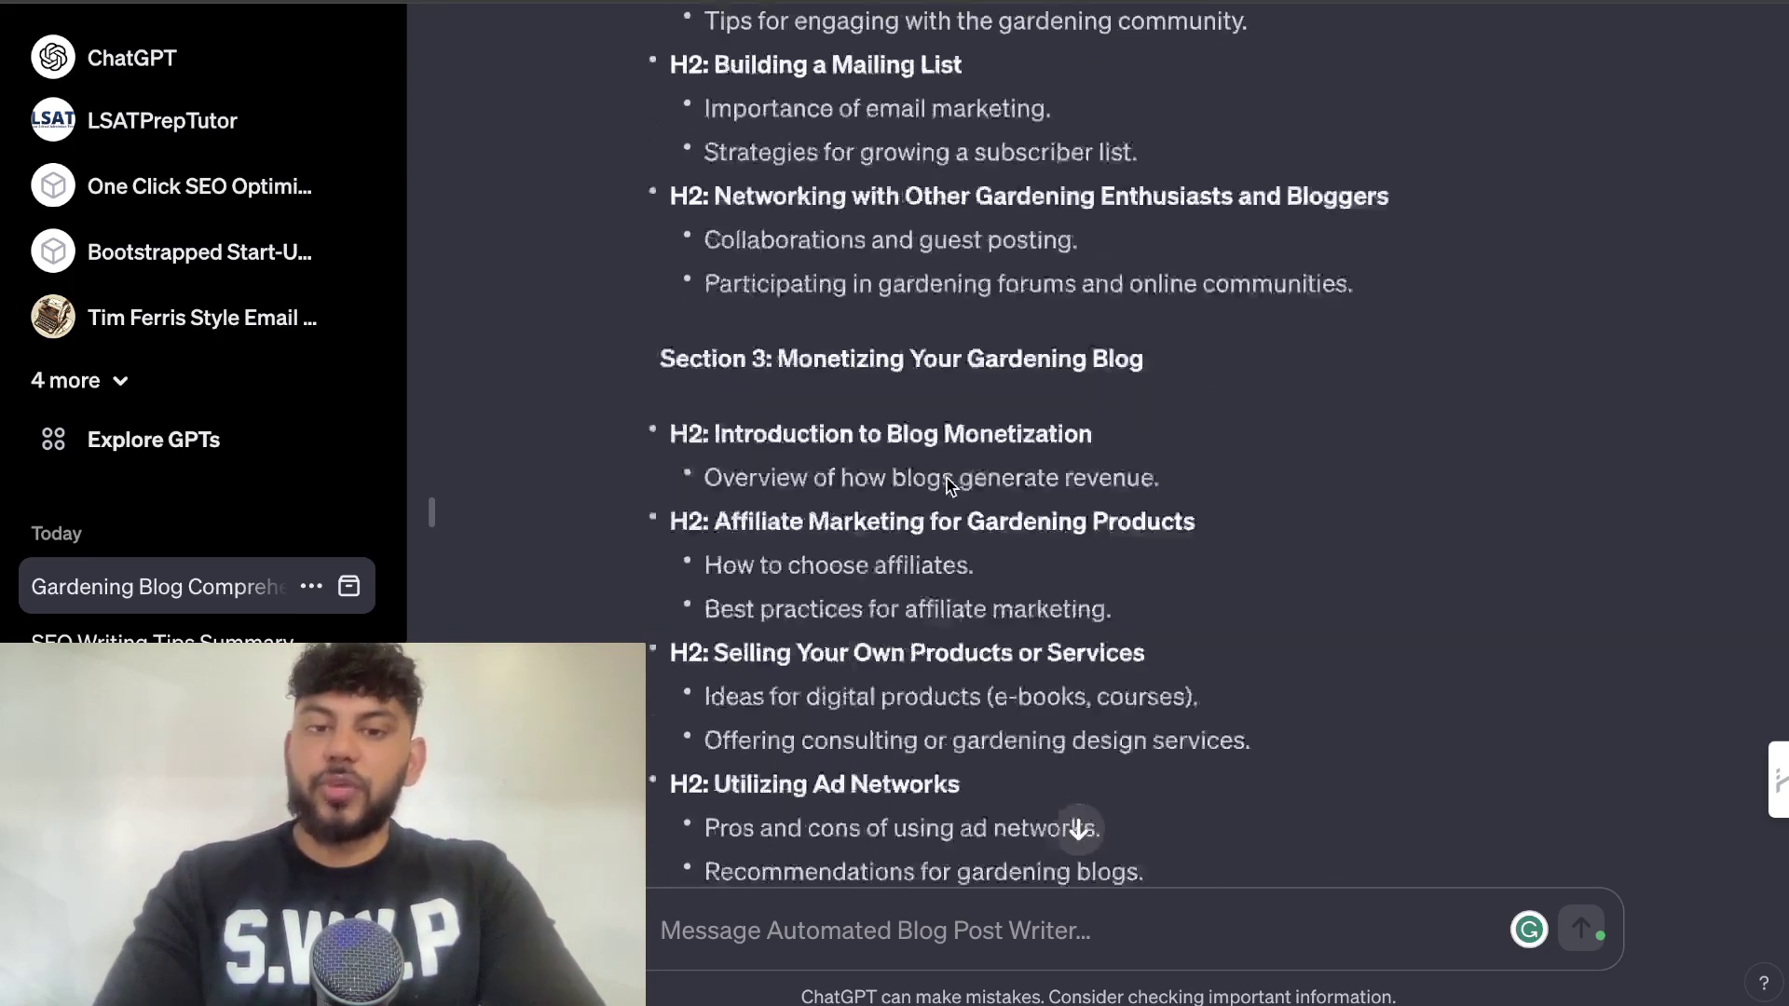
scroll(946, 478, down, 3)
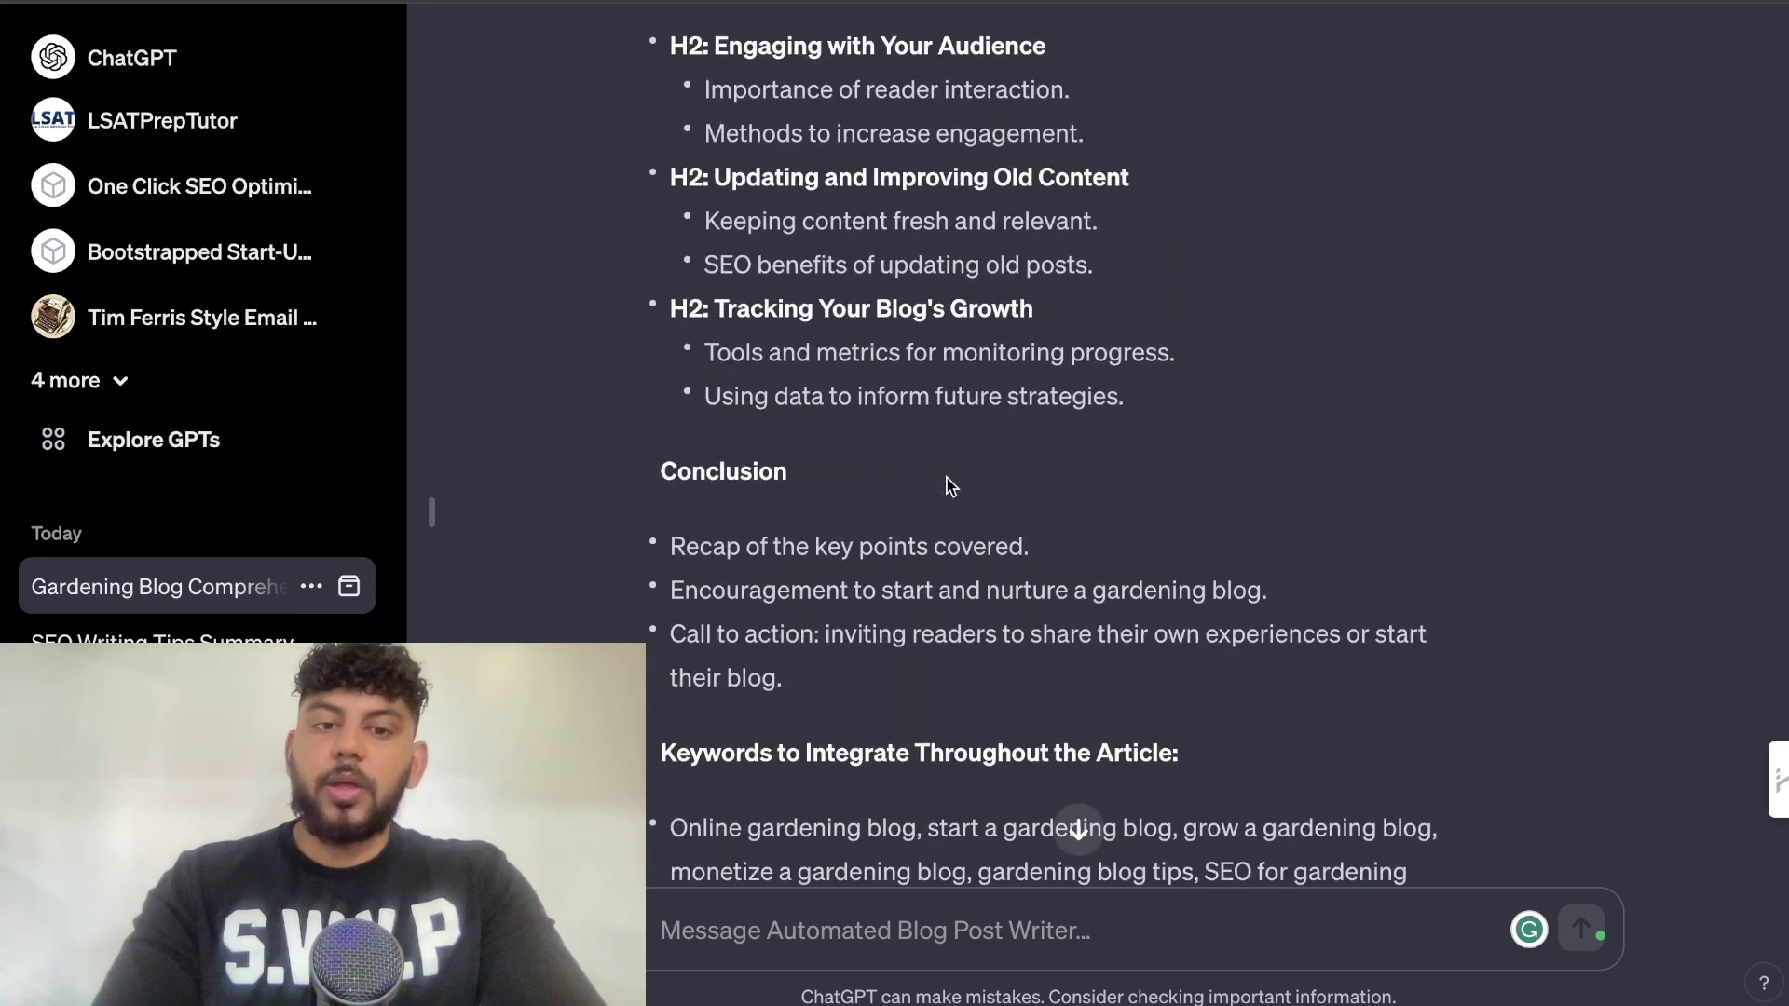
scroll(947, 479, down, 8)
scroll(946, 478, up, 2)
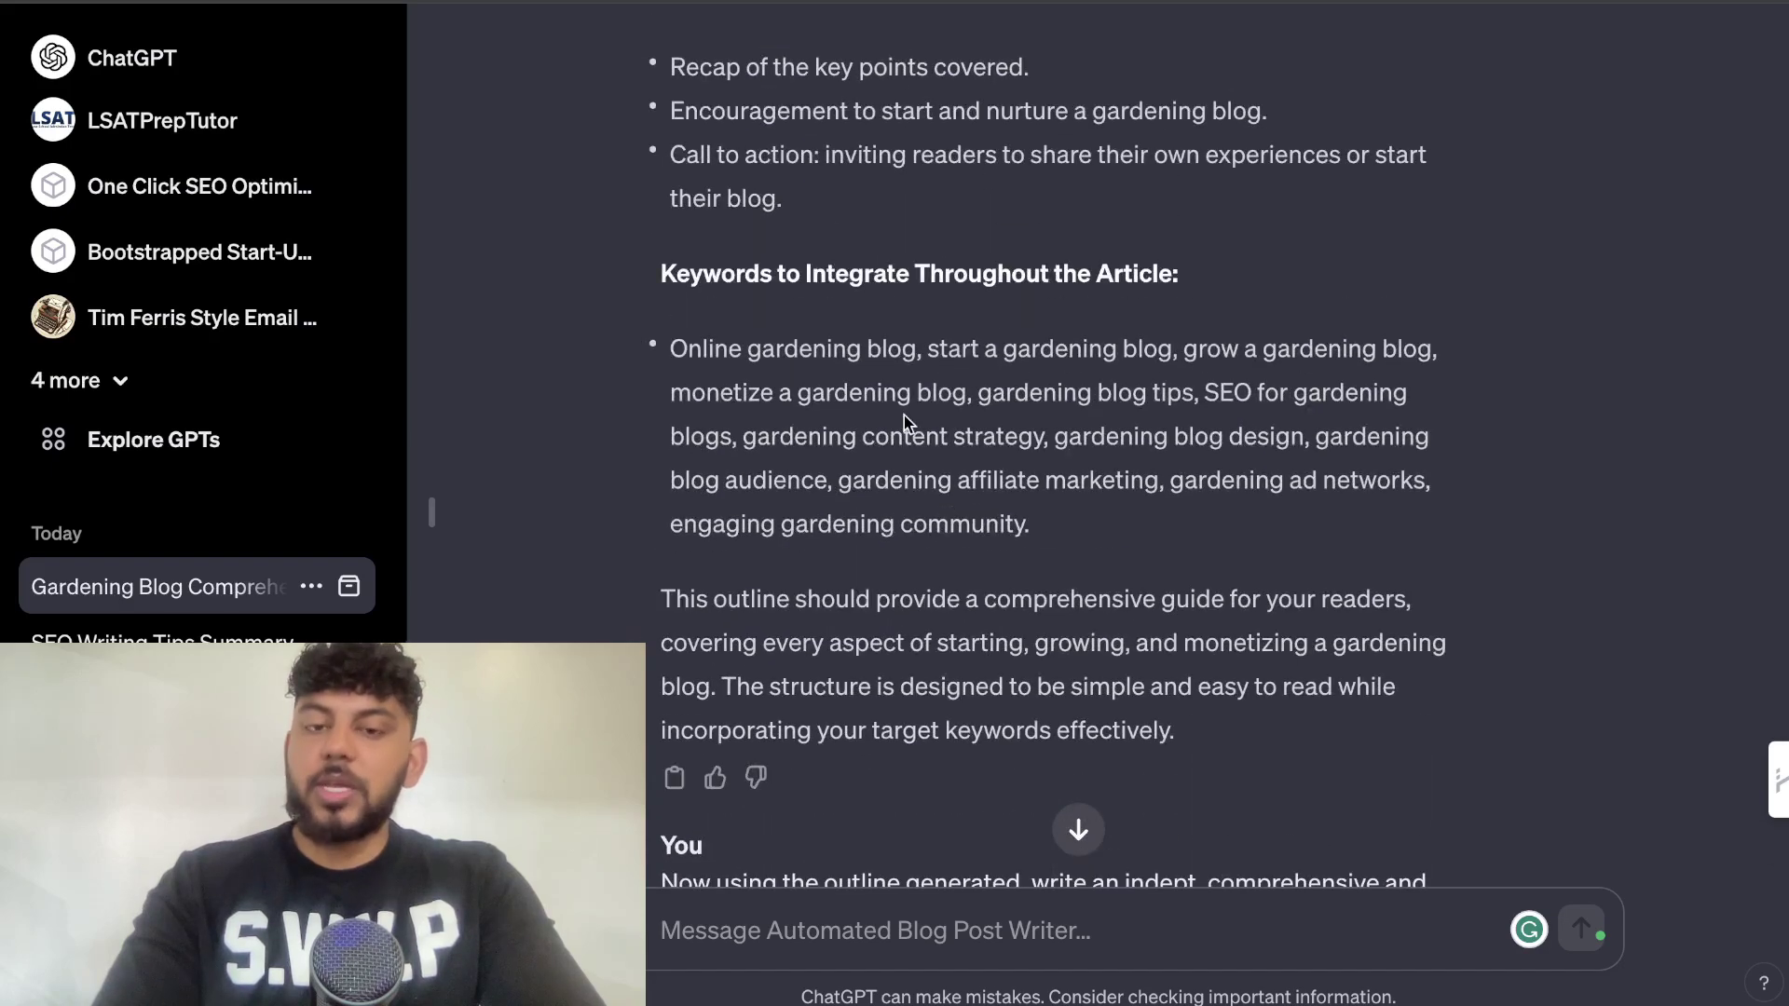
scroll(904, 415, down, 8)
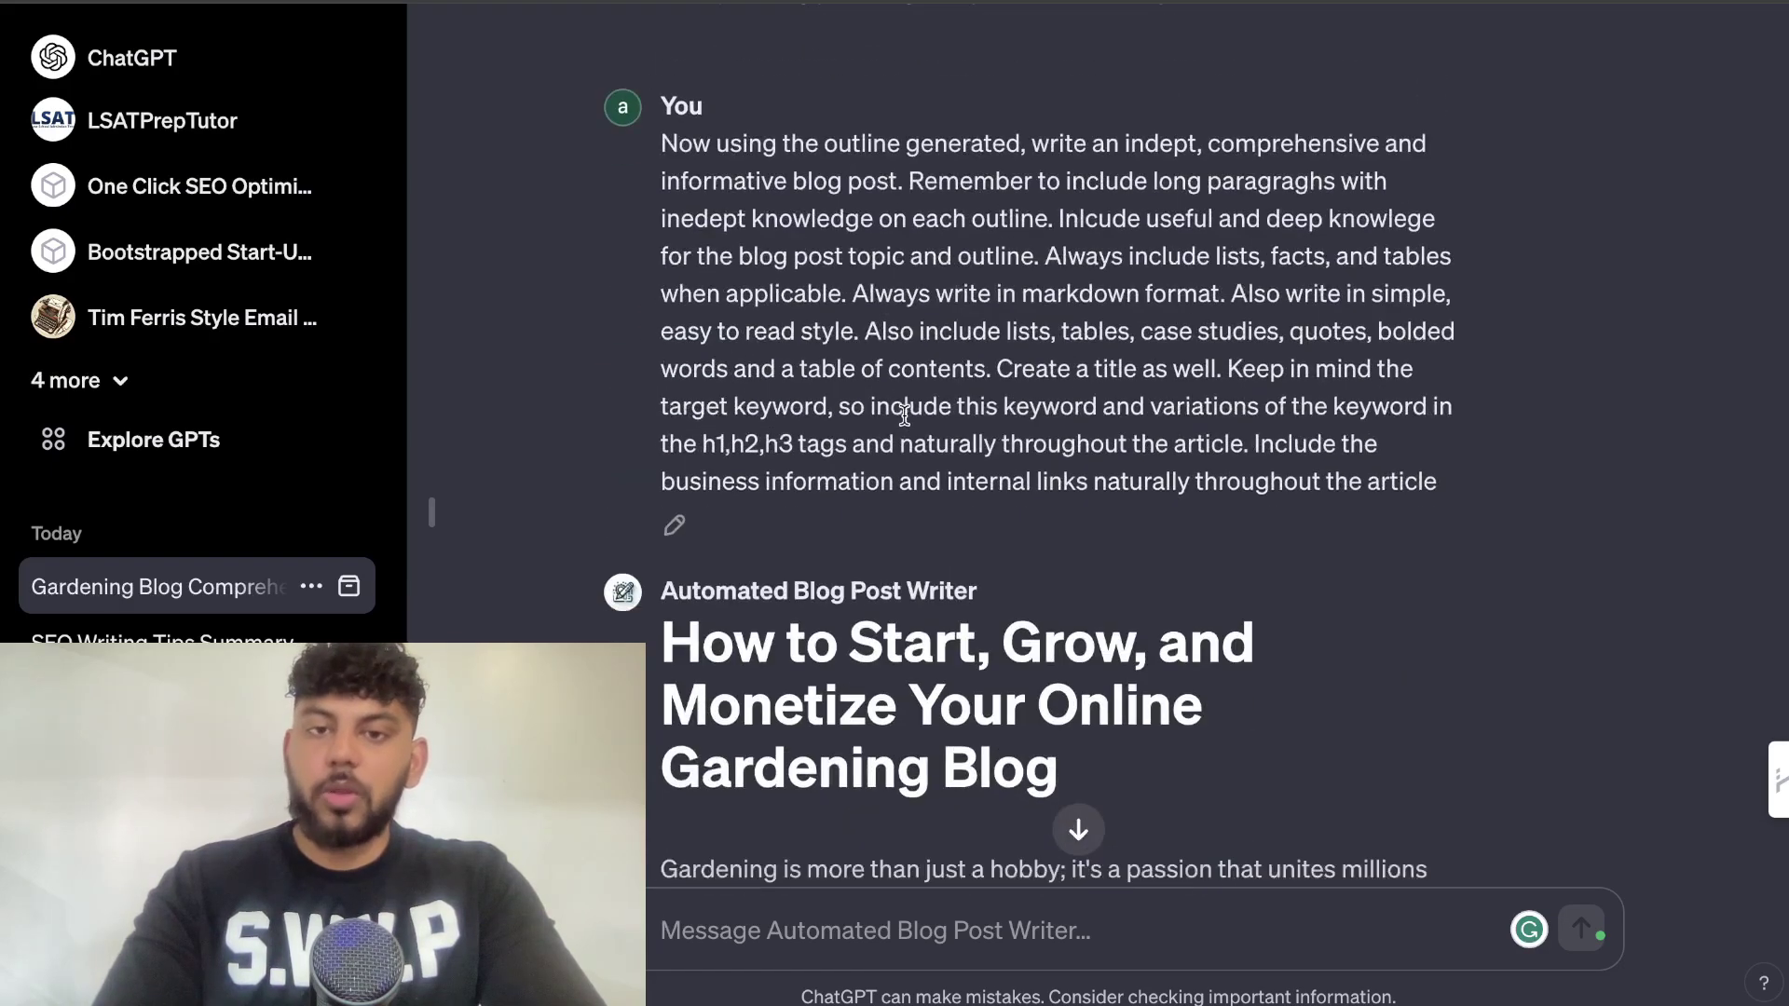
scroll(904, 415, down, 4)
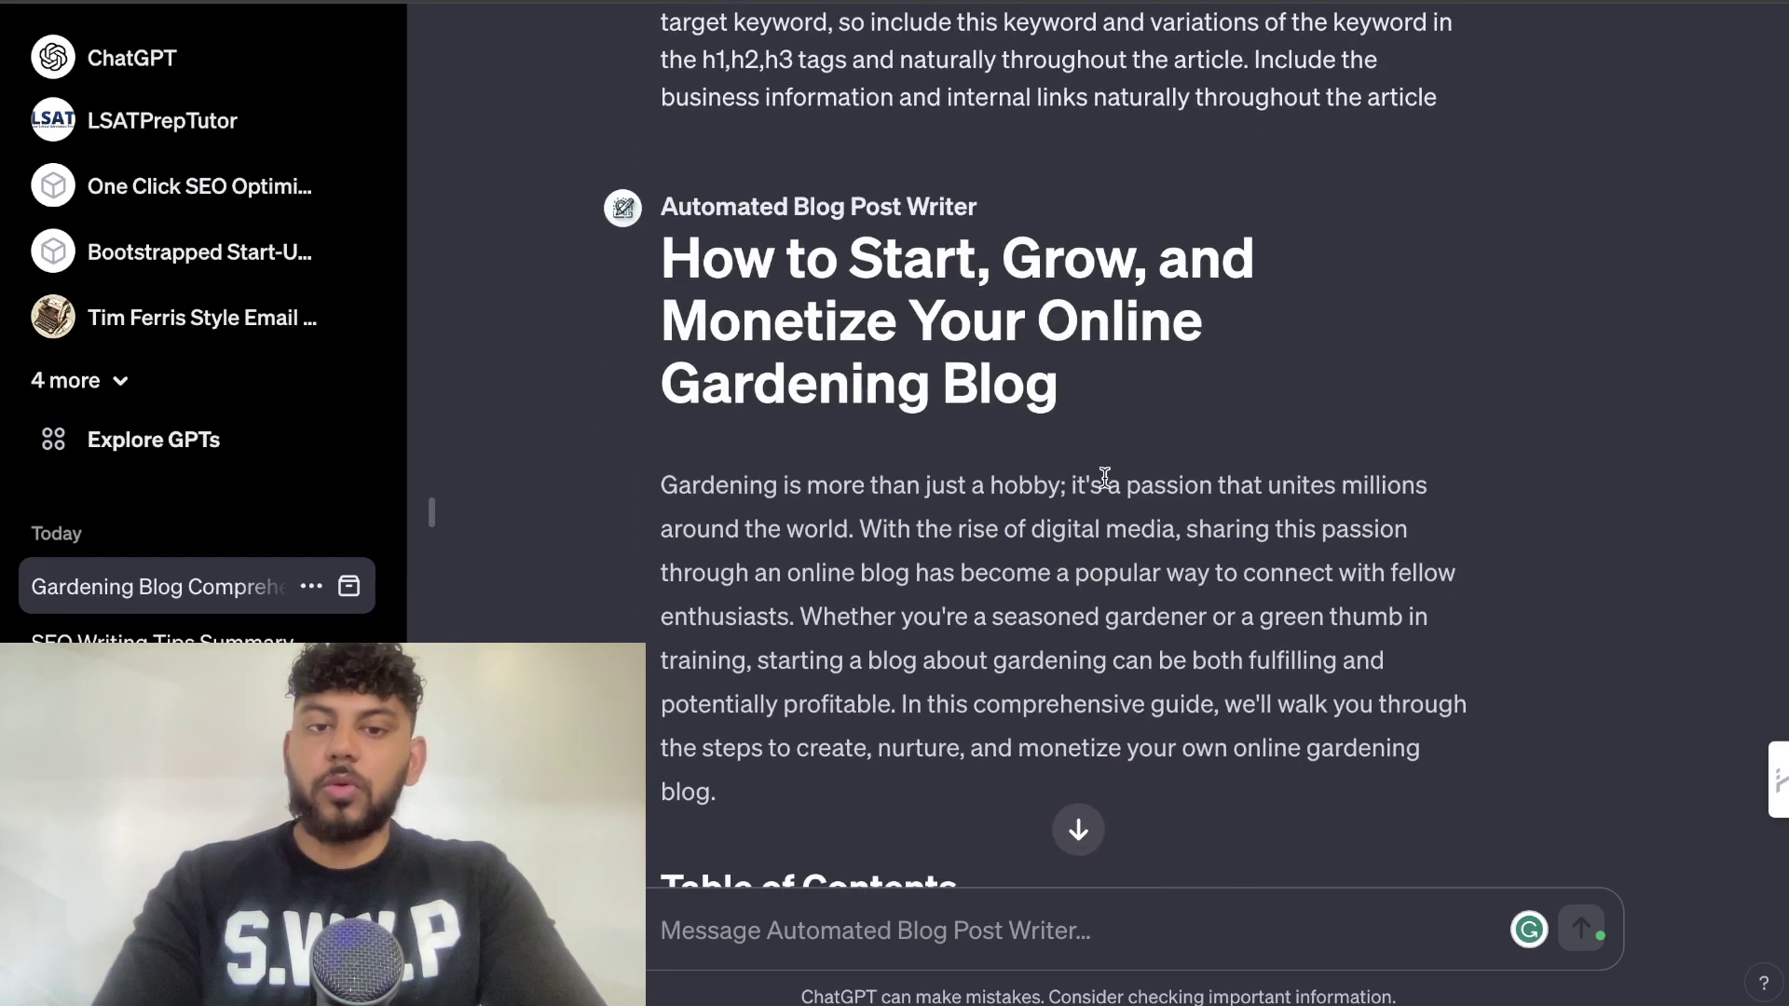
scroll(1105, 477, down, 1)
scroll(1001, 566, down, 16)
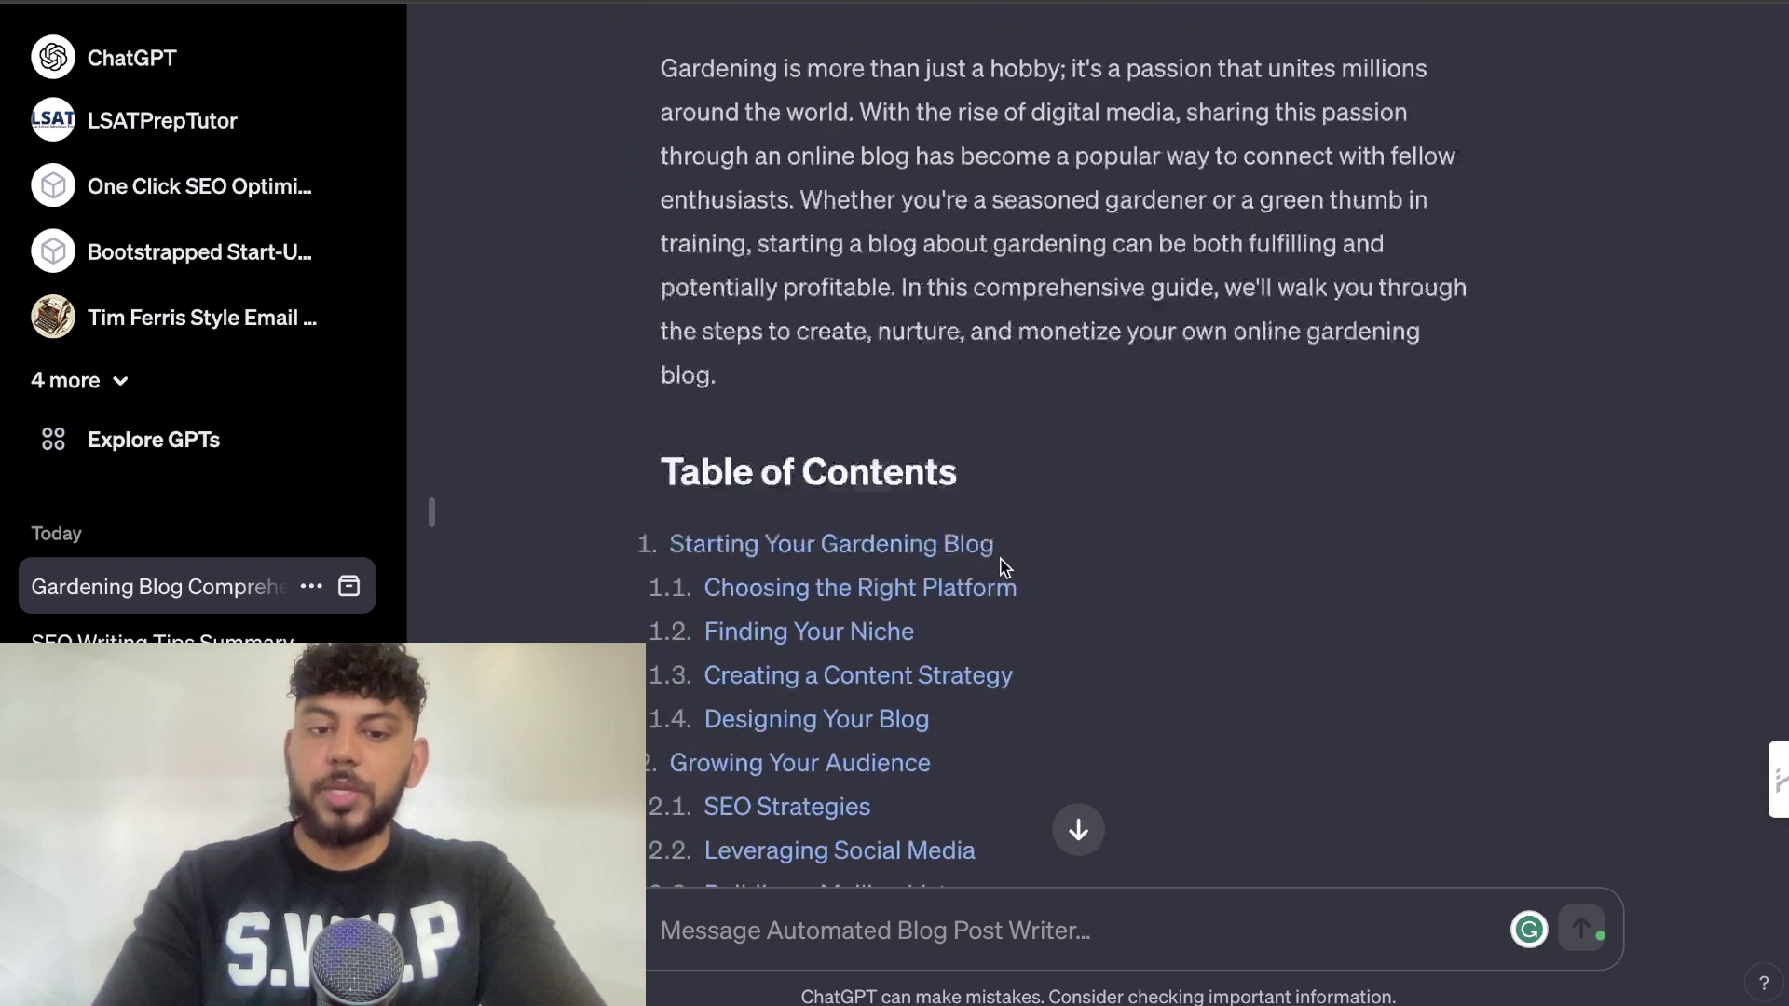
scroll(1002, 566, down, 4)
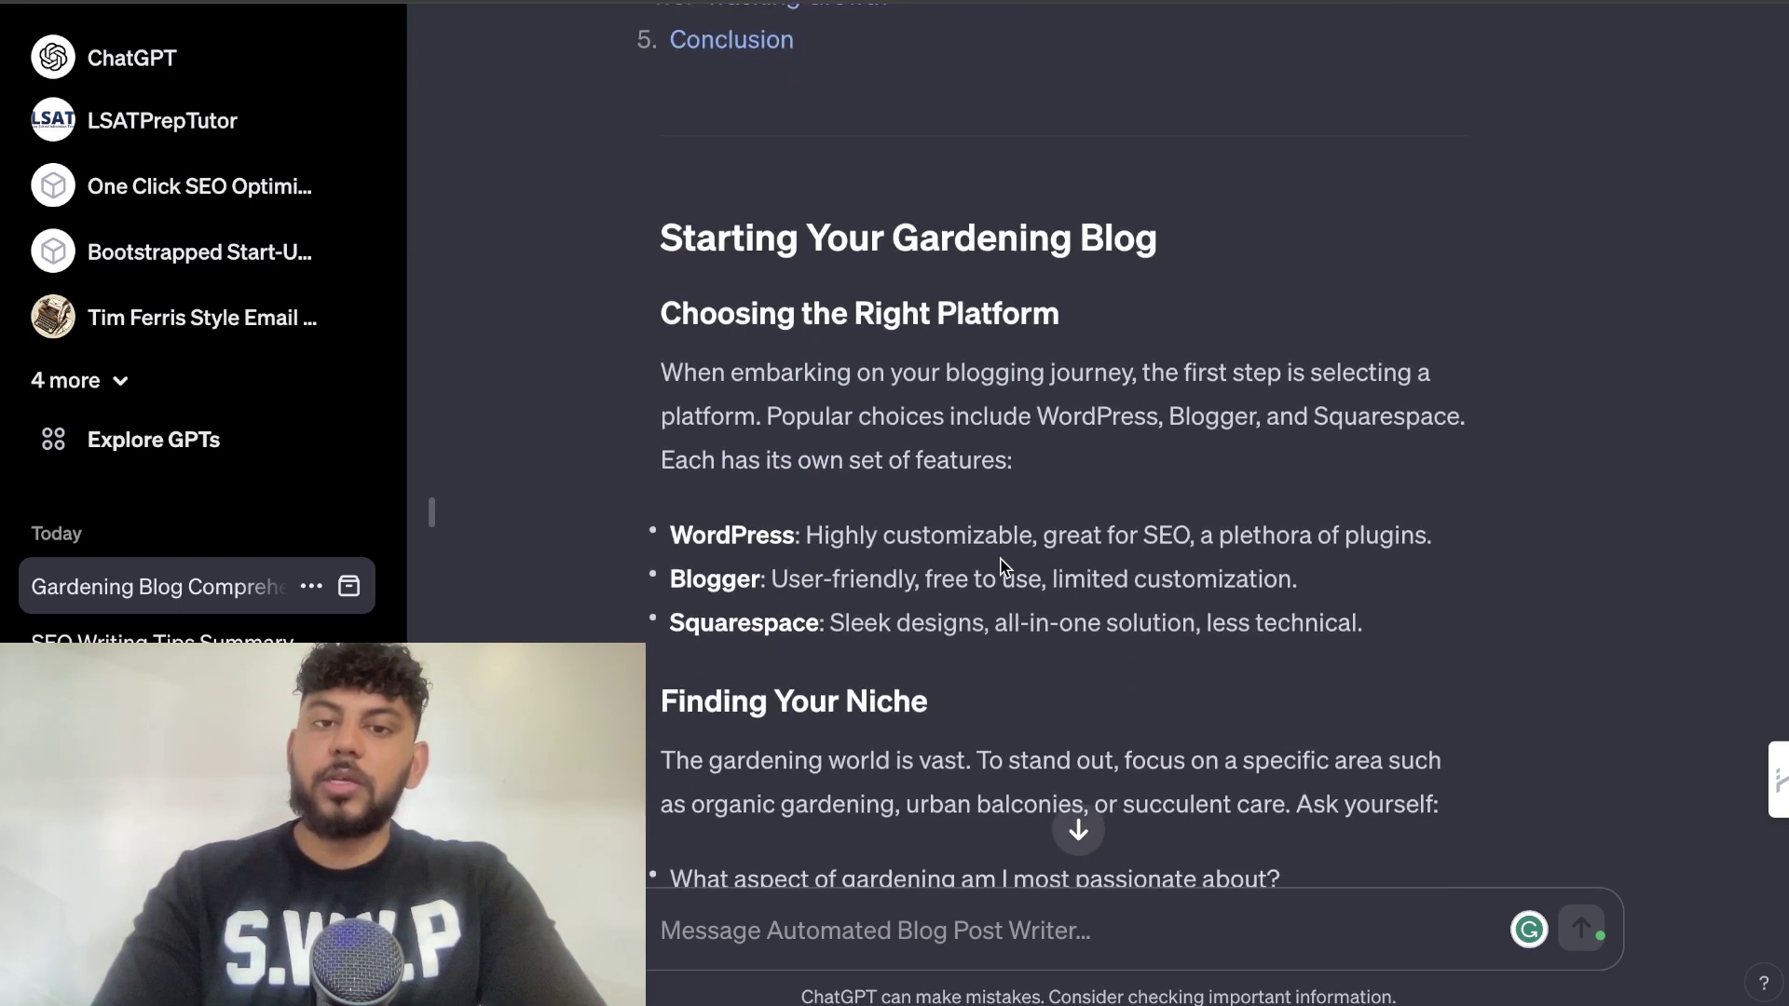
scroll(1001, 566, down, 8)
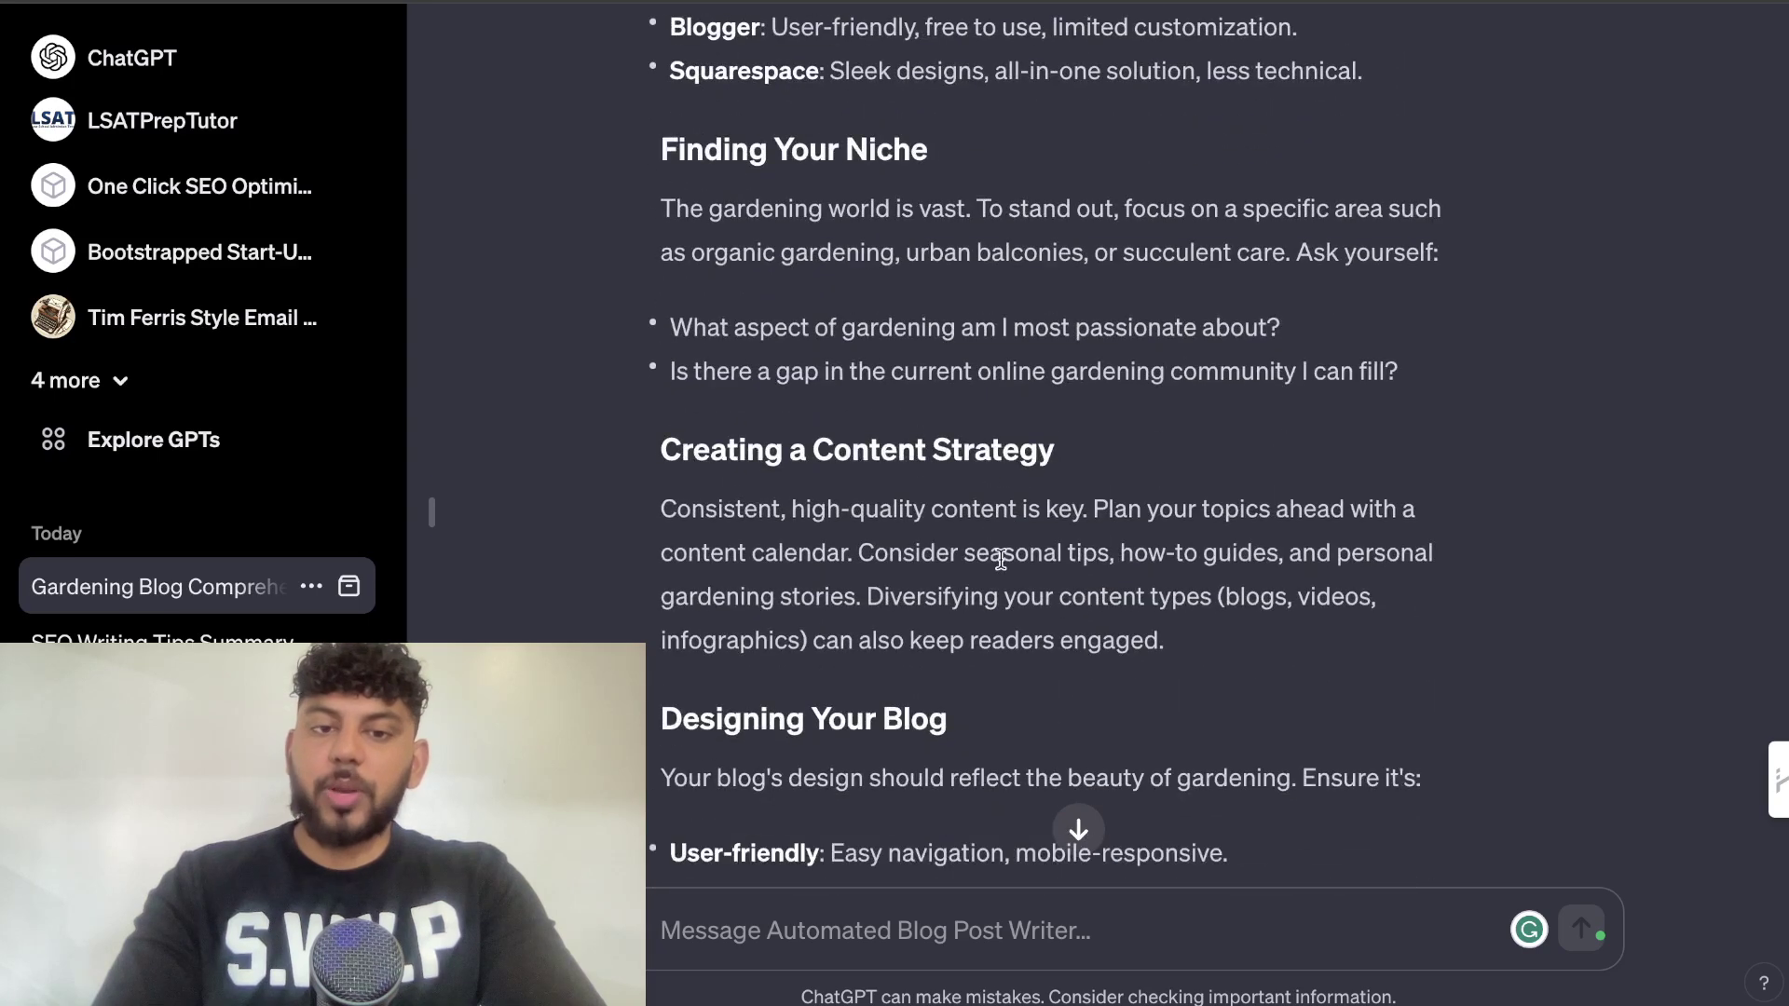
scroll(1004, 566, down, 5)
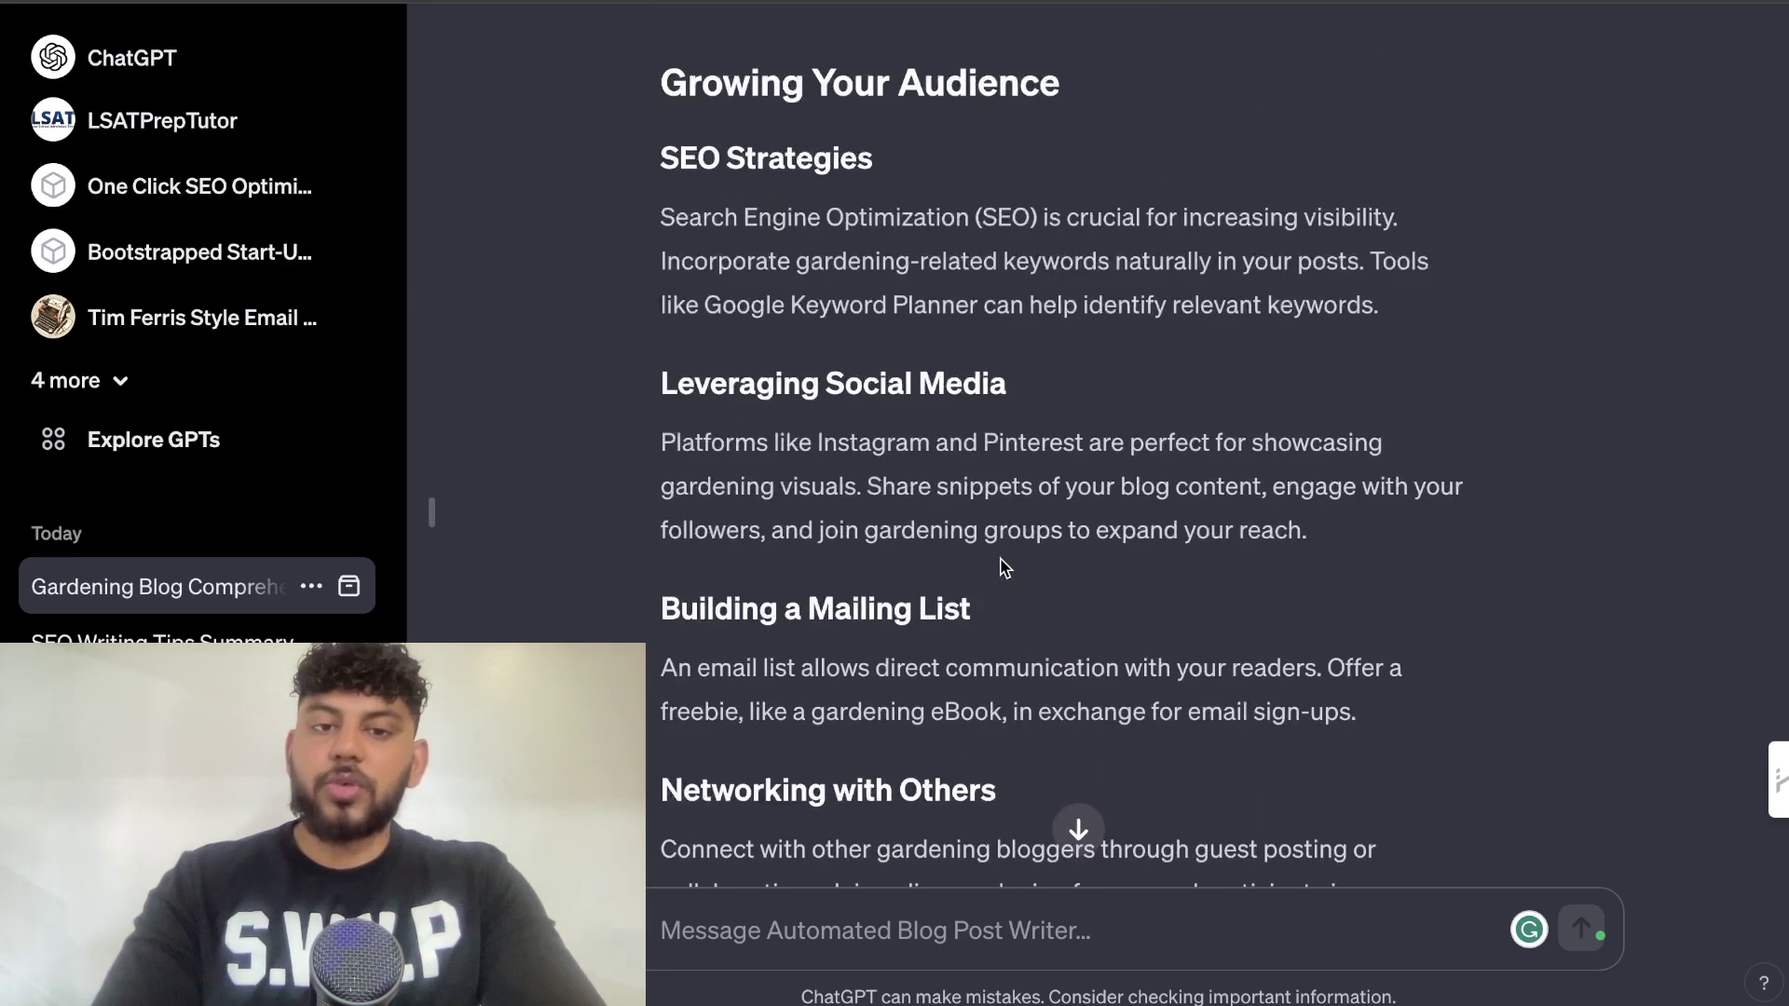
scroll(1003, 567, down, 10)
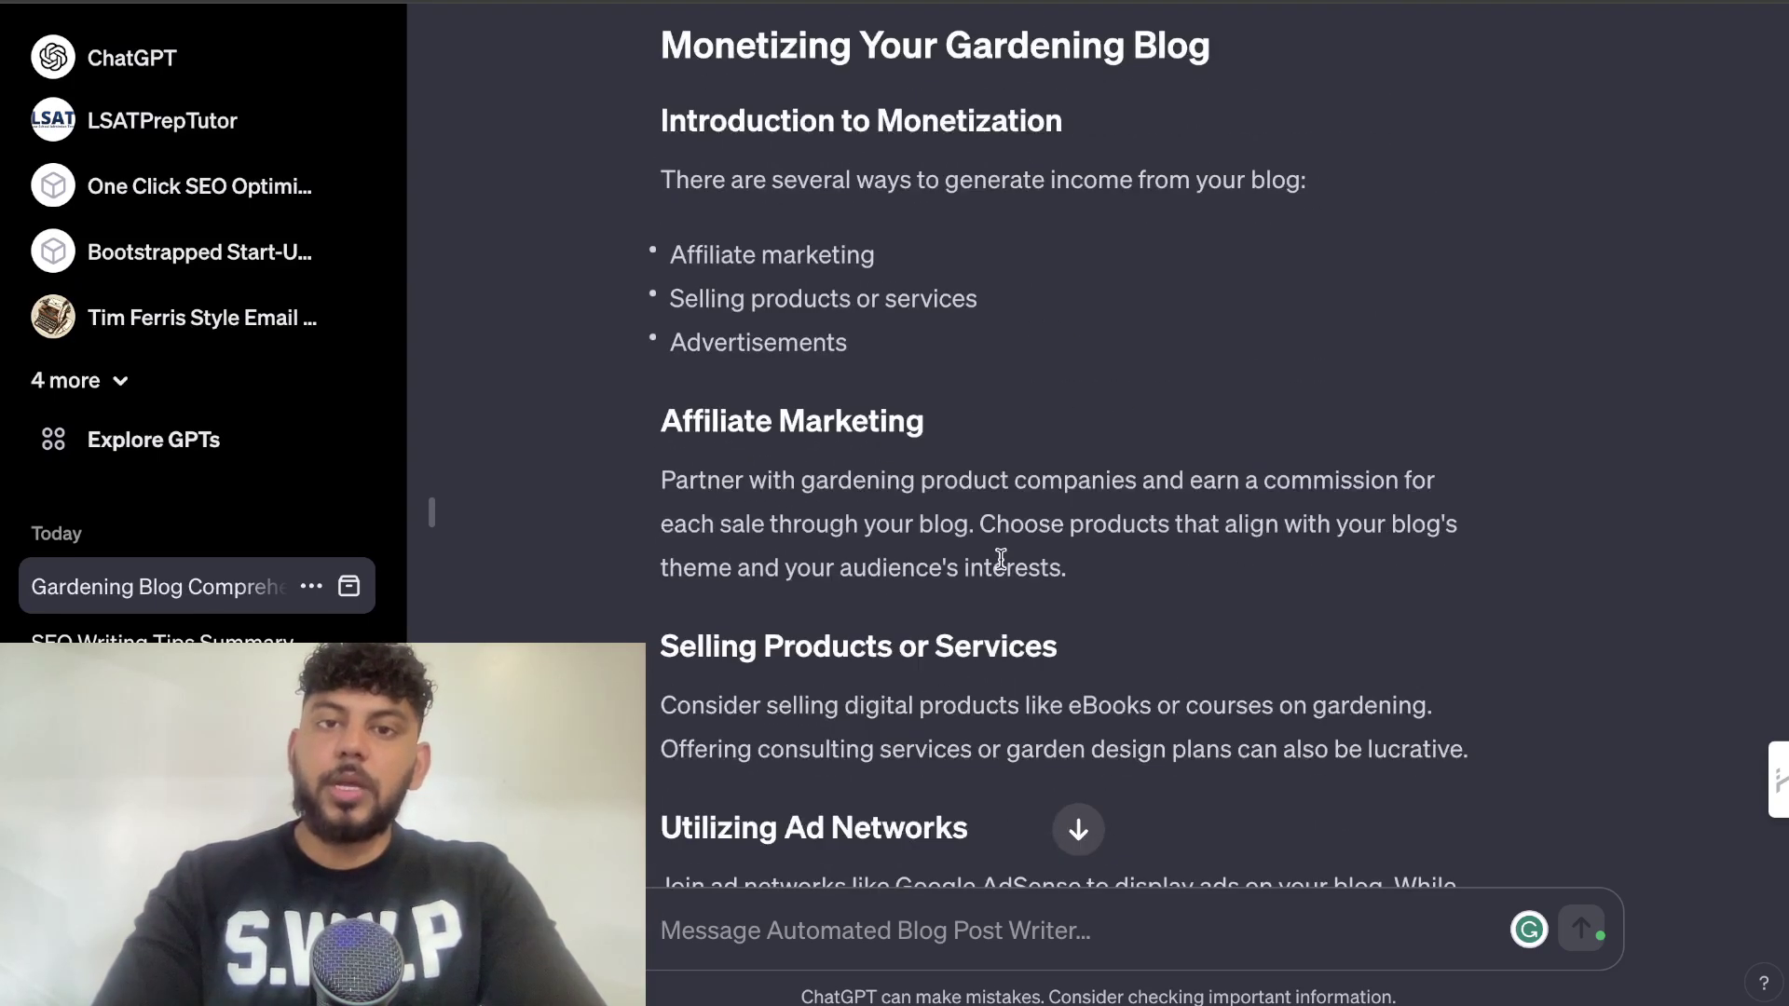
scroll(1002, 563, down, 20)
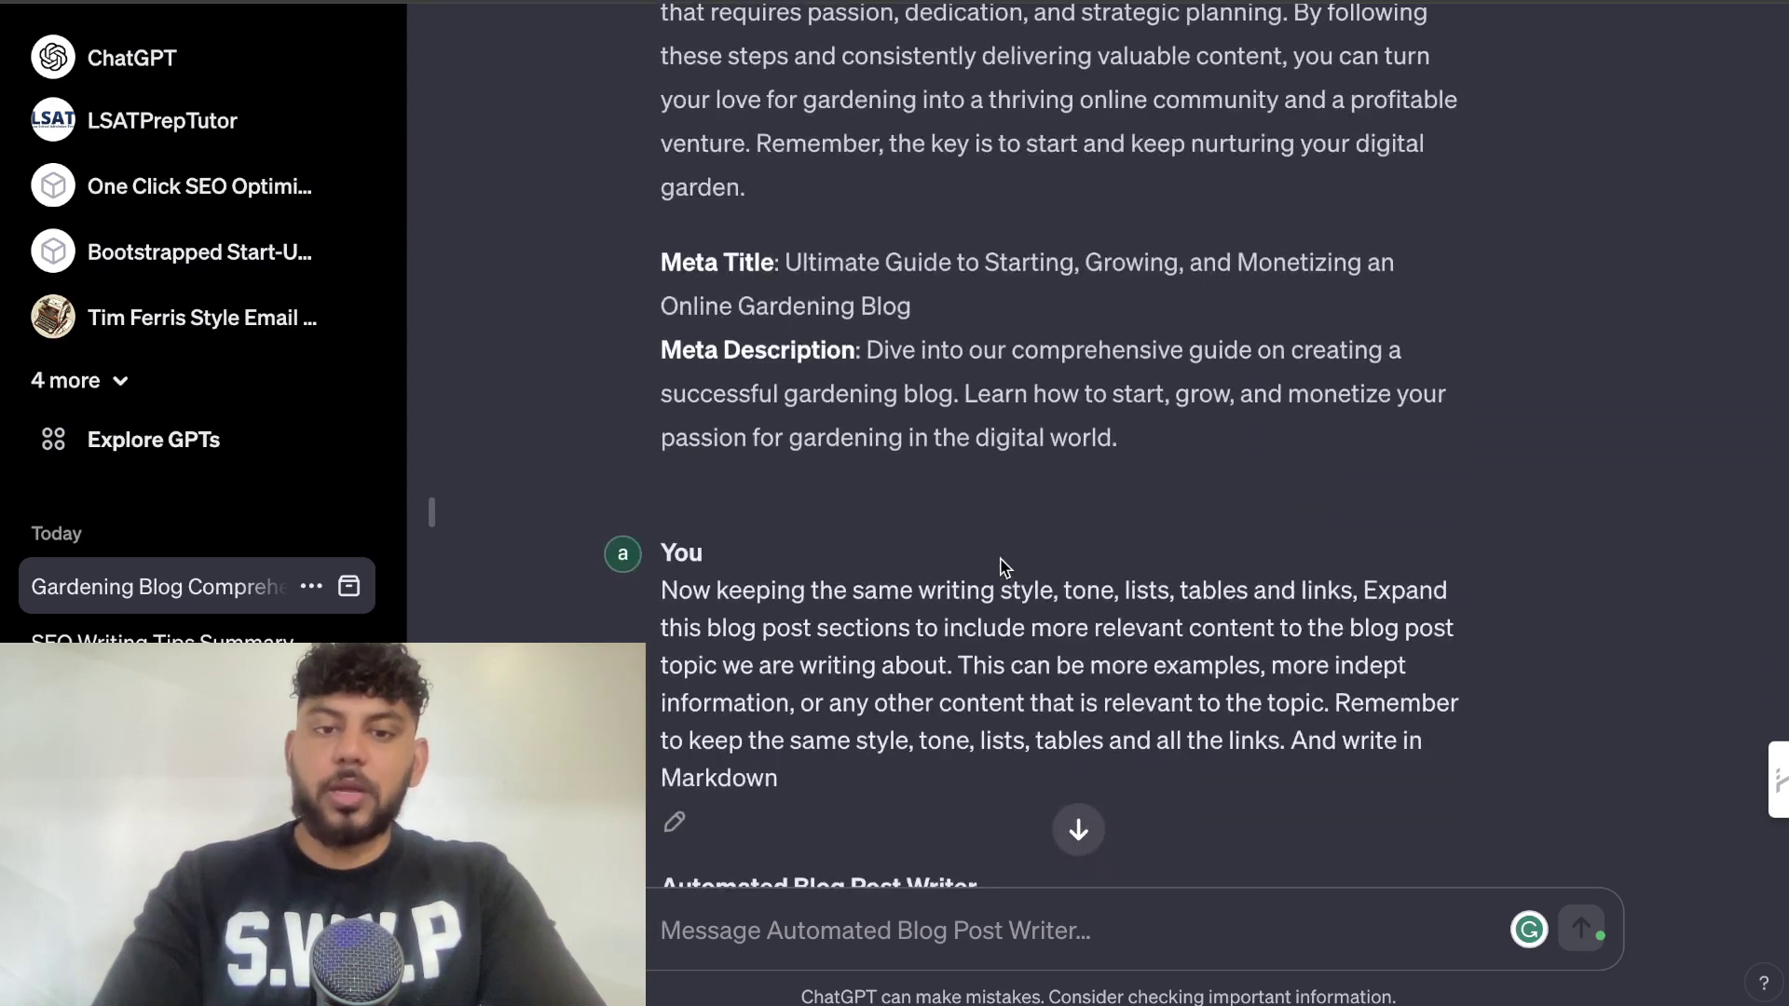
Select the full text of the expansion prompt in the conversation.
scroll(1004, 567, down, 3)
scroll(1004, 567, down, 9)
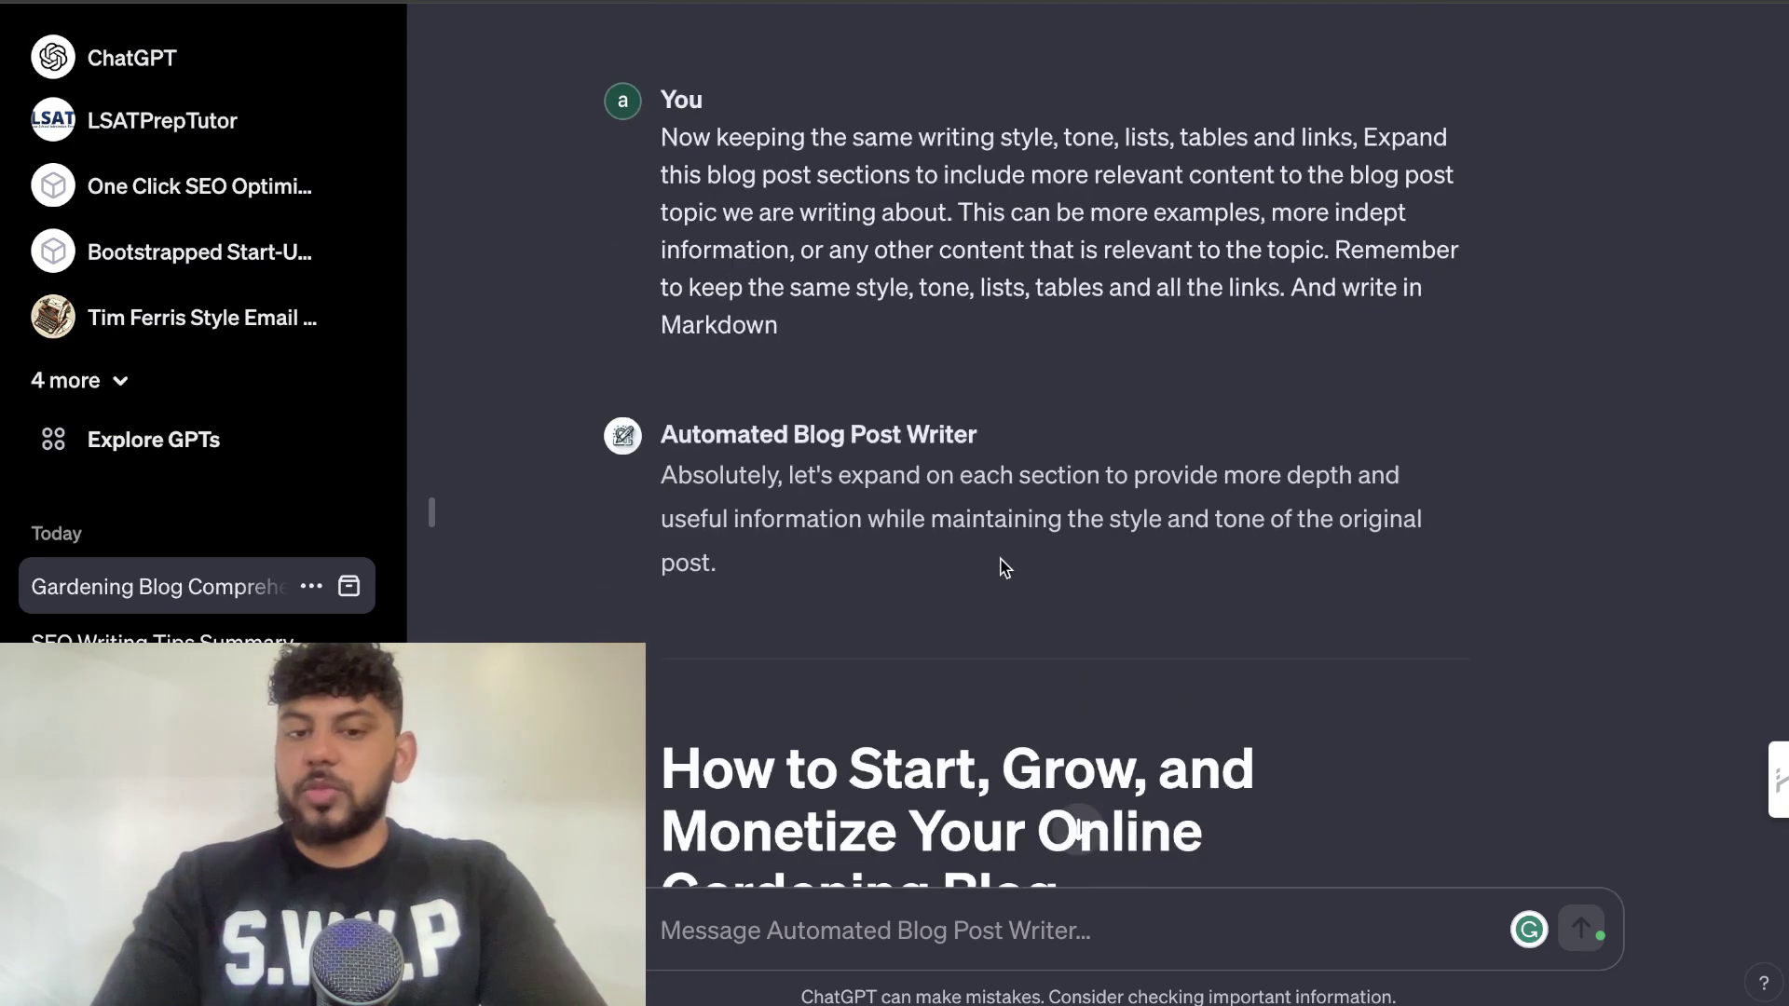
scroll(950, 505, up, 5)
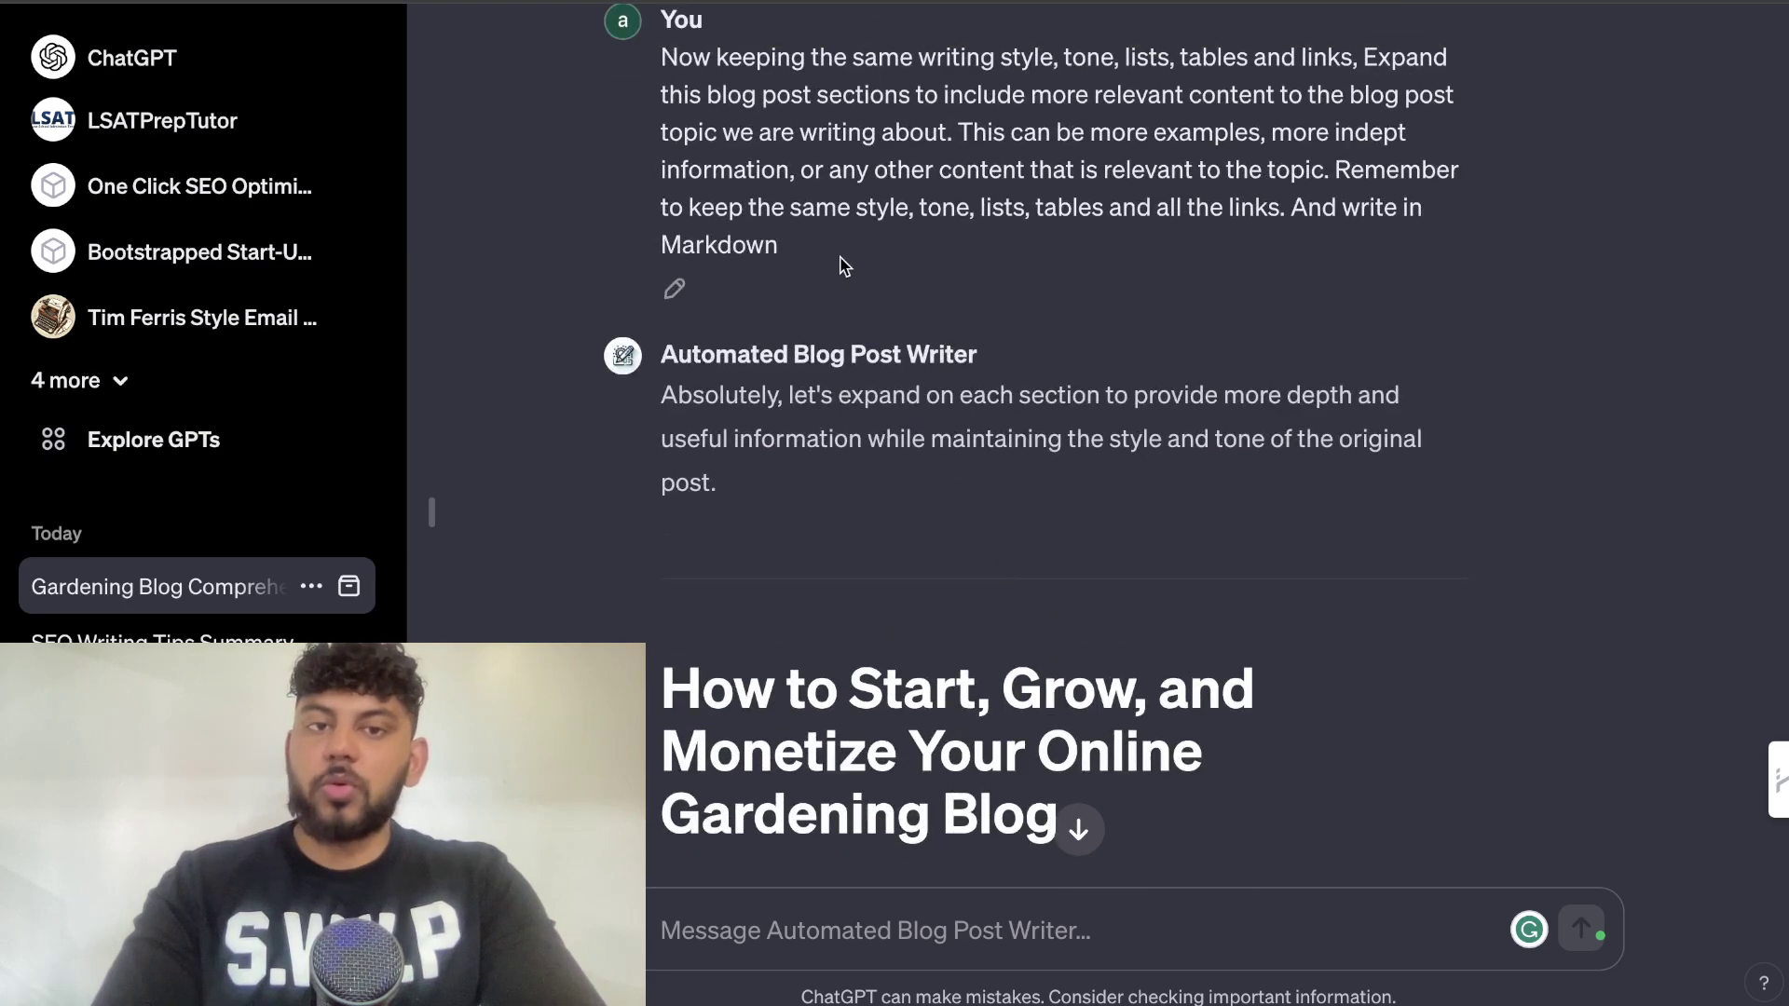
scroll(843, 267, up, 1)
triple_click(888, 252)
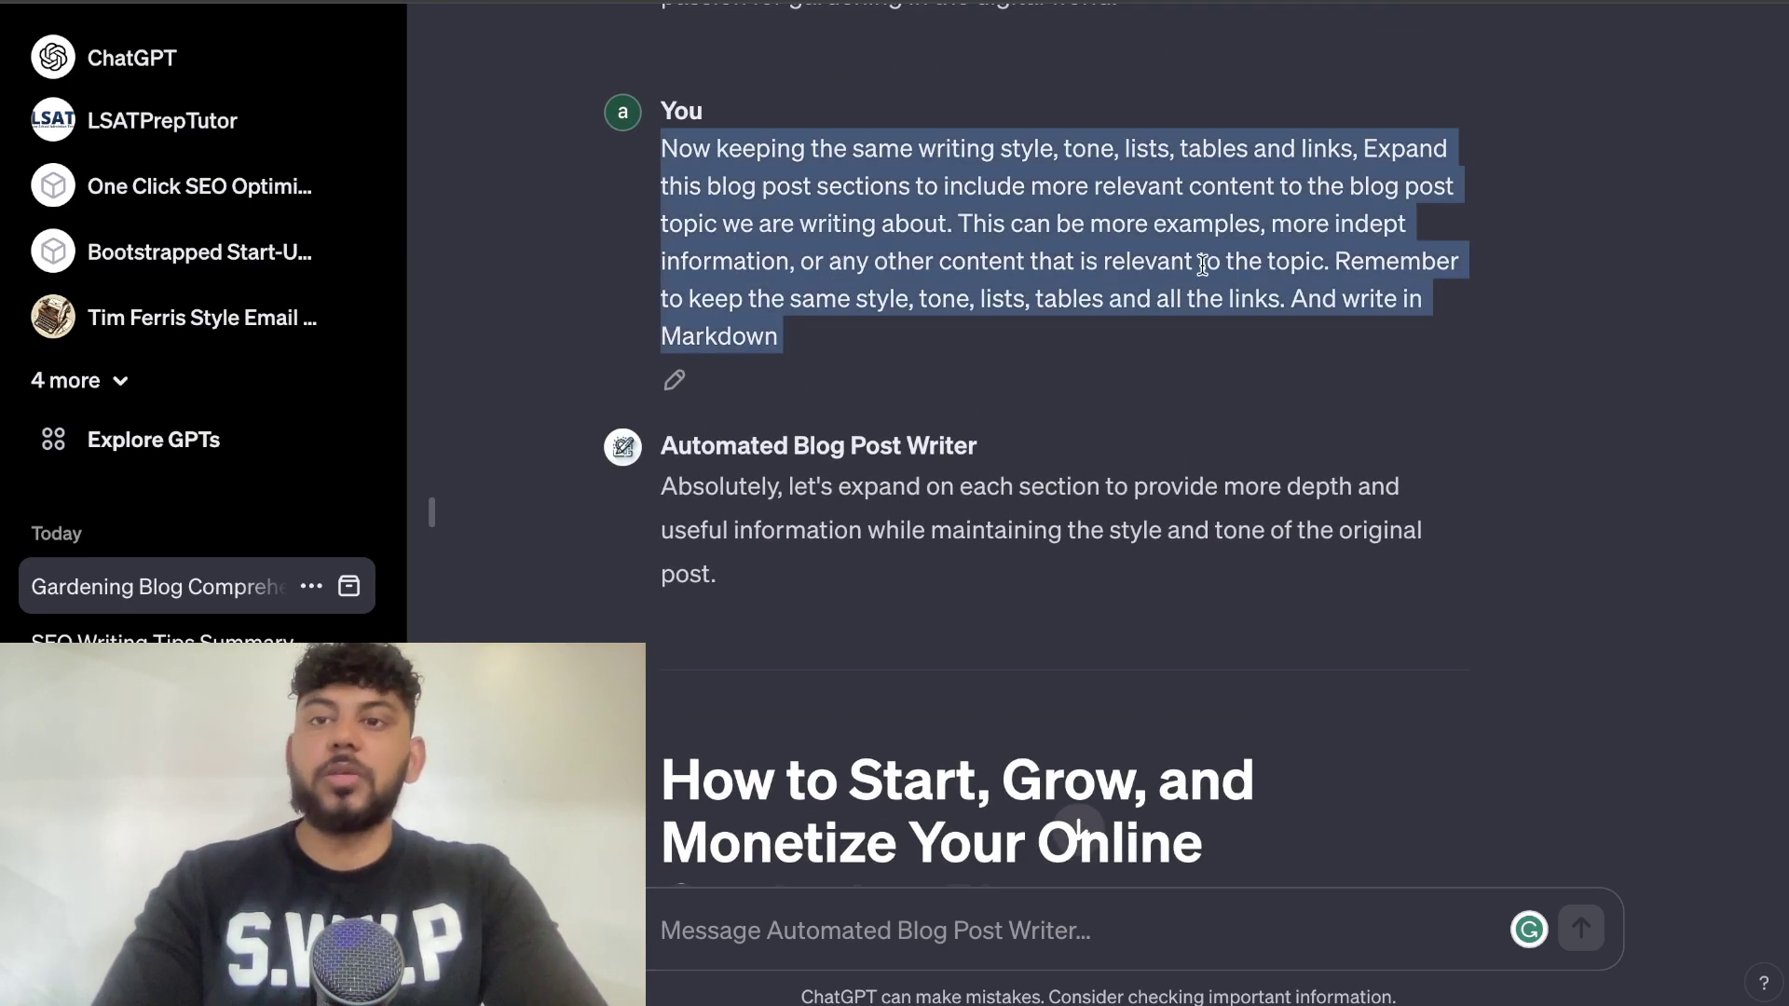
Scroll the expanded post down to its Conclusion, Meta Title and Meta Description.
scroll(1359, 208, down, 10)
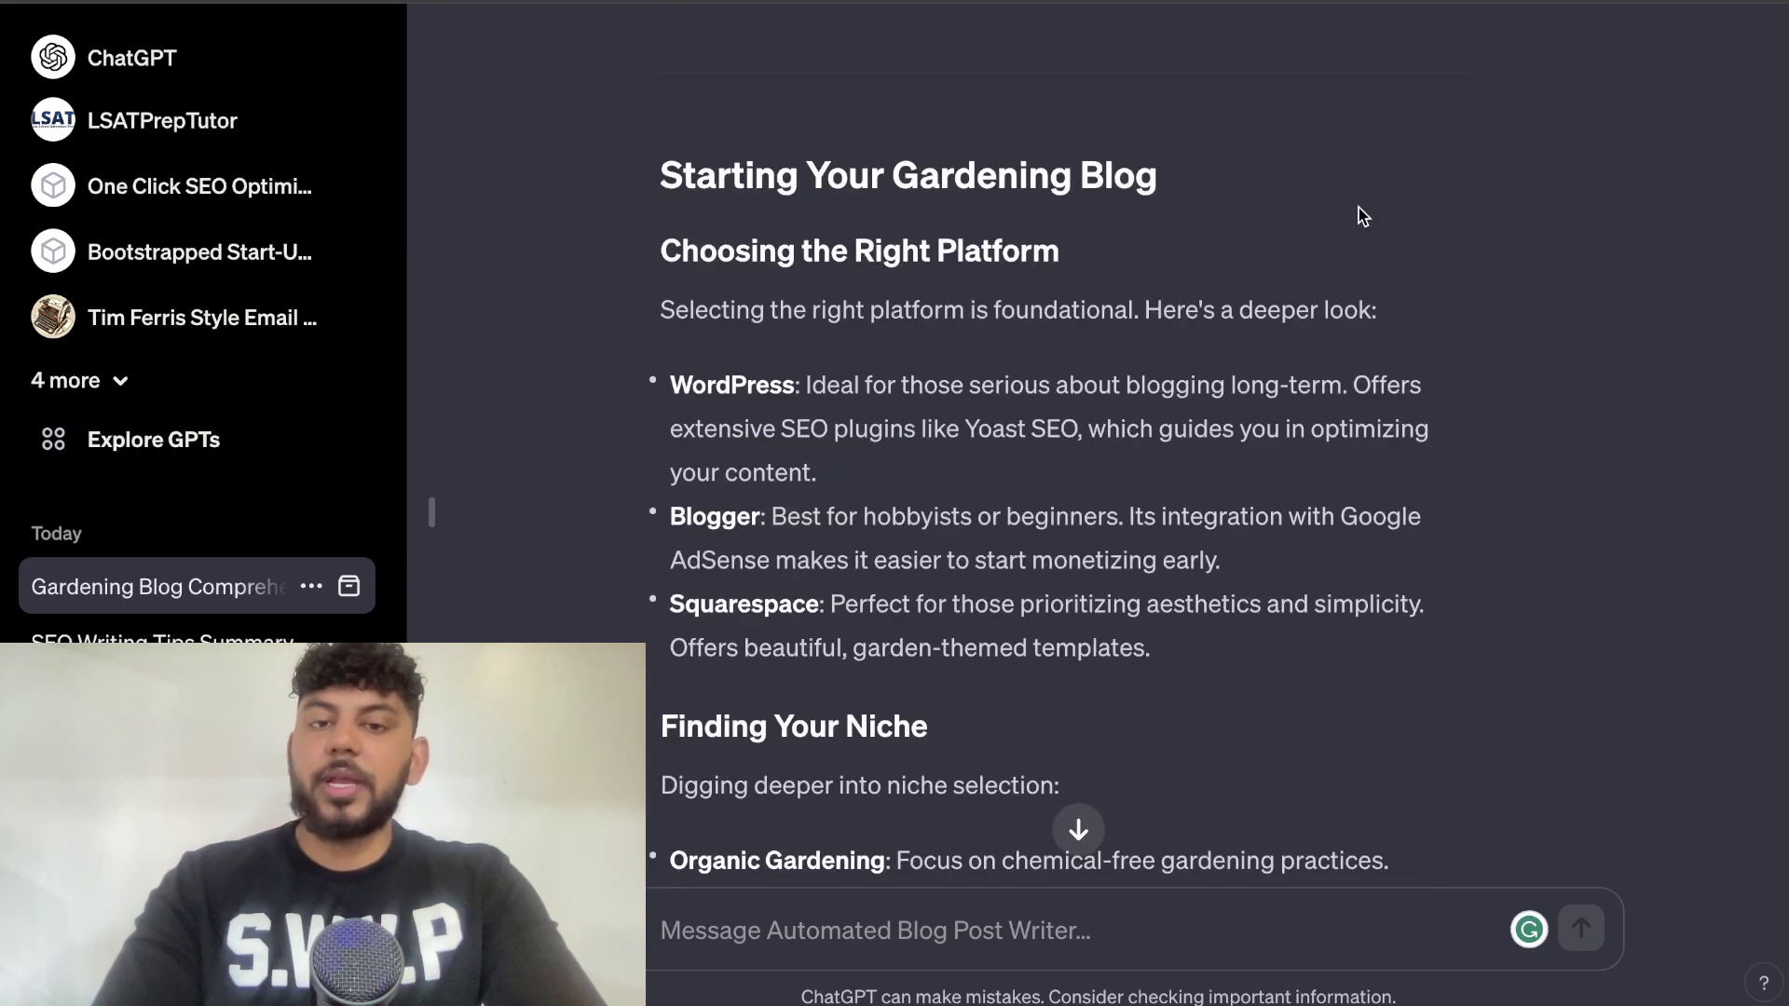
scroll(1359, 209, down, 10)
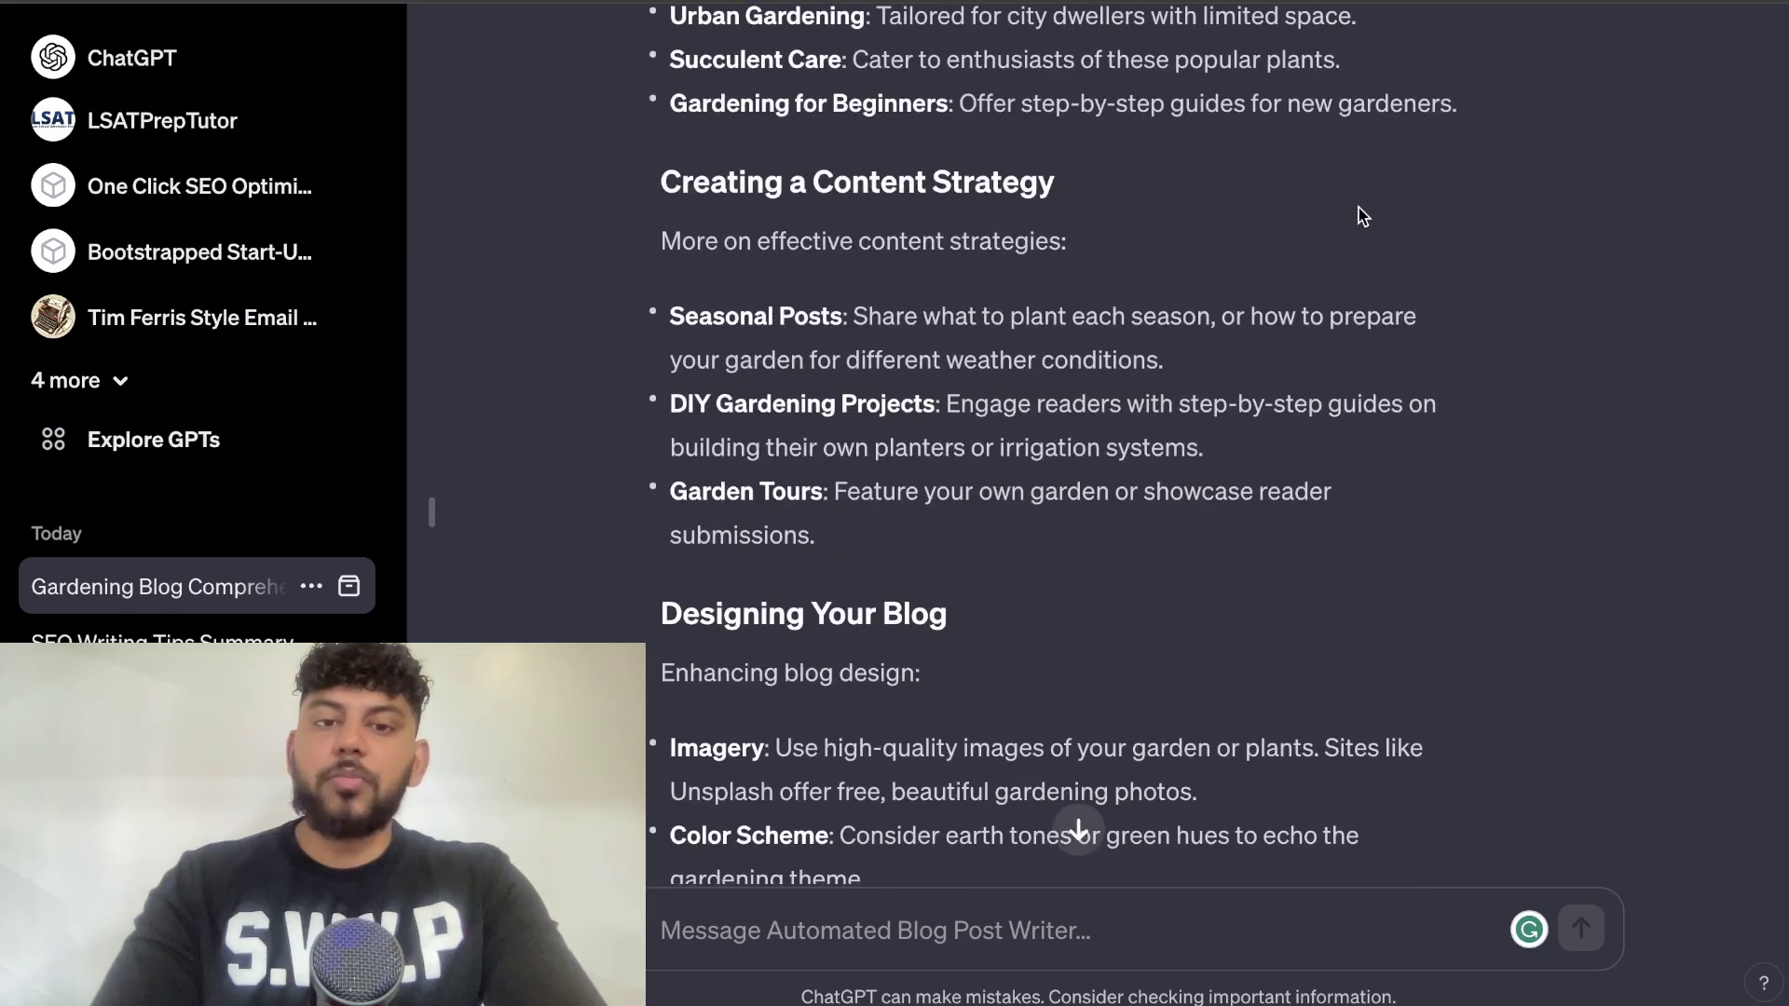
scroll(1358, 208, down, 8)
scroll(1358, 209, up, 2)
scroll(1358, 209, down, 12)
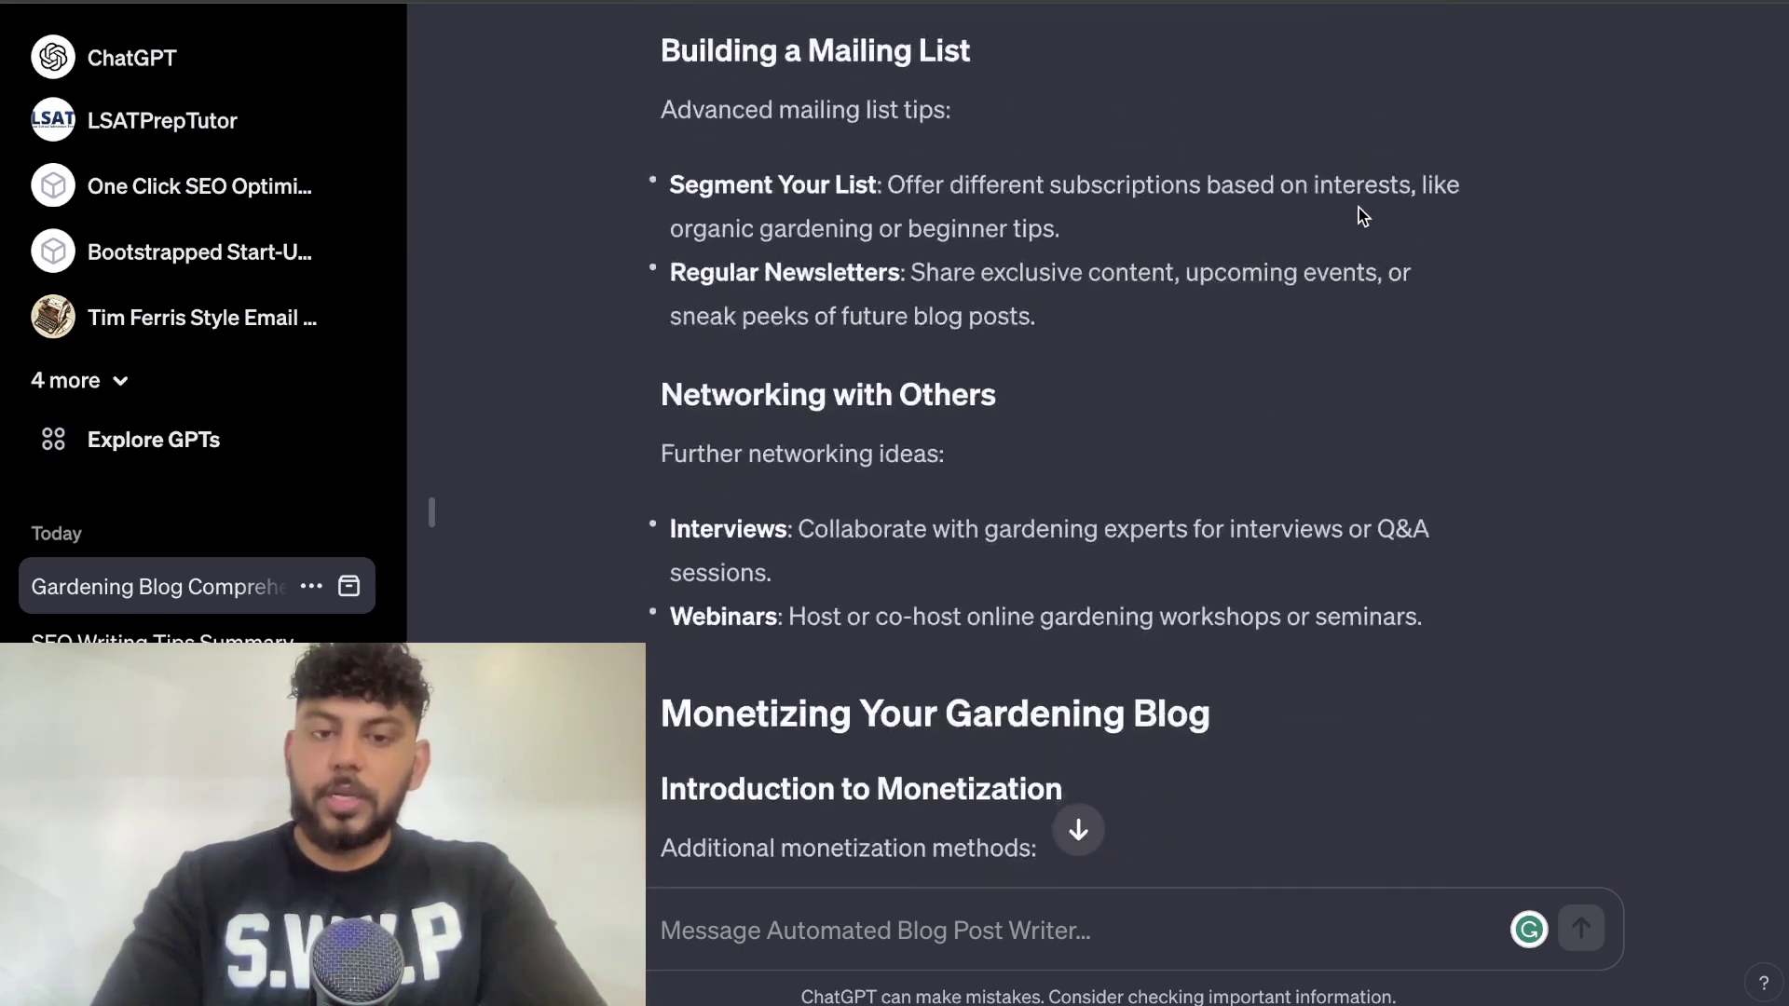
scroll(1358, 209, down, 6)
scroll(1359, 208, down, 10)
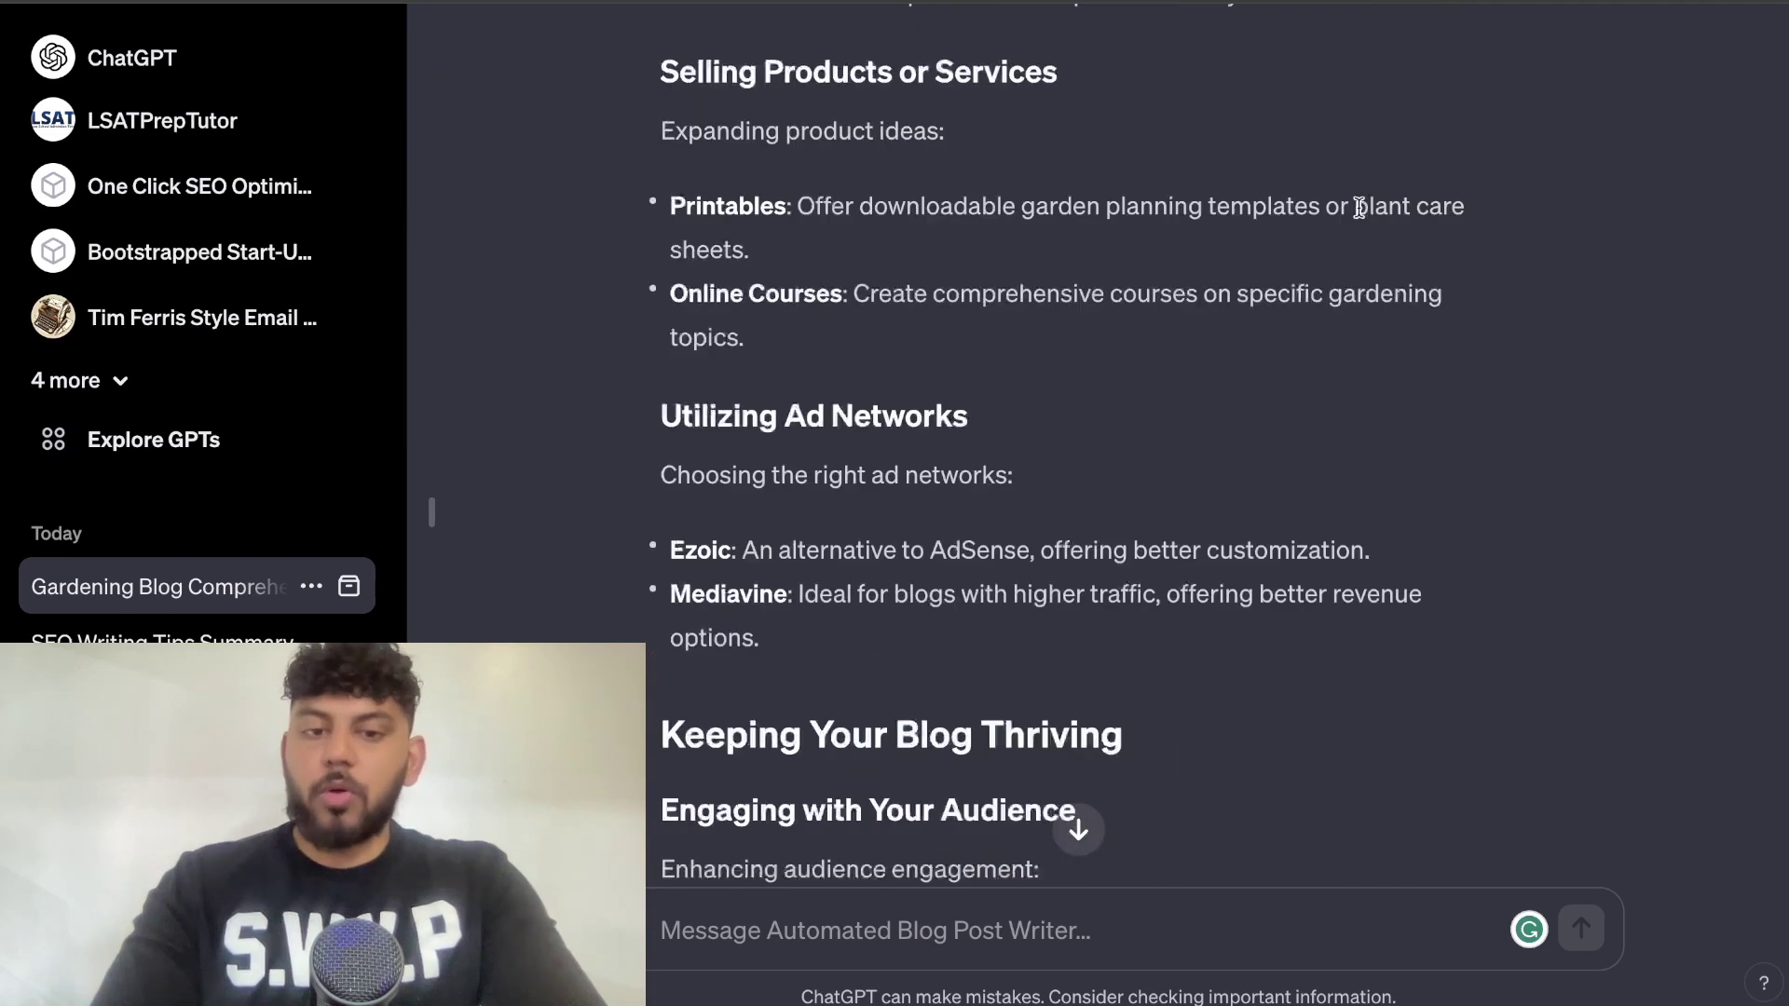
scroll(1359, 208, down, 6)
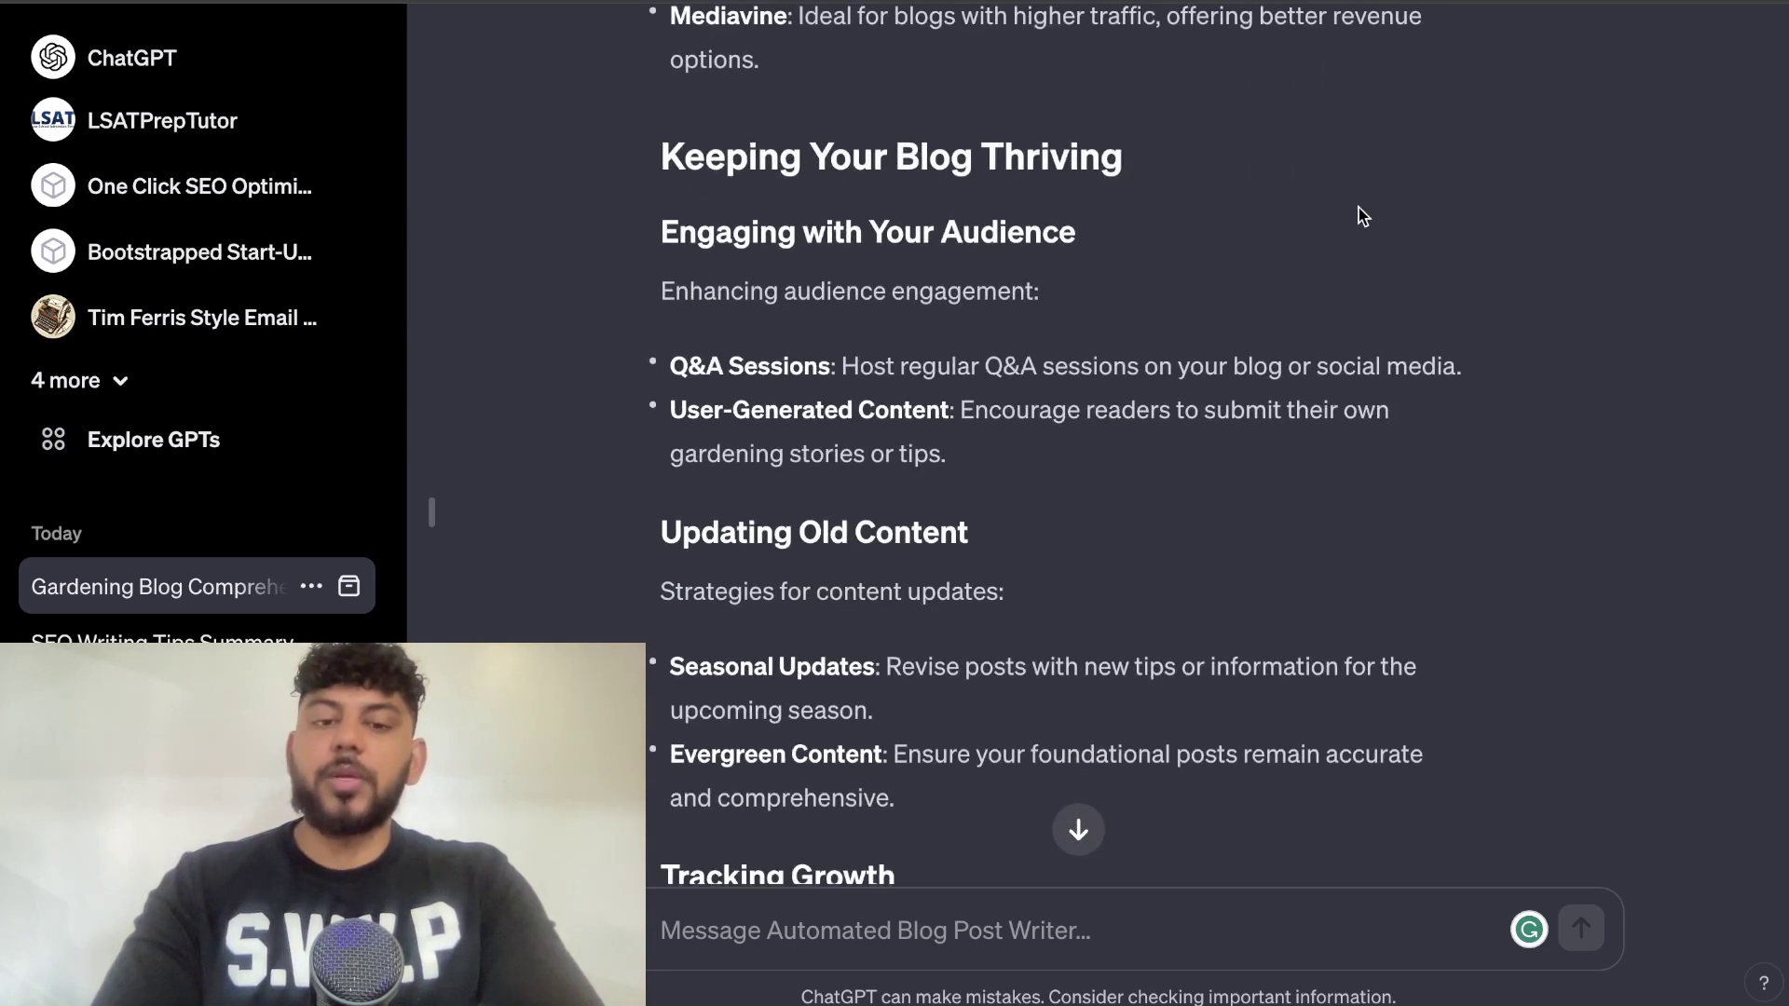
scroll(1358, 208, down, 10)
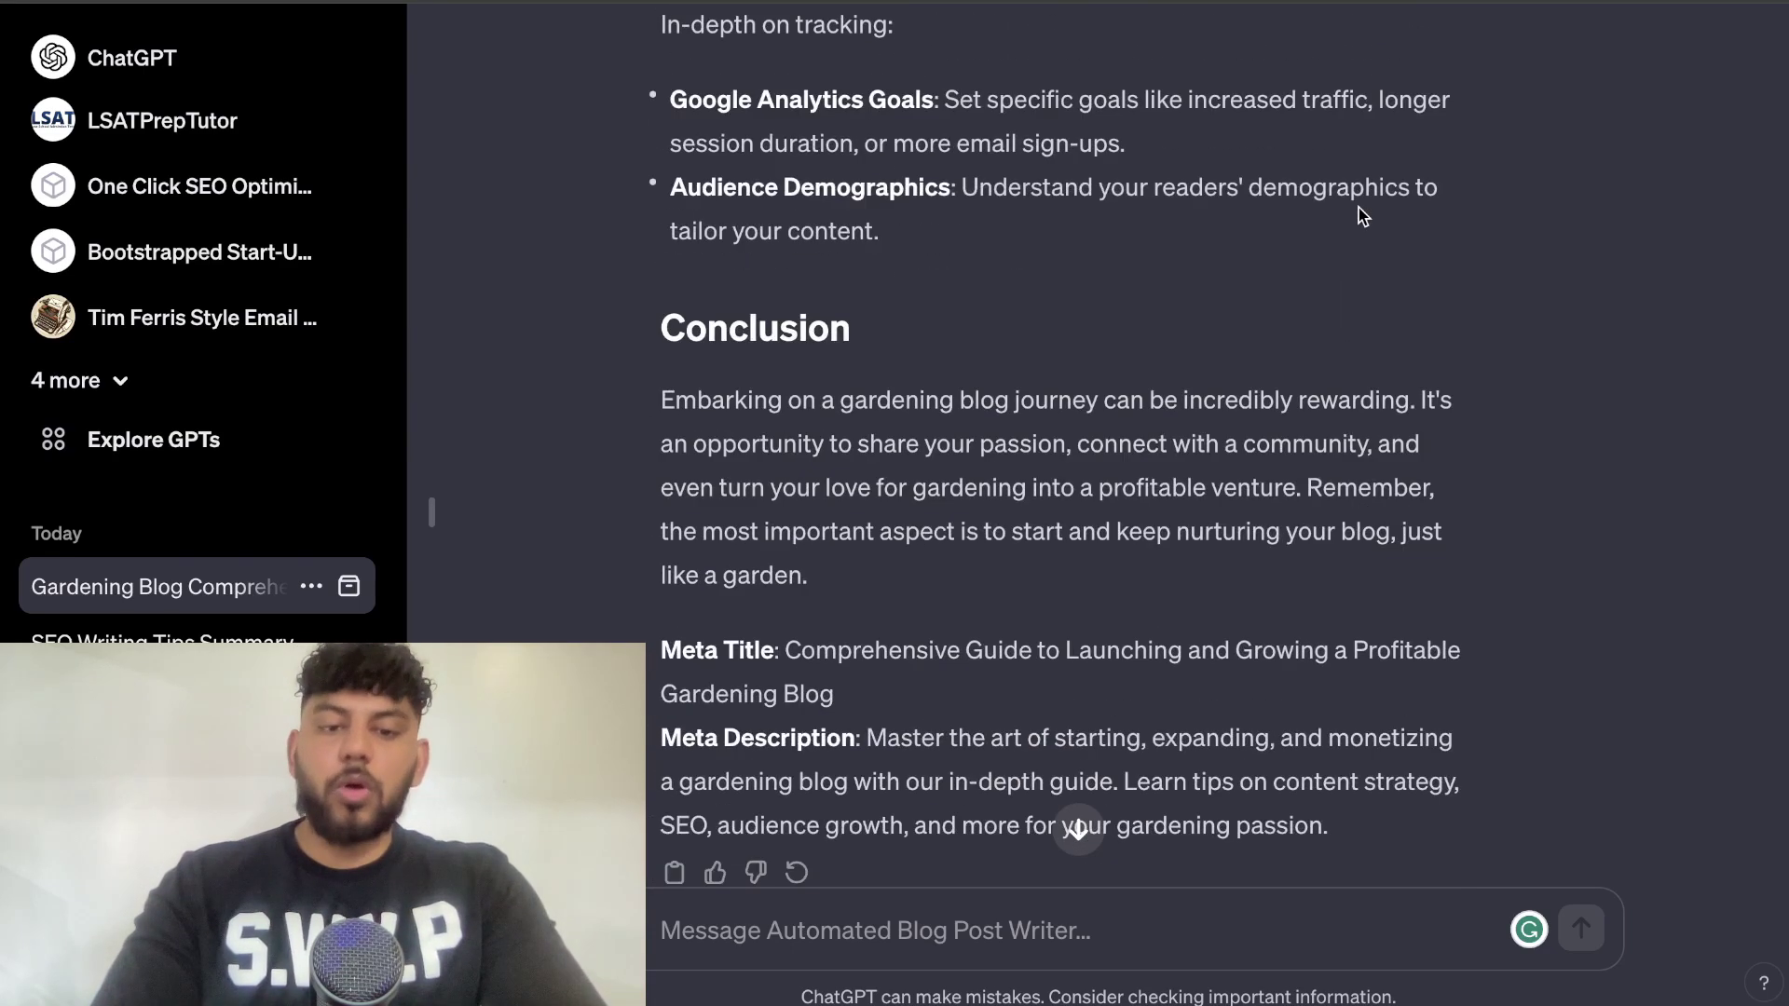
scroll(1358, 214, down, 1)
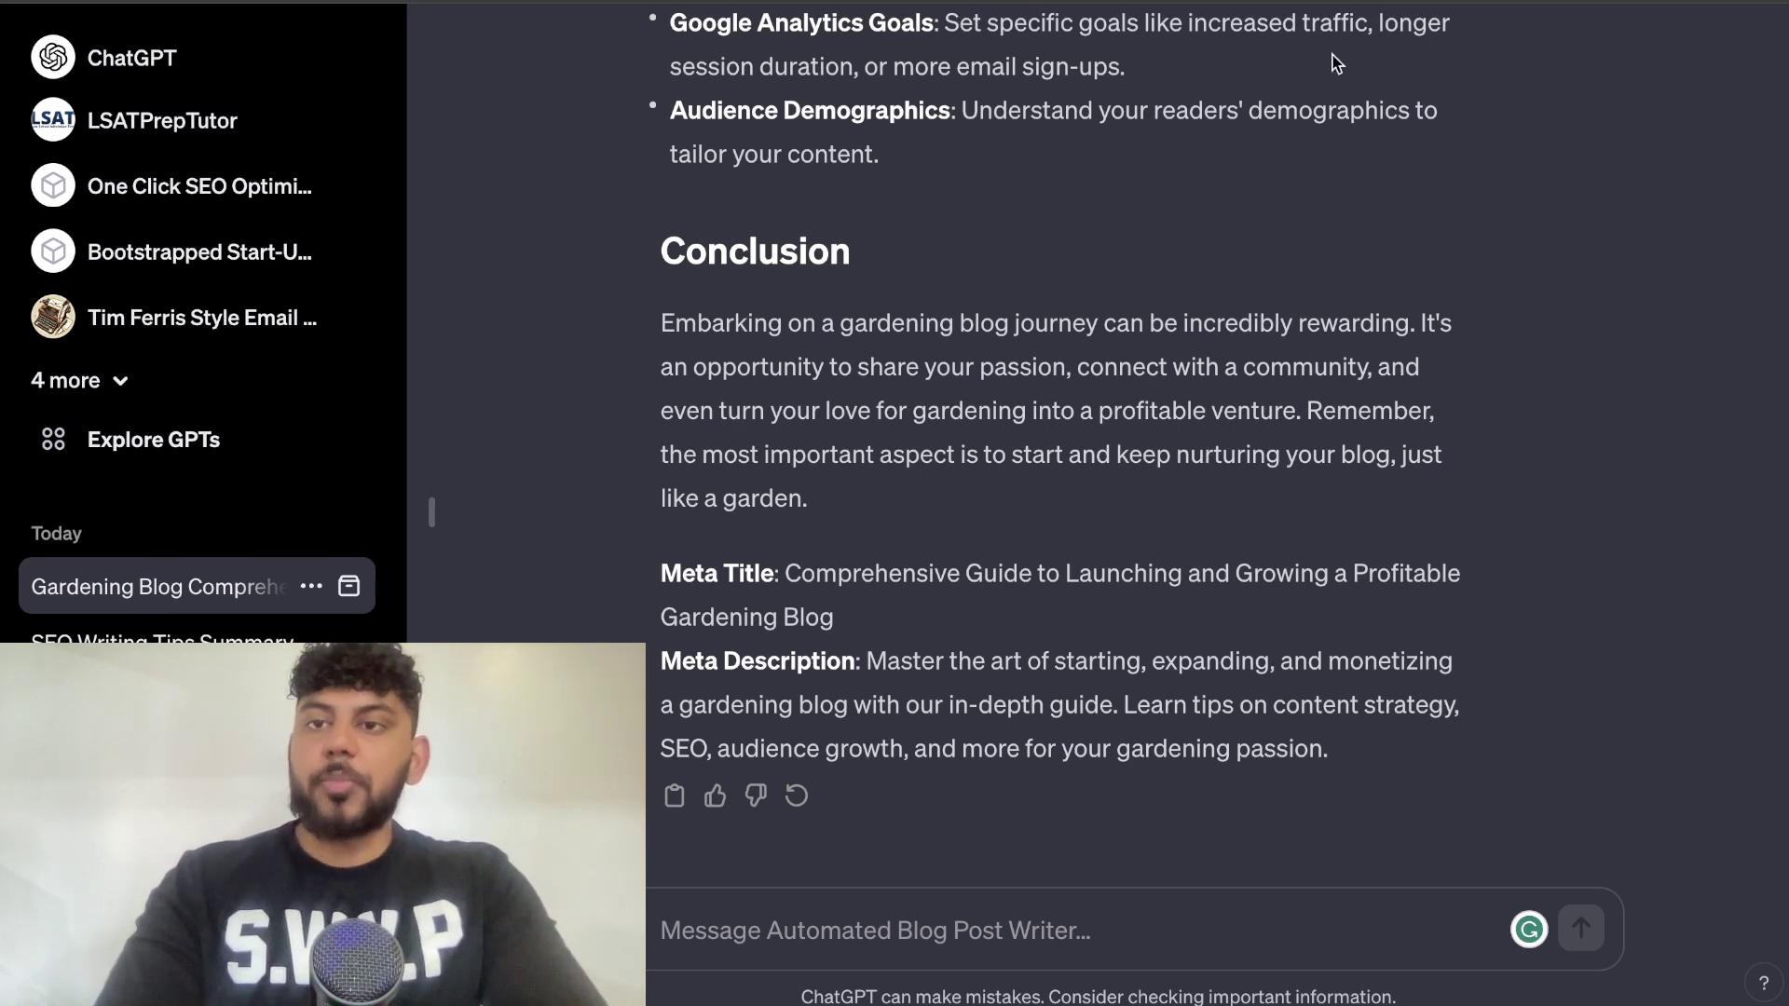
Compare with the Playground draft, then return to the ChatGPT blog post.
key(ctrl+Tab)
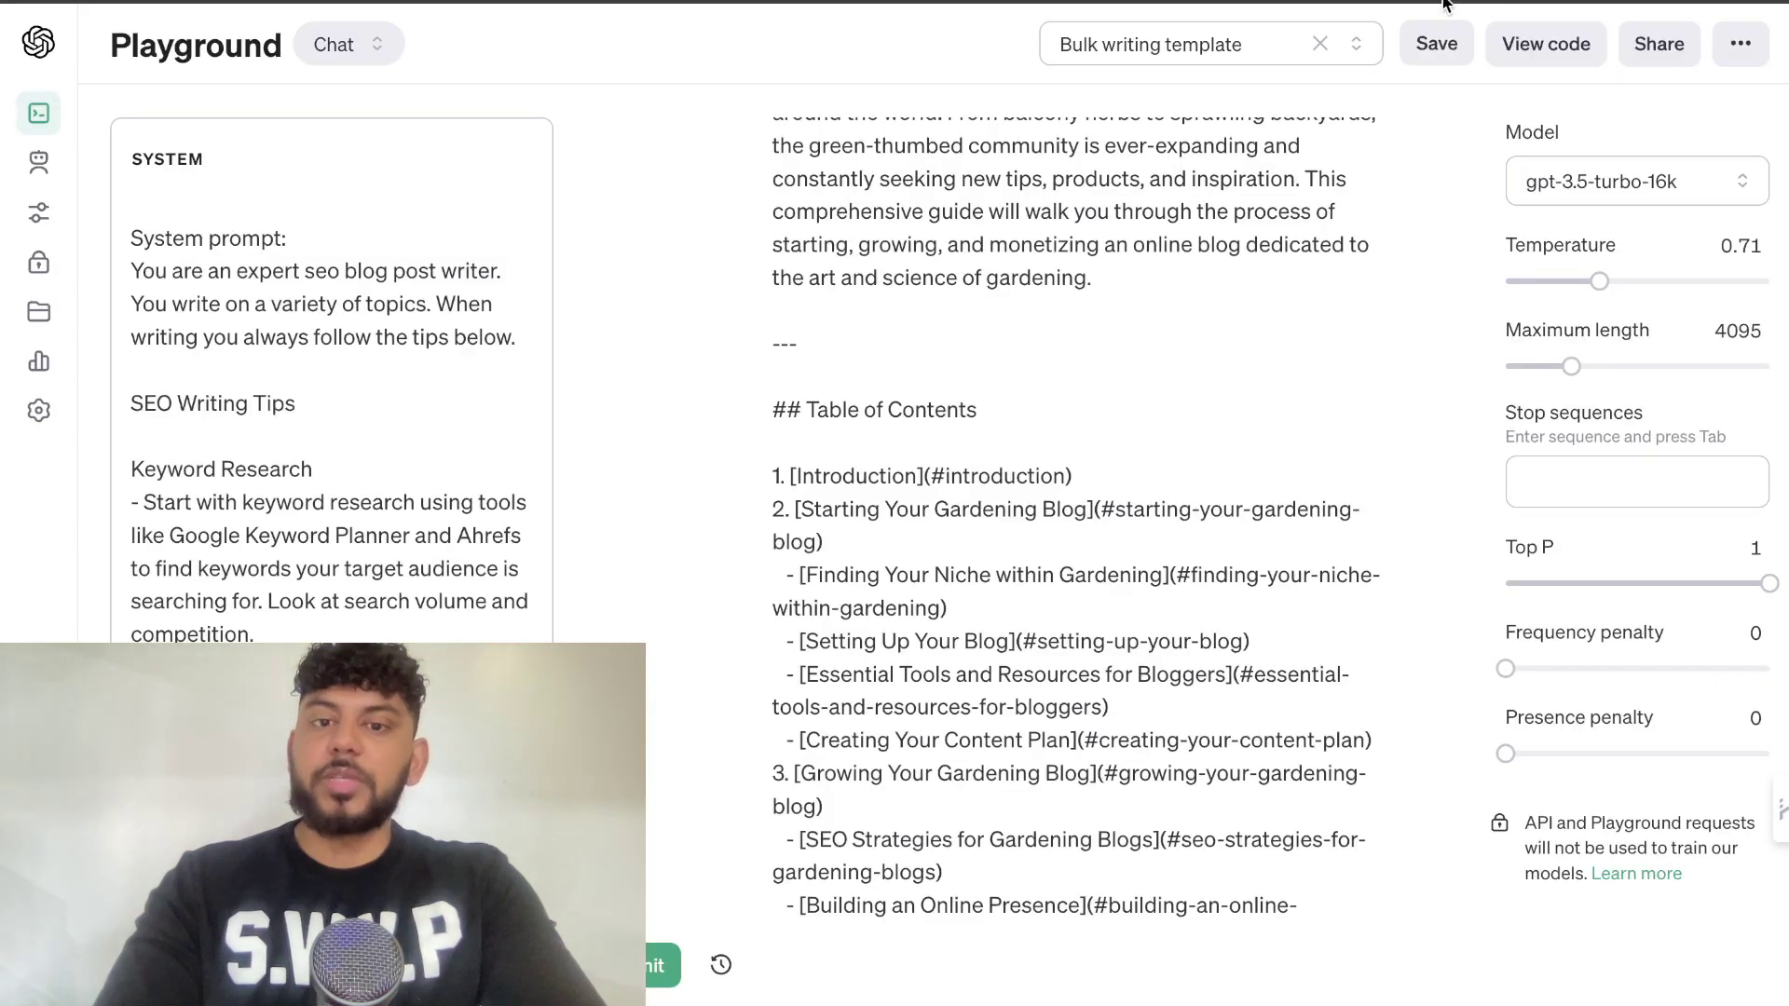
scroll(1196, 446, up, 6)
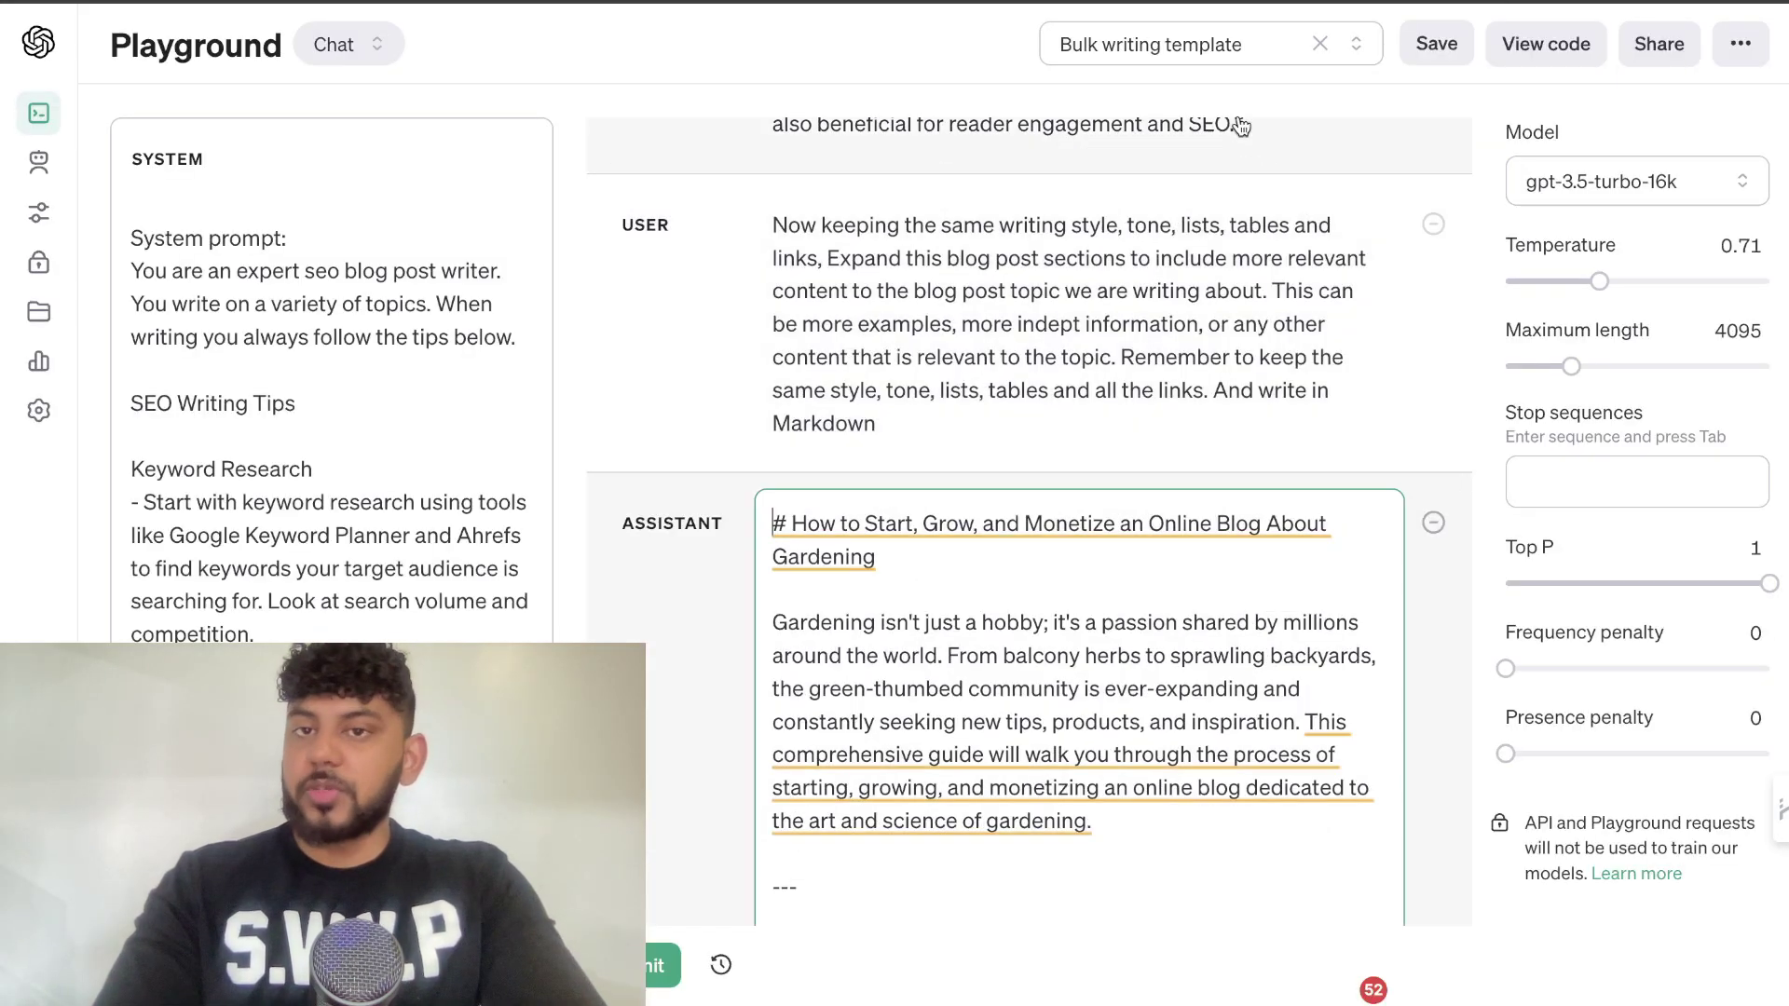
key(ctrl+Tab)
key(ctrl+Tab)
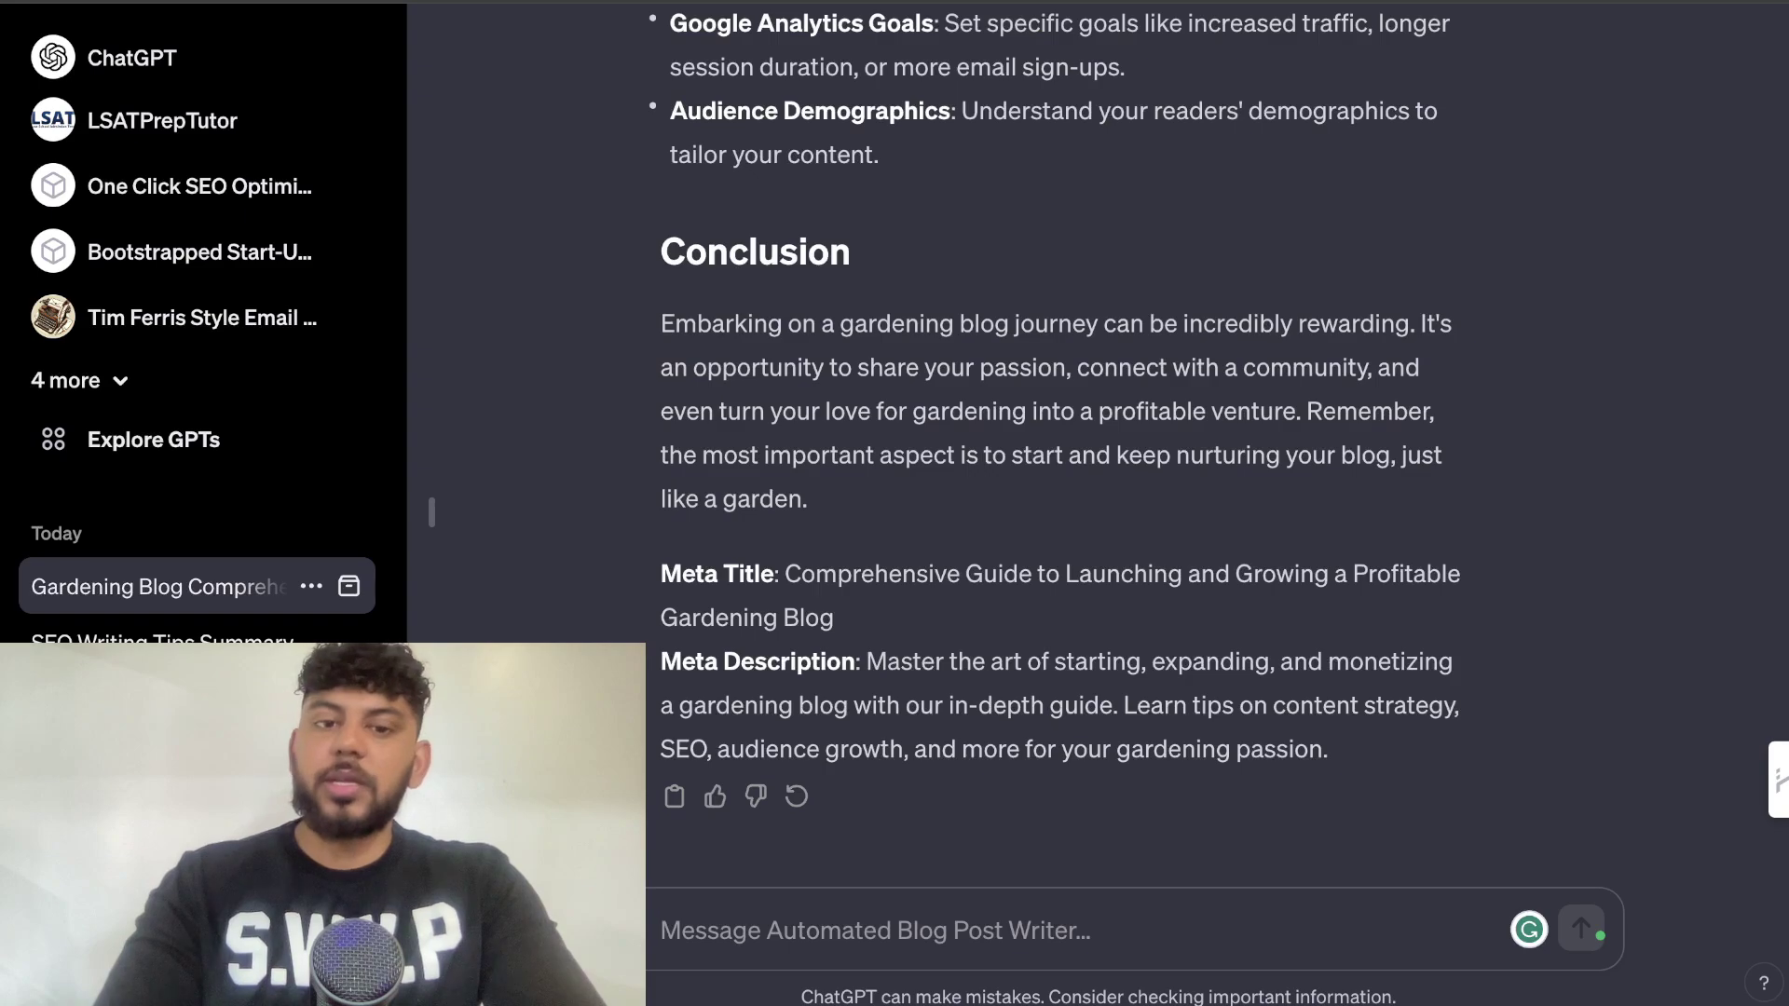
scroll(1165, 391, up, 10)
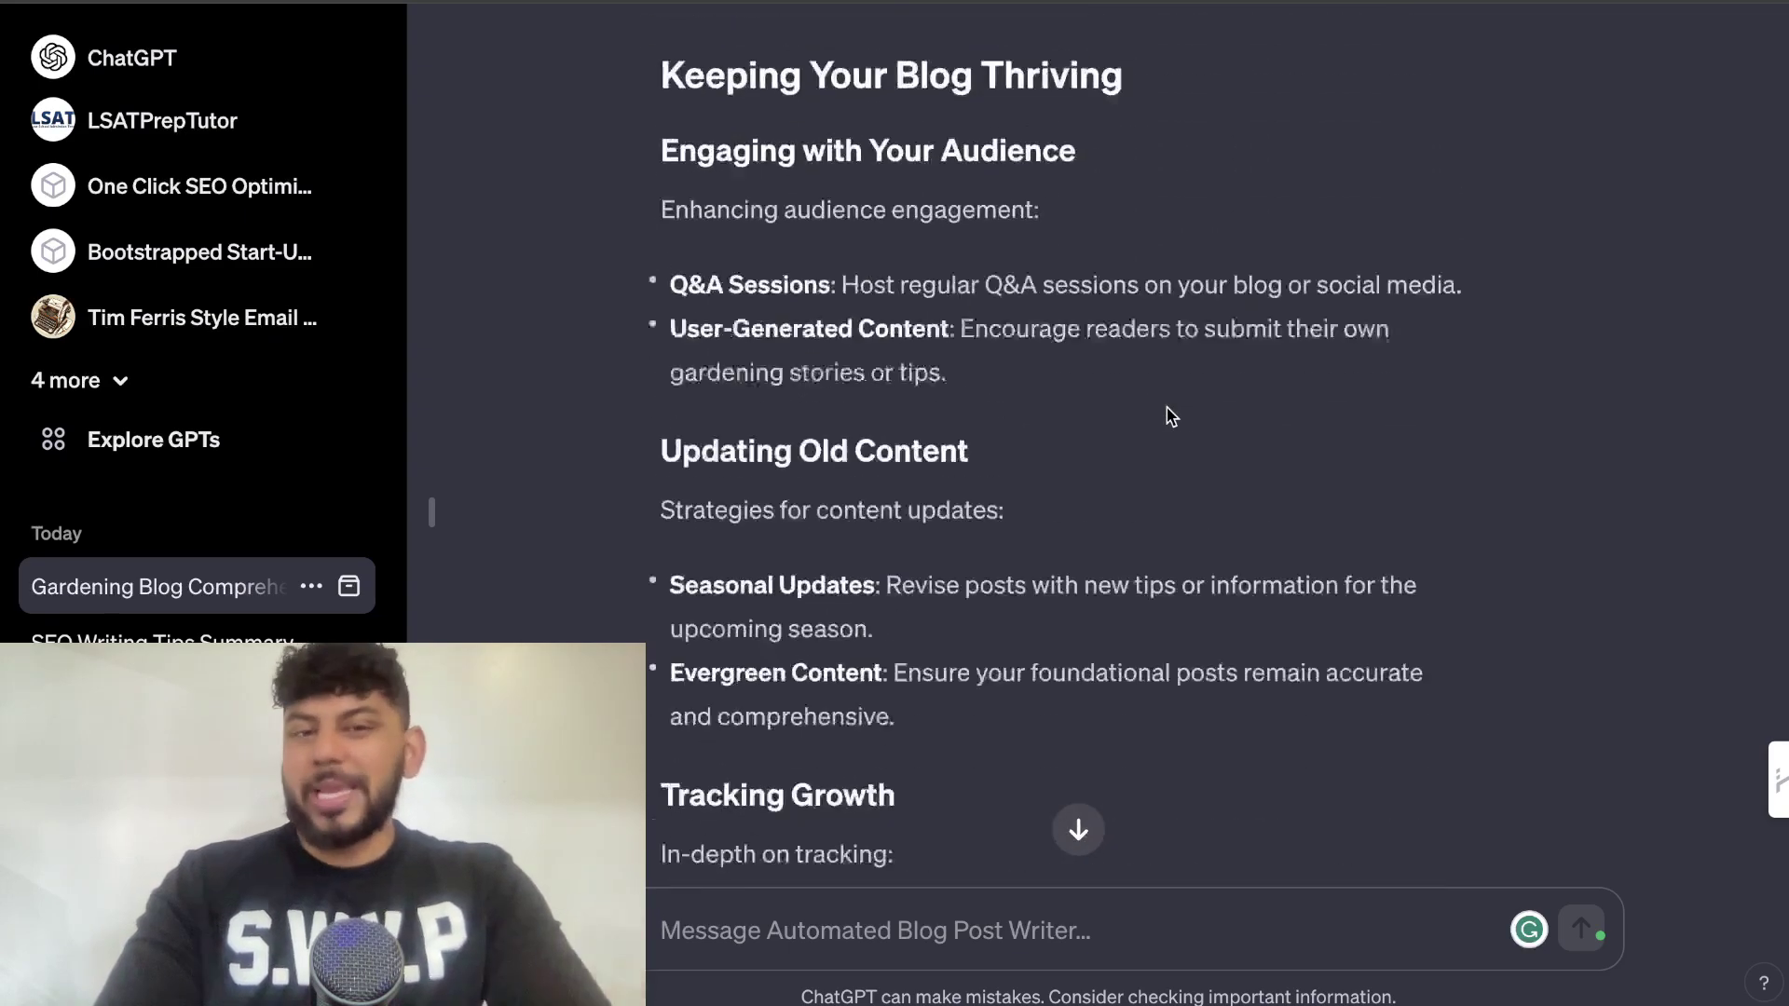
scroll(1172, 416, up, 18)
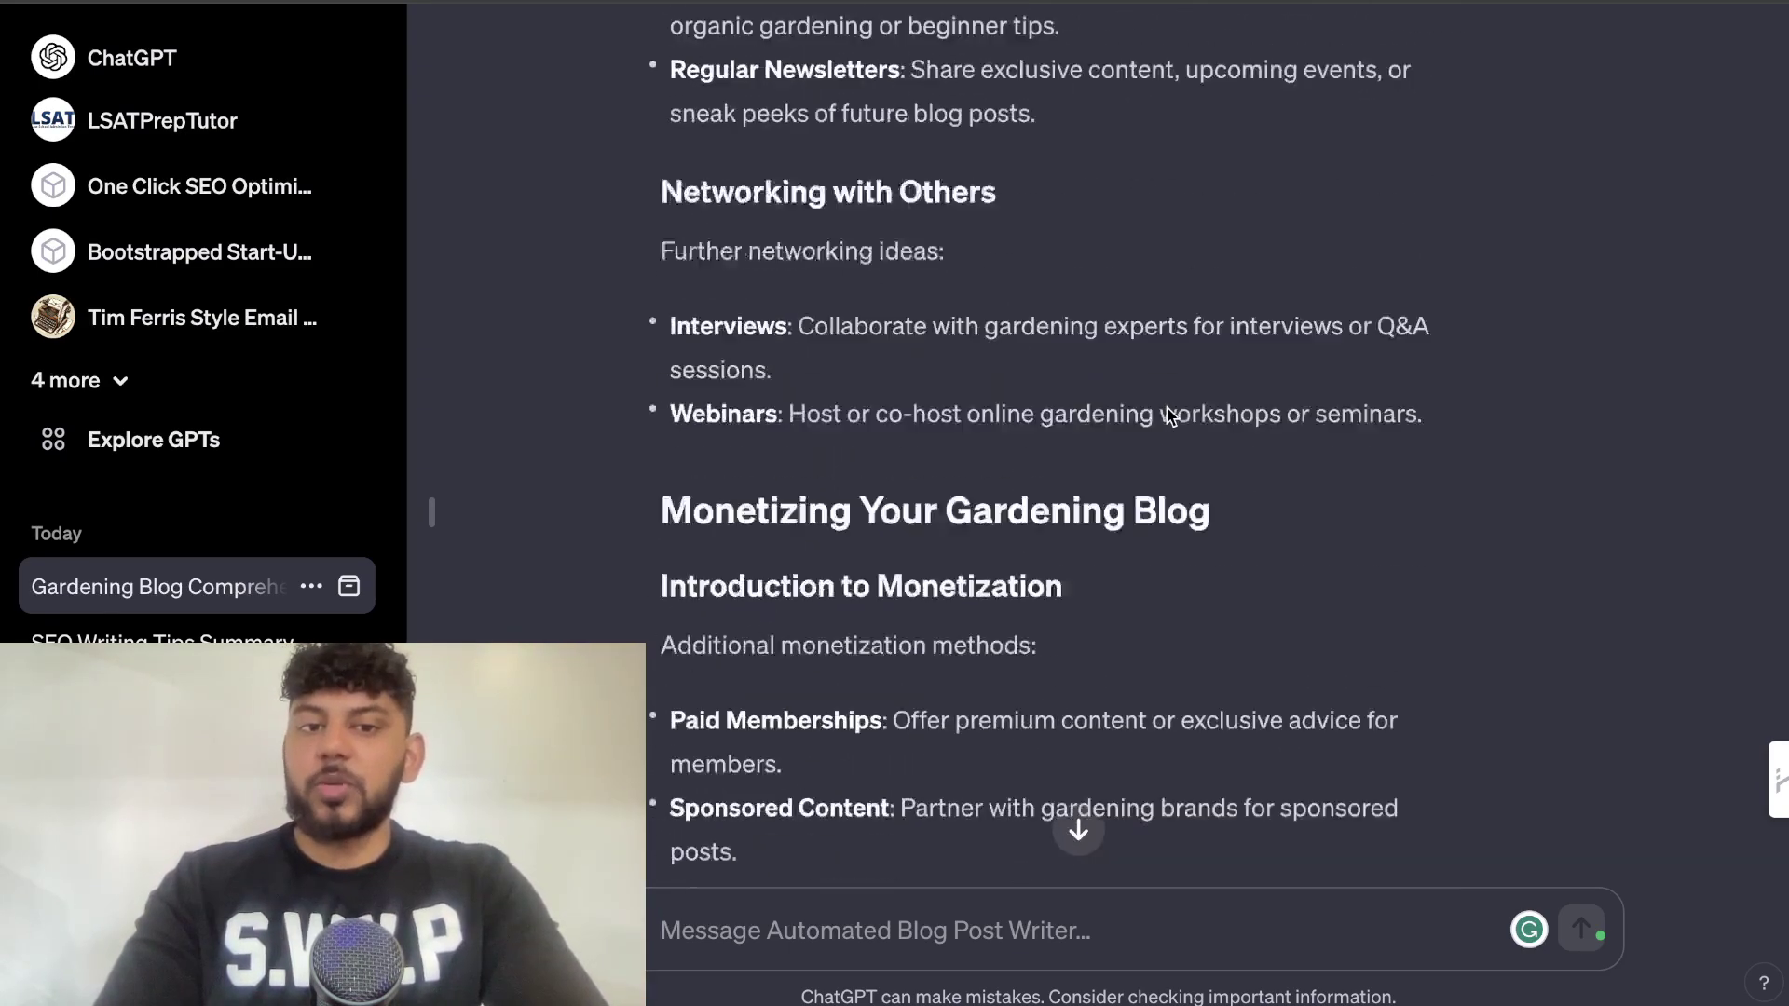
scroll(1171, 416, up, 20)
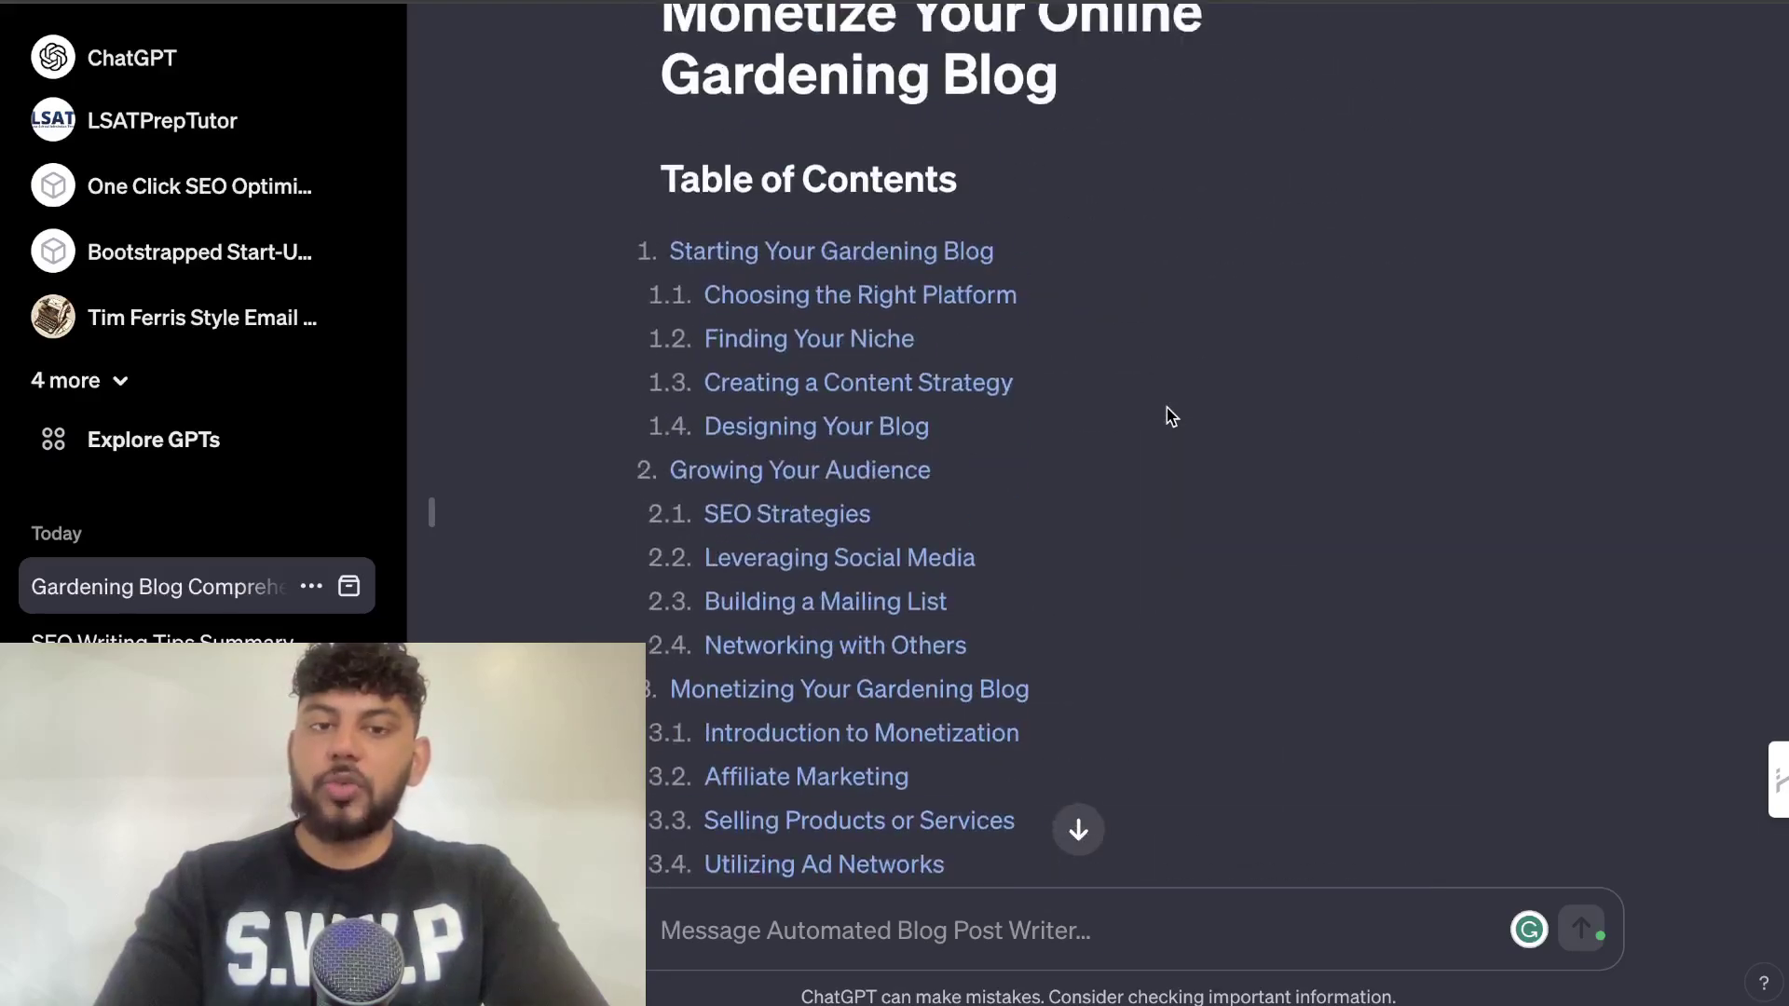
scroll(1171, 415, up, 15)
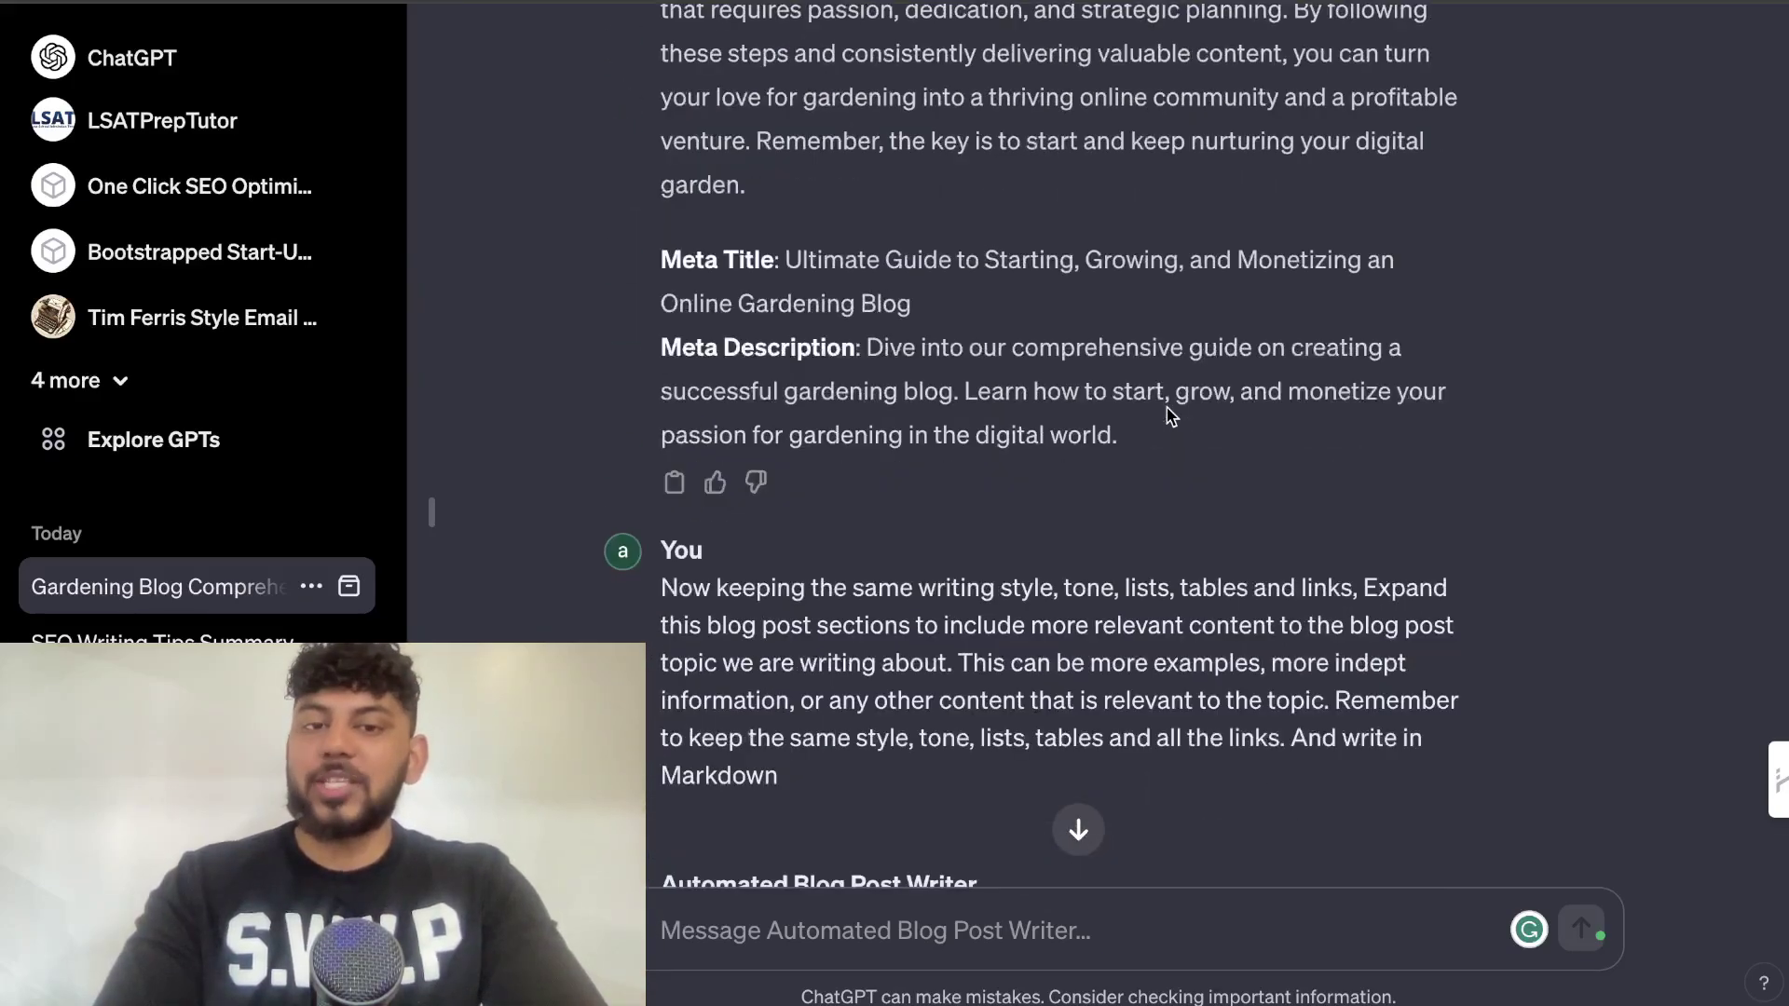
scroll(1172, 415, up, 8)
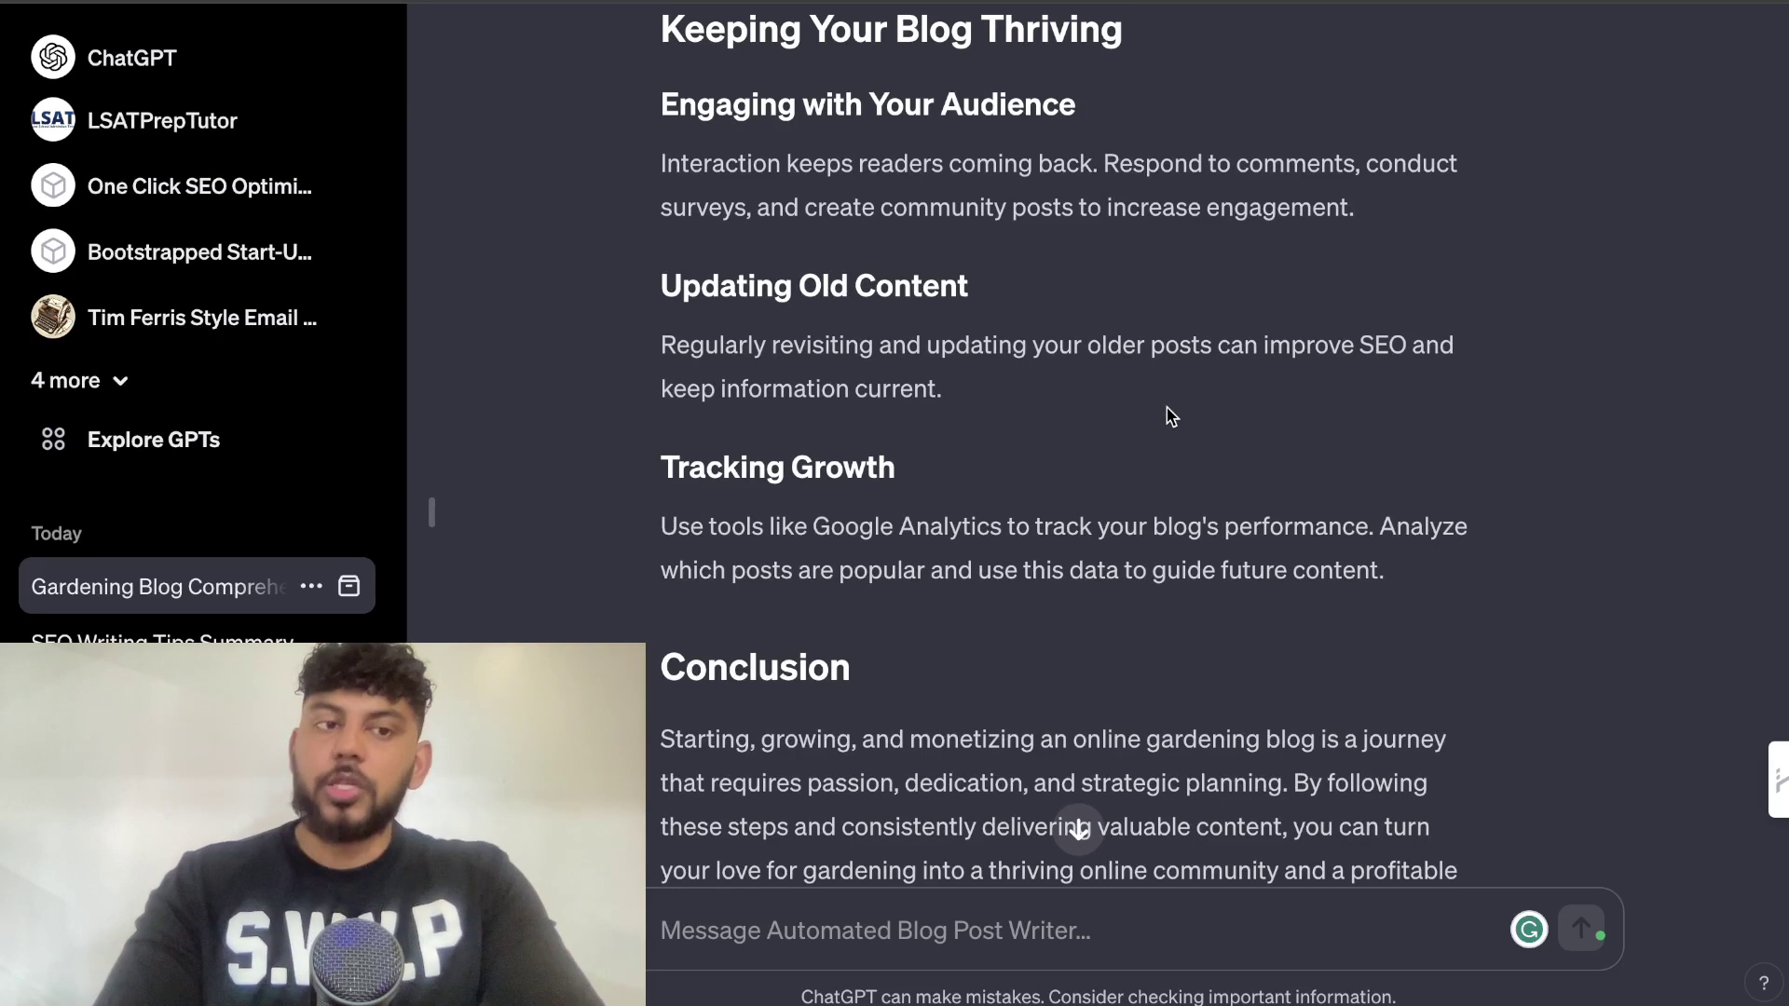
scroll(1171, 415, up, 5)
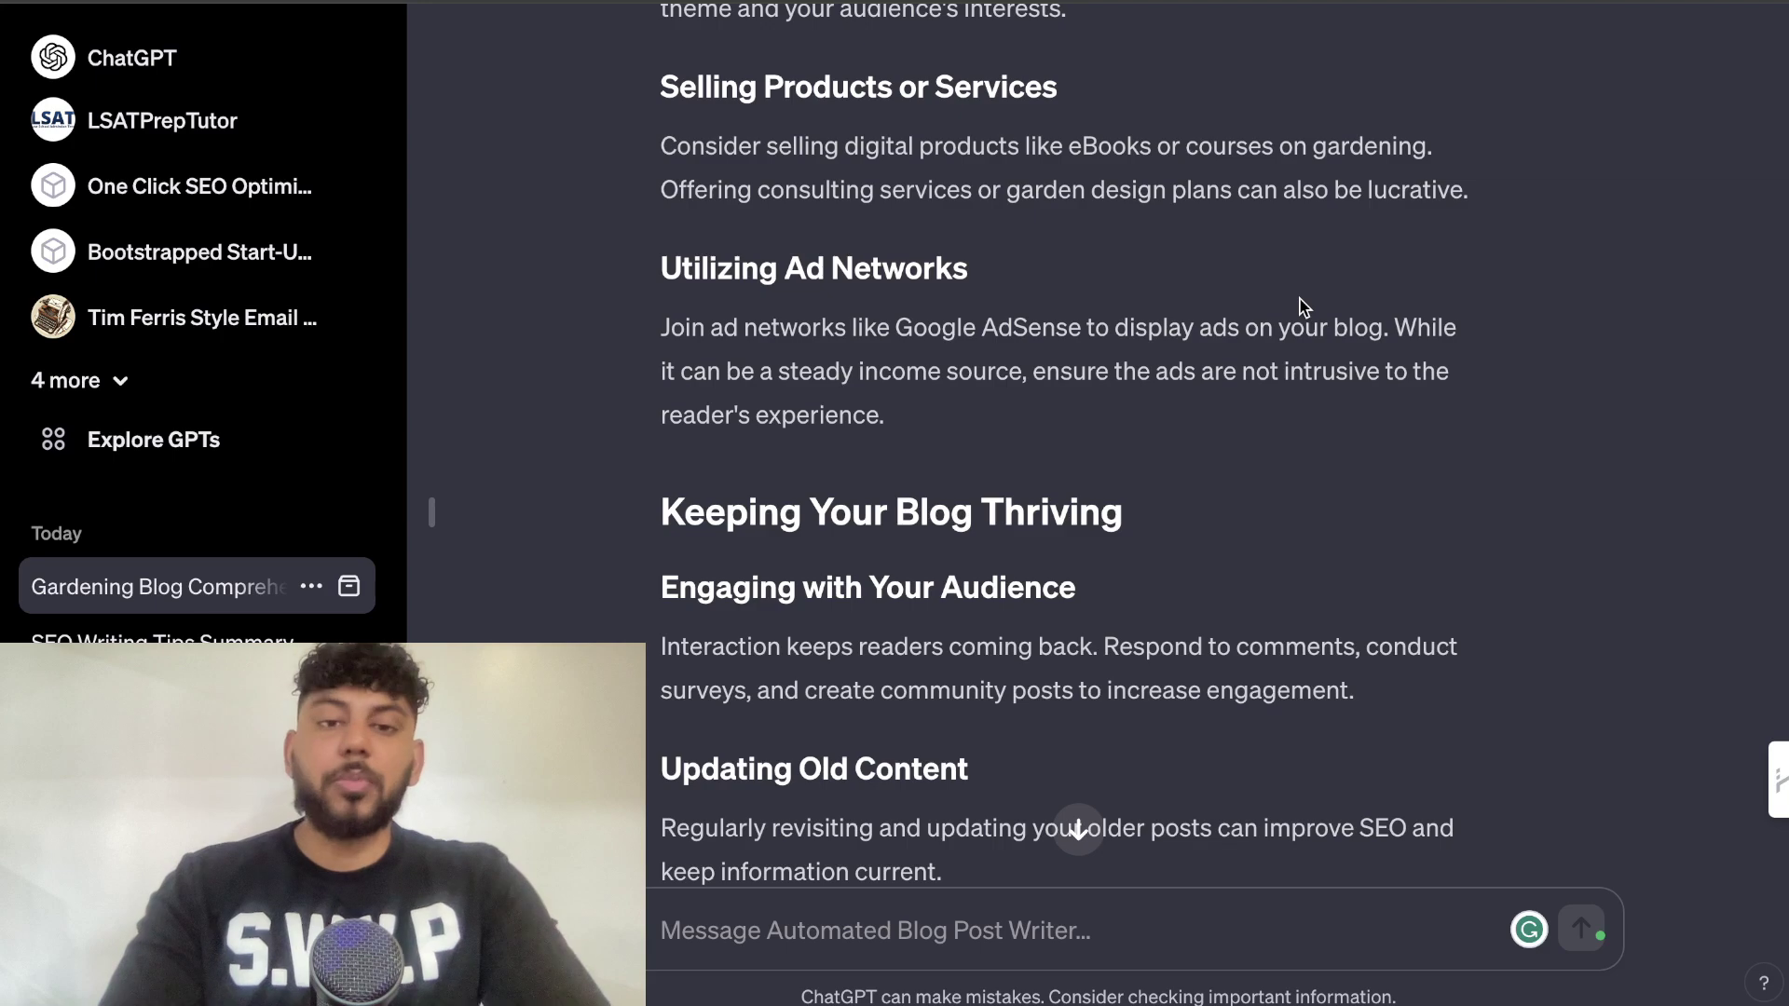
scroll(1303, 308, down, 15)
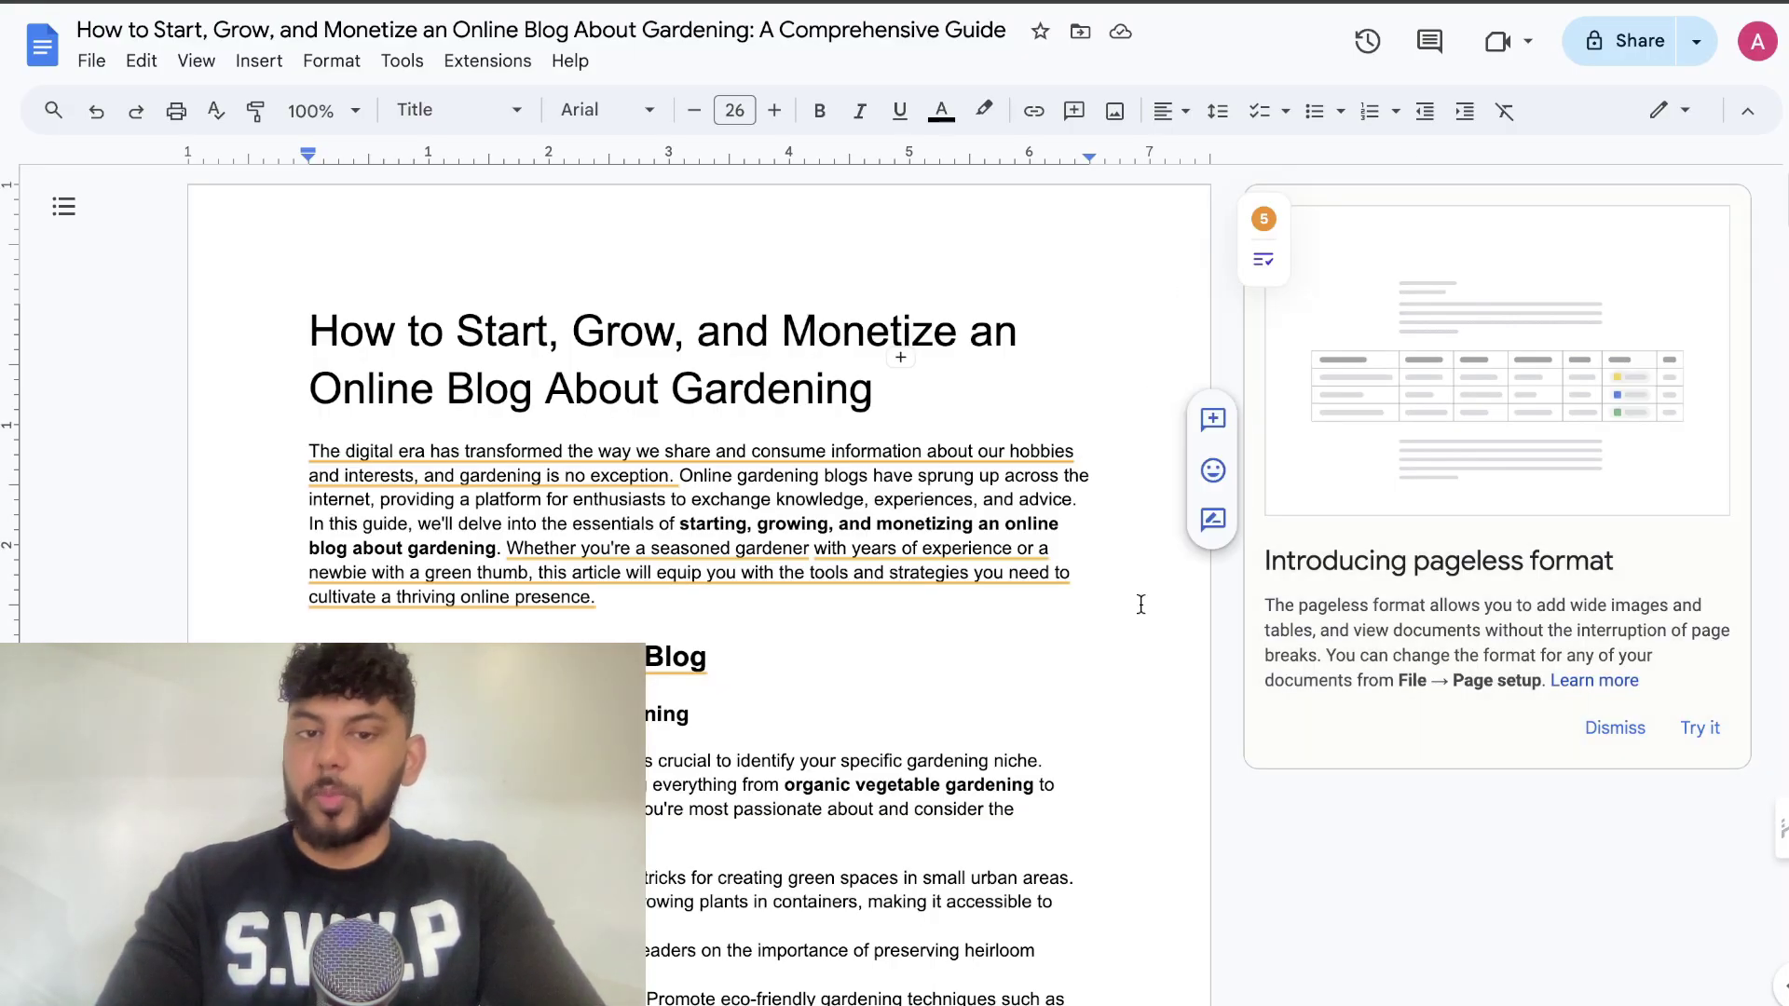
Scroll down through the Google Docs gardening article's sections.
scroll(1141, 603, down, 6)
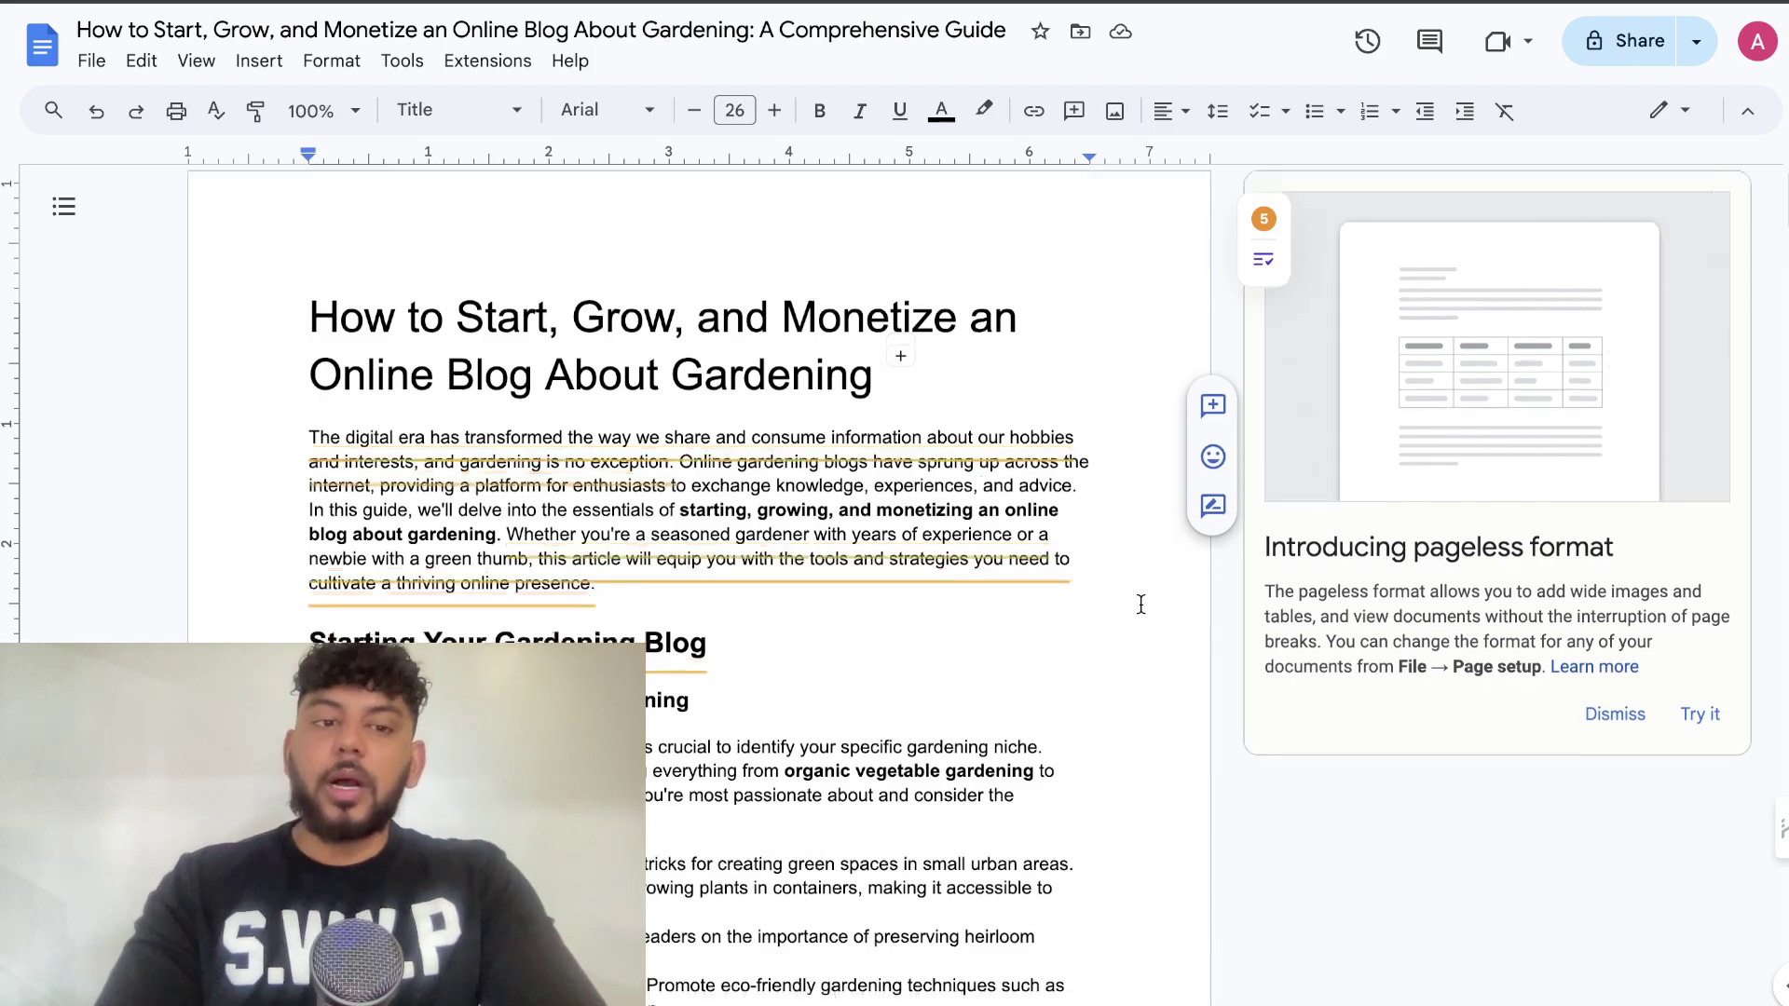
scroll(1140, 603, down, 10)
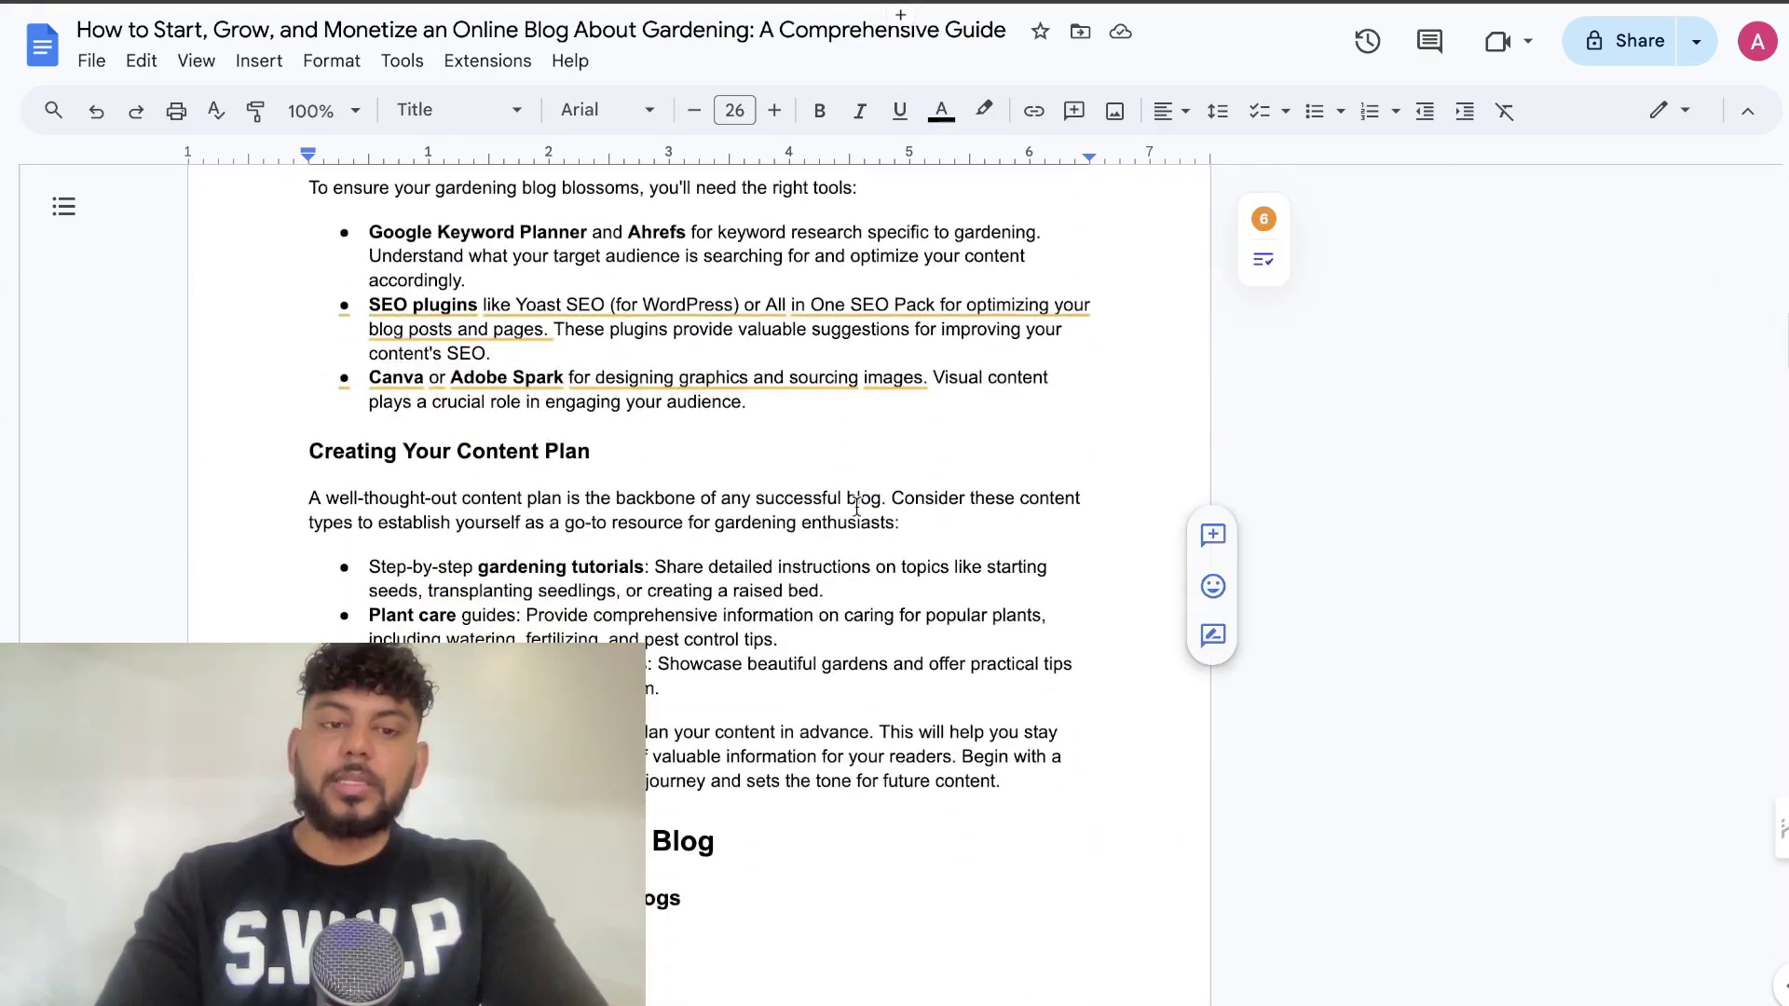
scroll(986, 748, down, 3)
scroll(975, 638, down, 12)
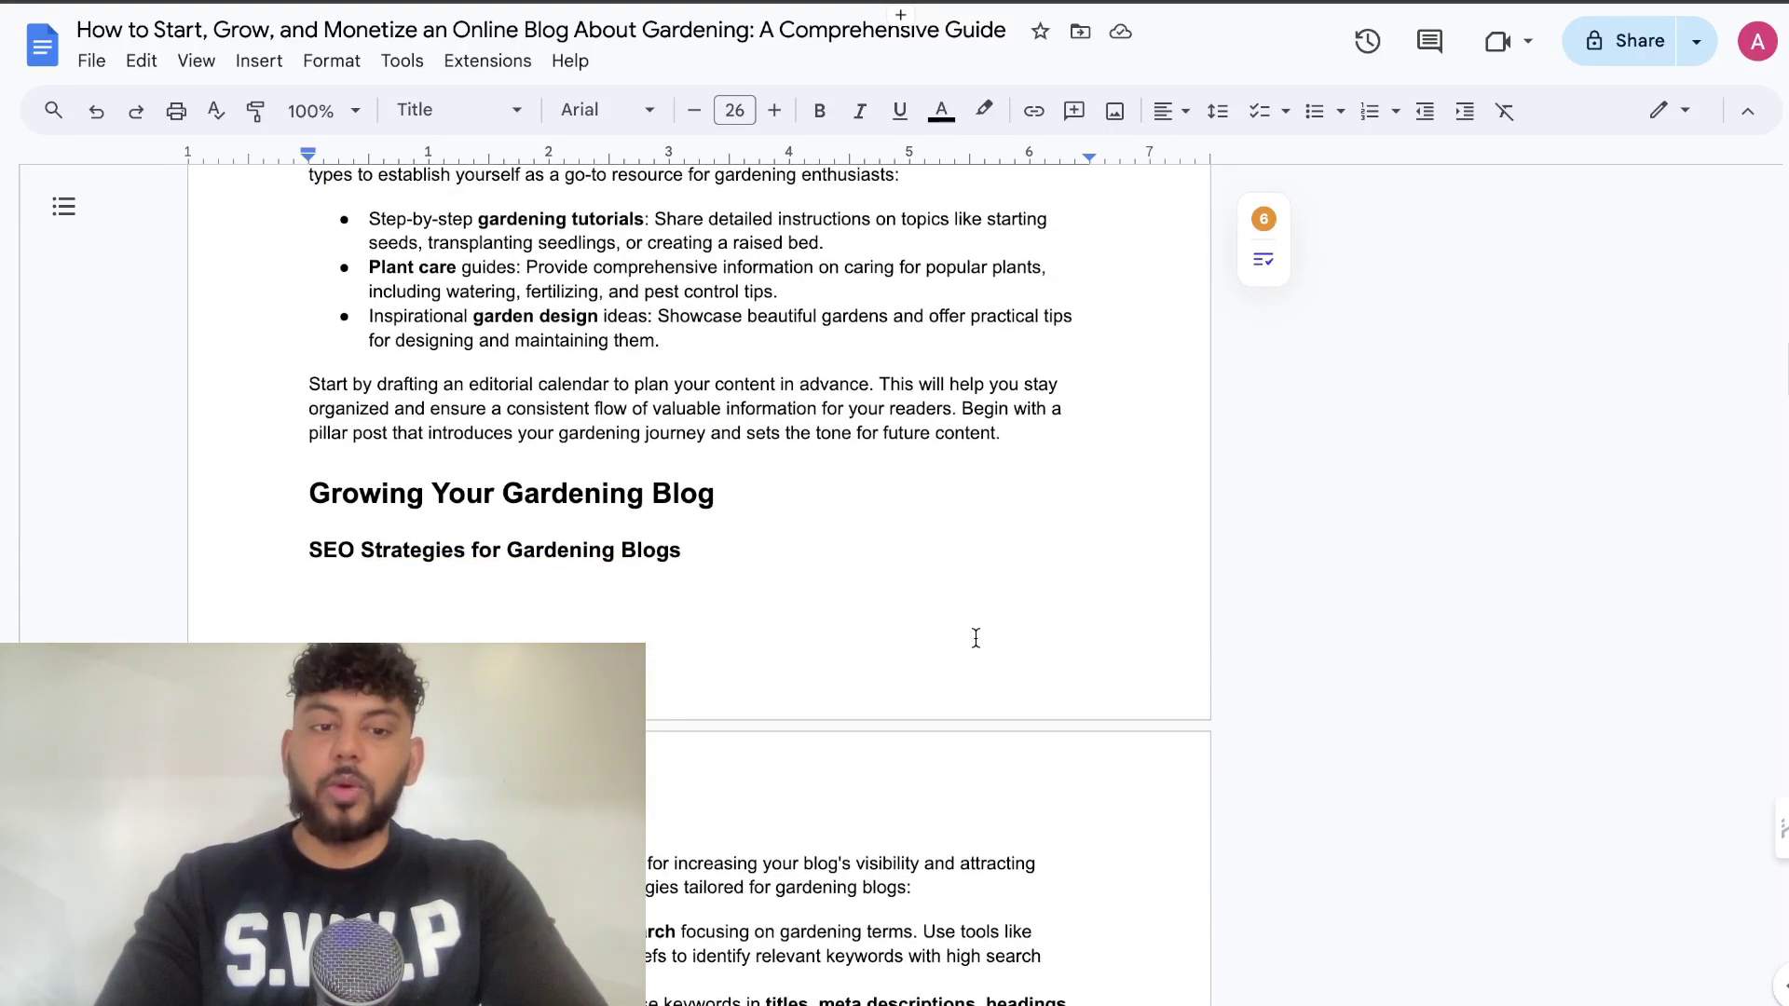
scroll(976, 638, down, 15)
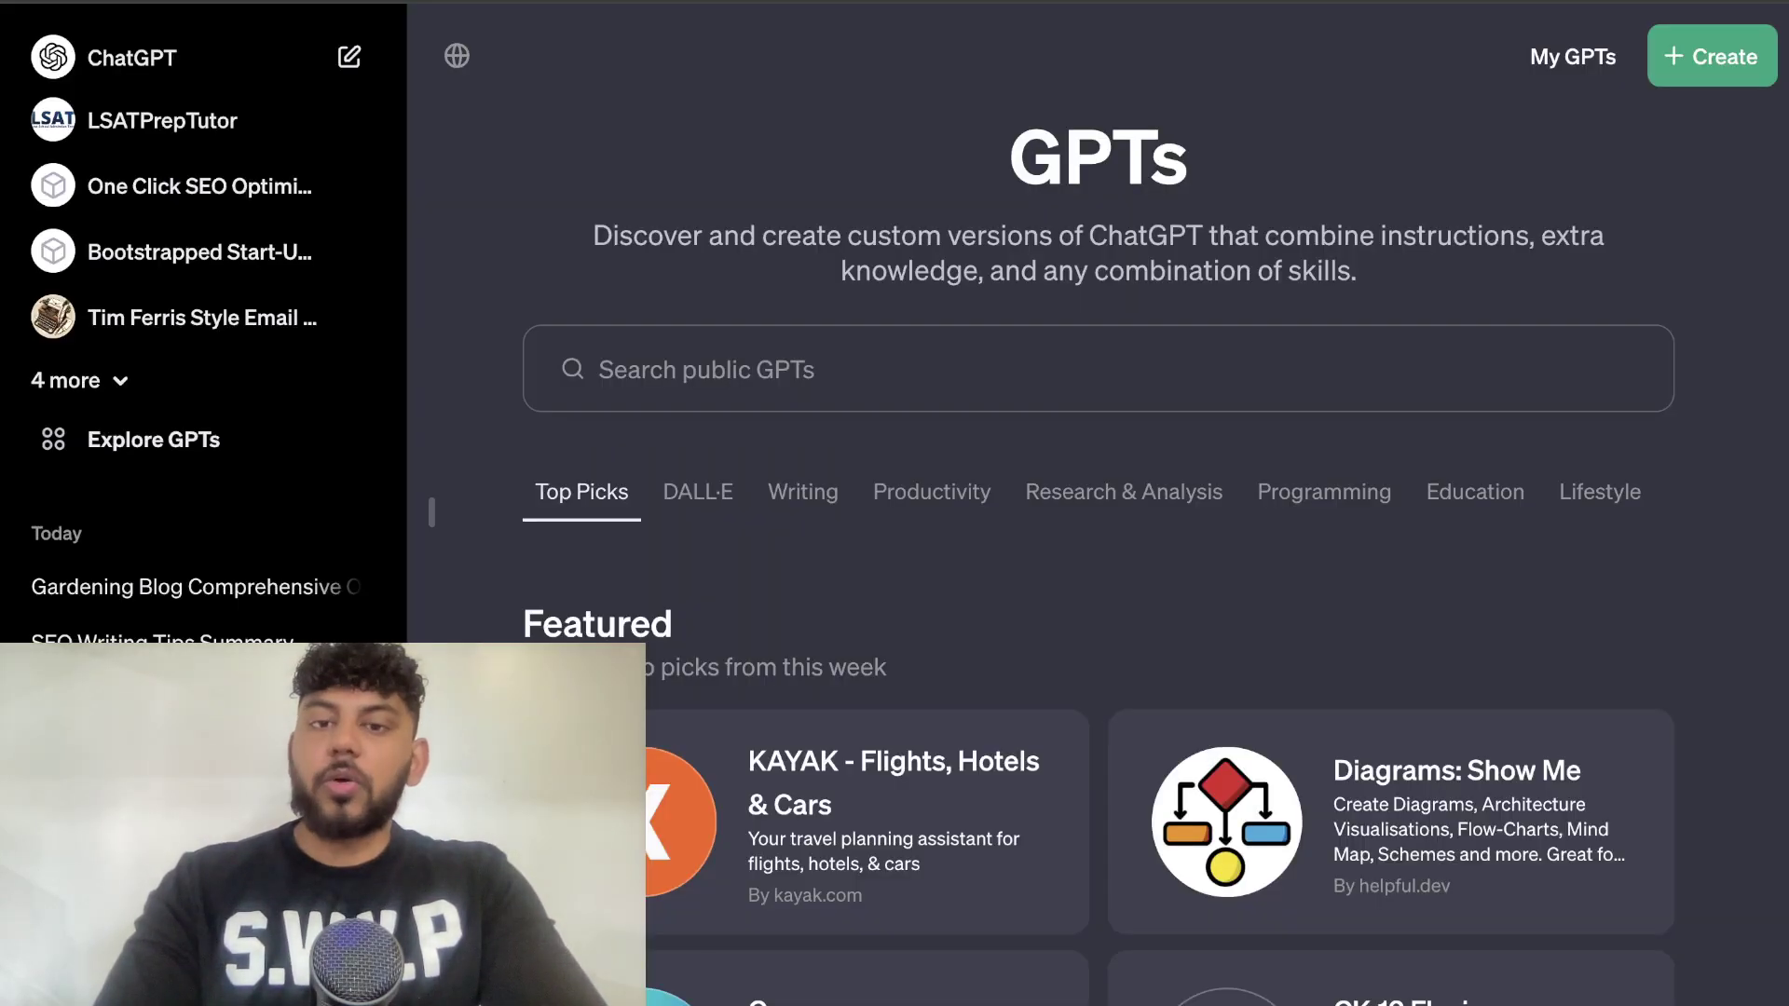
Scroll to the top of the Automated Blog Post Writer chat to the original outline request.
scroll(1197, 141, up, 7)
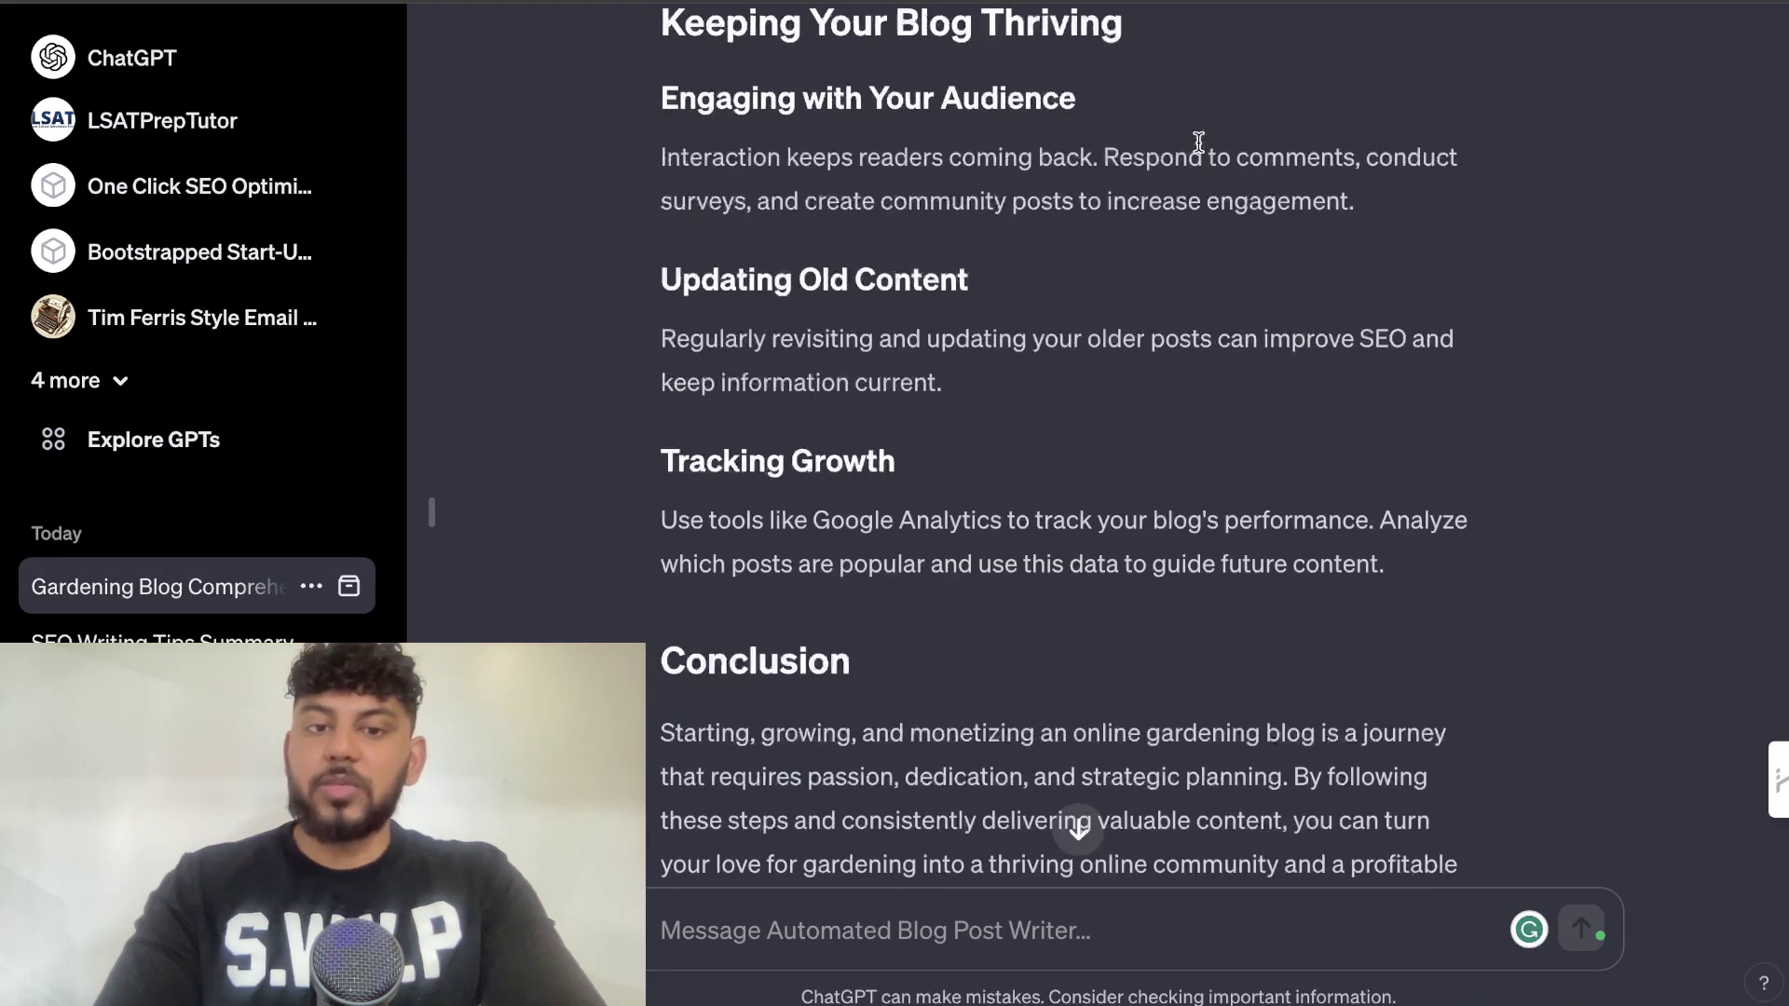
scroll(1198, 142, up, 20)
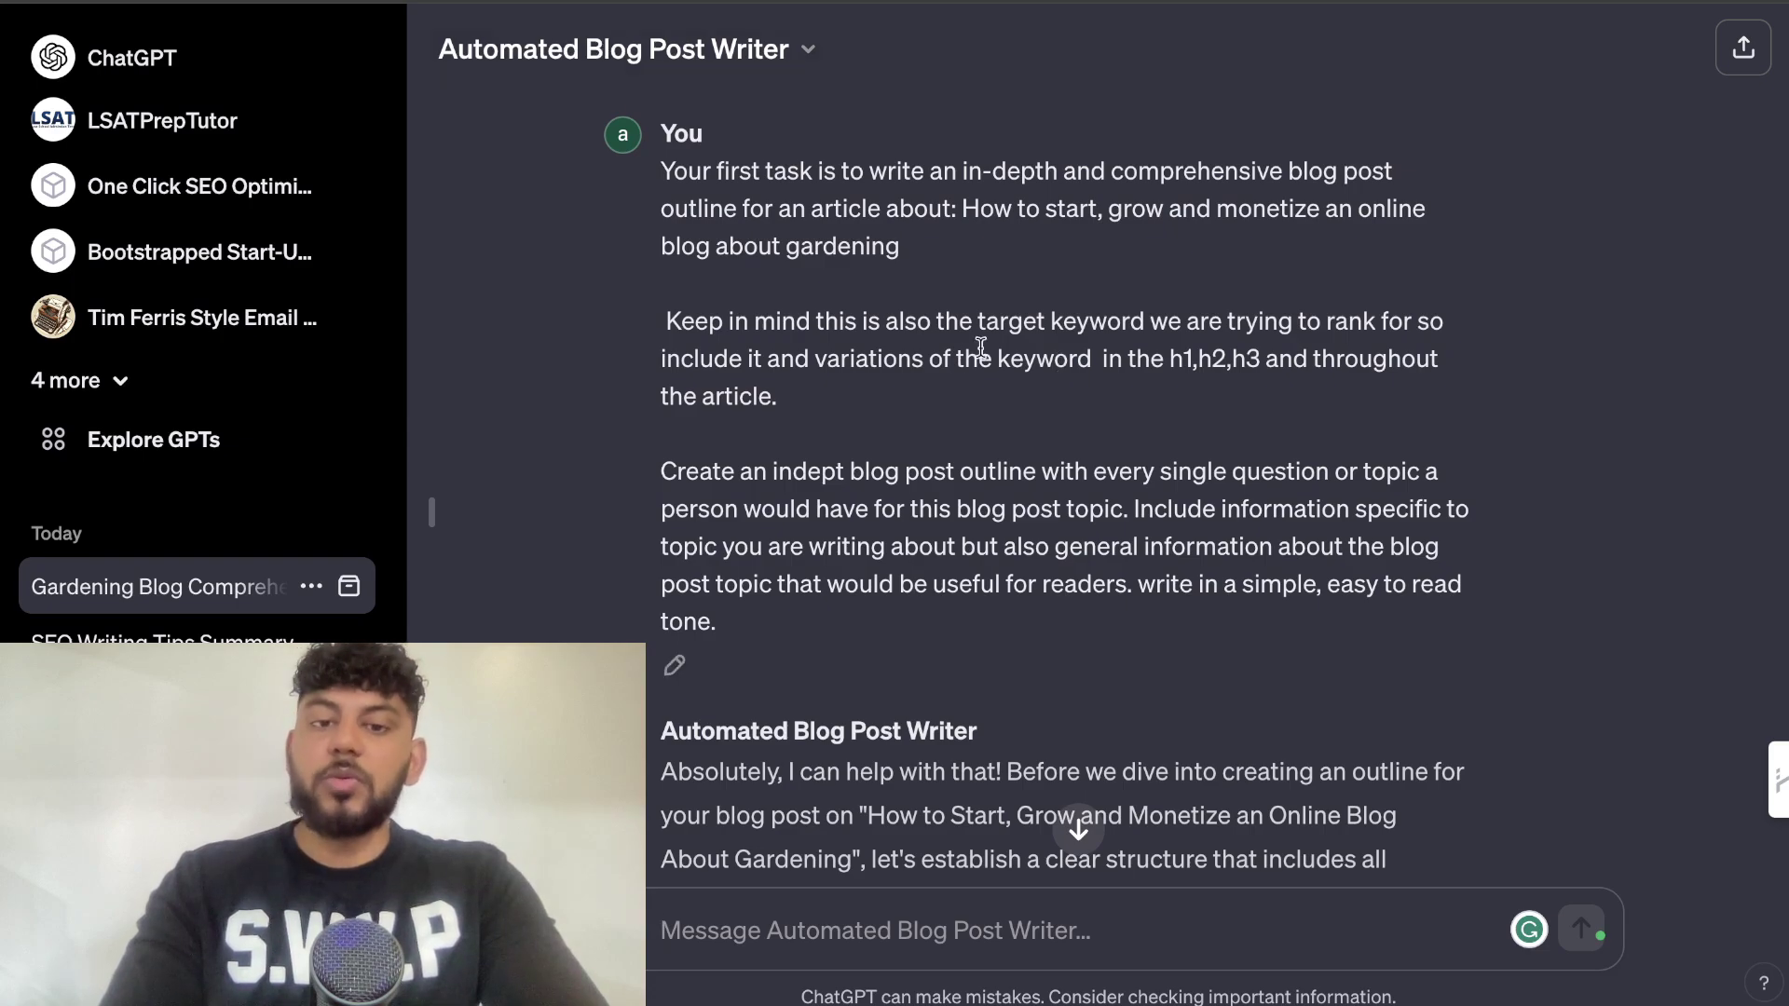
Scroll through the anchor-tagged gardening guide reply down to its Additional Resources list.
scroll(981, 347, down, 2)
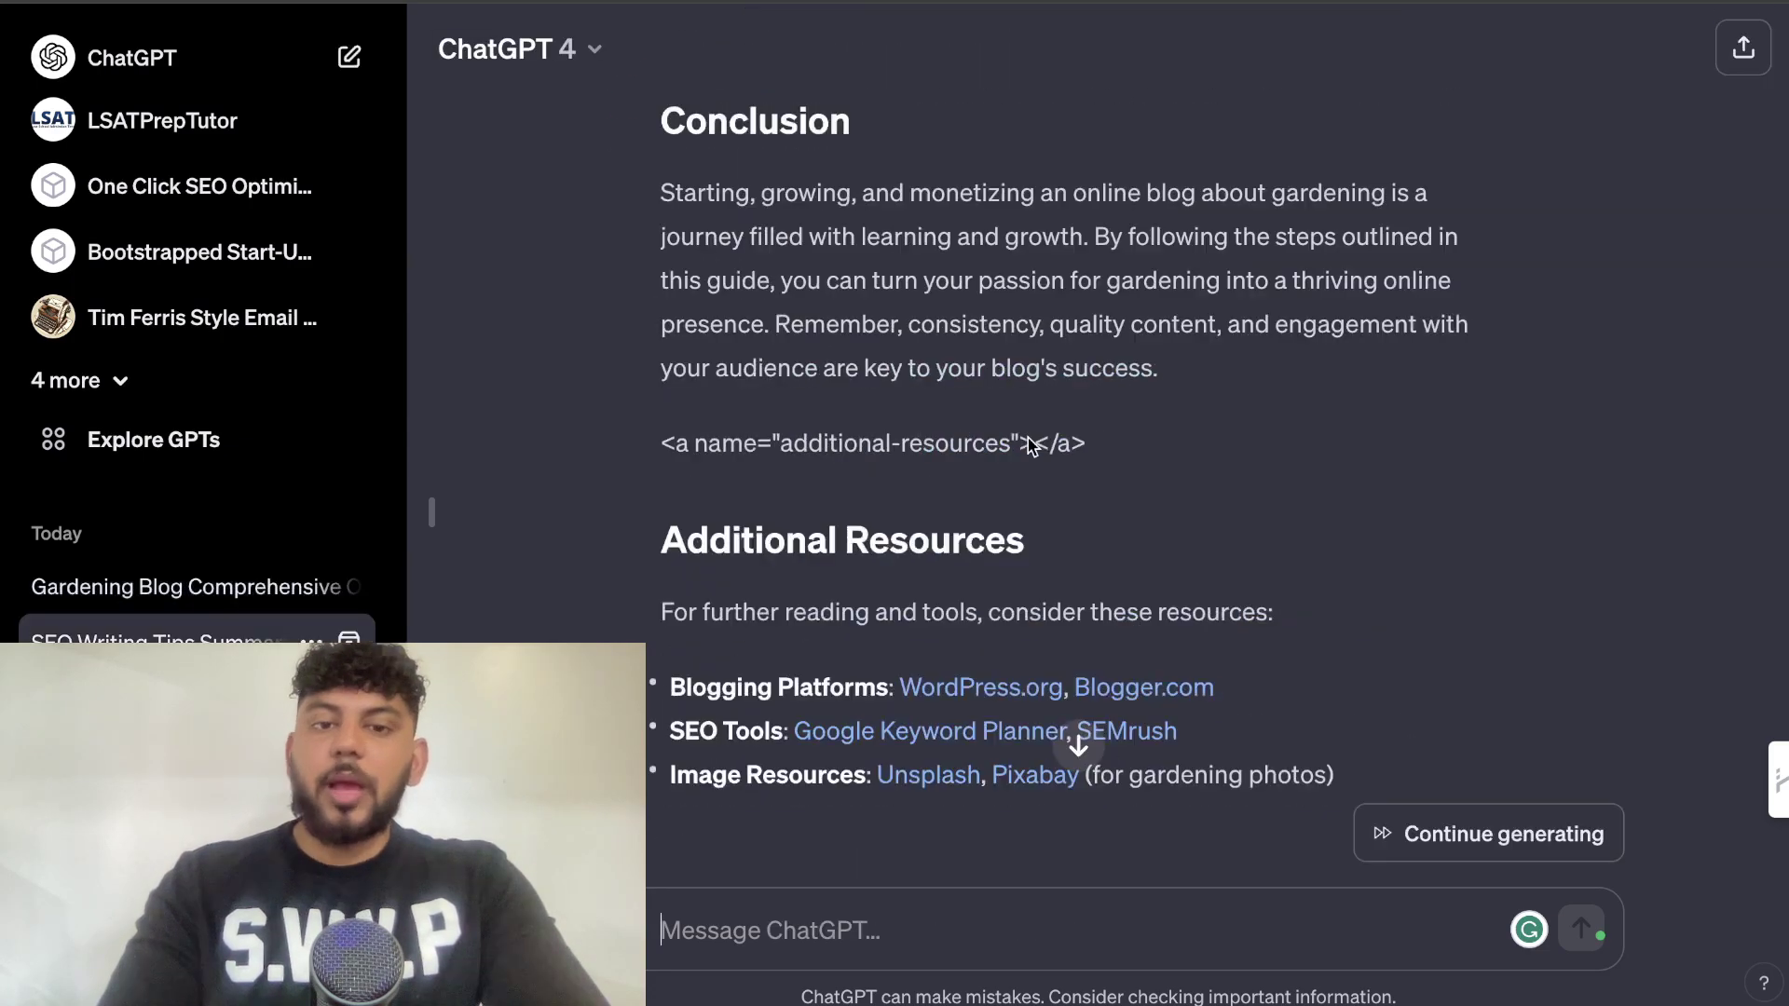
scroll(1028, 438, up, 15)
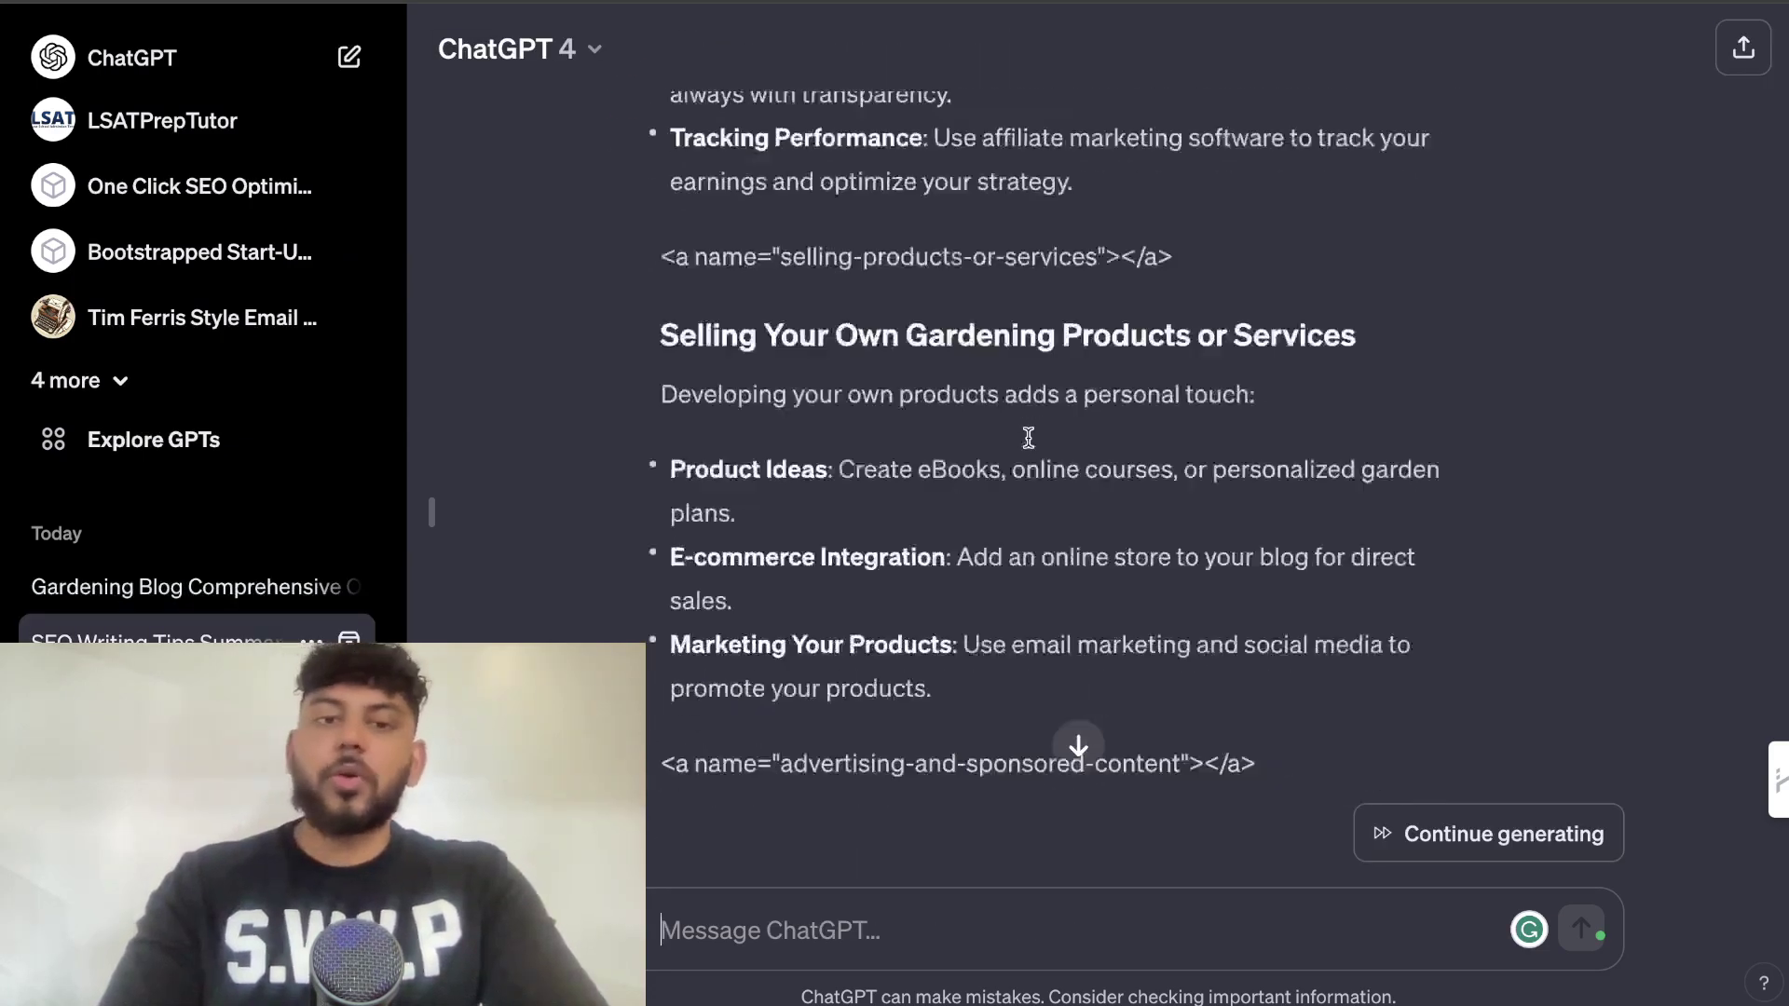
scroll(1028, 437, up, 20)
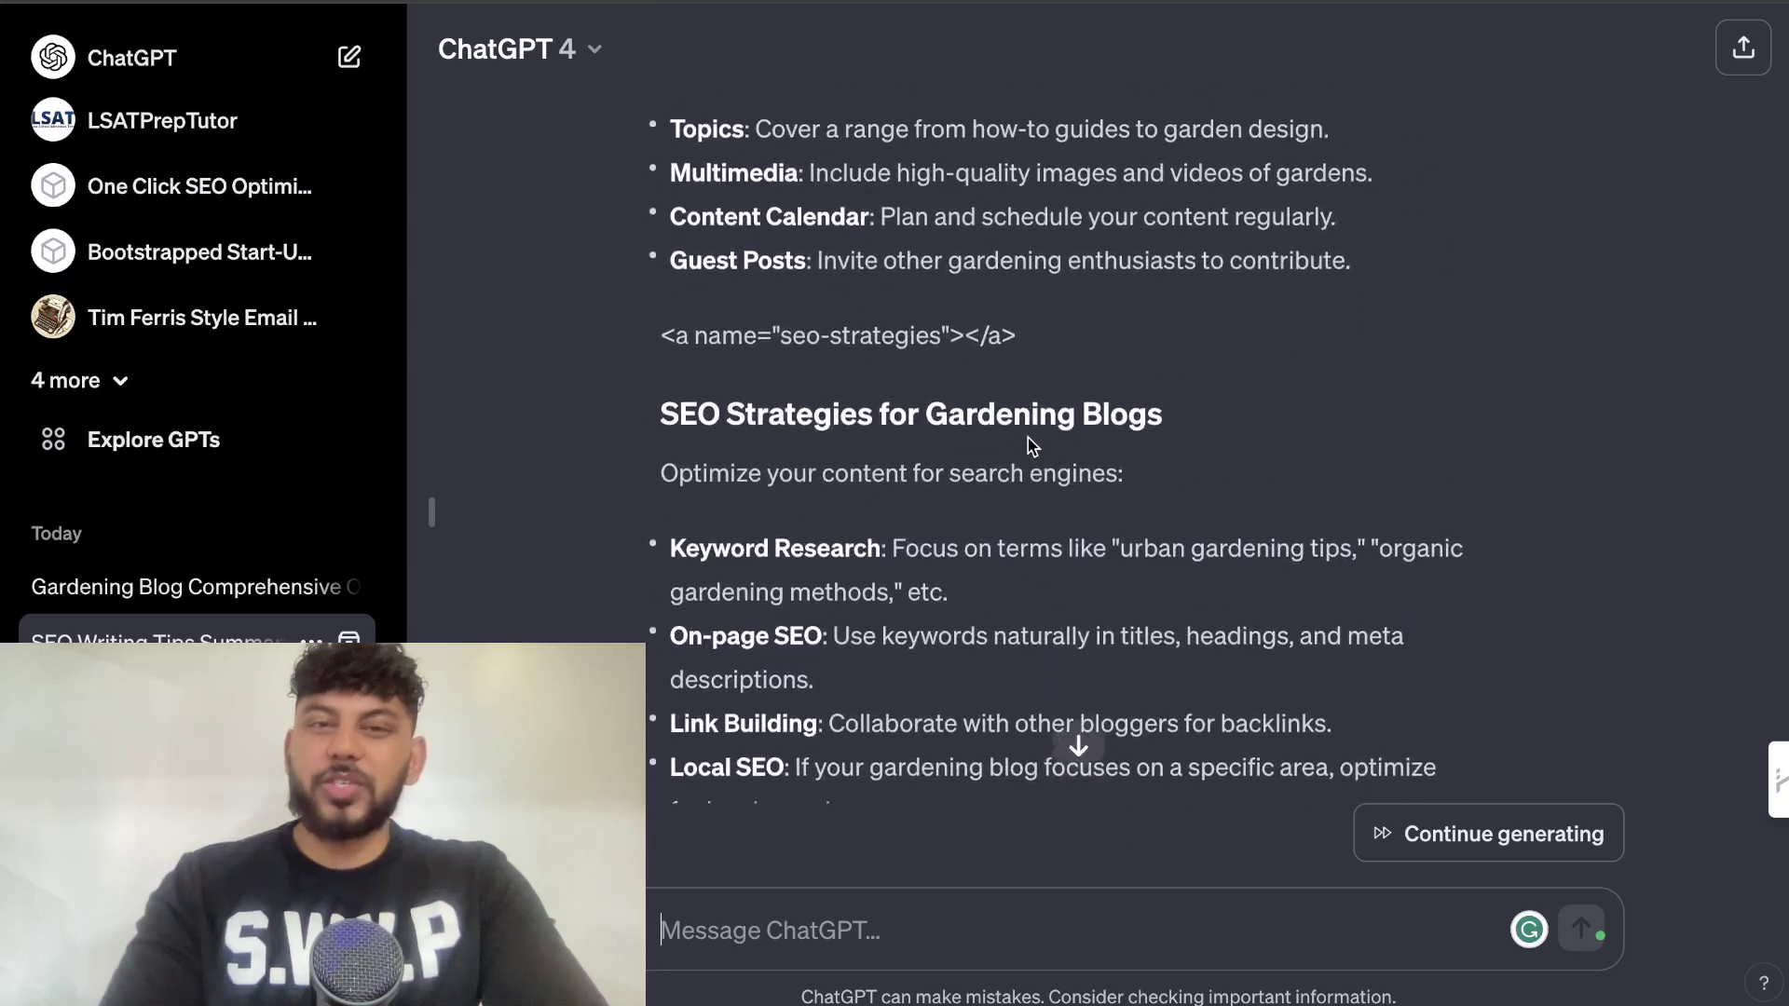
scroll(1028, 438, up, 1)
scroll(1028, 438, up, 20)
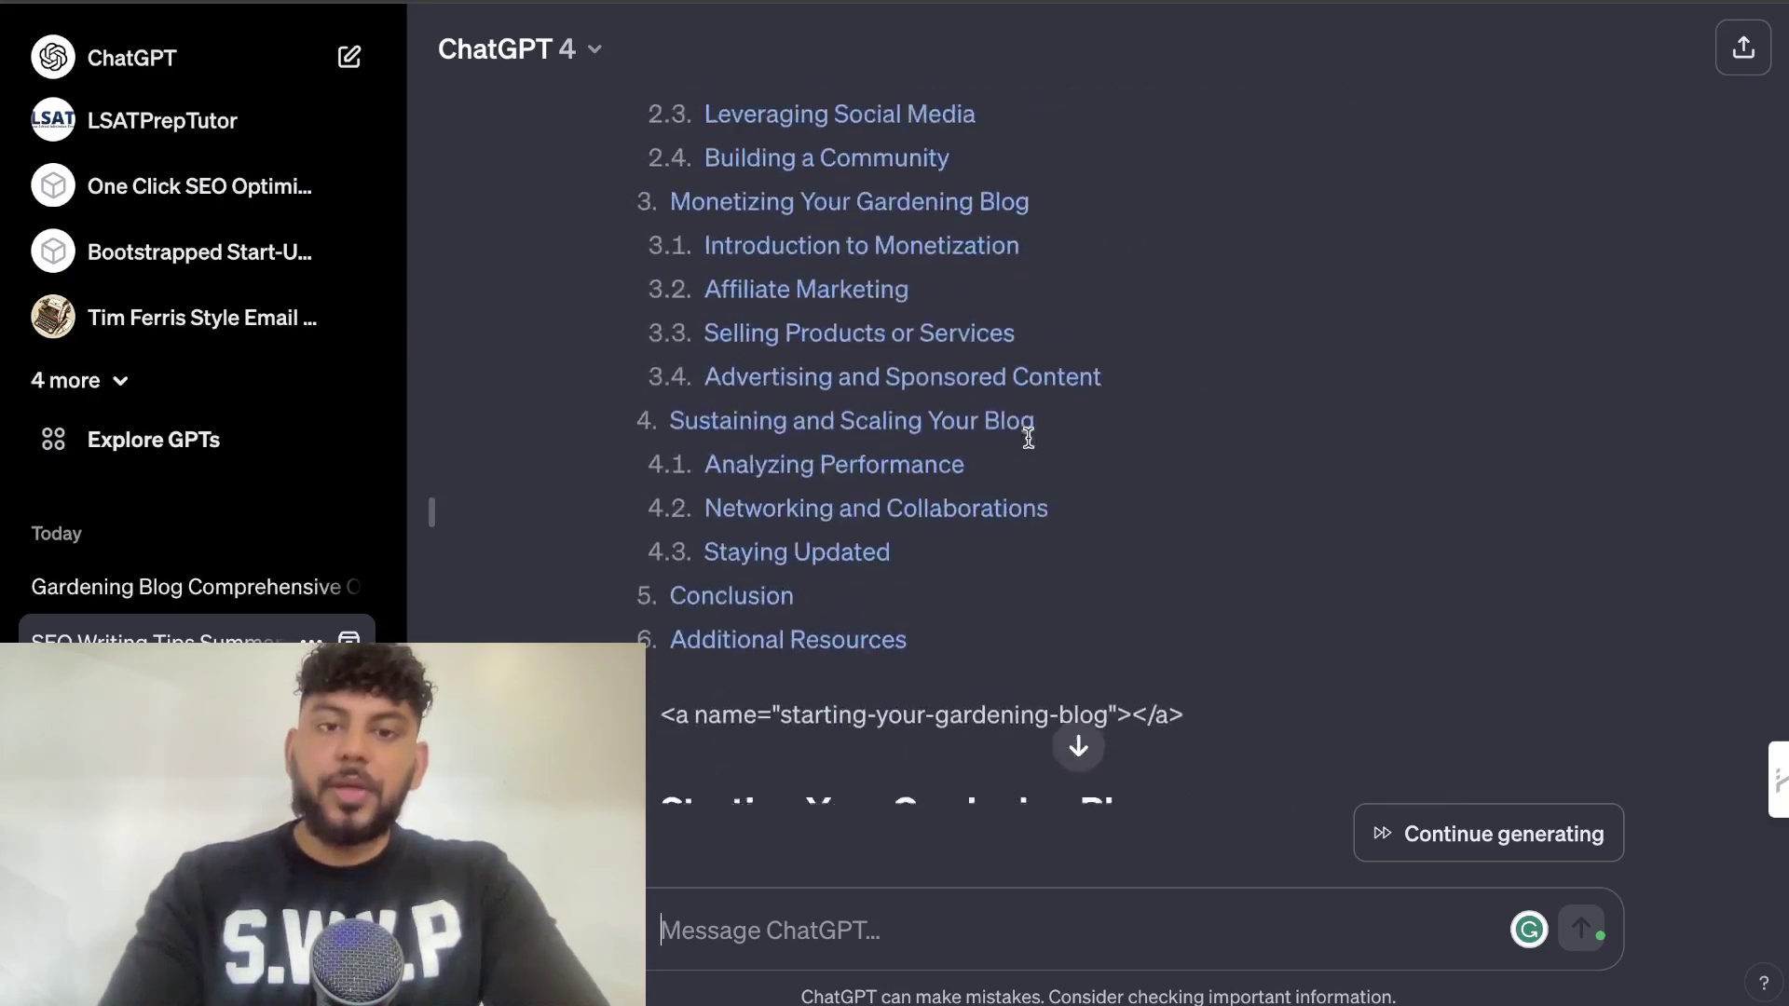
scroll(1026, 438, up, 3)
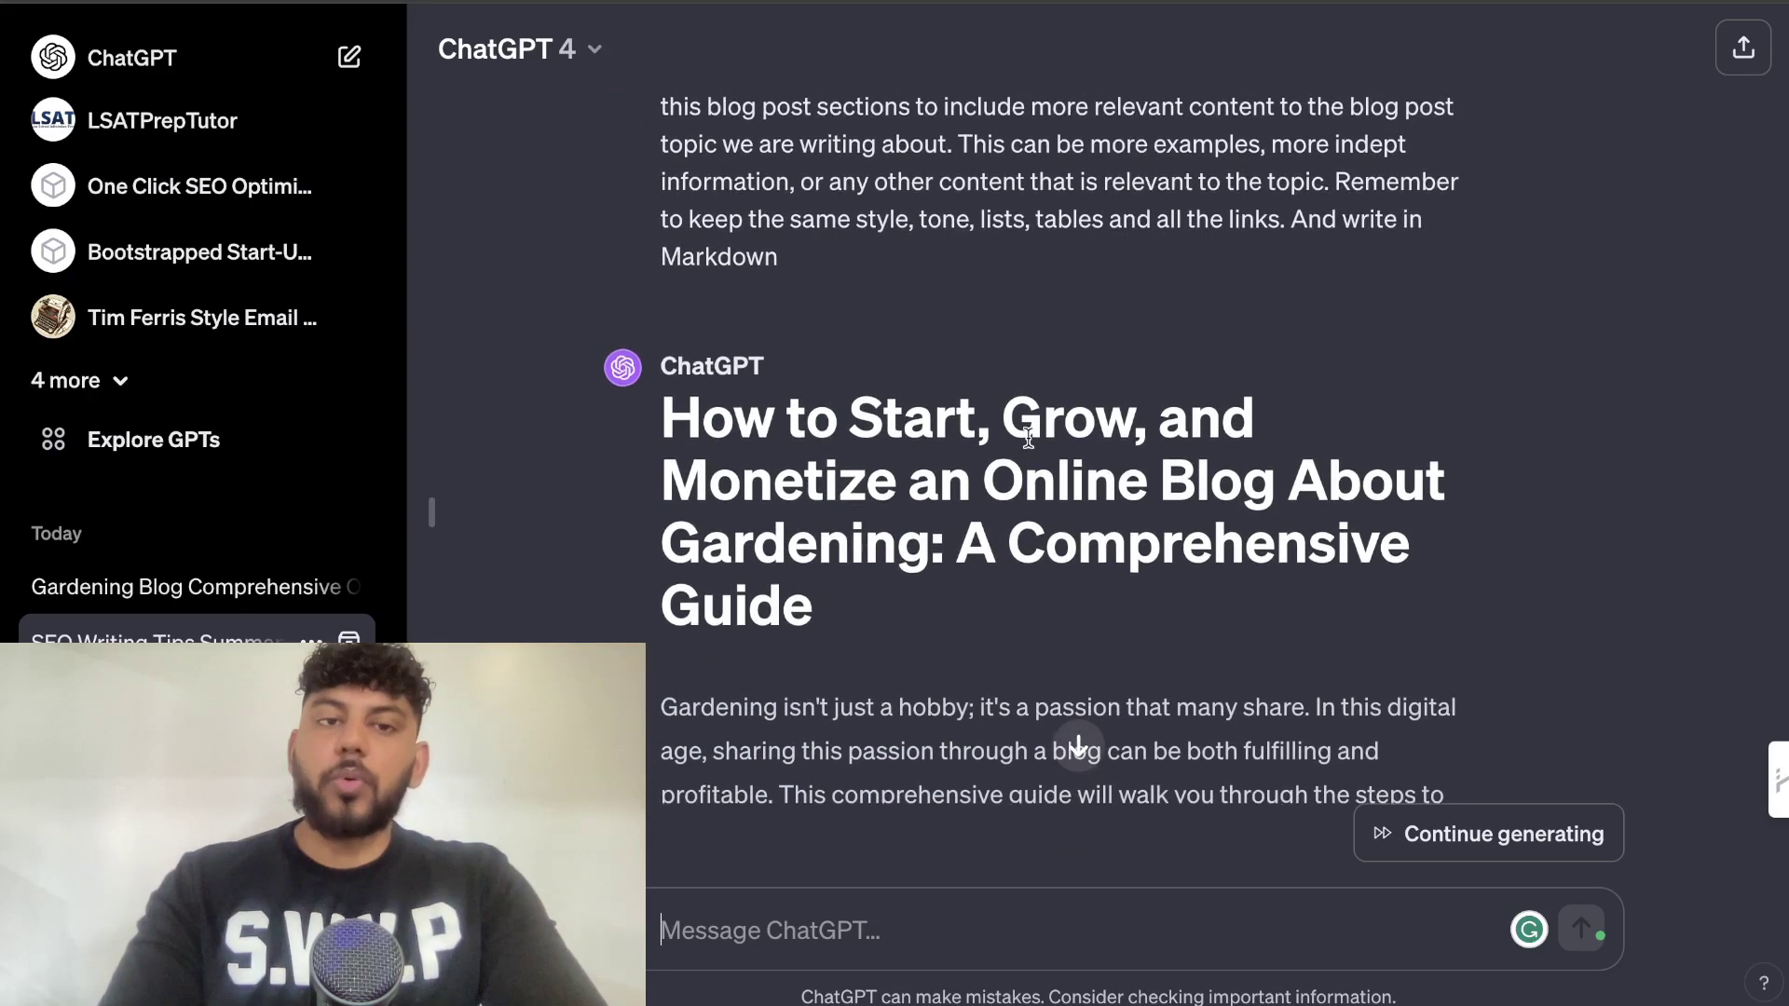
scroll(1027, 438, up, 5)
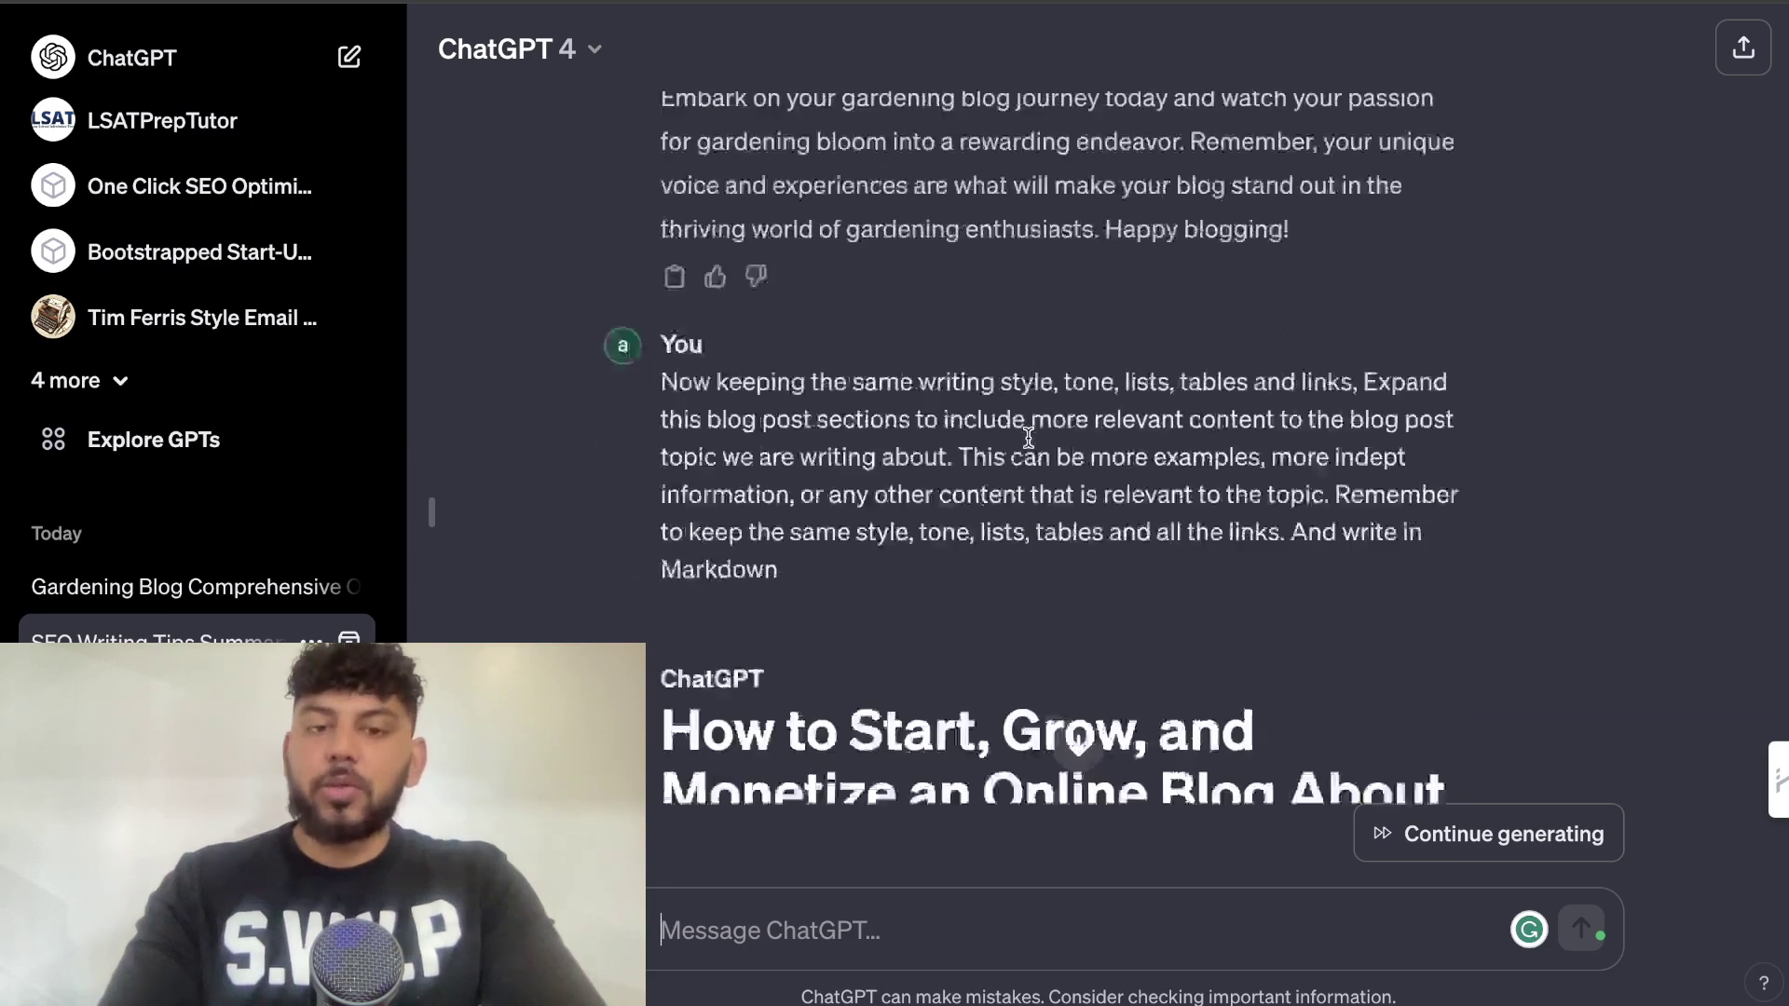
scroll(1028, 438, down, 8)
scroll(1028, 438, up, 20)
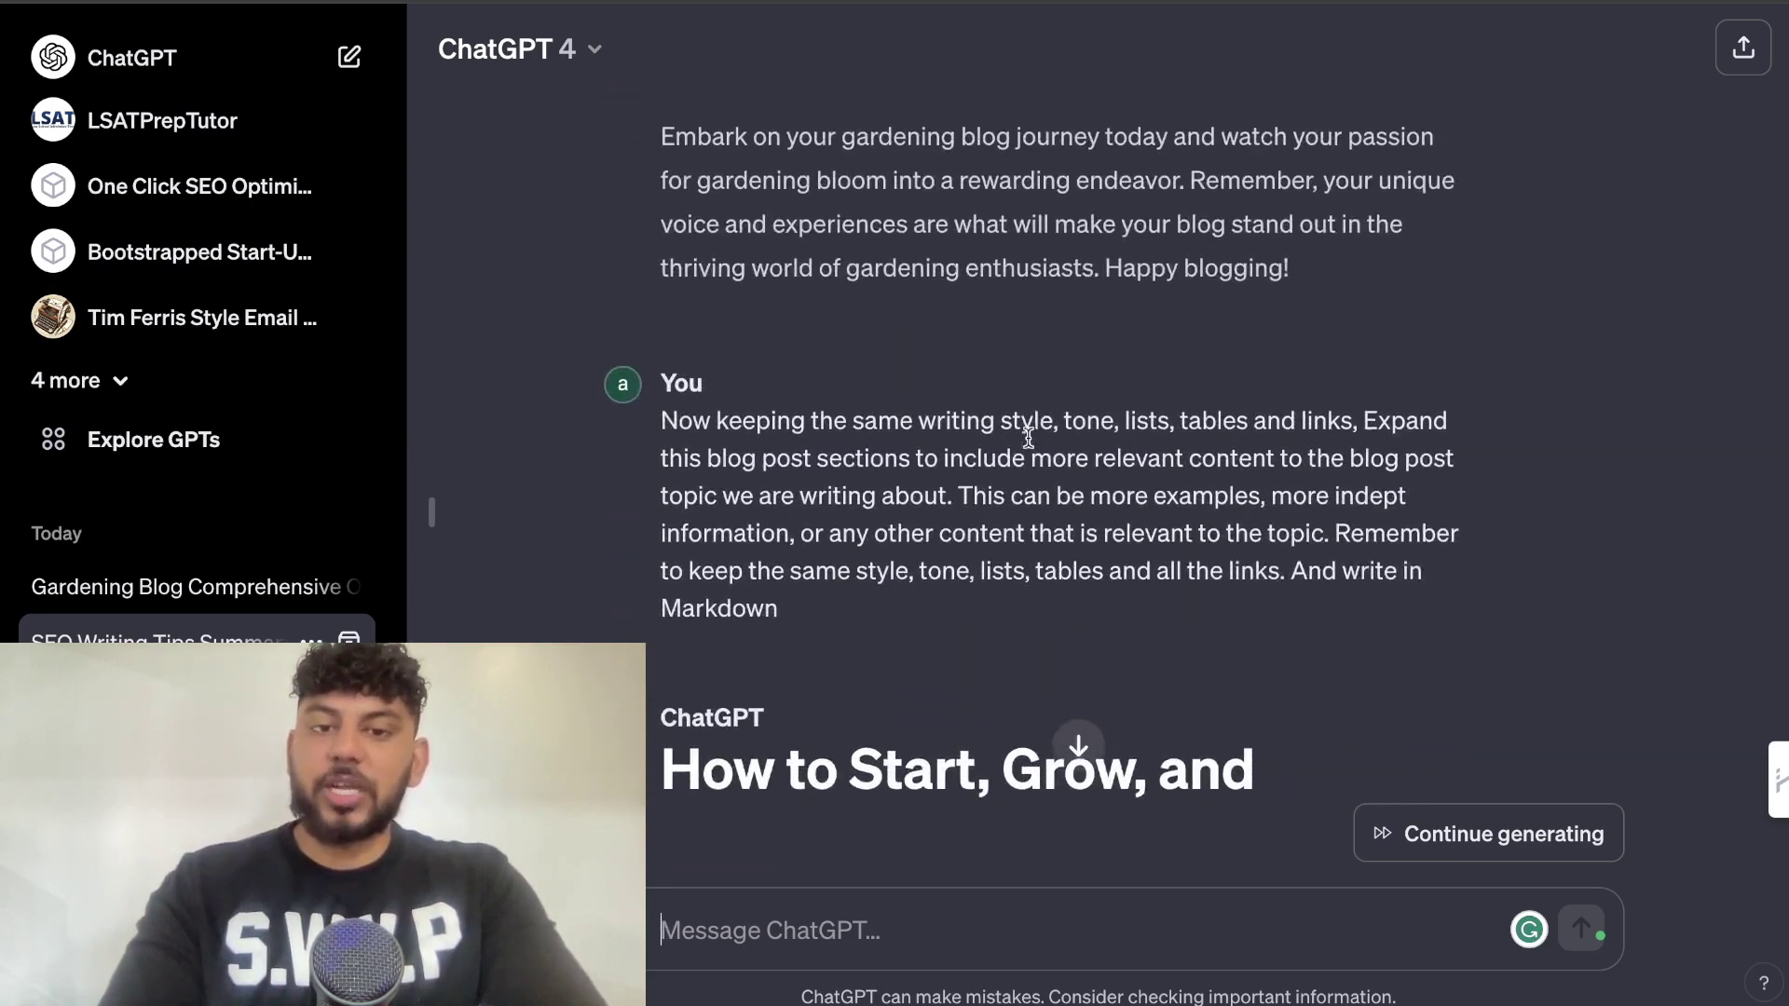
scroll(1027, 438, up, 10)
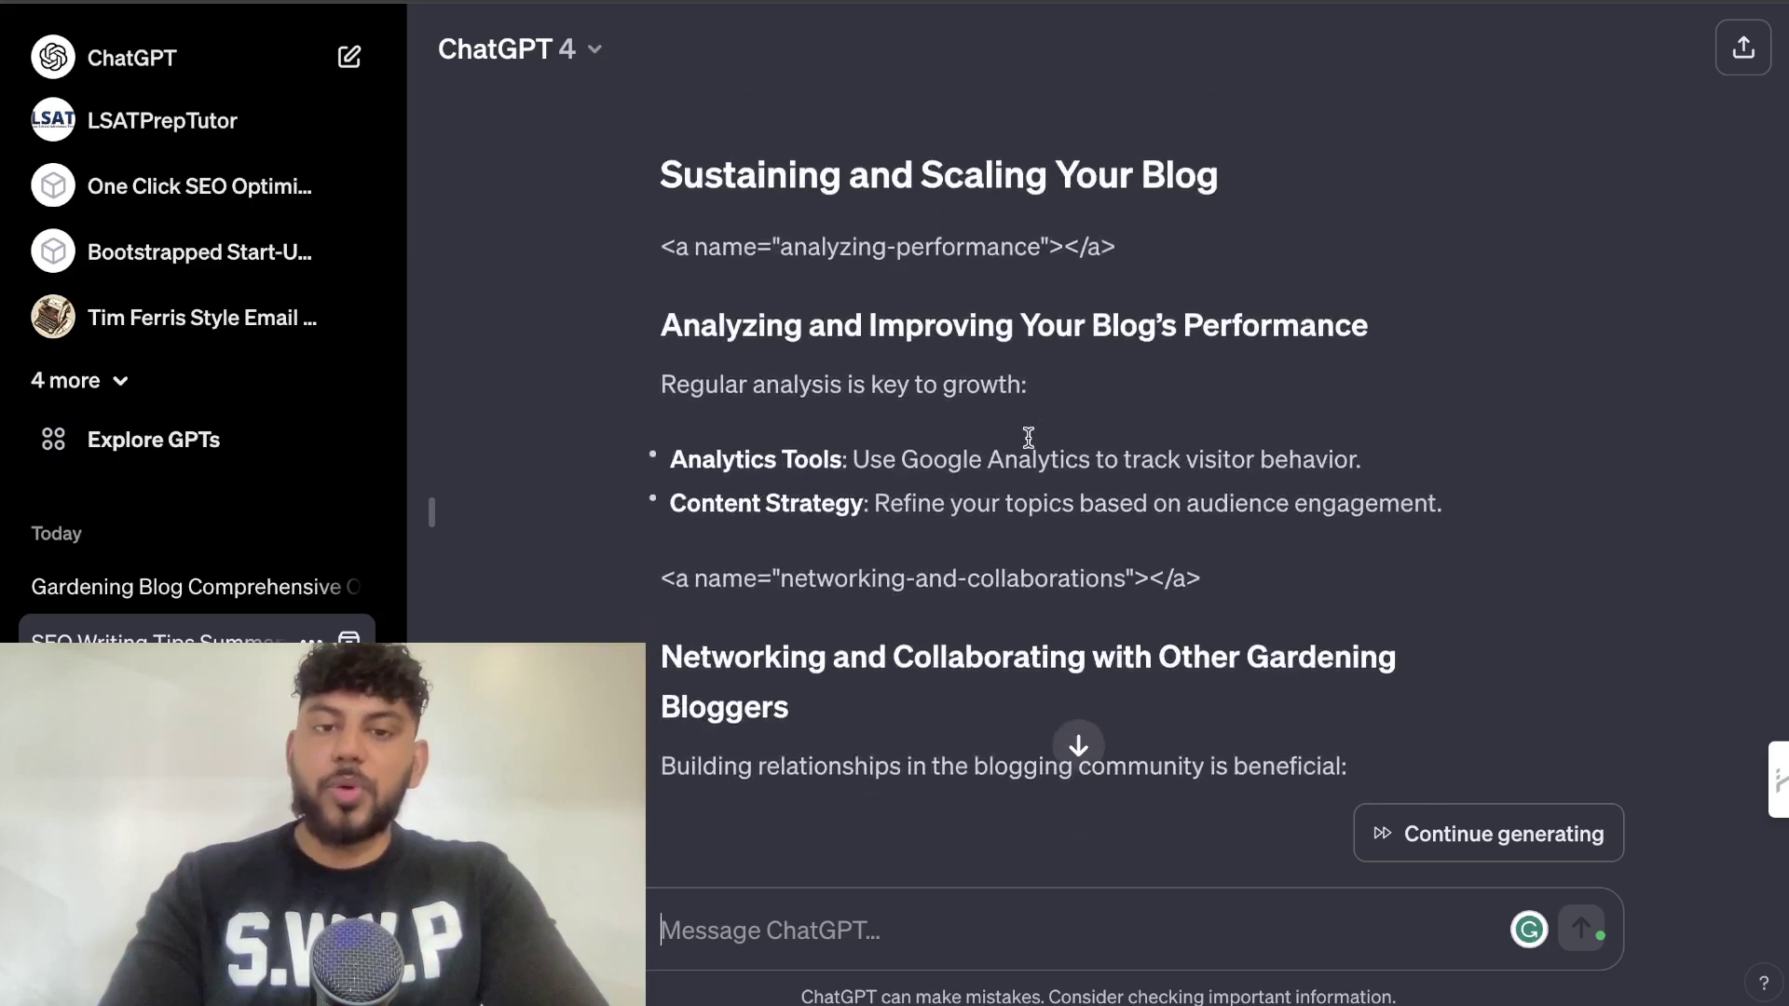
scroll(1028, 438, up, 15)
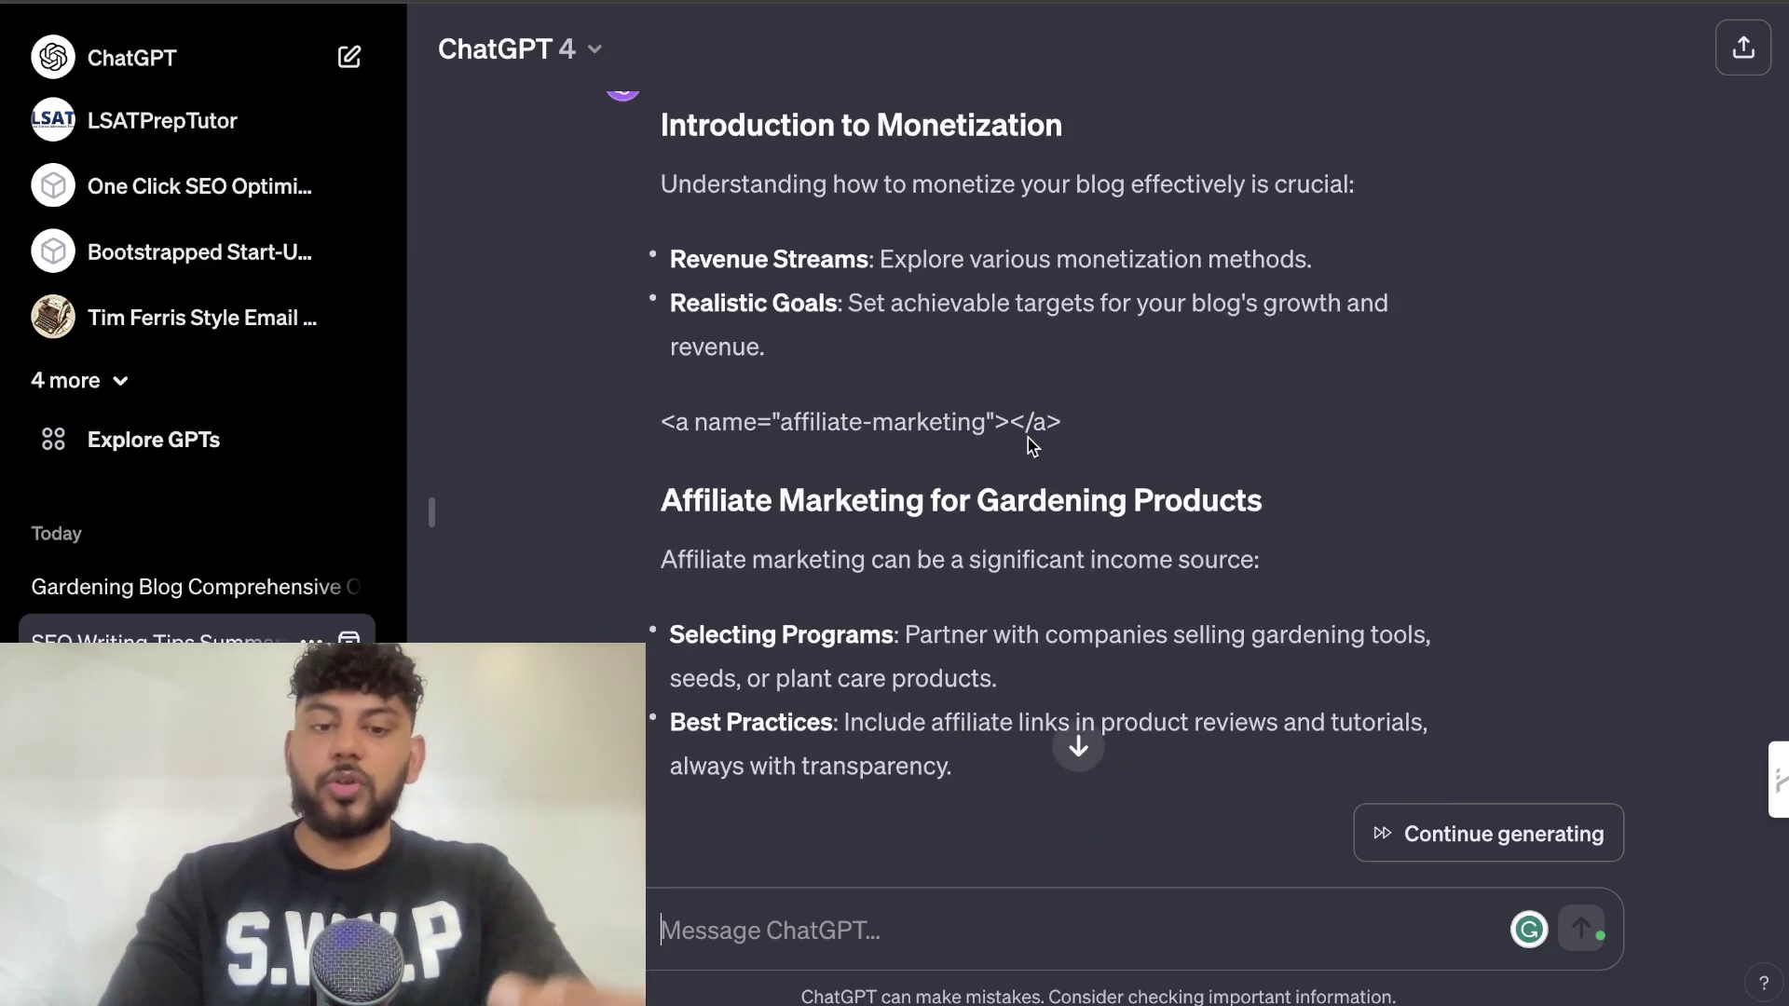
scroll(1032, 446, up, 7)
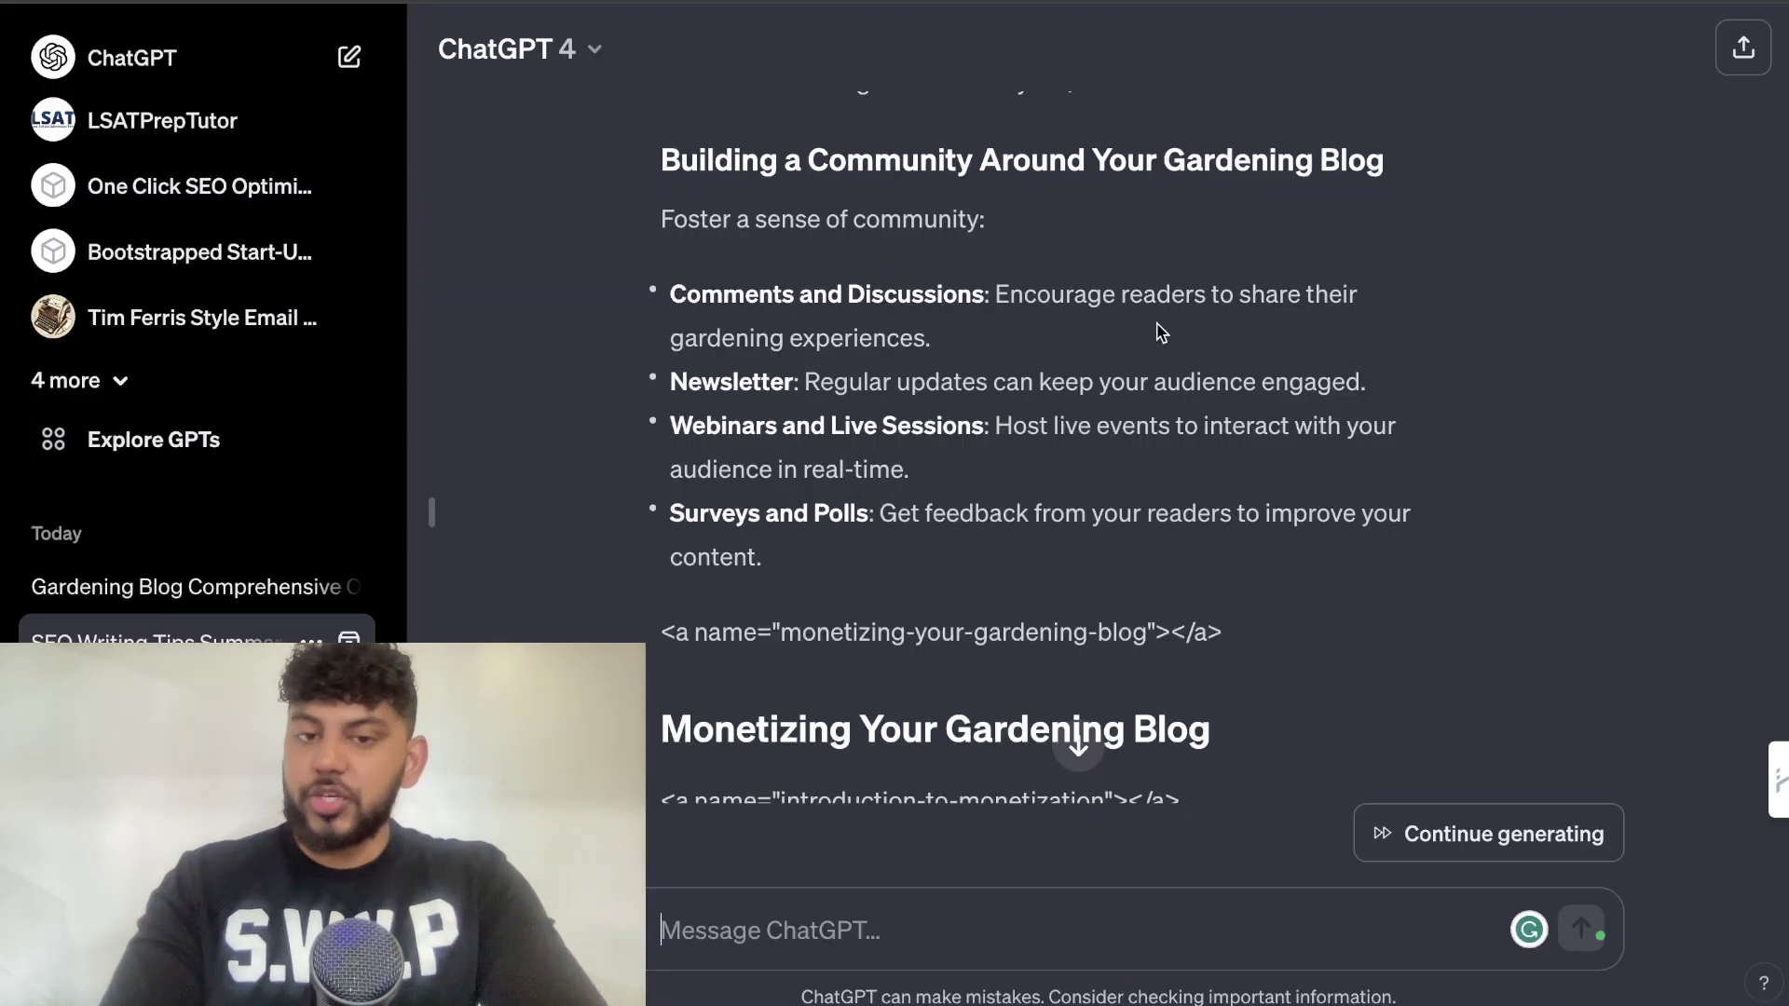
scroll(808, 826, down, 15)
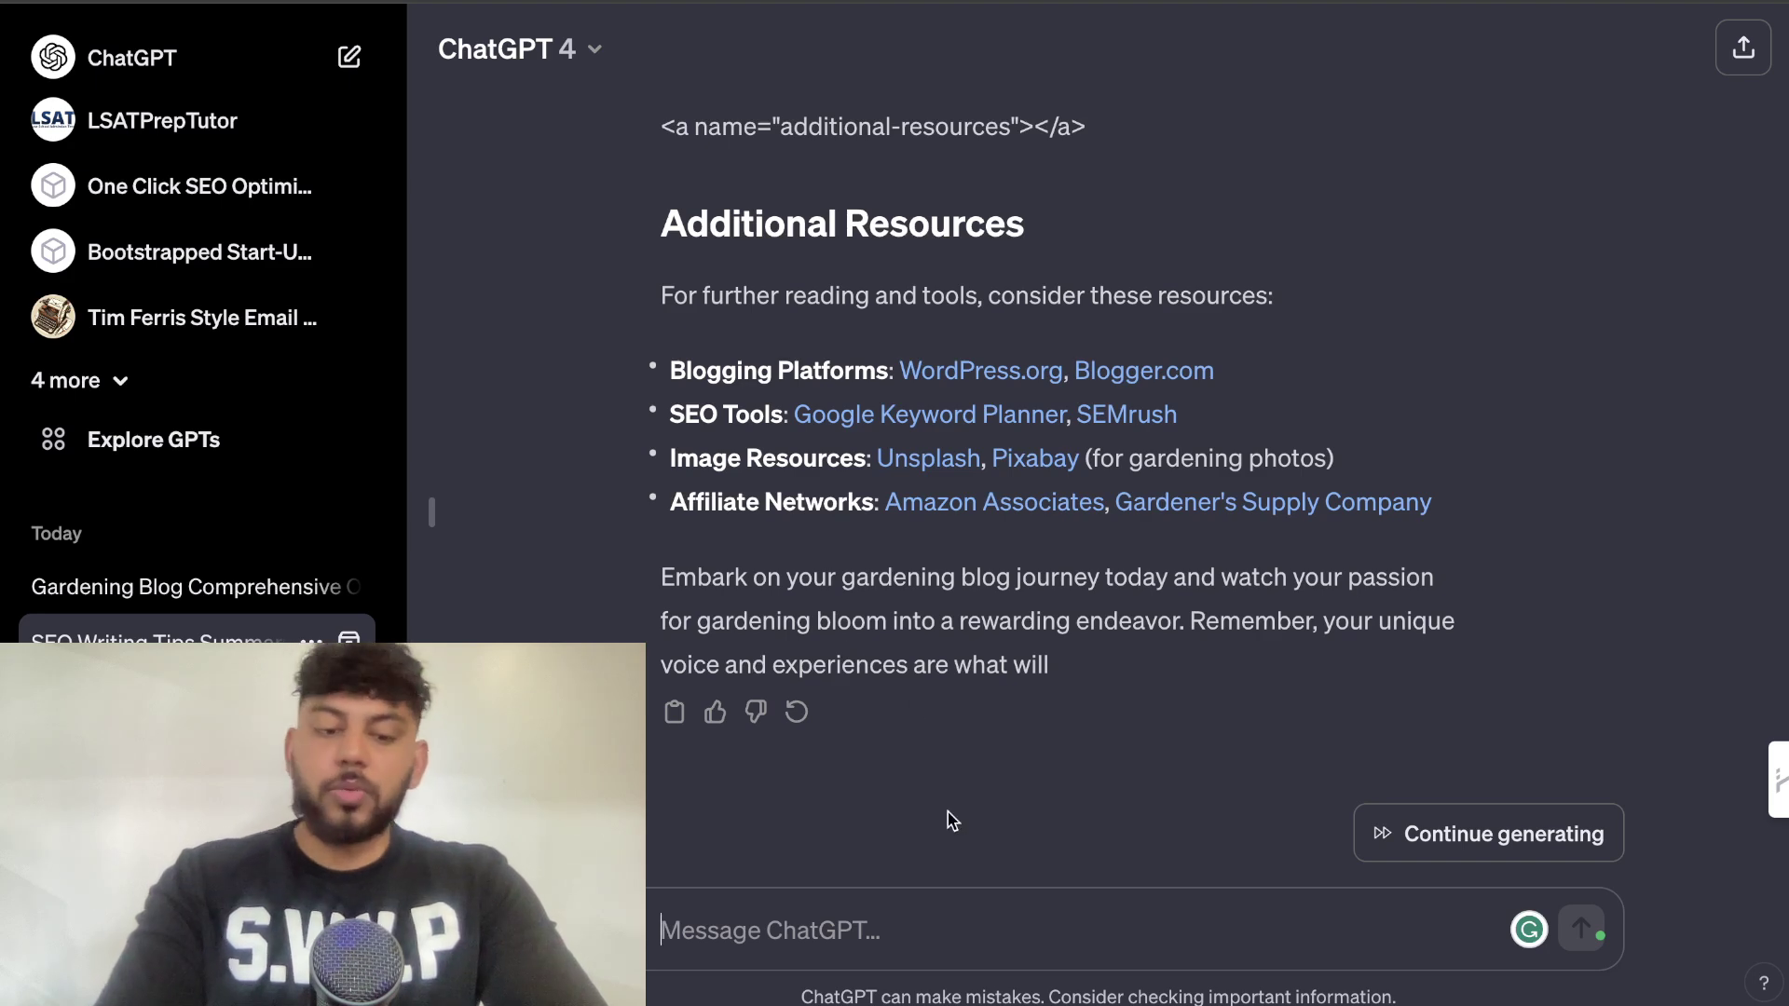
Send the pasted image request, keep gpt-3.5-turbo-16k, and go to the ChatGPT image chat.
text(create 2-3 images i can use througout this blog post)
key(Return)
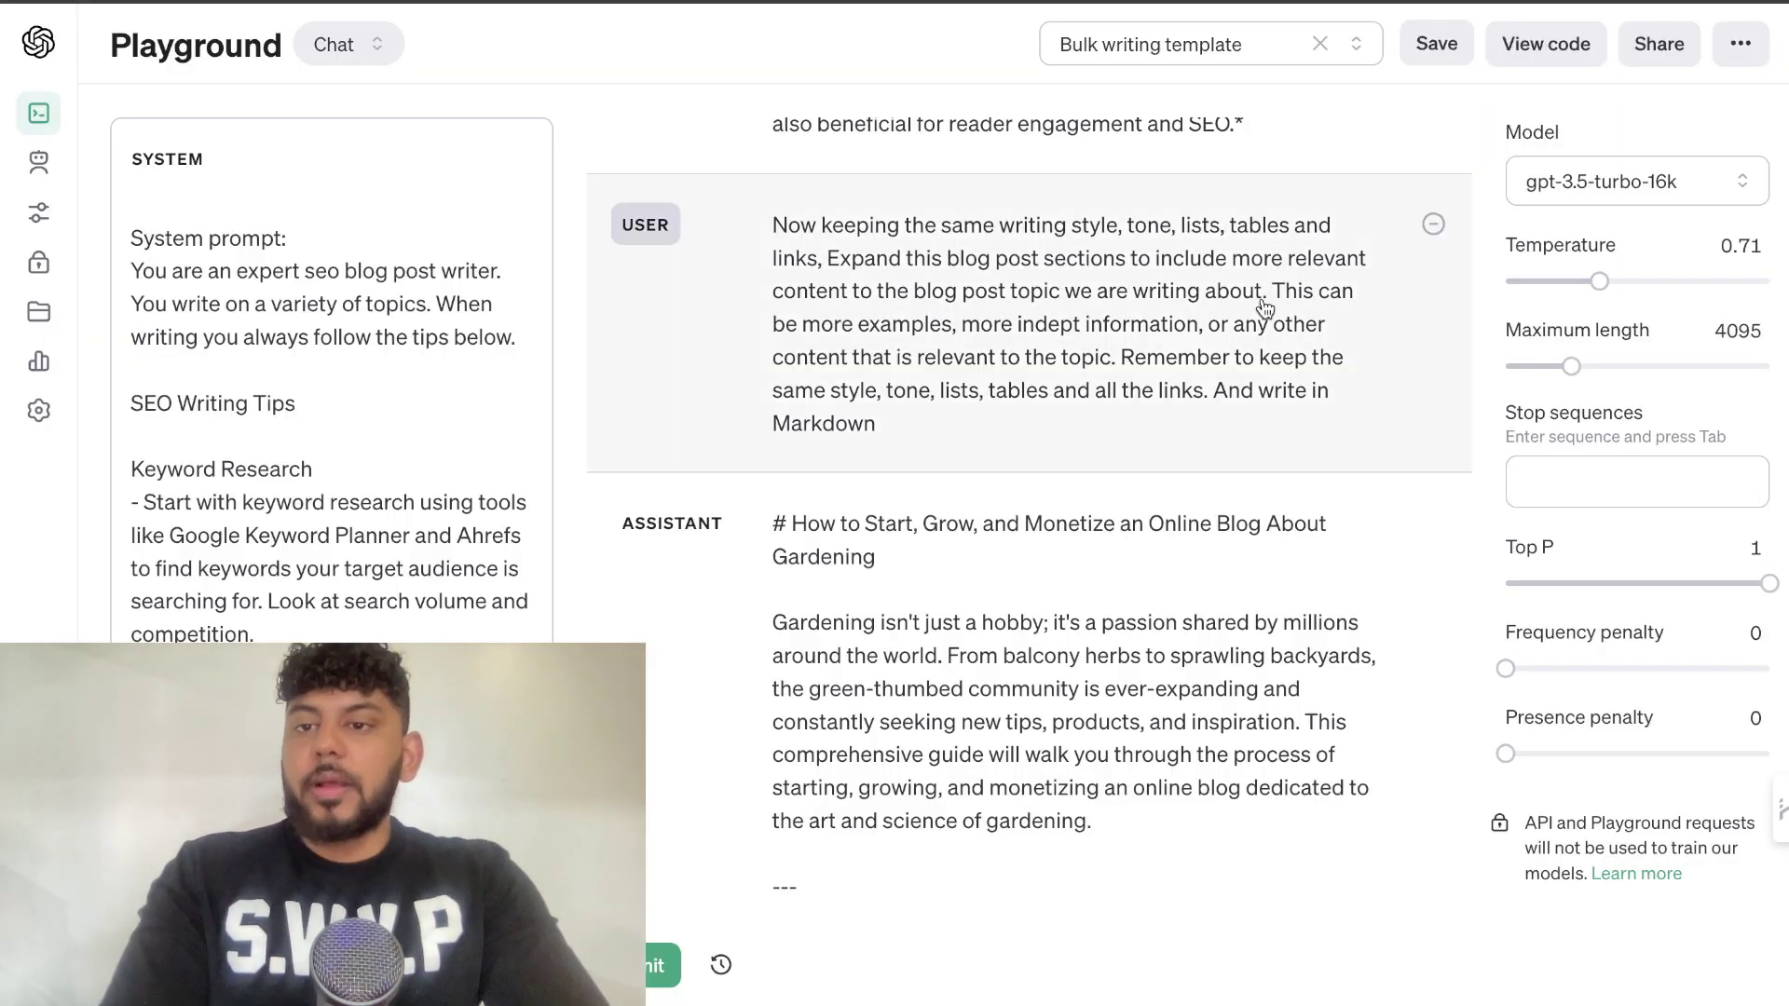
click(1590, 187)
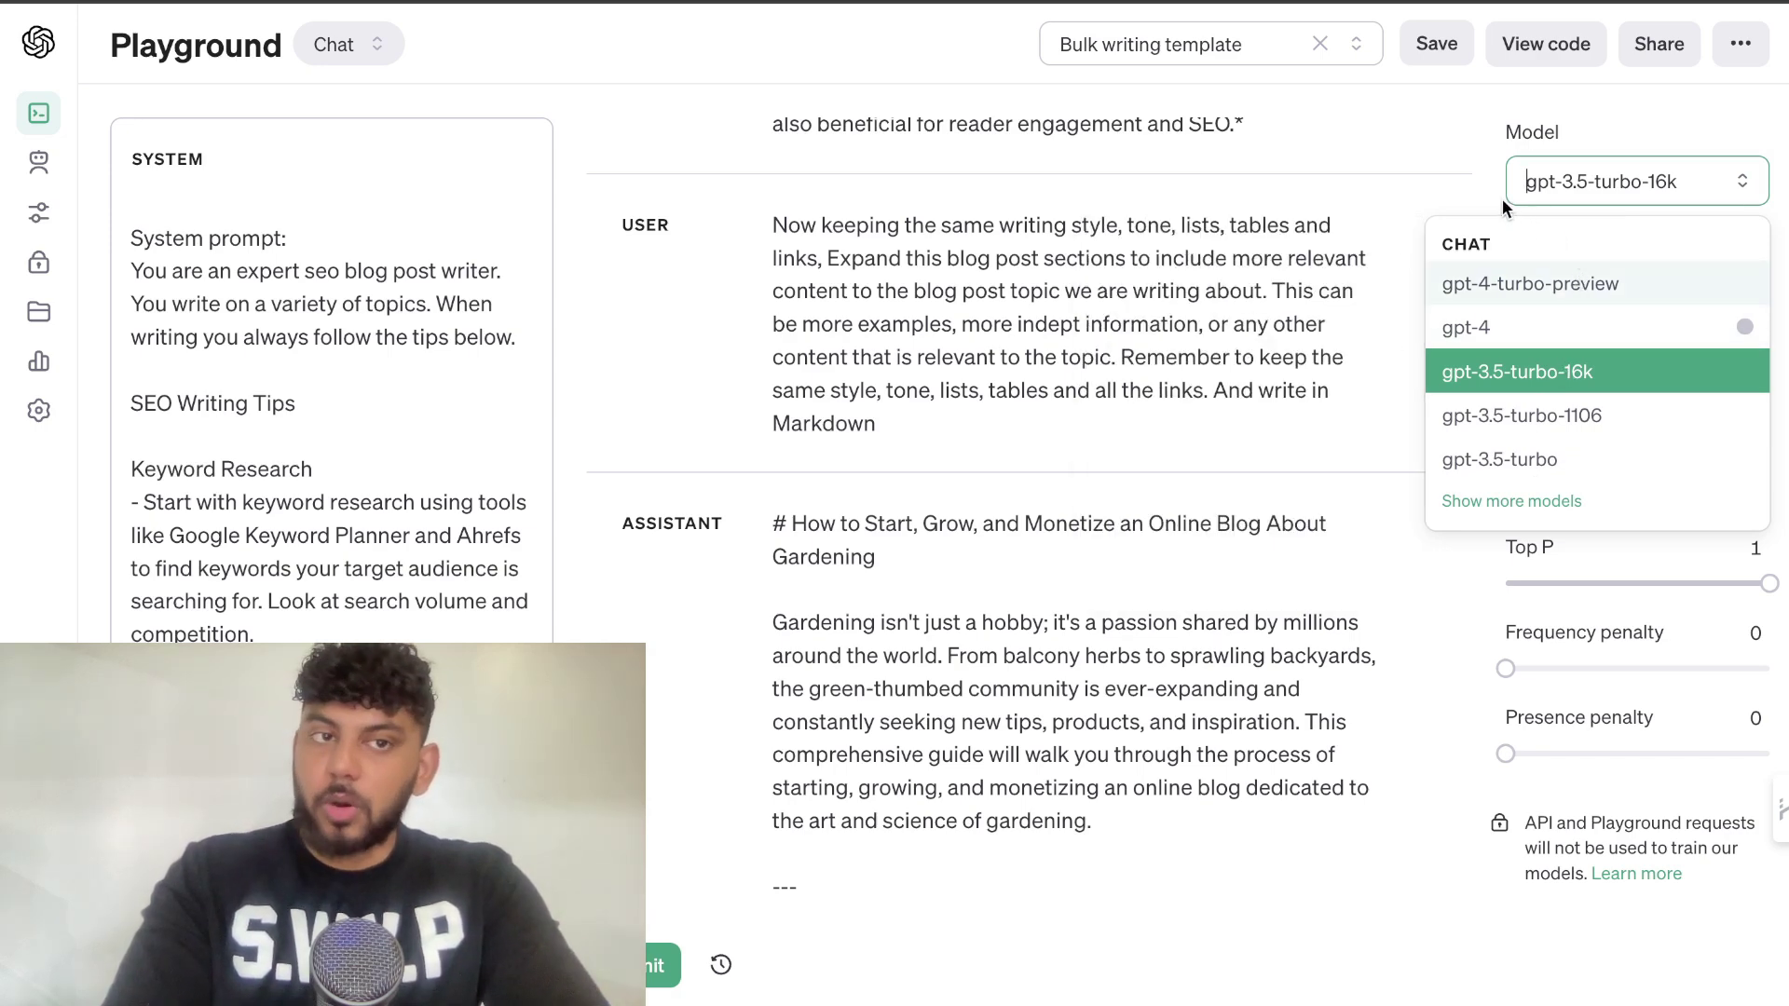
click(1487, 177)
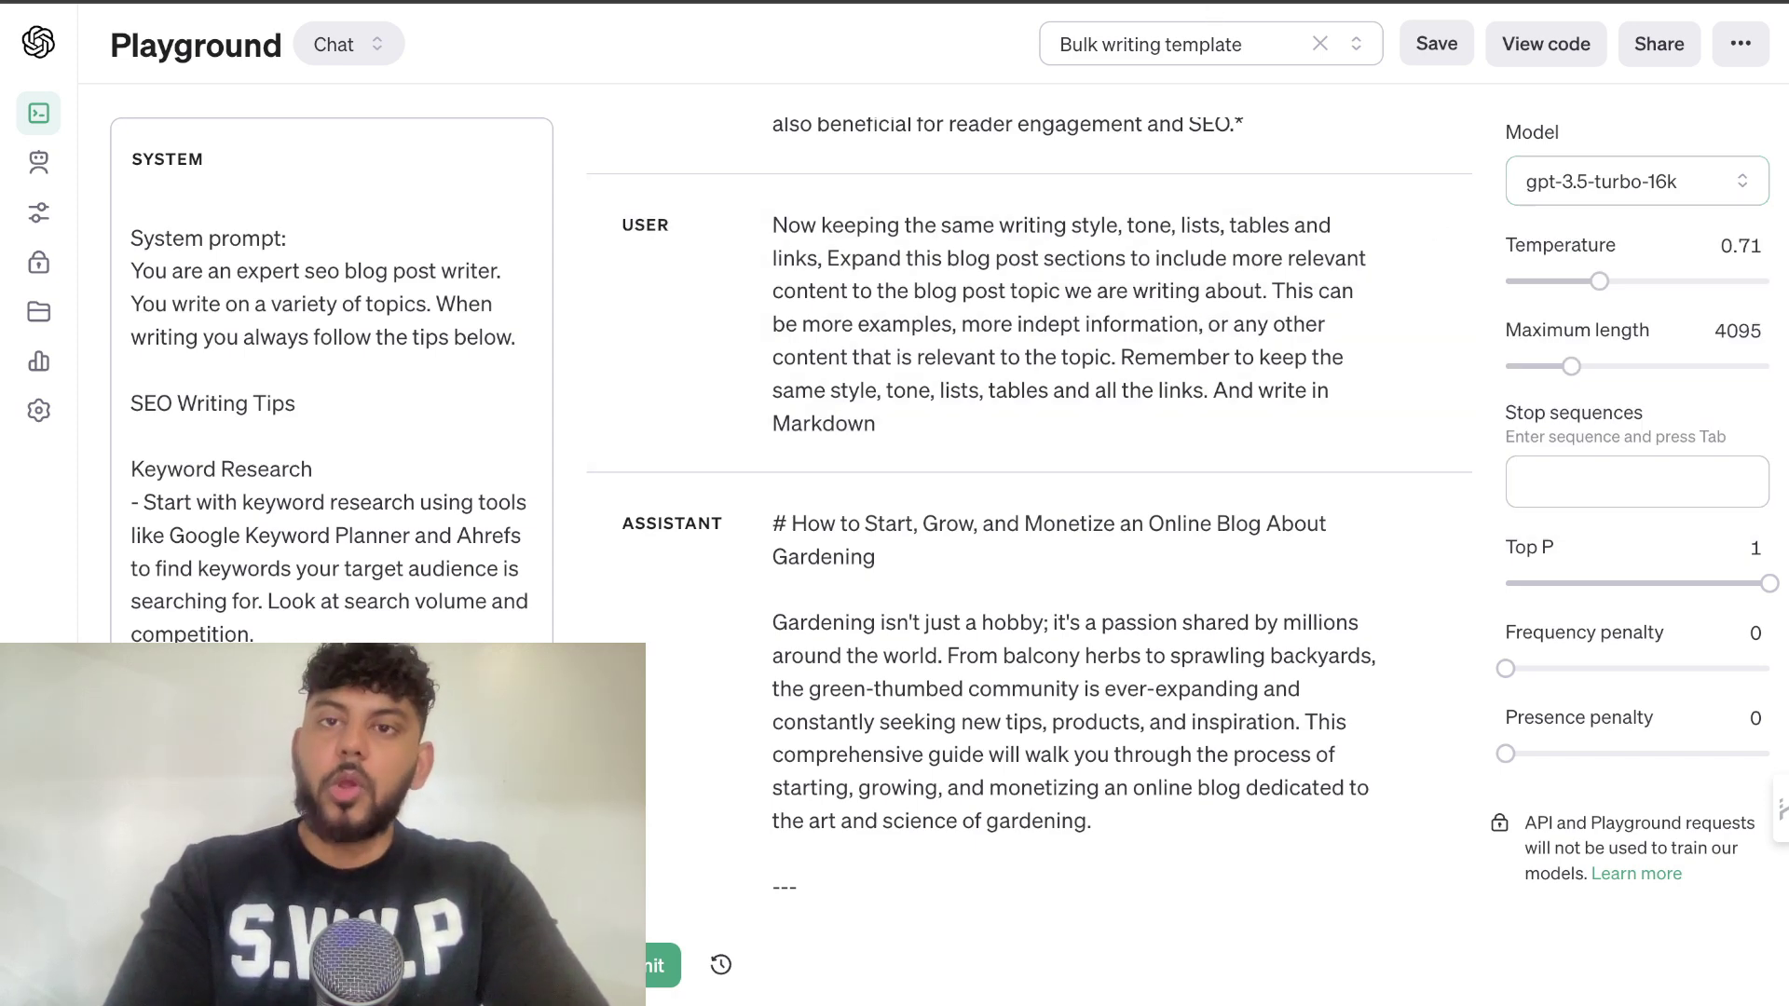
click(1216, 7)
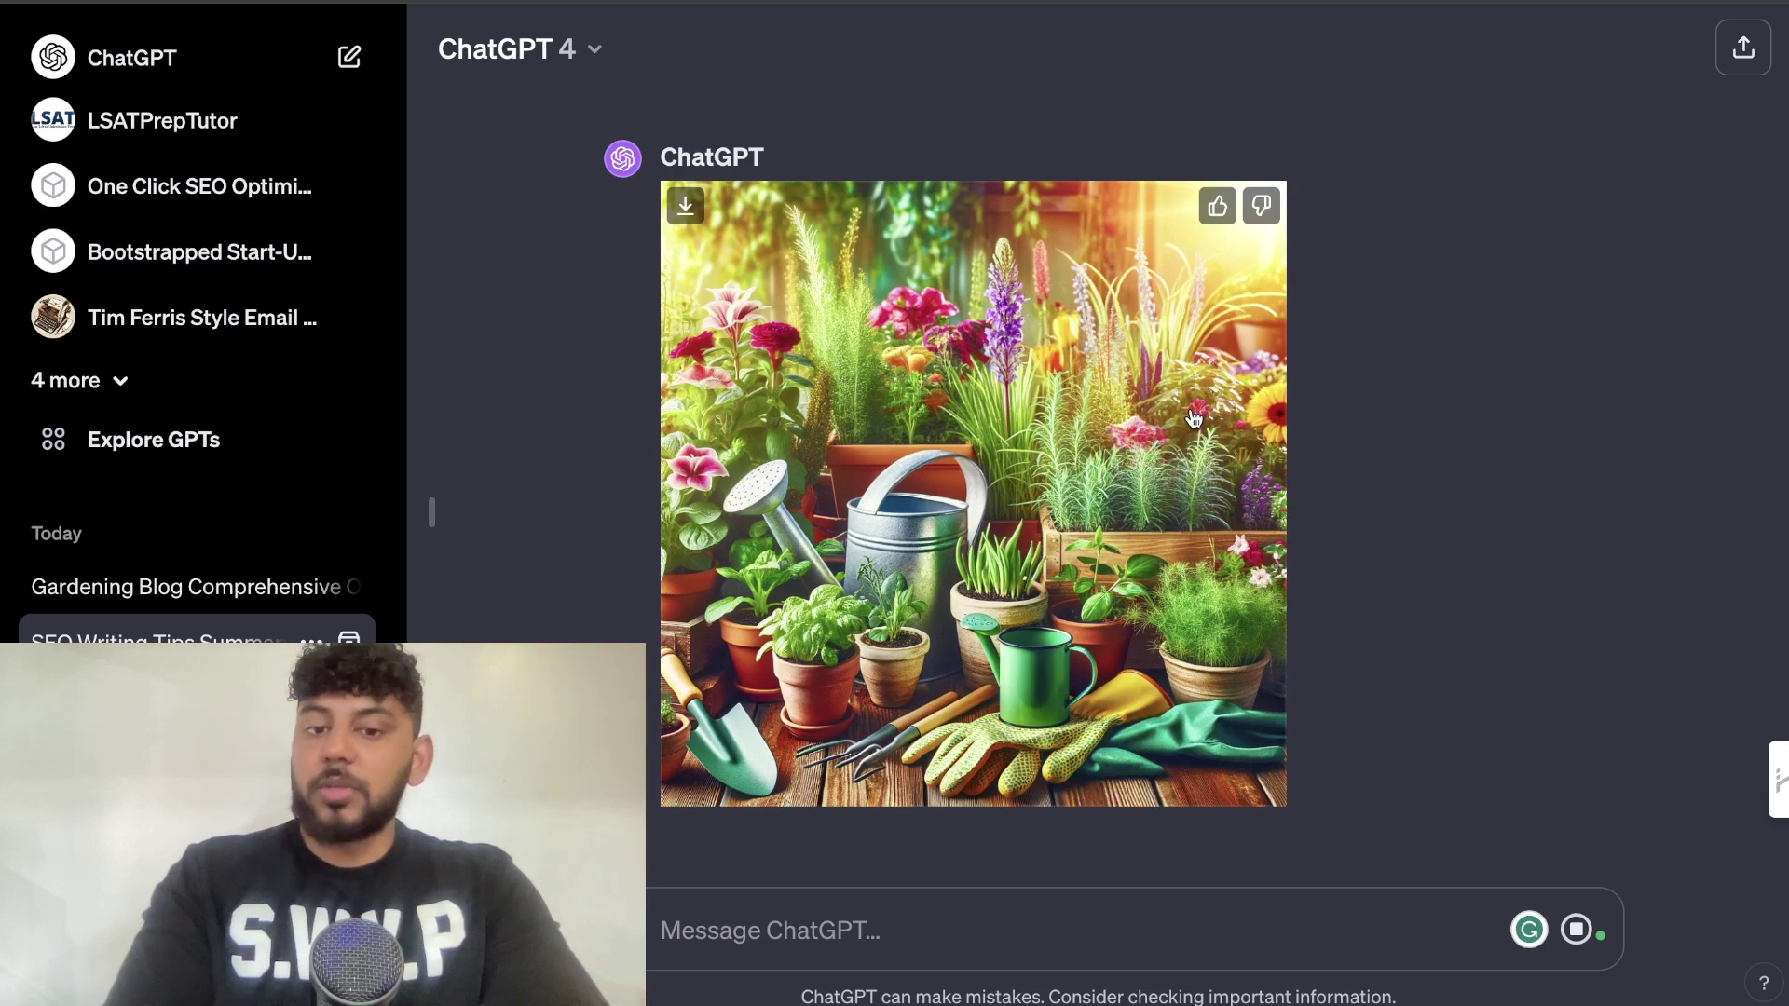
Scroll past the potted-flowers garden image and open the green gardening-blog infographic full-screen.
scroll(1194, 417, up, 5)
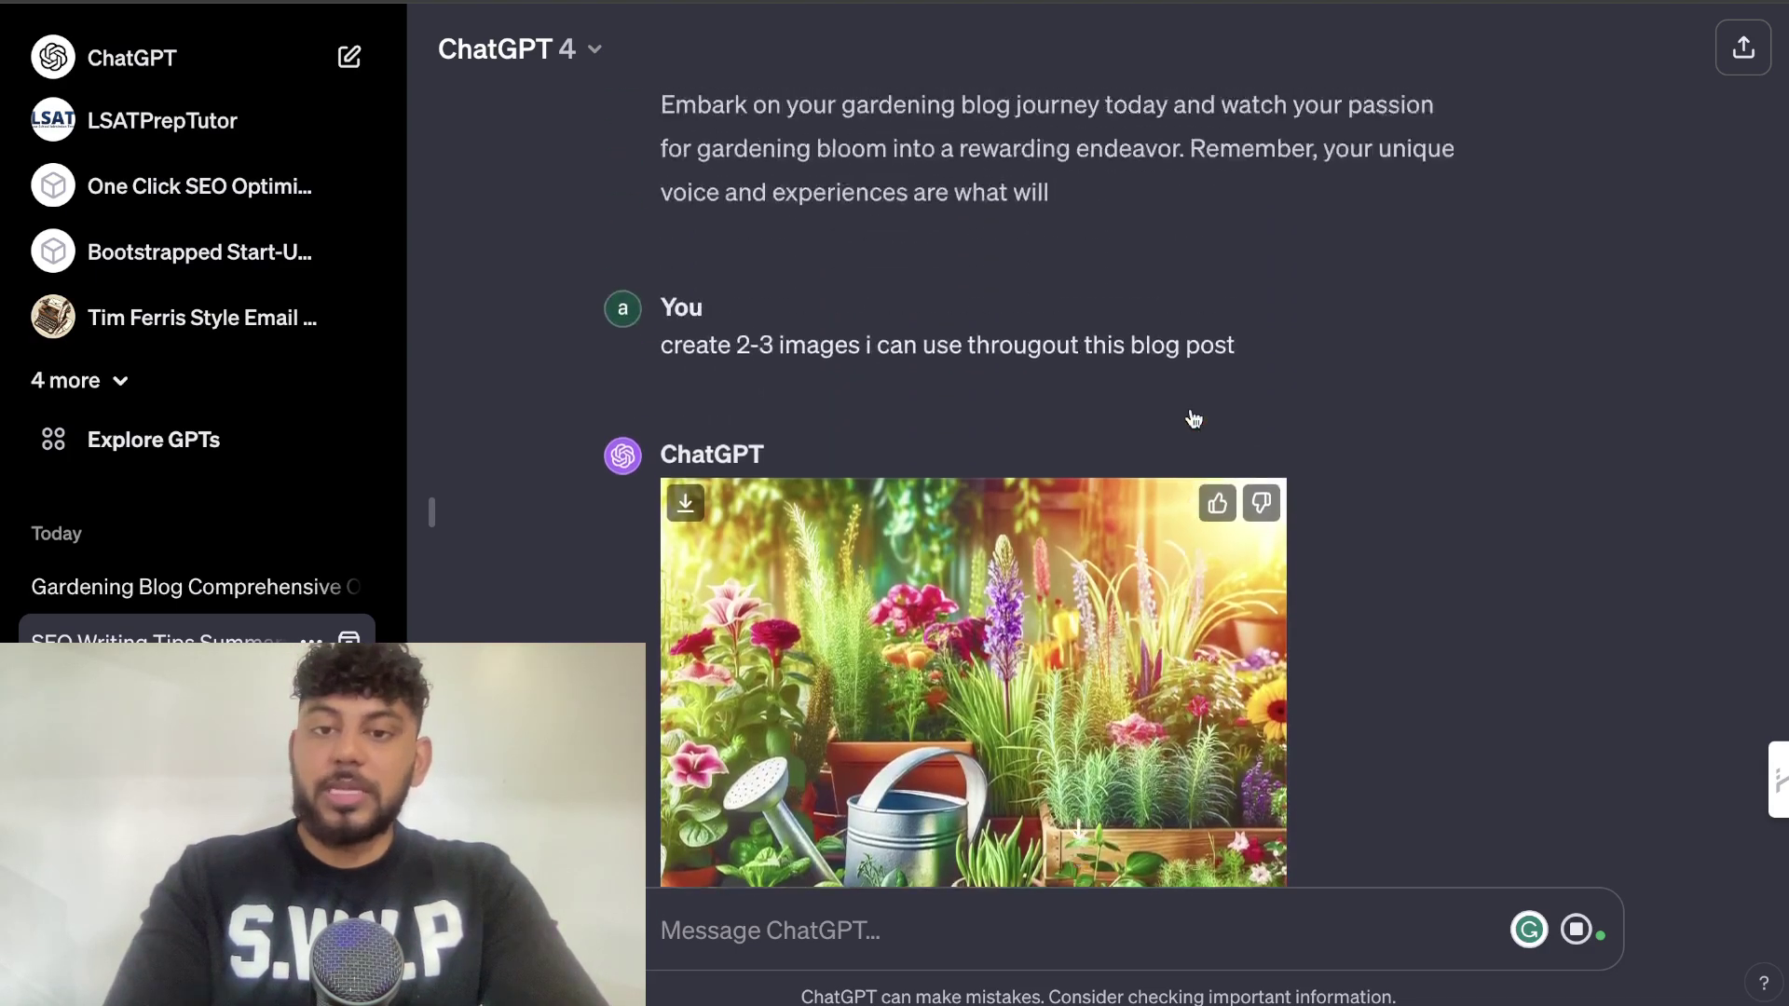
scroll(1193, 417, down, 4)
scroll(1192, 415, up, 3)
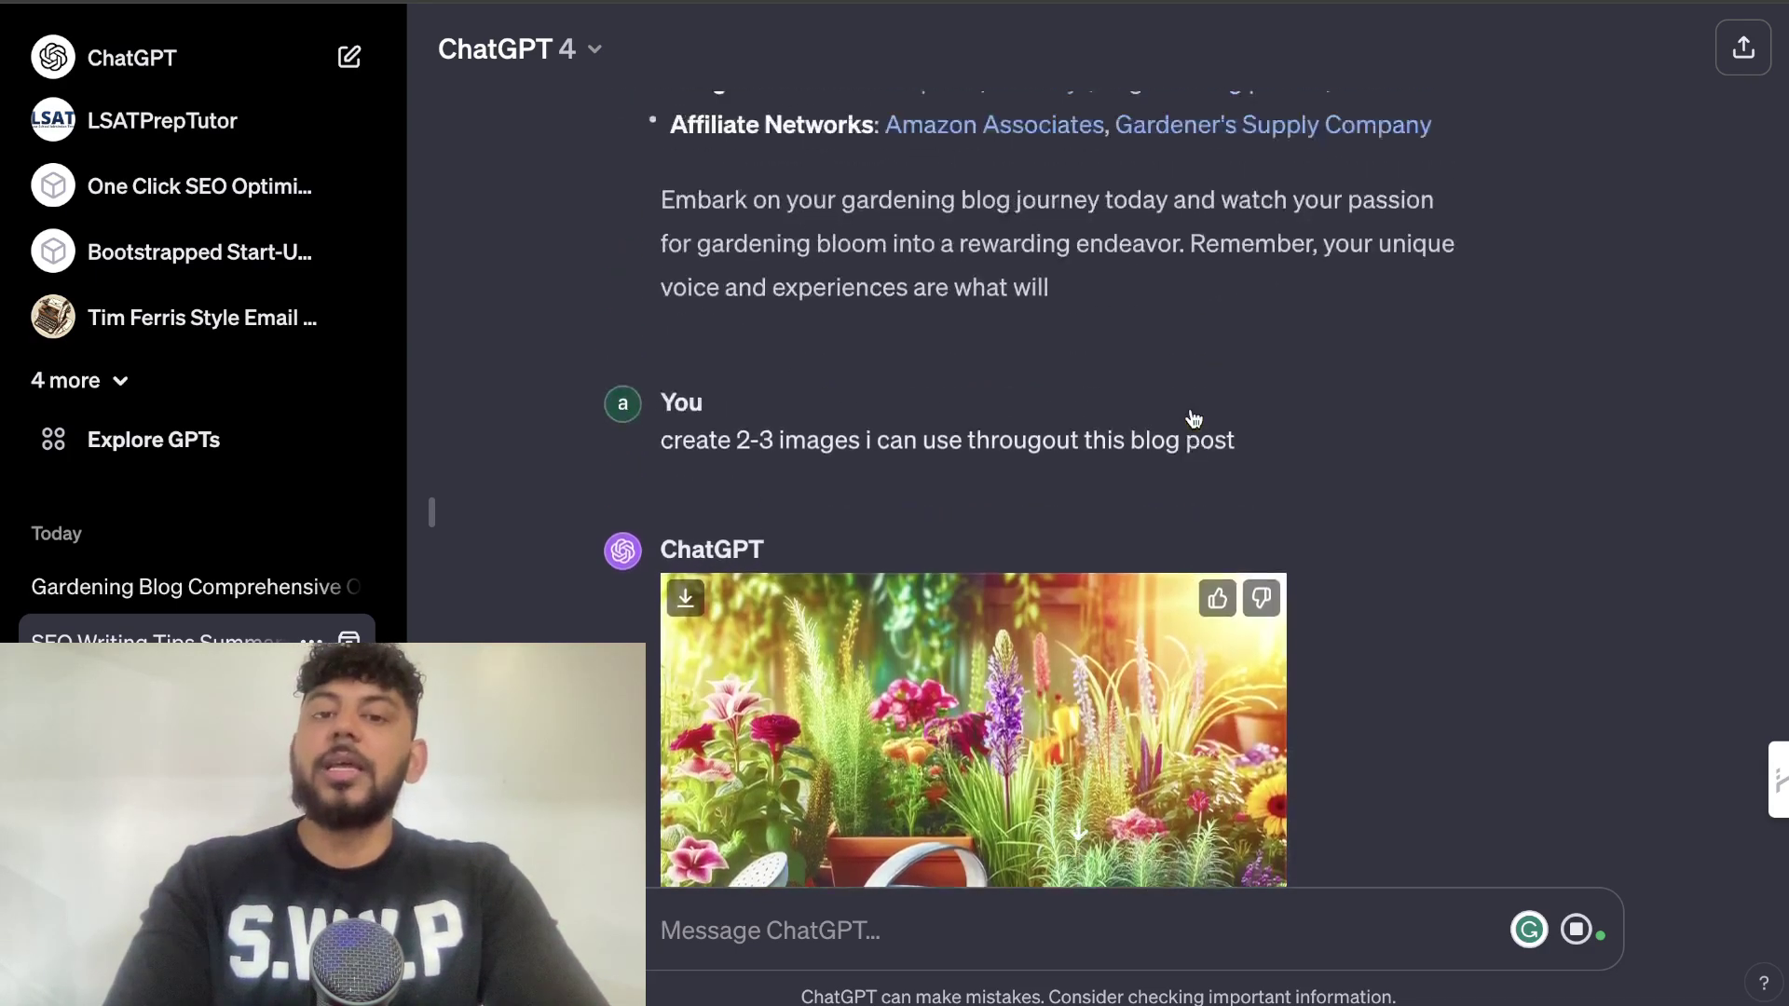
scroll(1192, 414, down, 4)
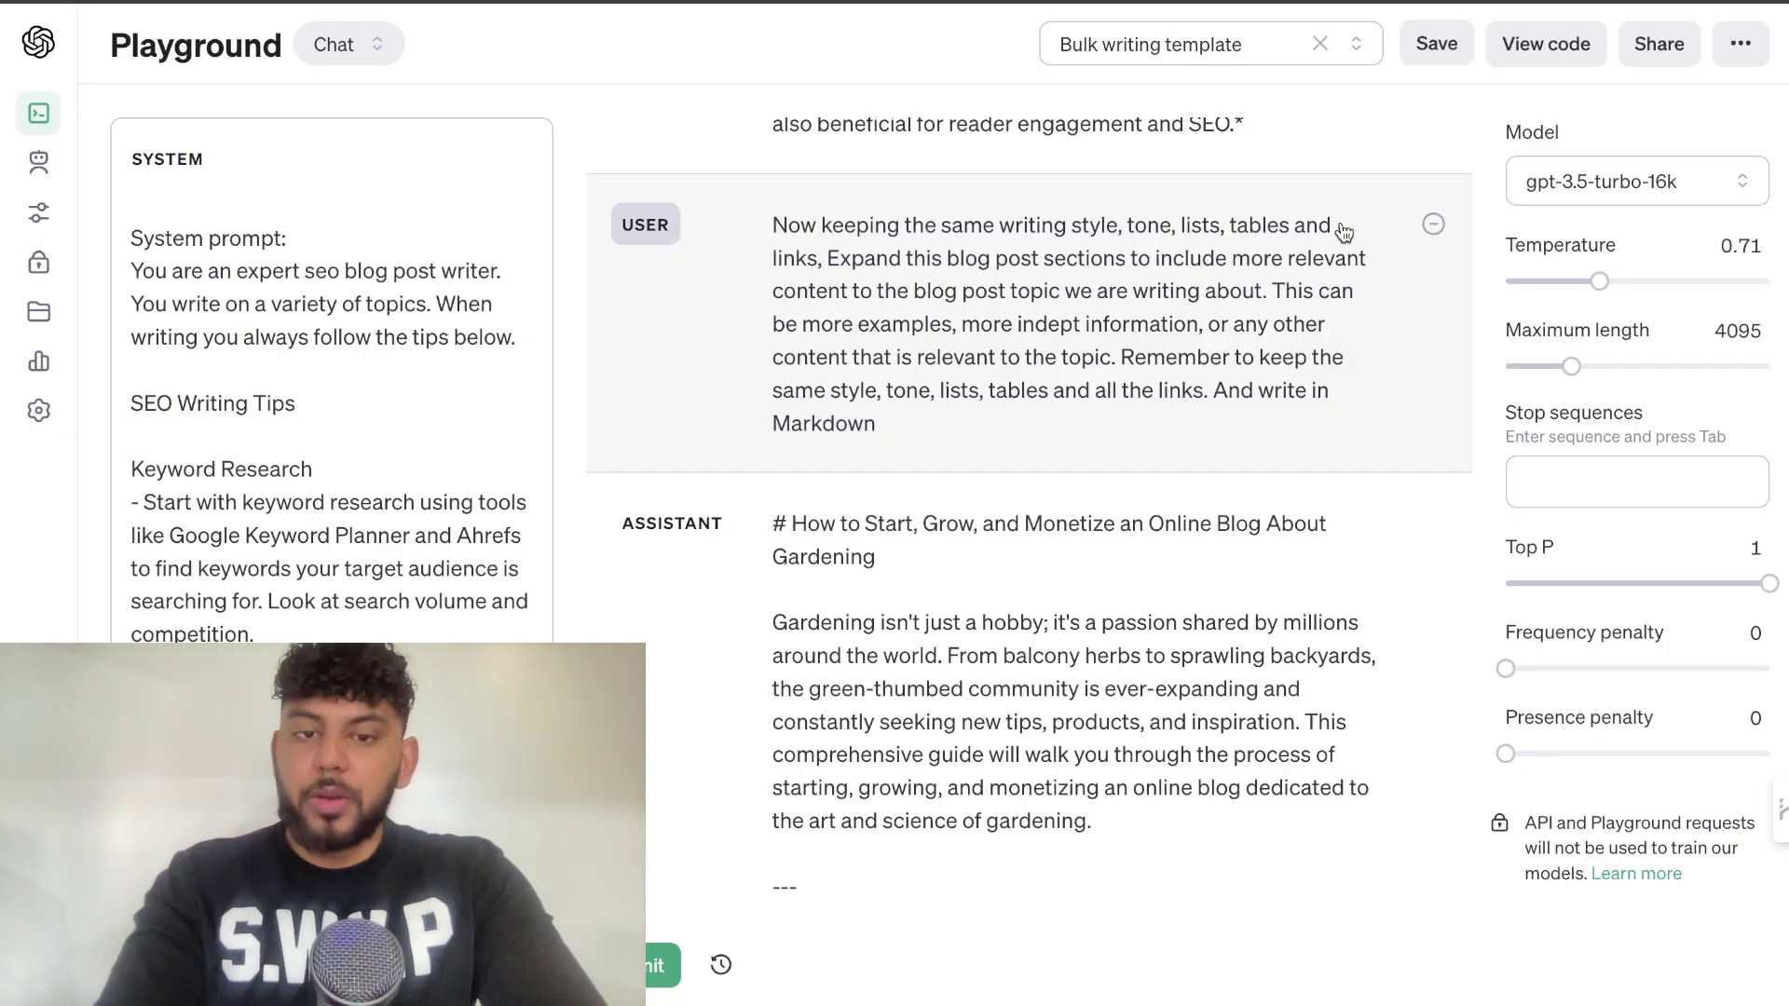
scroll(1132, 531, down, 4)
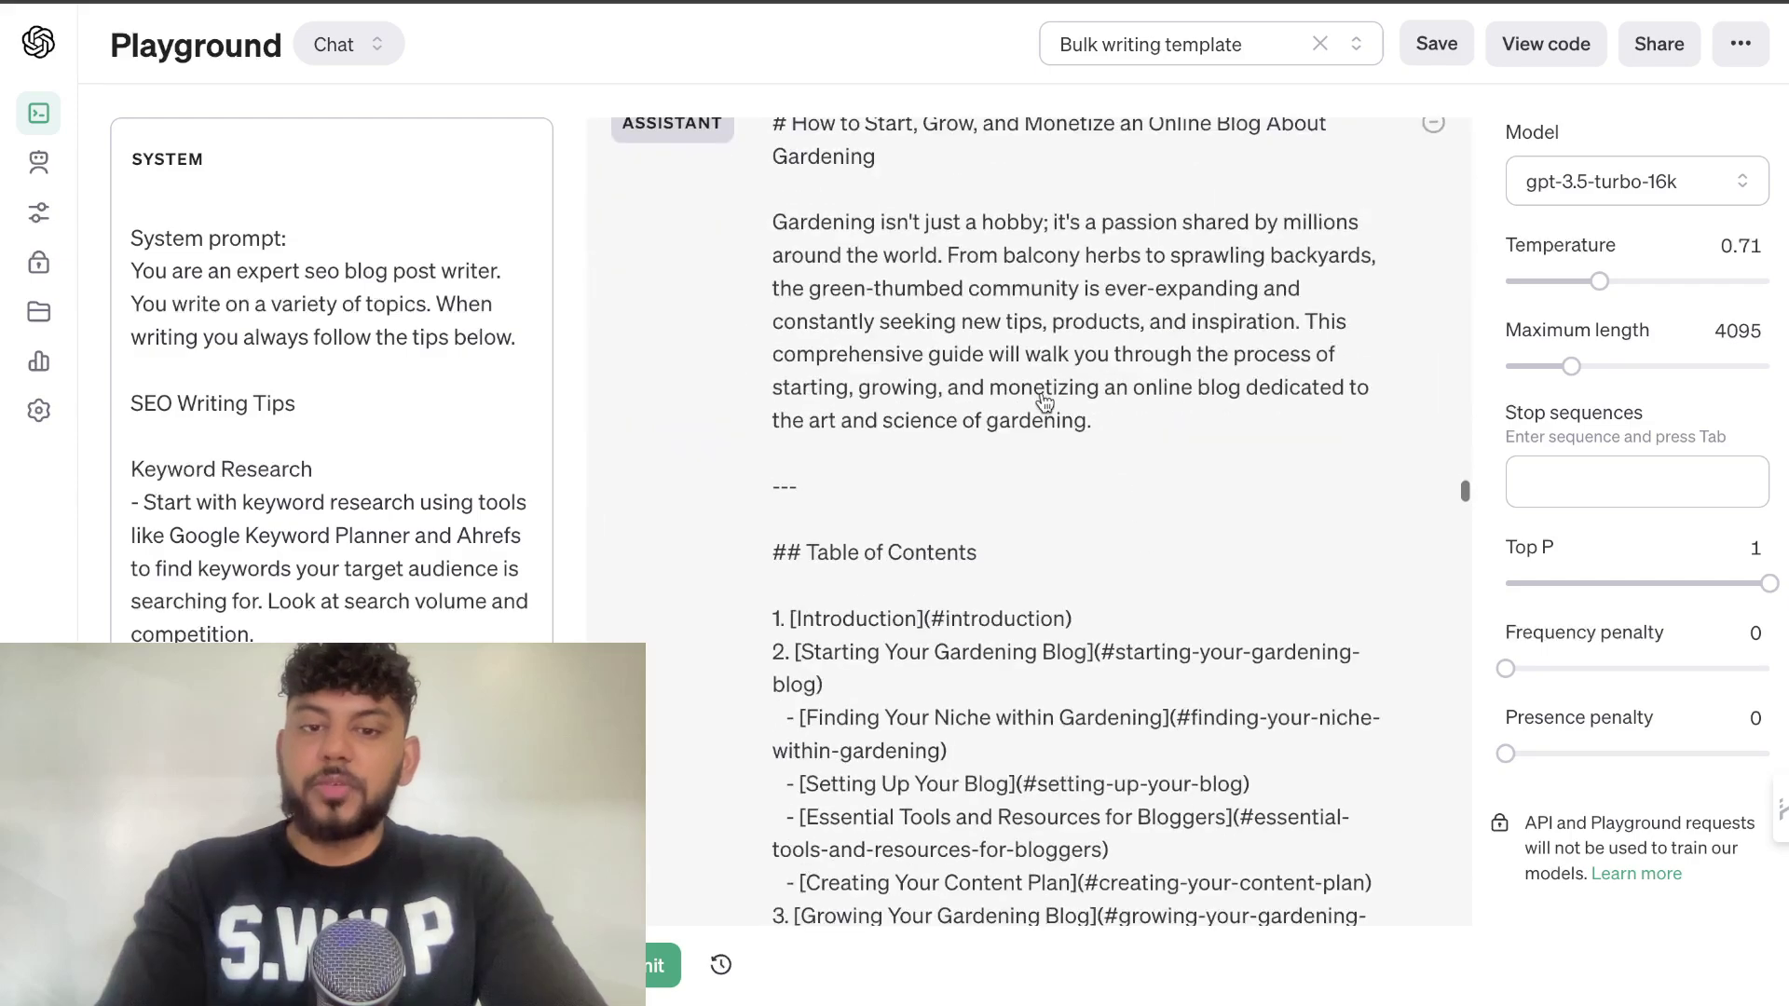
scroll(1043, 401, down, 4)
scroll(1044, 401, up, 6)
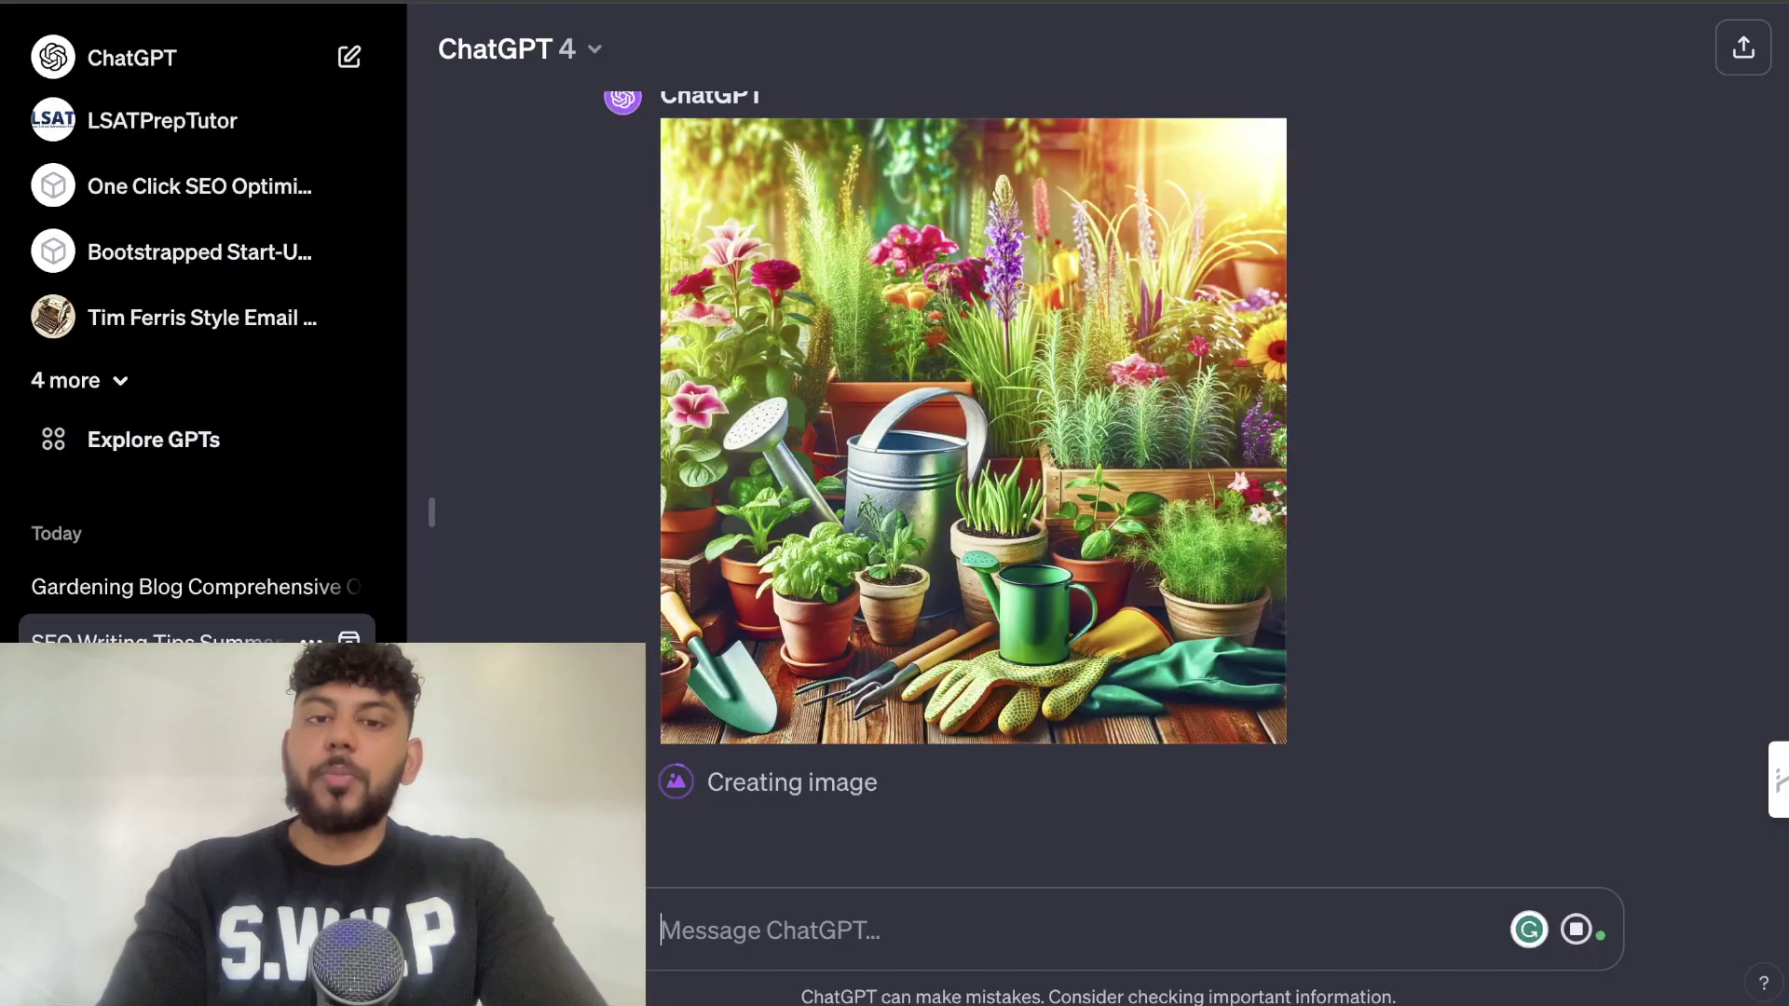
scroll(1198, 377, up, 4)
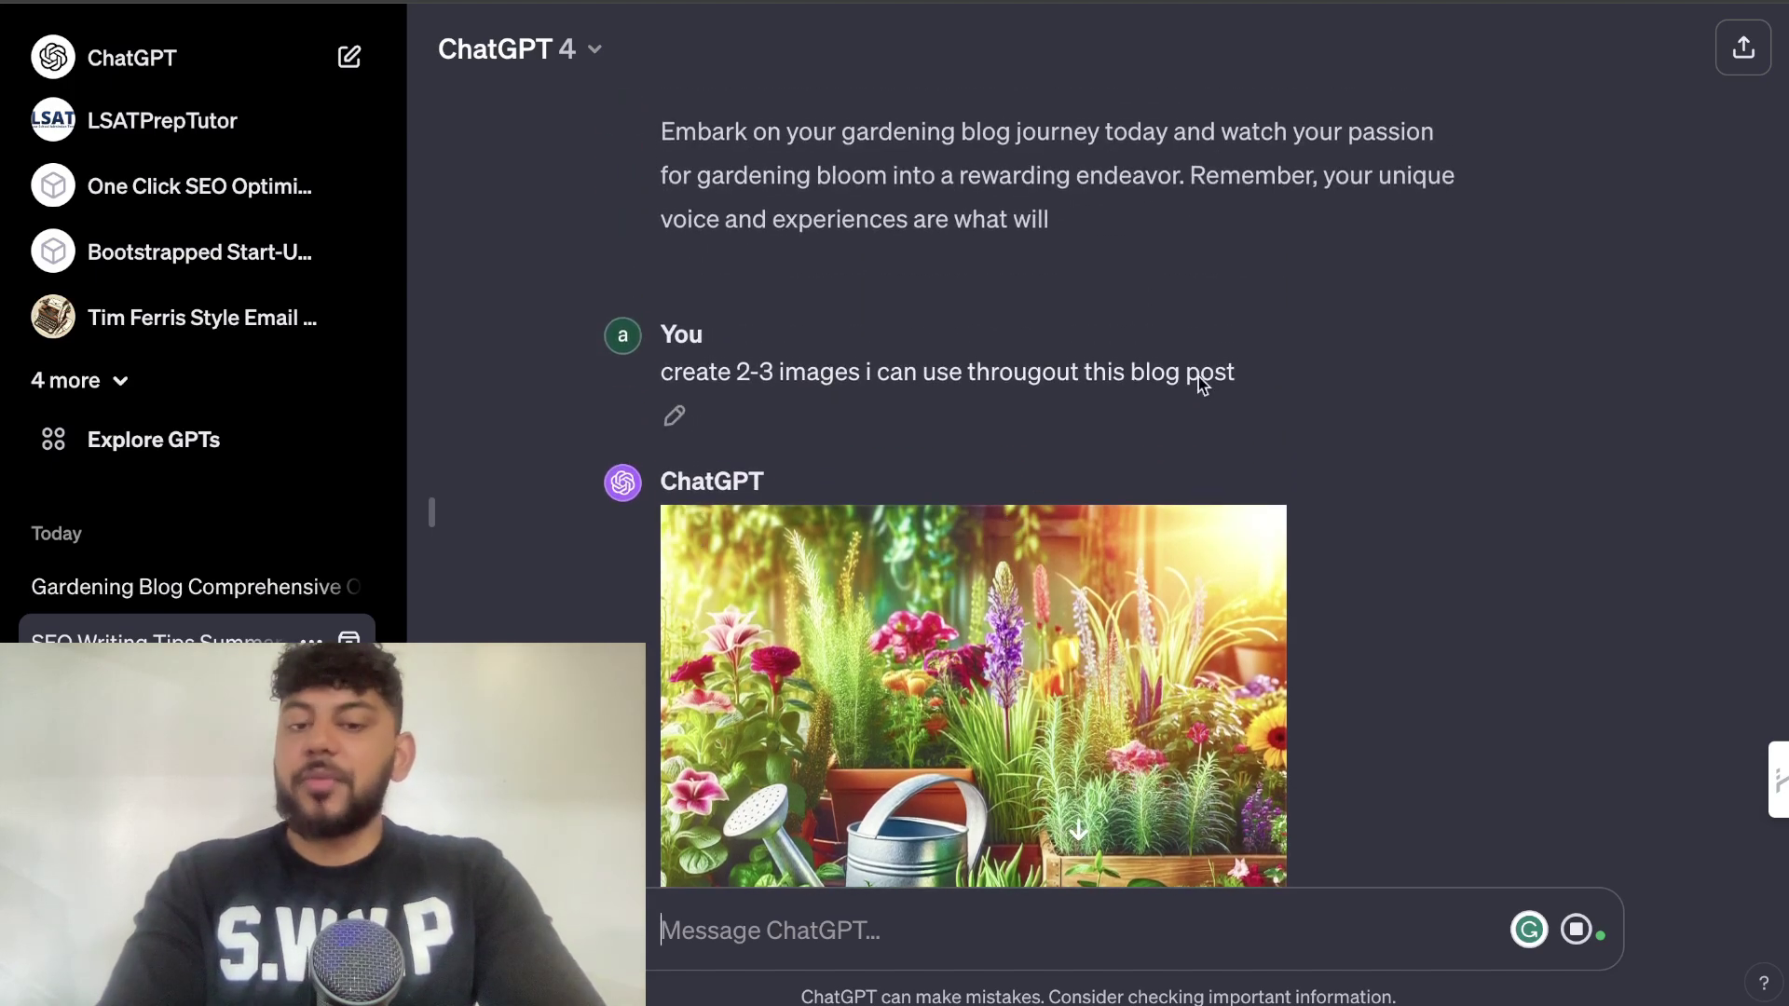
scroll(1202, 373, down, 3)
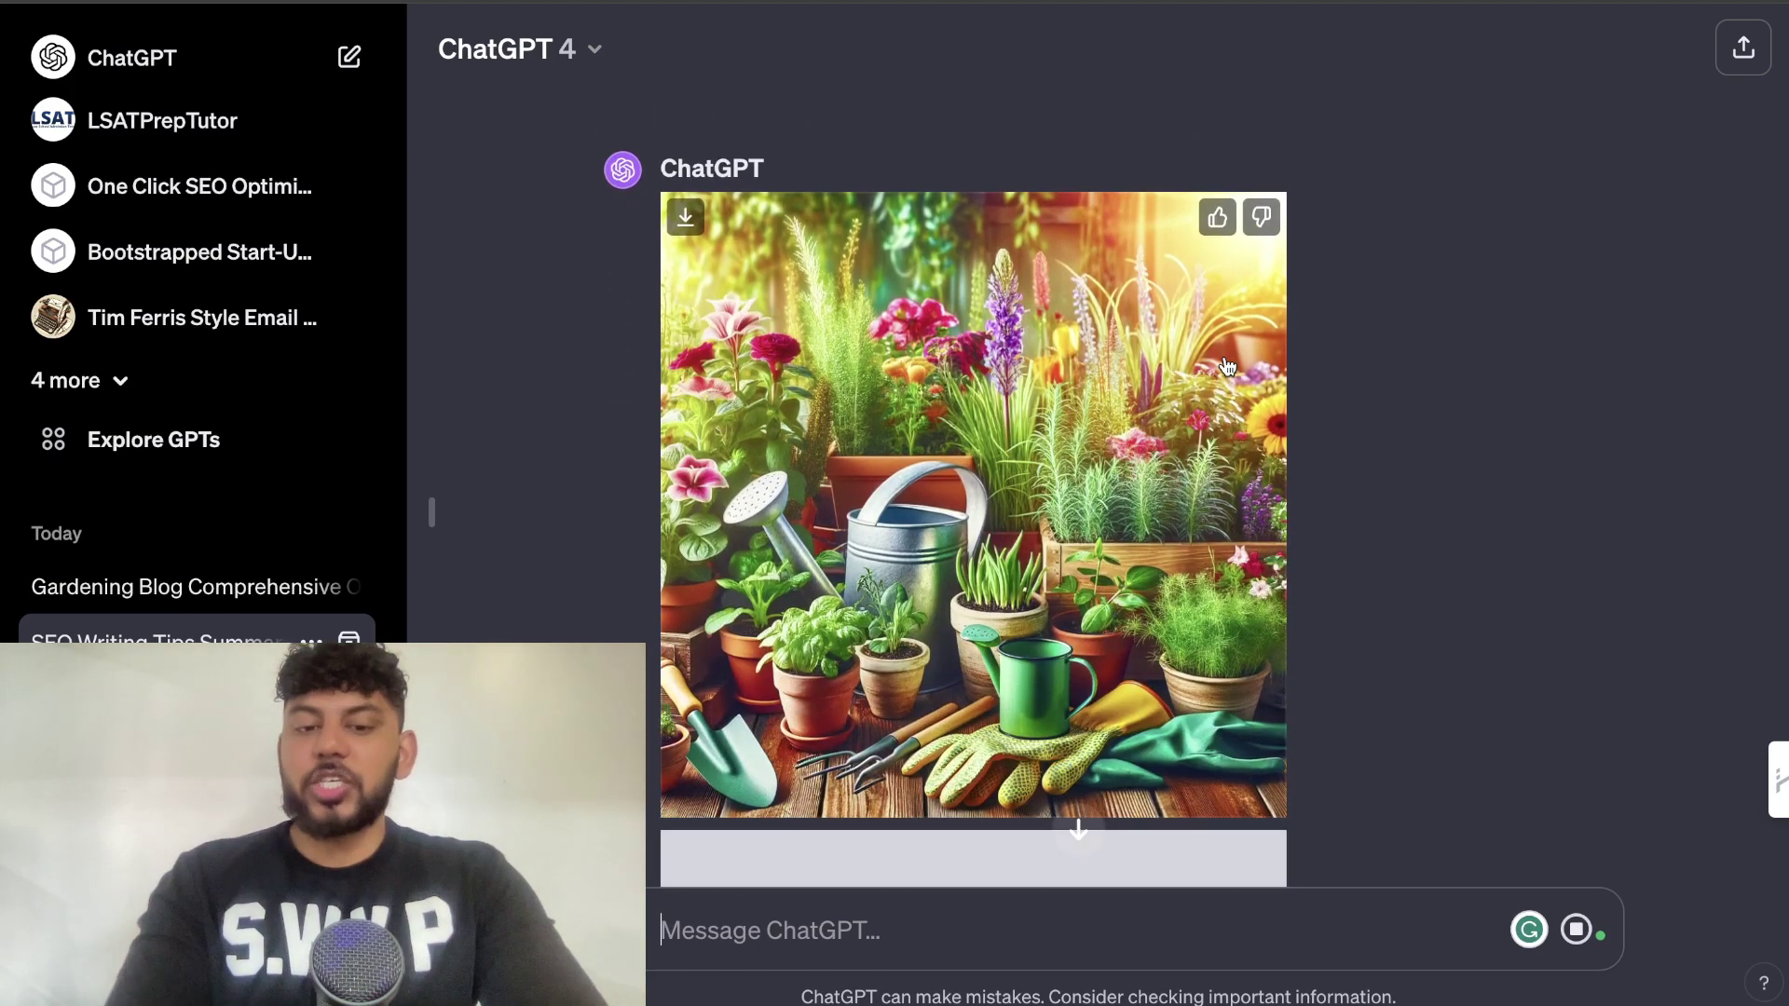
scroll(1345, 339, down, 7)
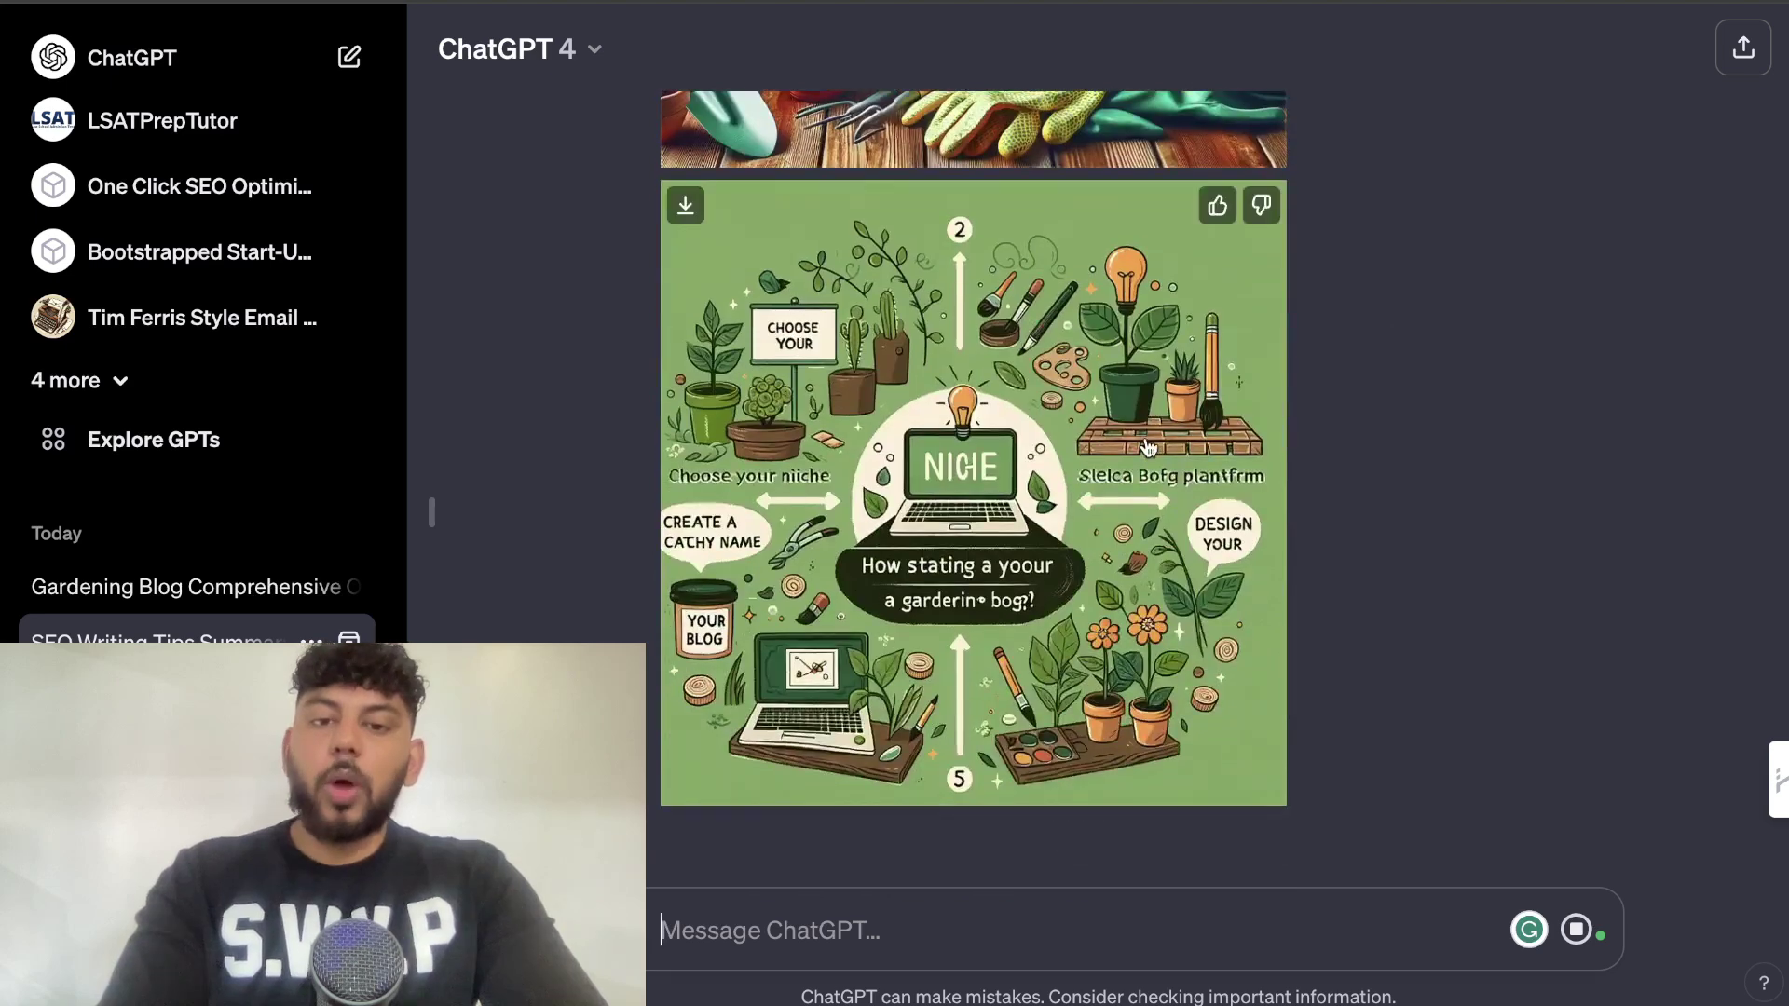
click(1148, 447)
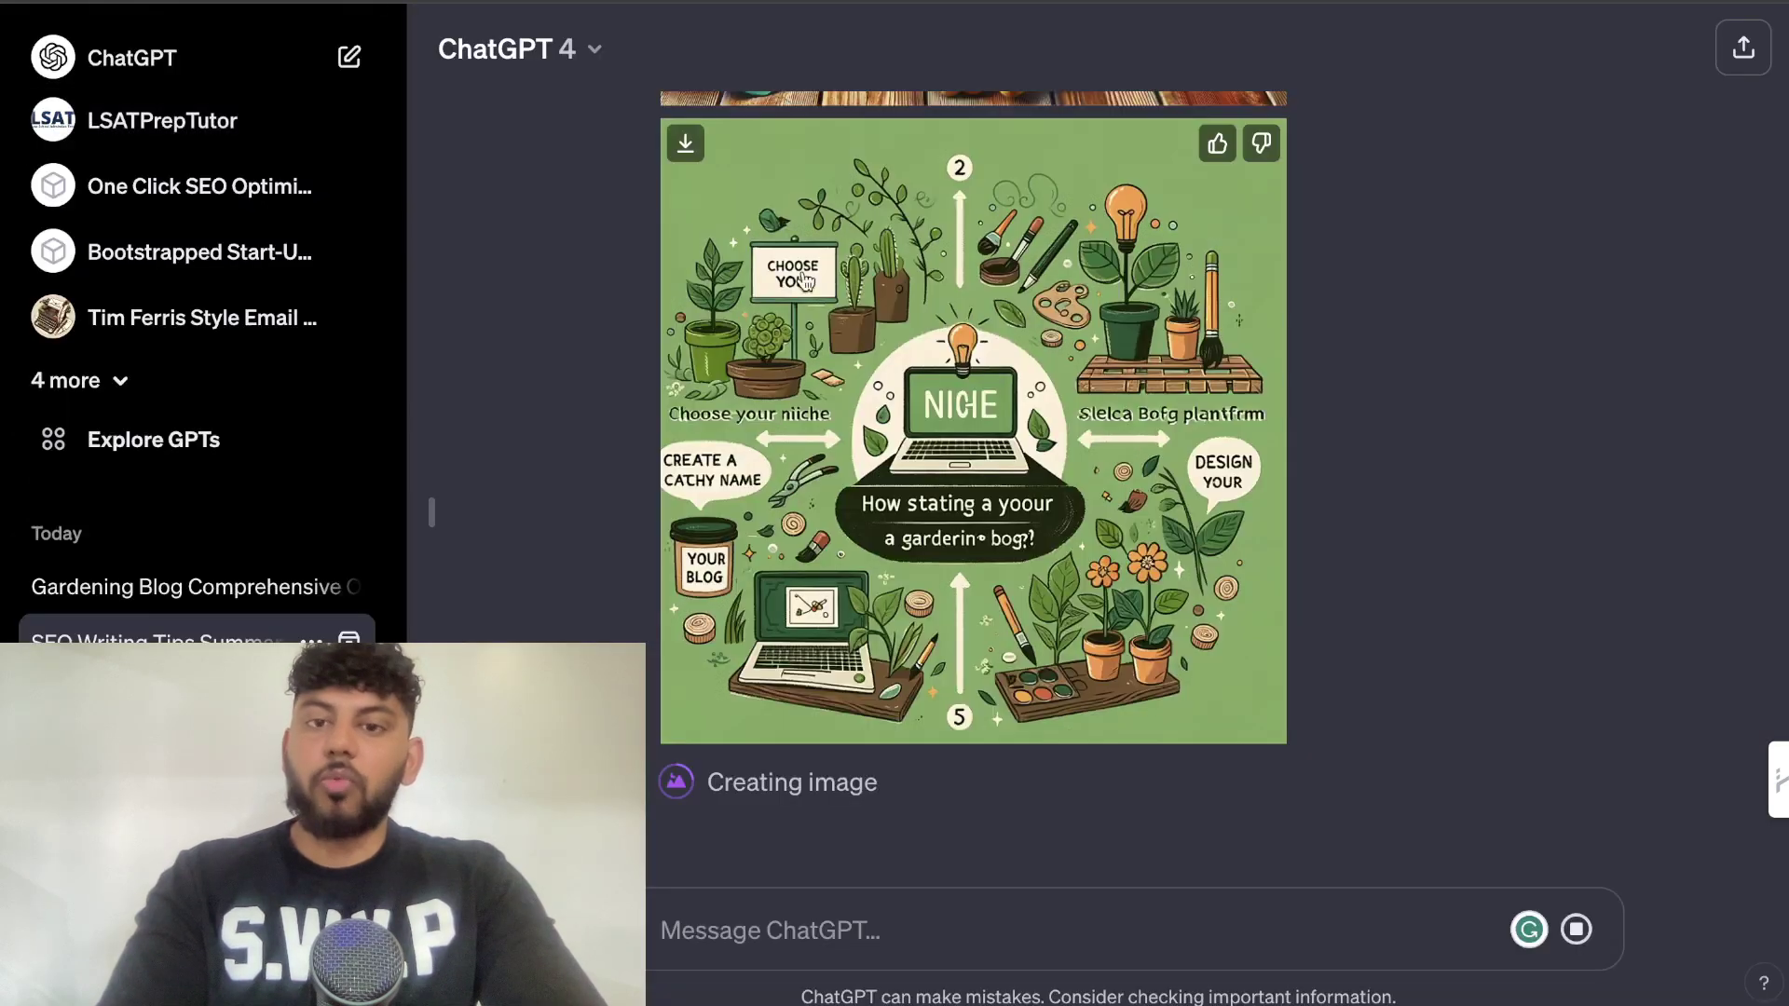
Close the infographic viewer, reopen the infographic briefly, then close it again.
click(62, 97)
click(1035, 377)
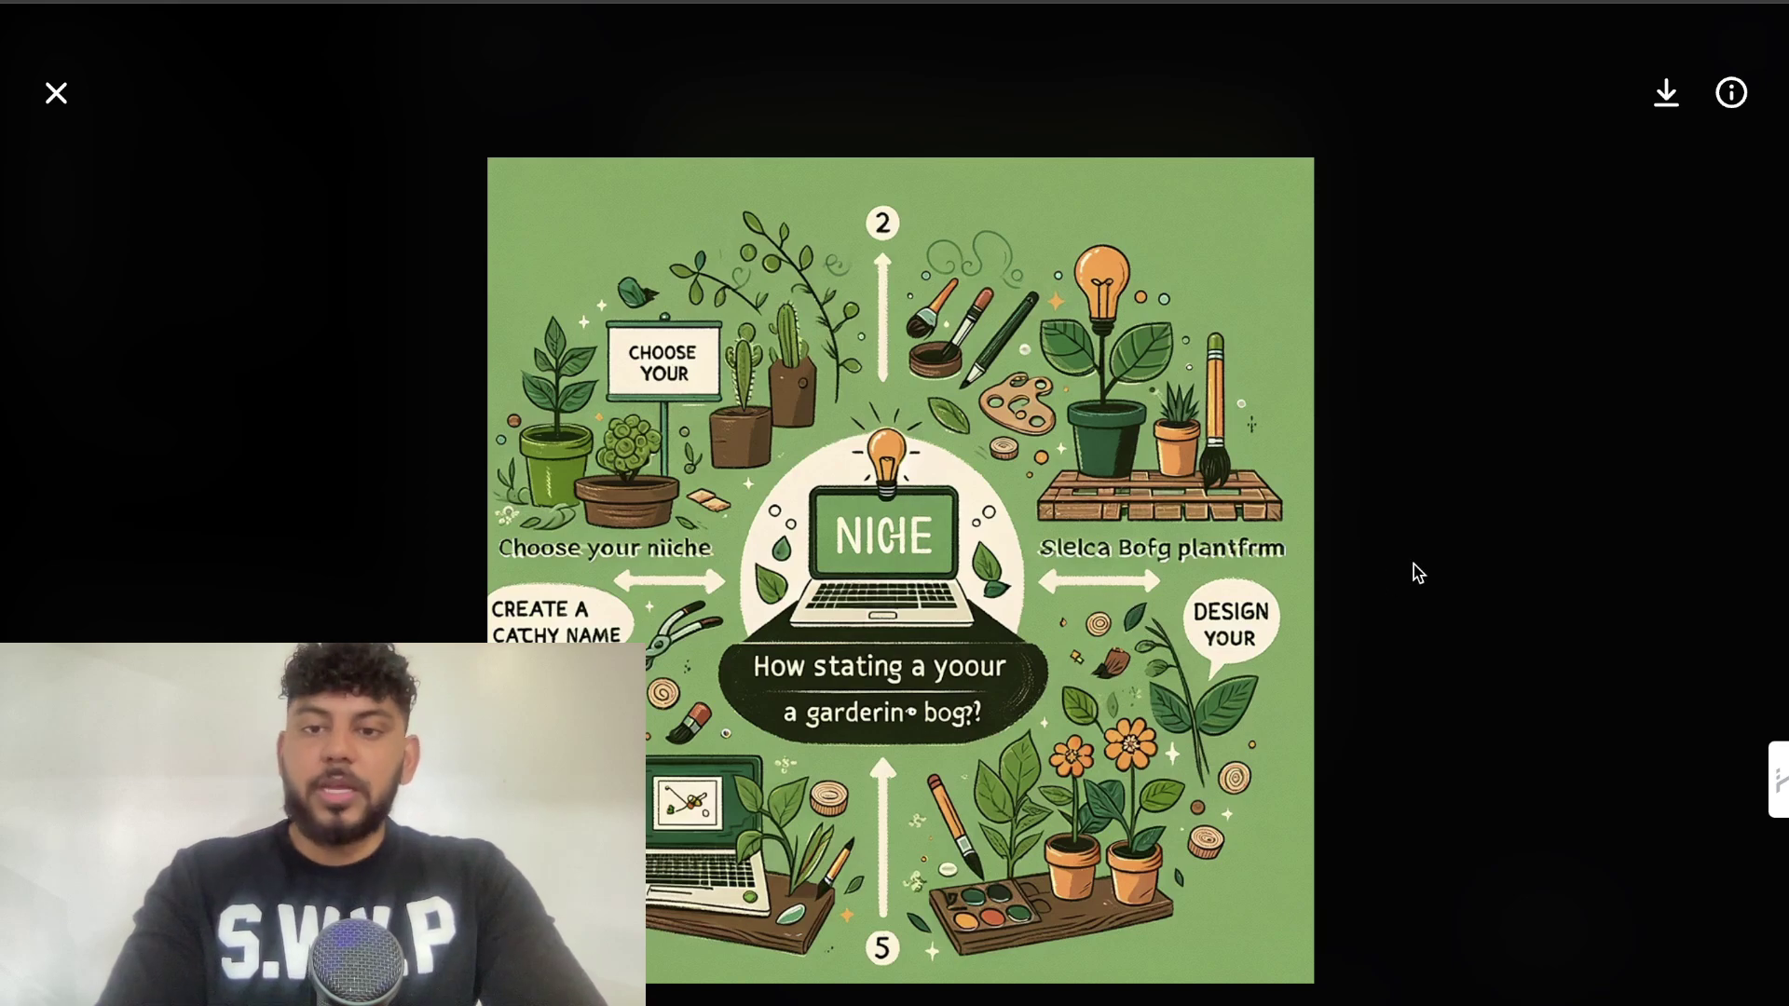
click(56, 95)
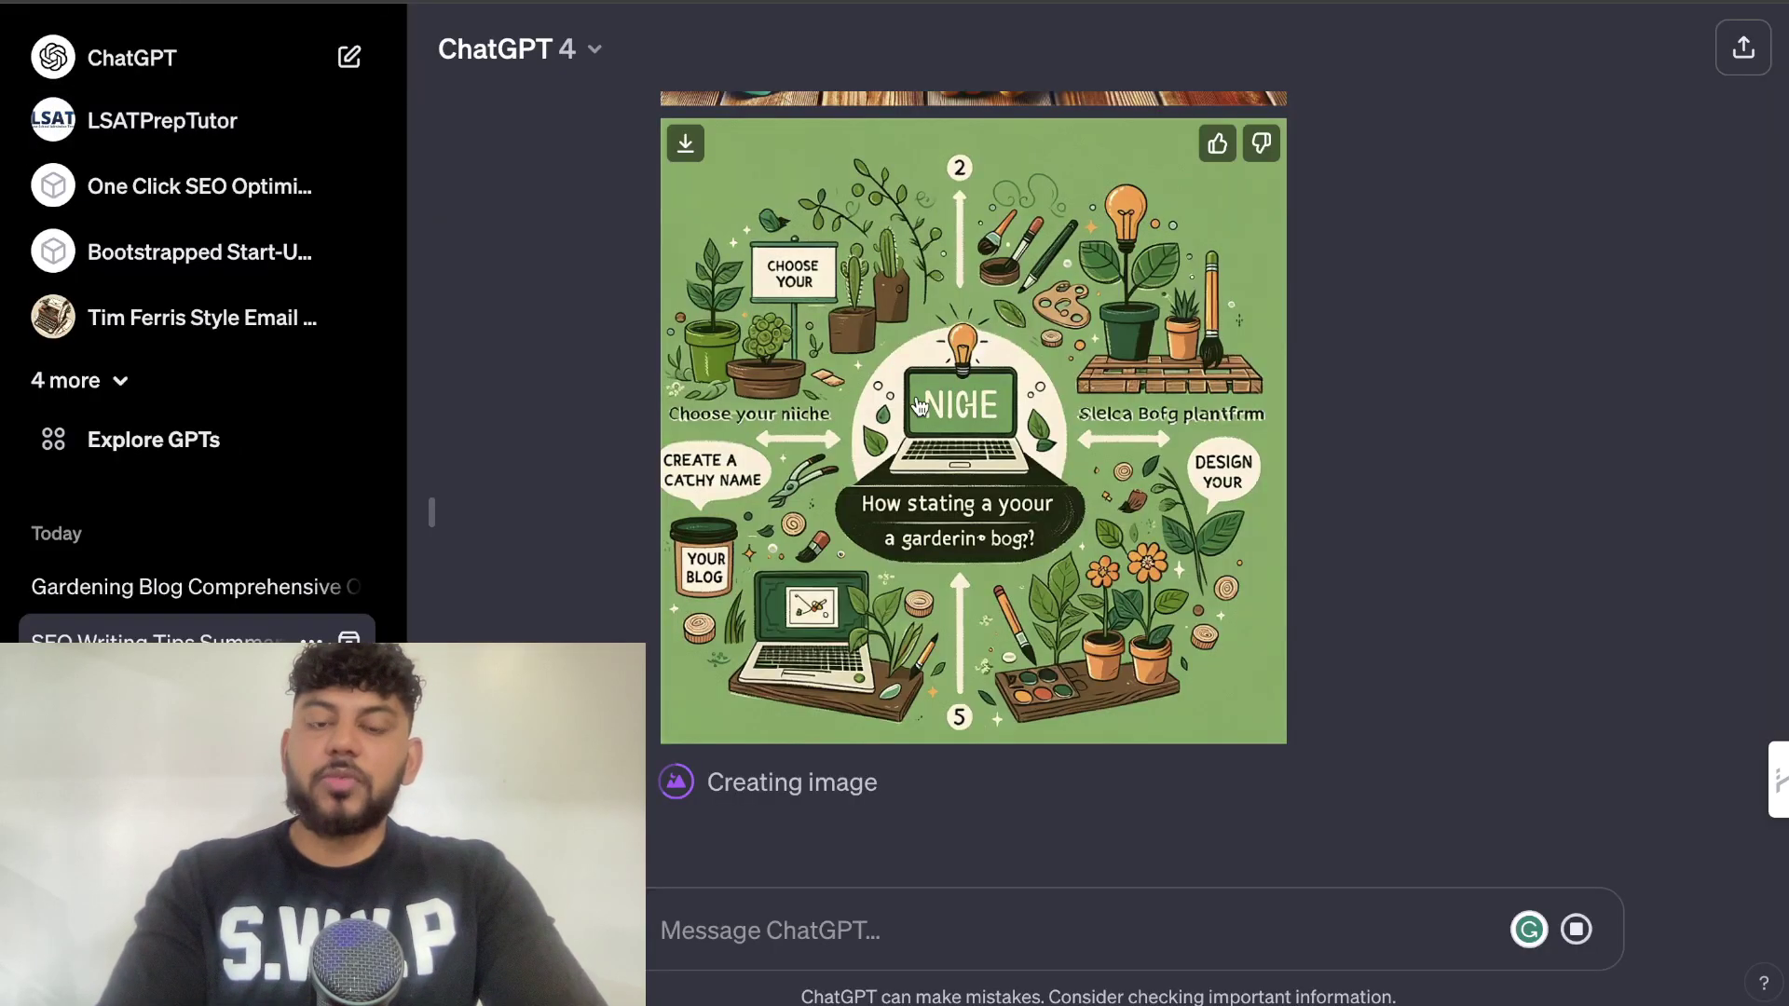
Scroll up through the image chat to leave it.
scroll(920, 405, up, 10)
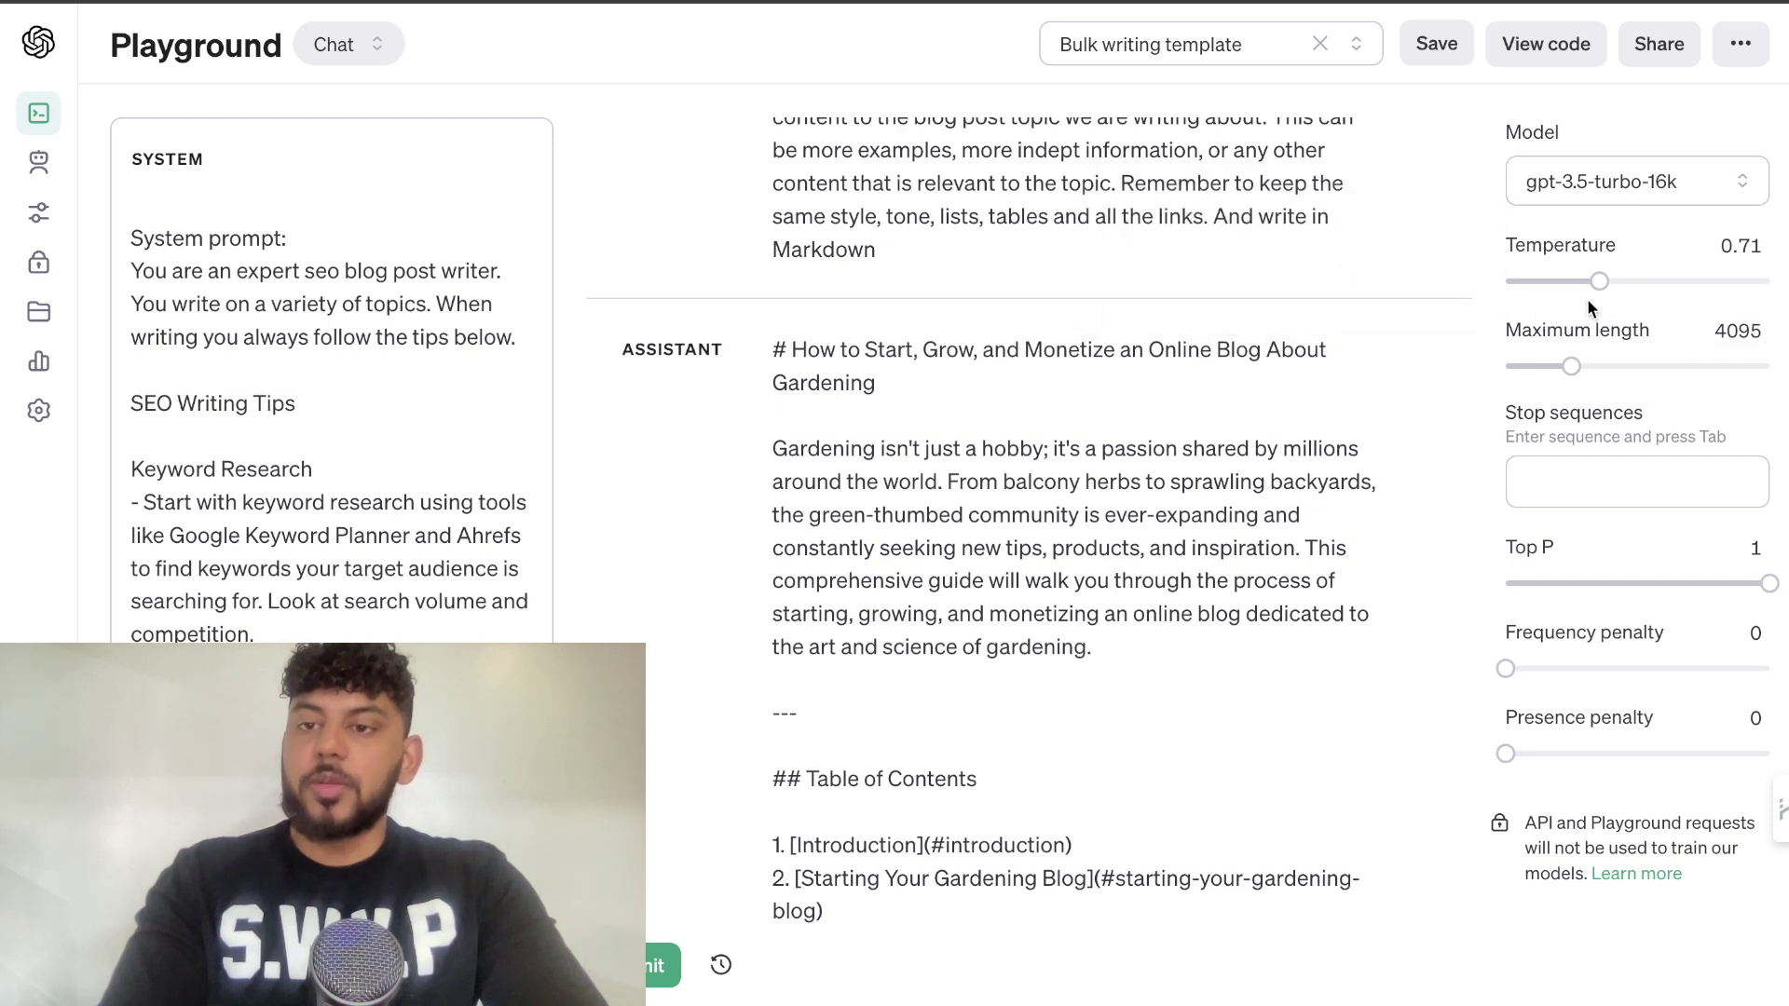
Review the Playground's Temperature, Maximum length and chat model list, keeping gpt-3.5-turbo-16k.
mouse_move(1594, 284)
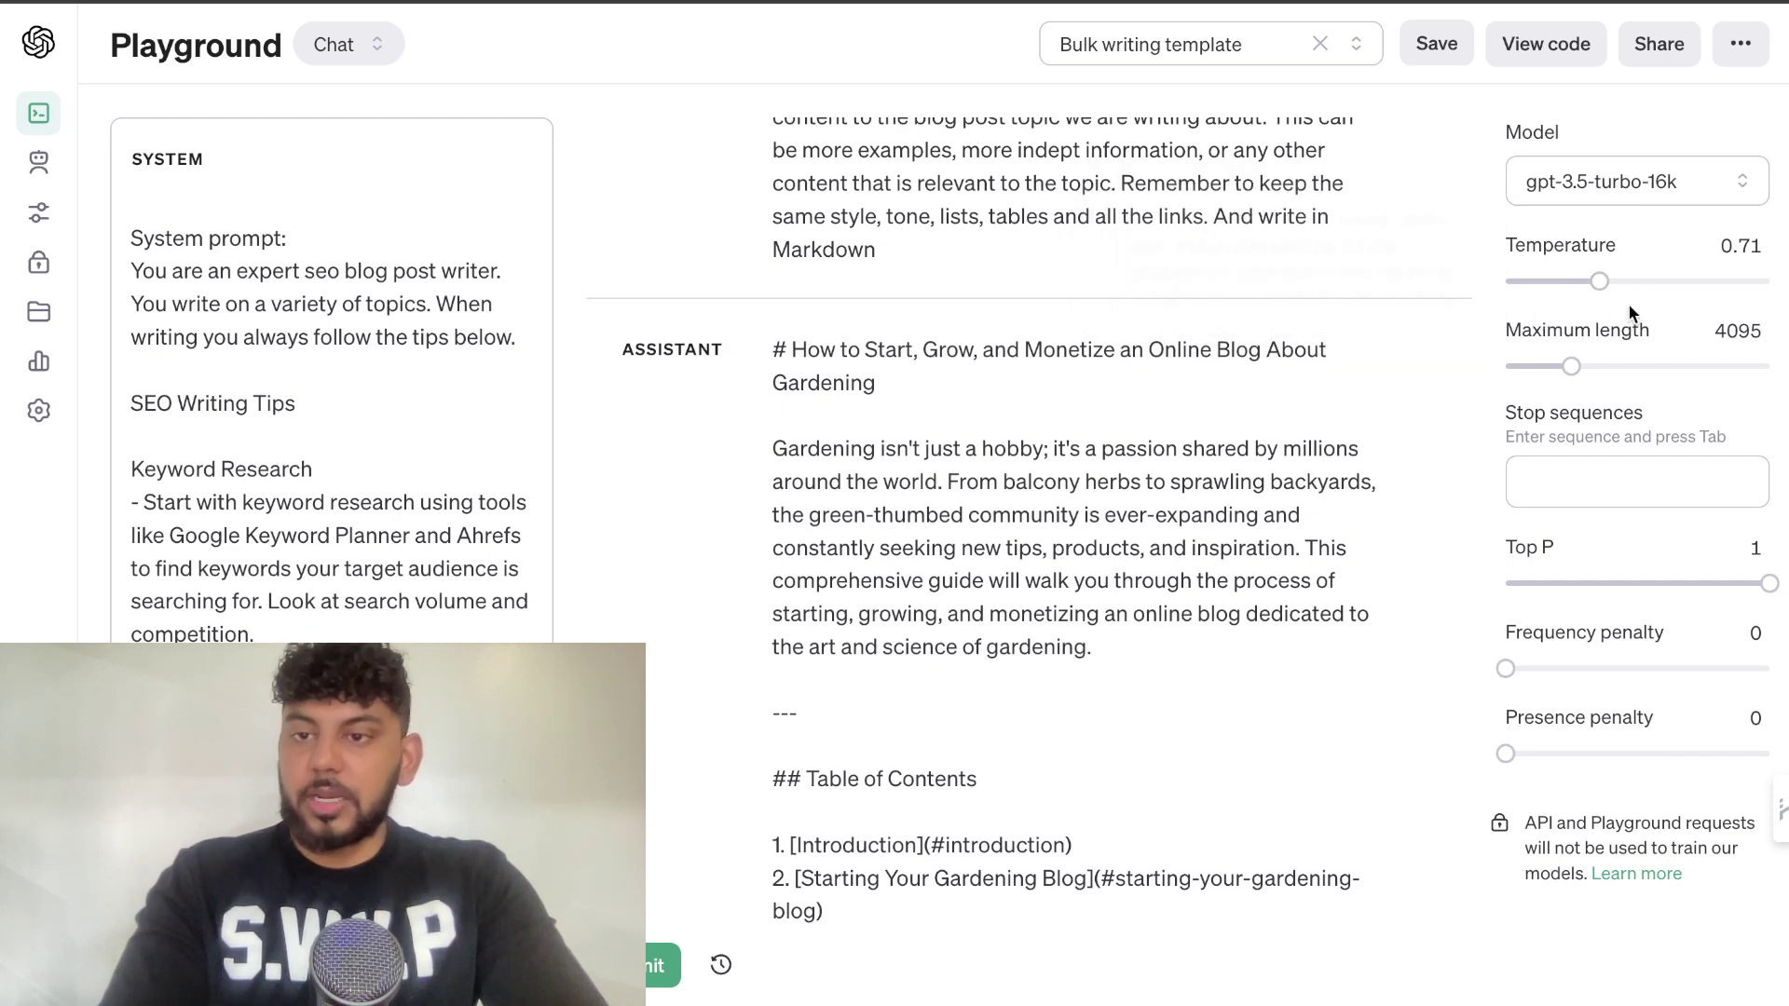
mouse_move(1580, 362)
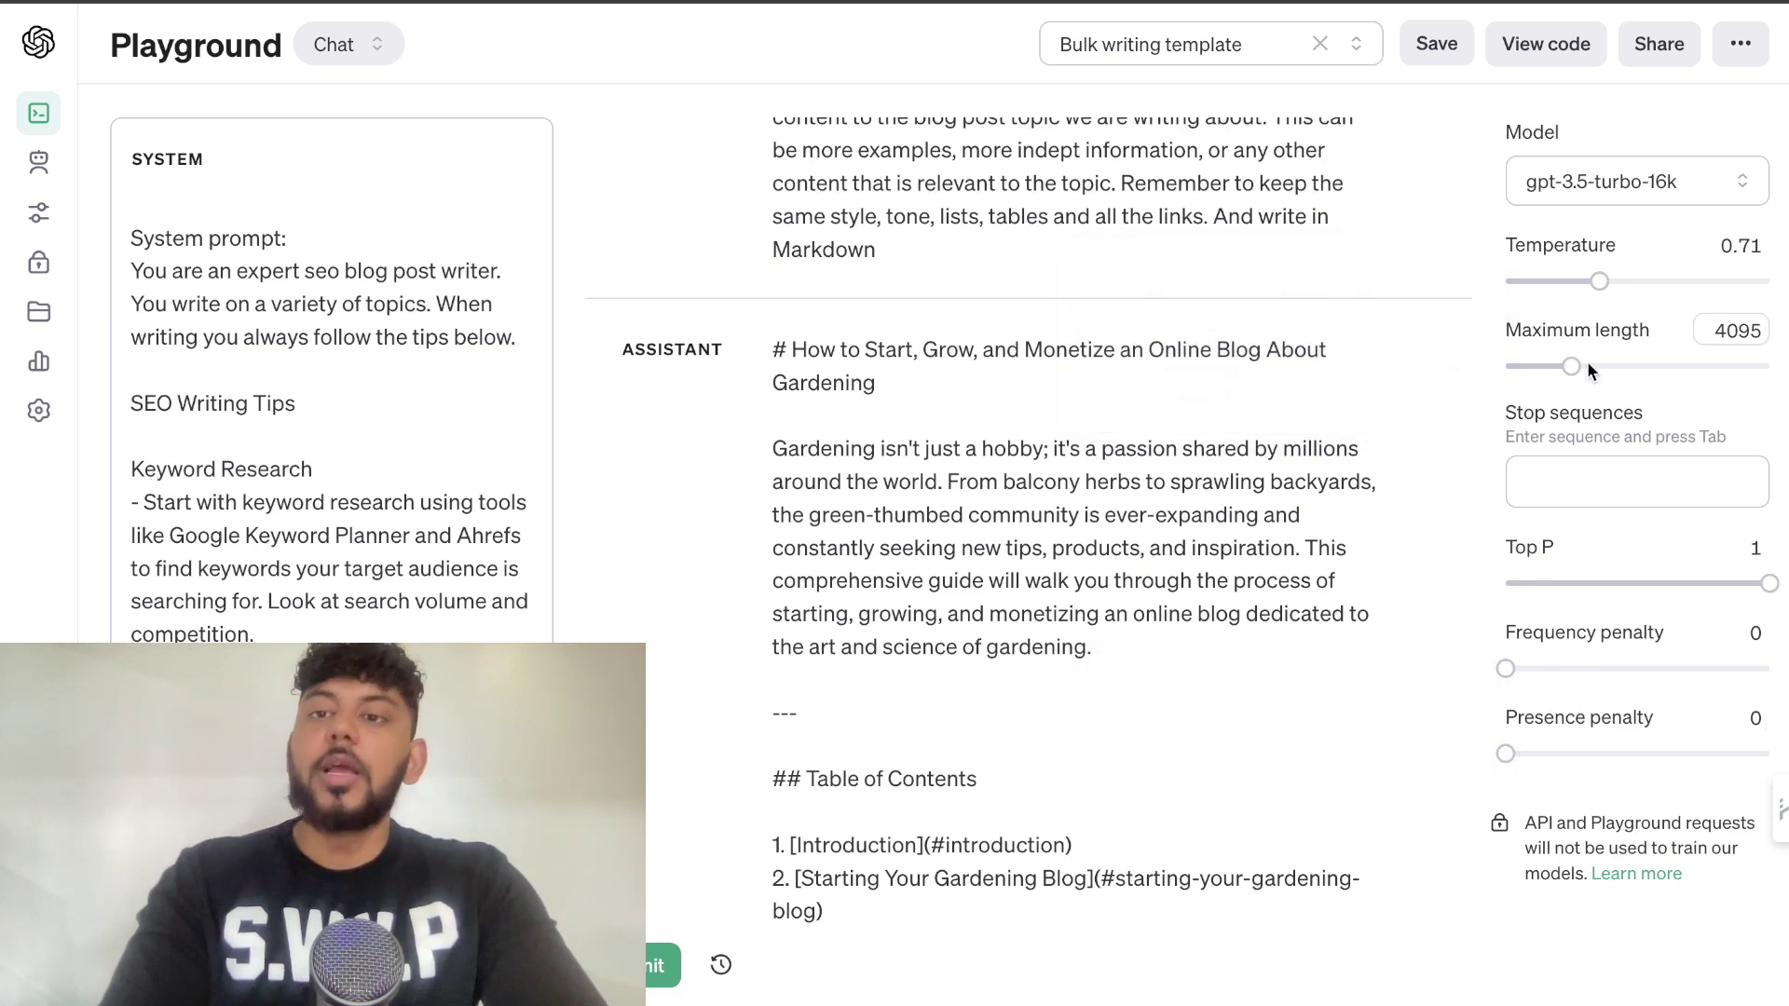
click(1598, 179)
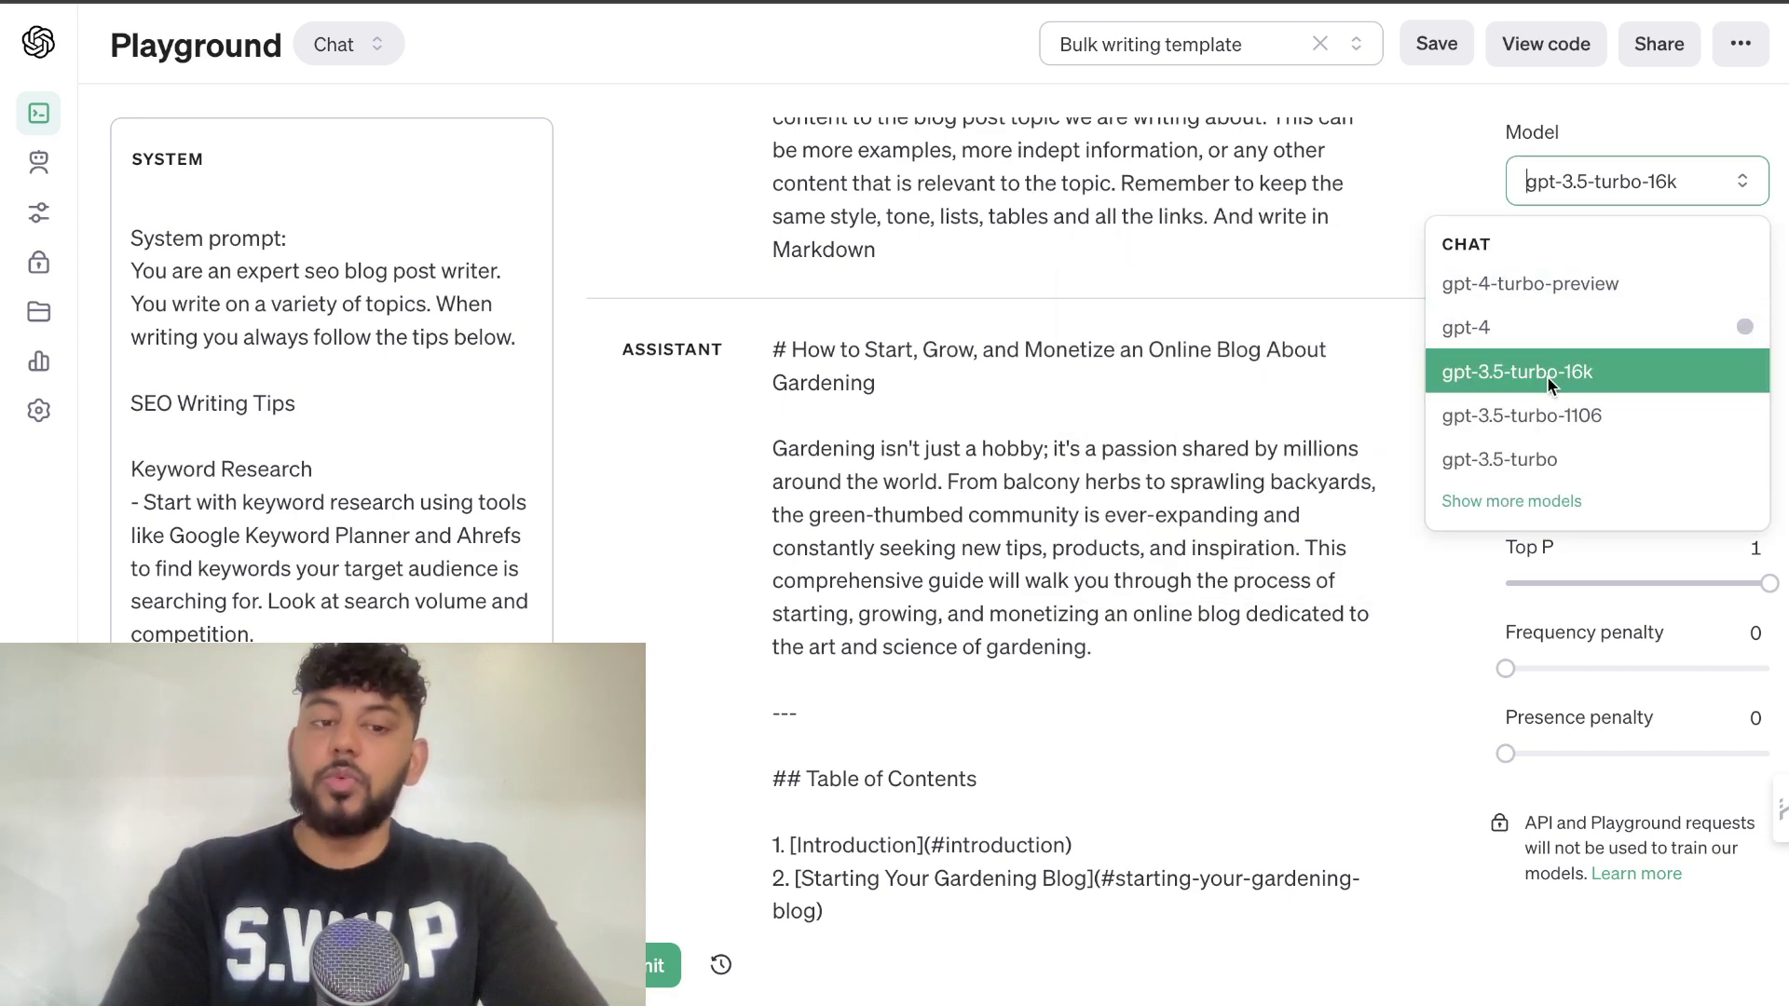
mouse_move(1544, 351)
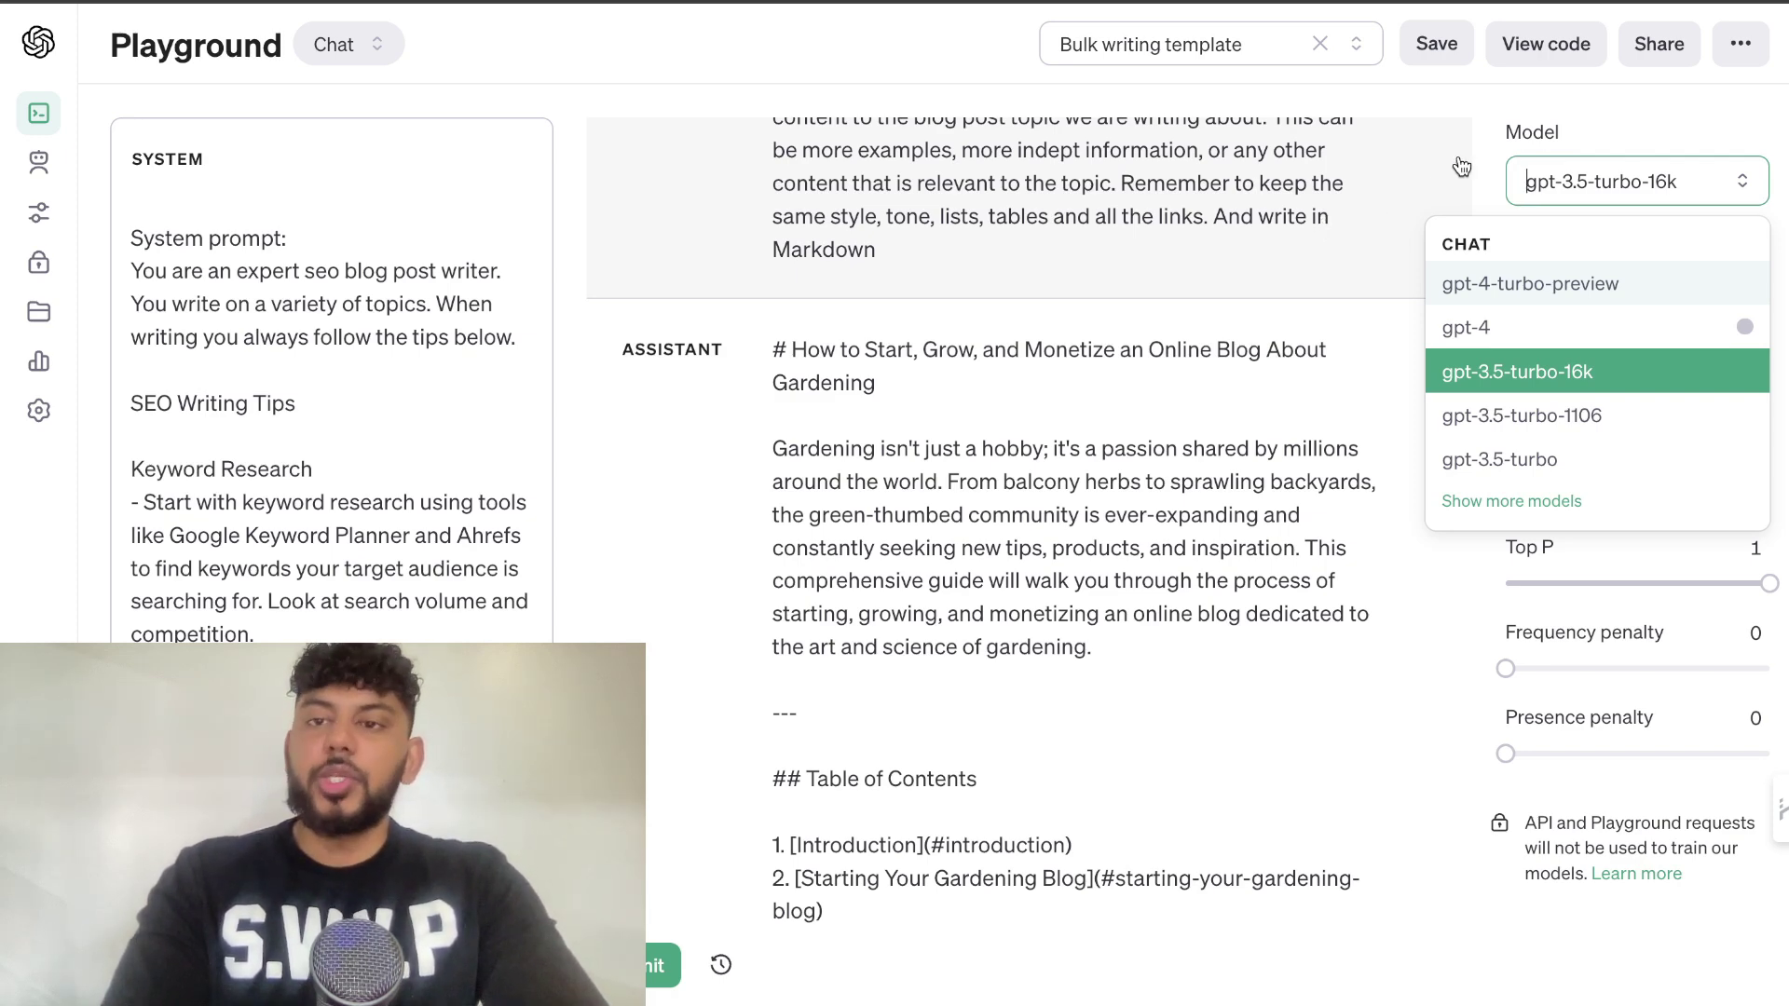
click(1496, 136)
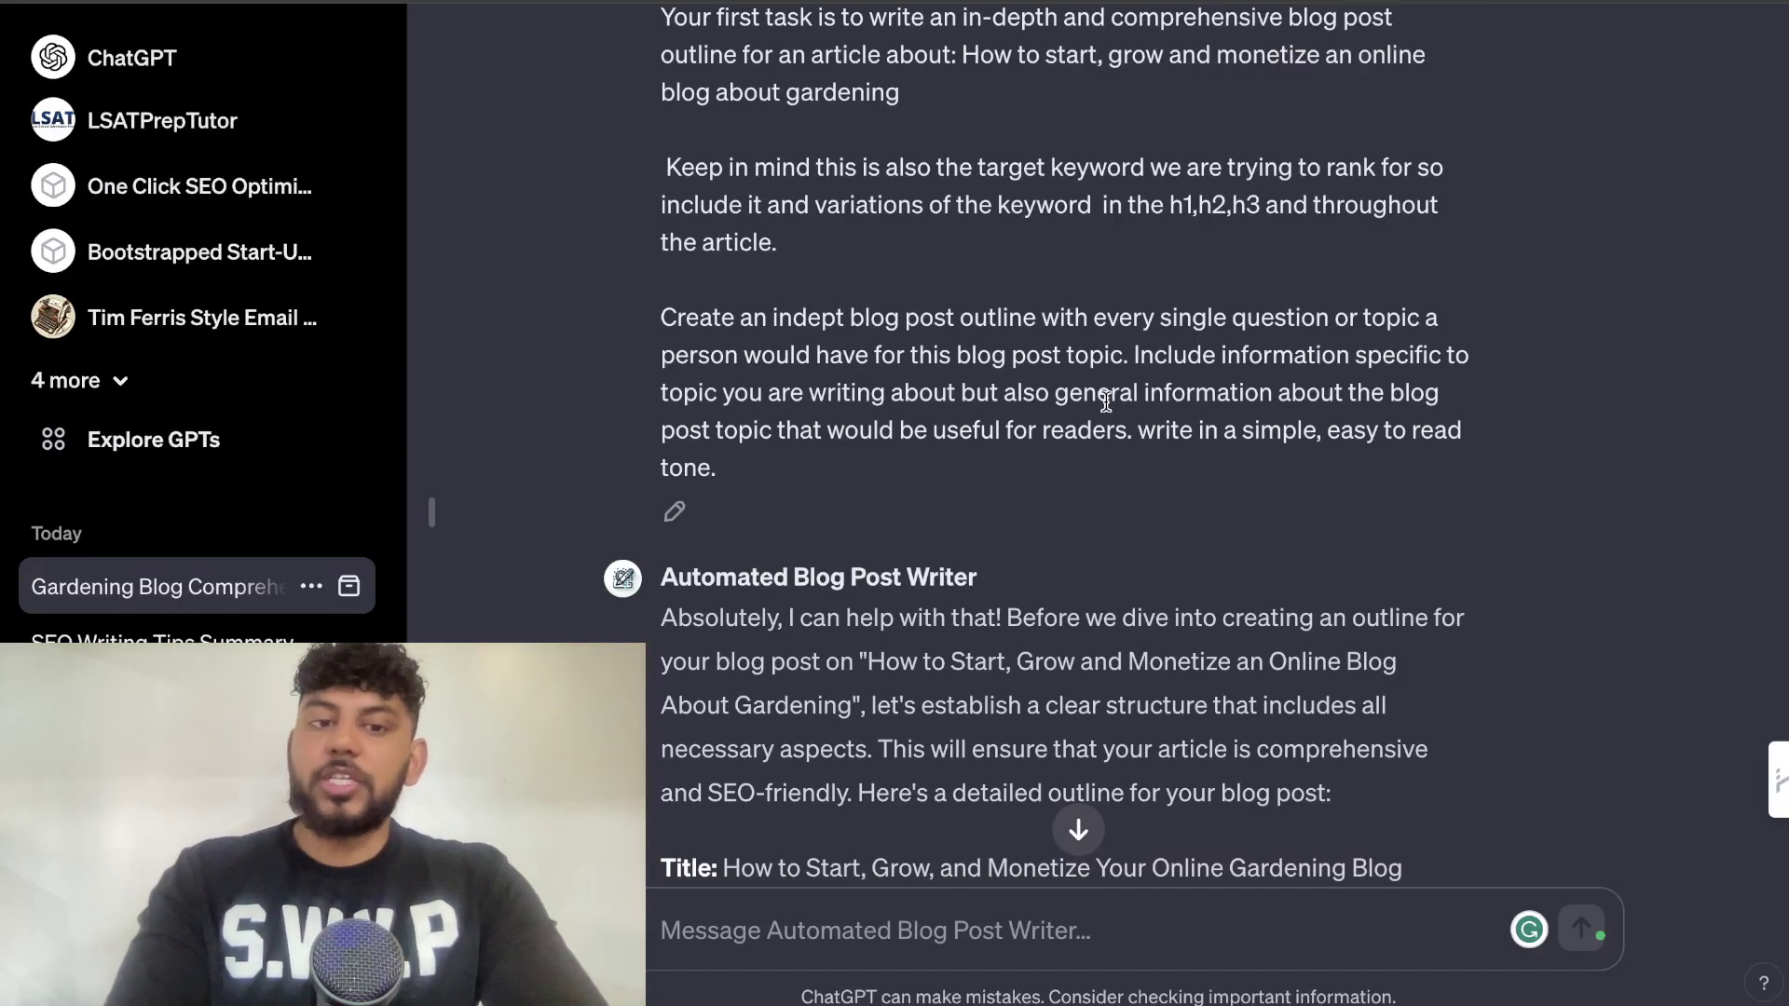
scroll(1106, 401, up, 2)
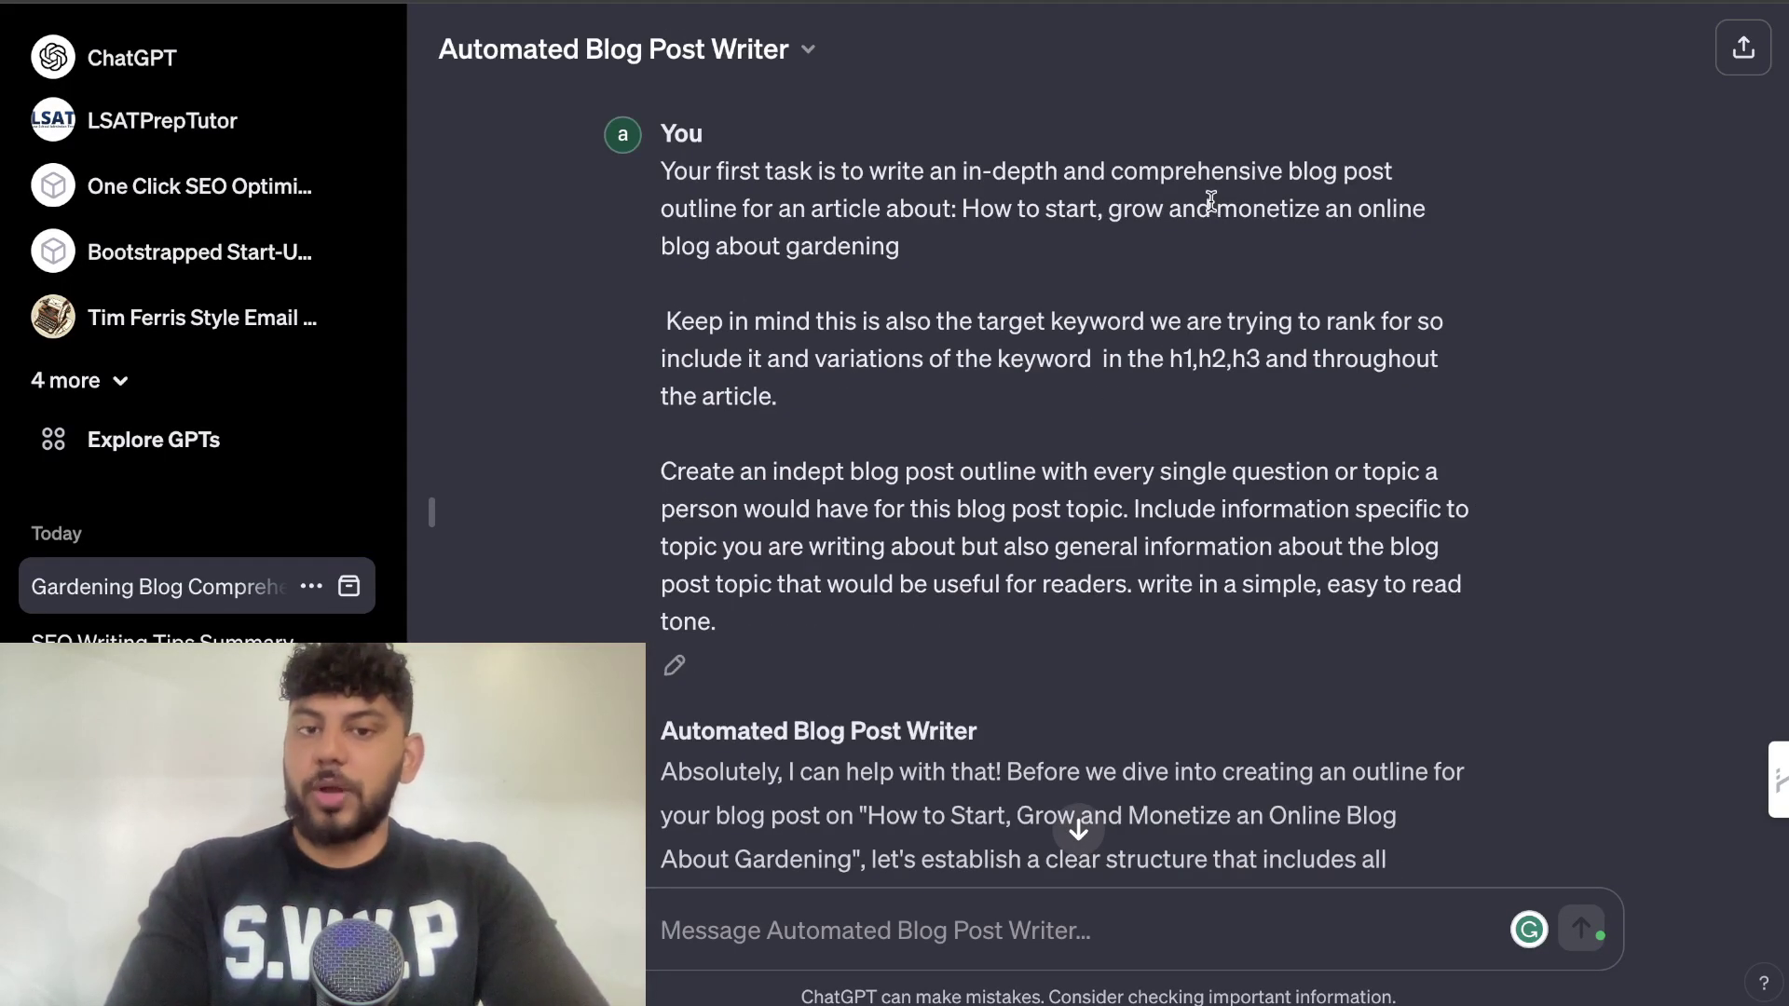
scroll(1216, 223, down, 20)
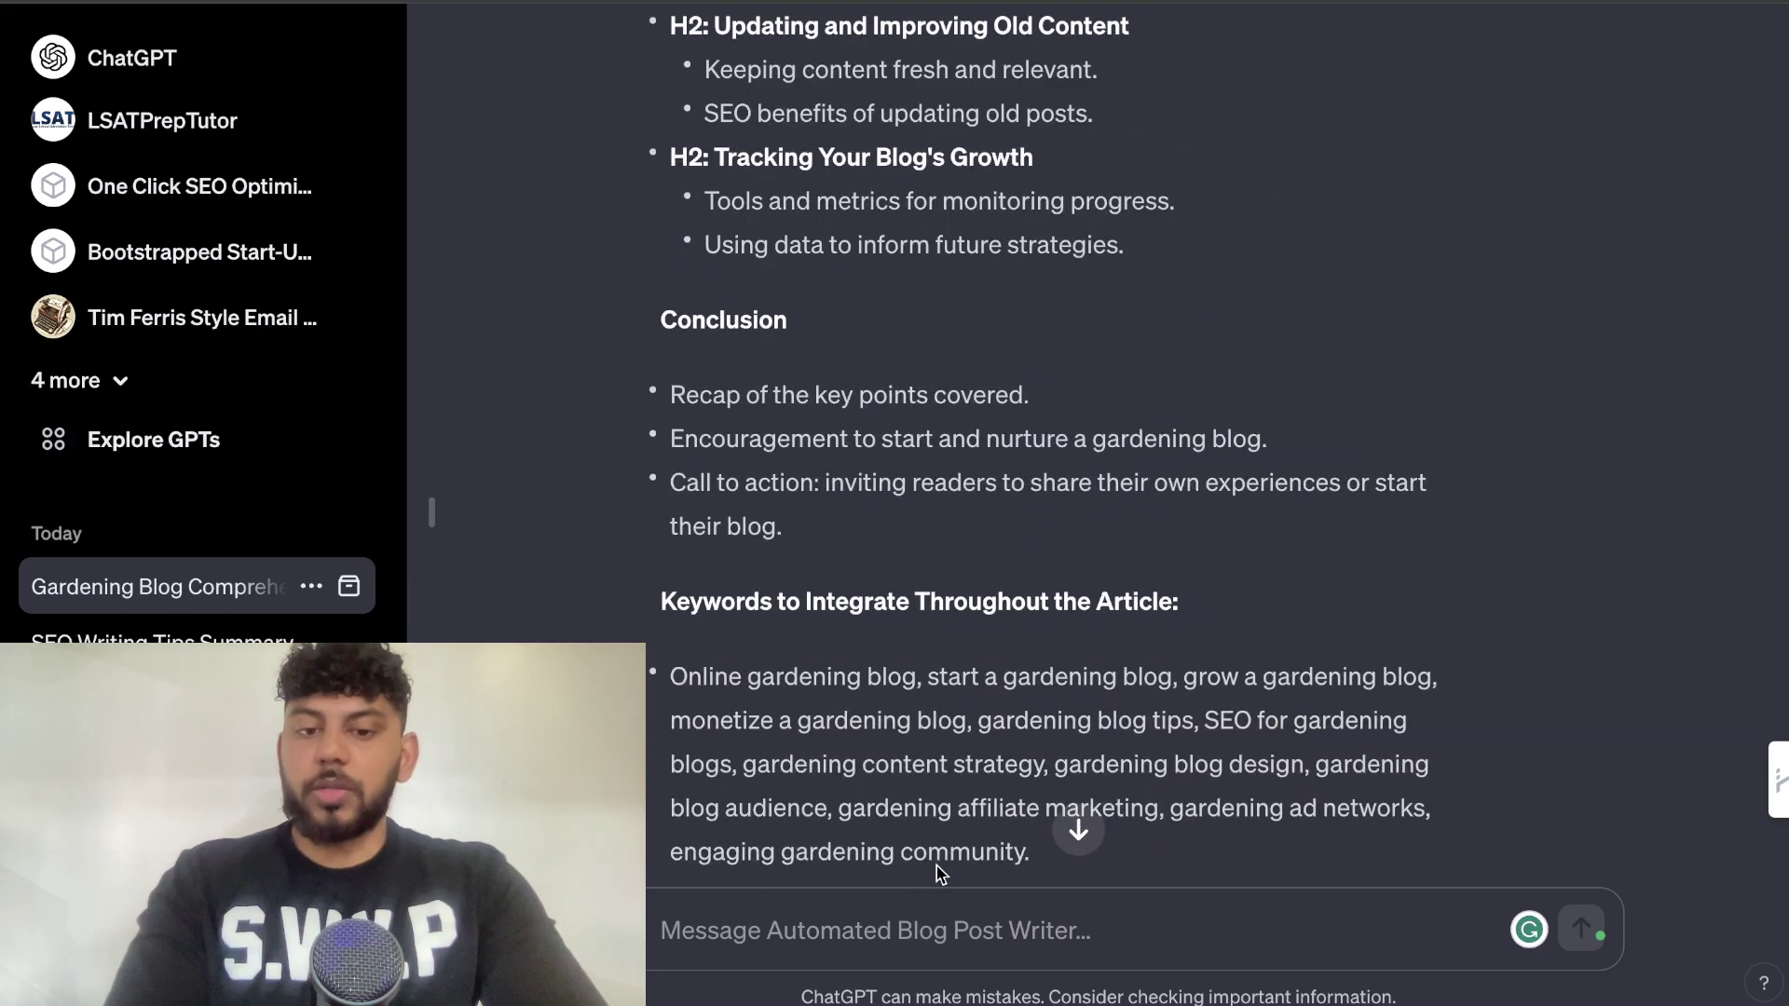
scroll(939, 873, up, 20)
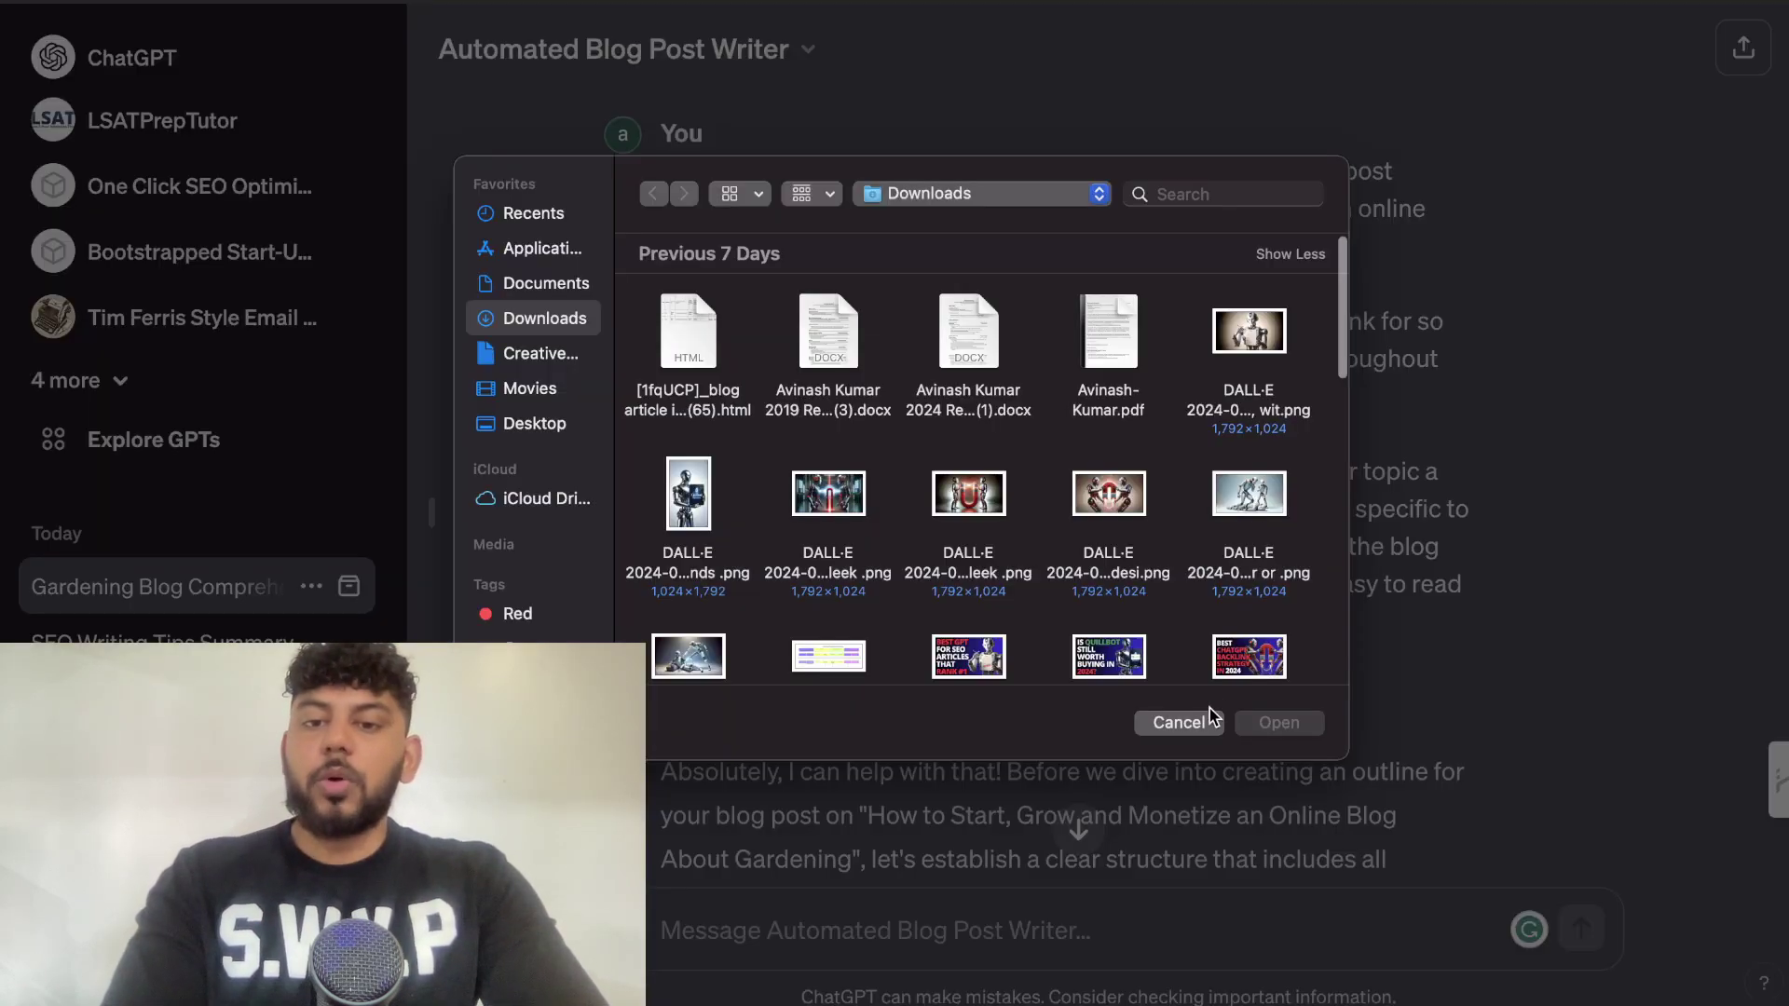
click(1211, 717)
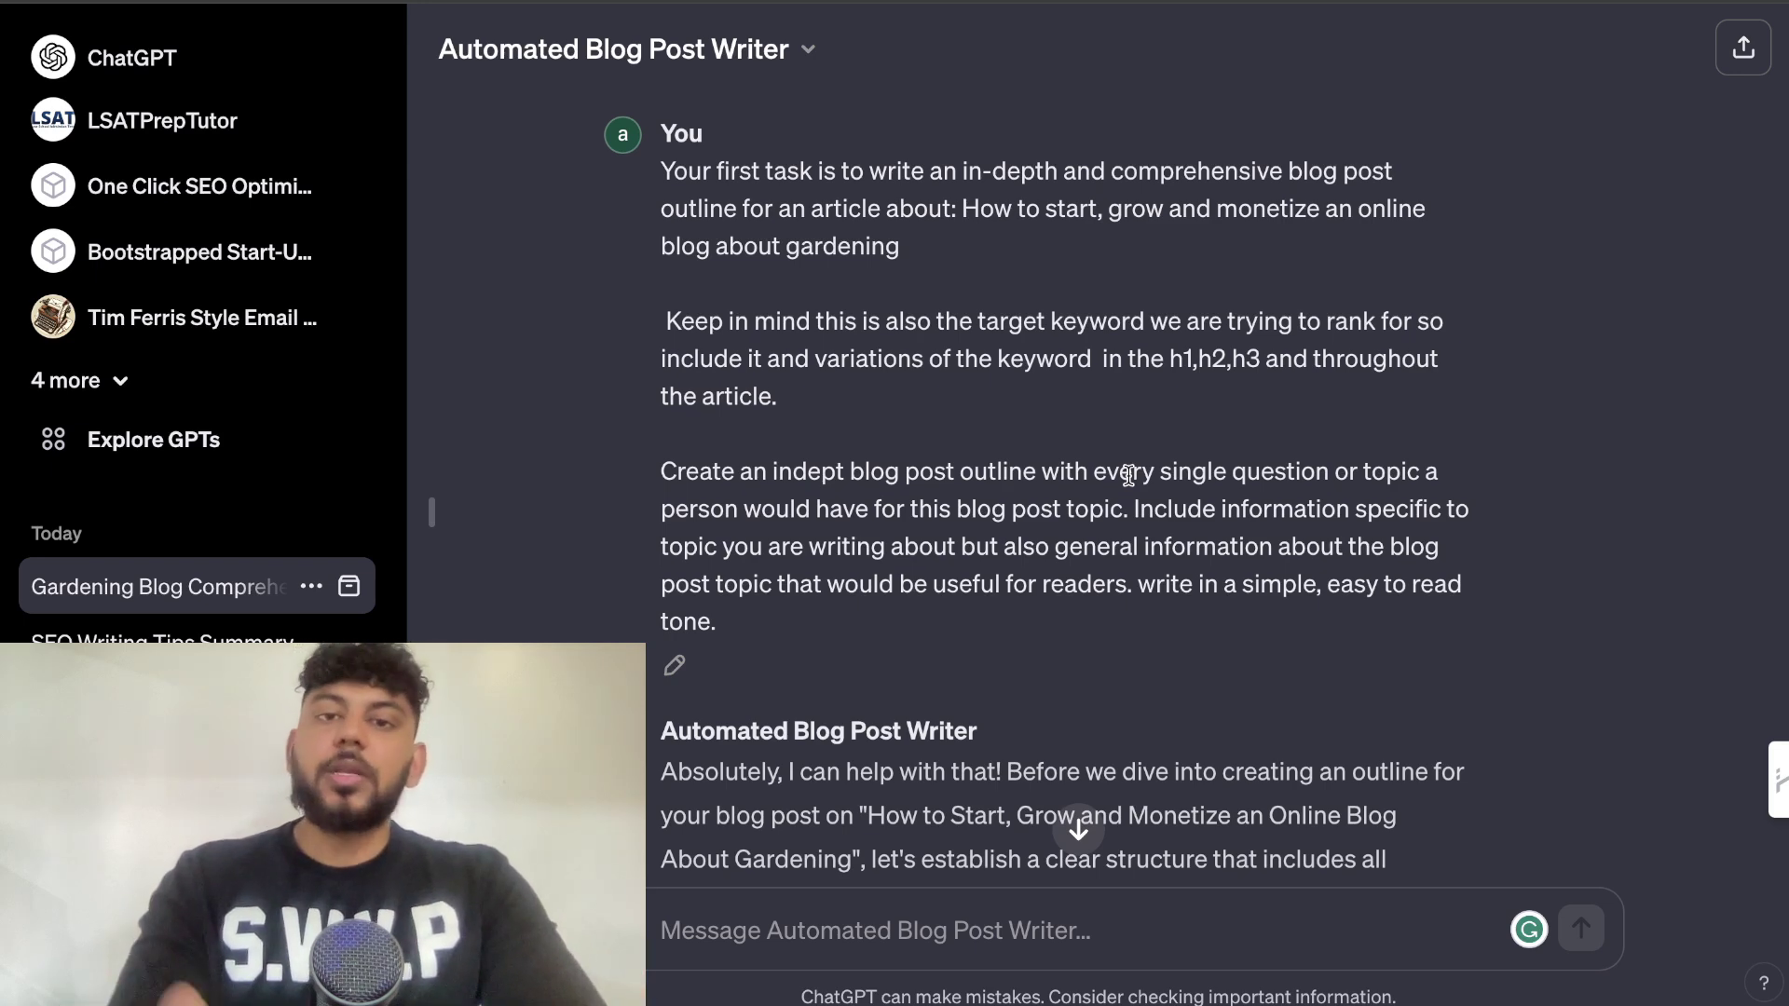
scroll(1144, 429, down, 5)
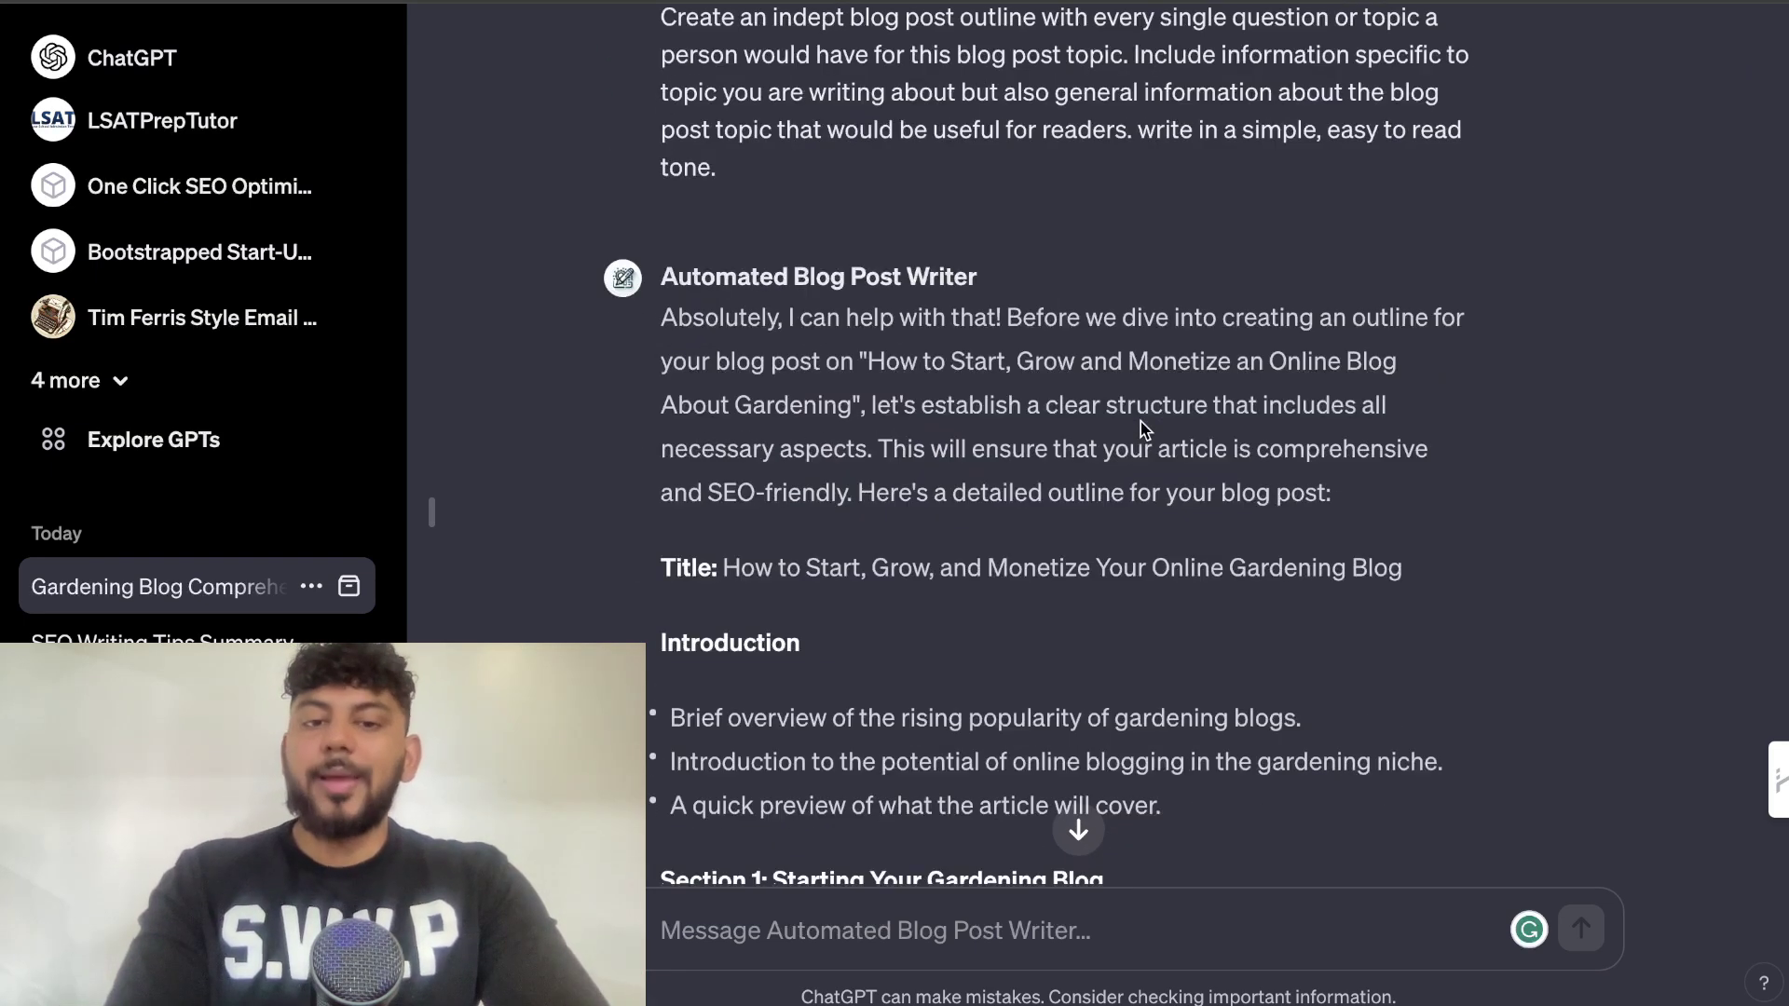
scroll(1144, 428, down, 7)
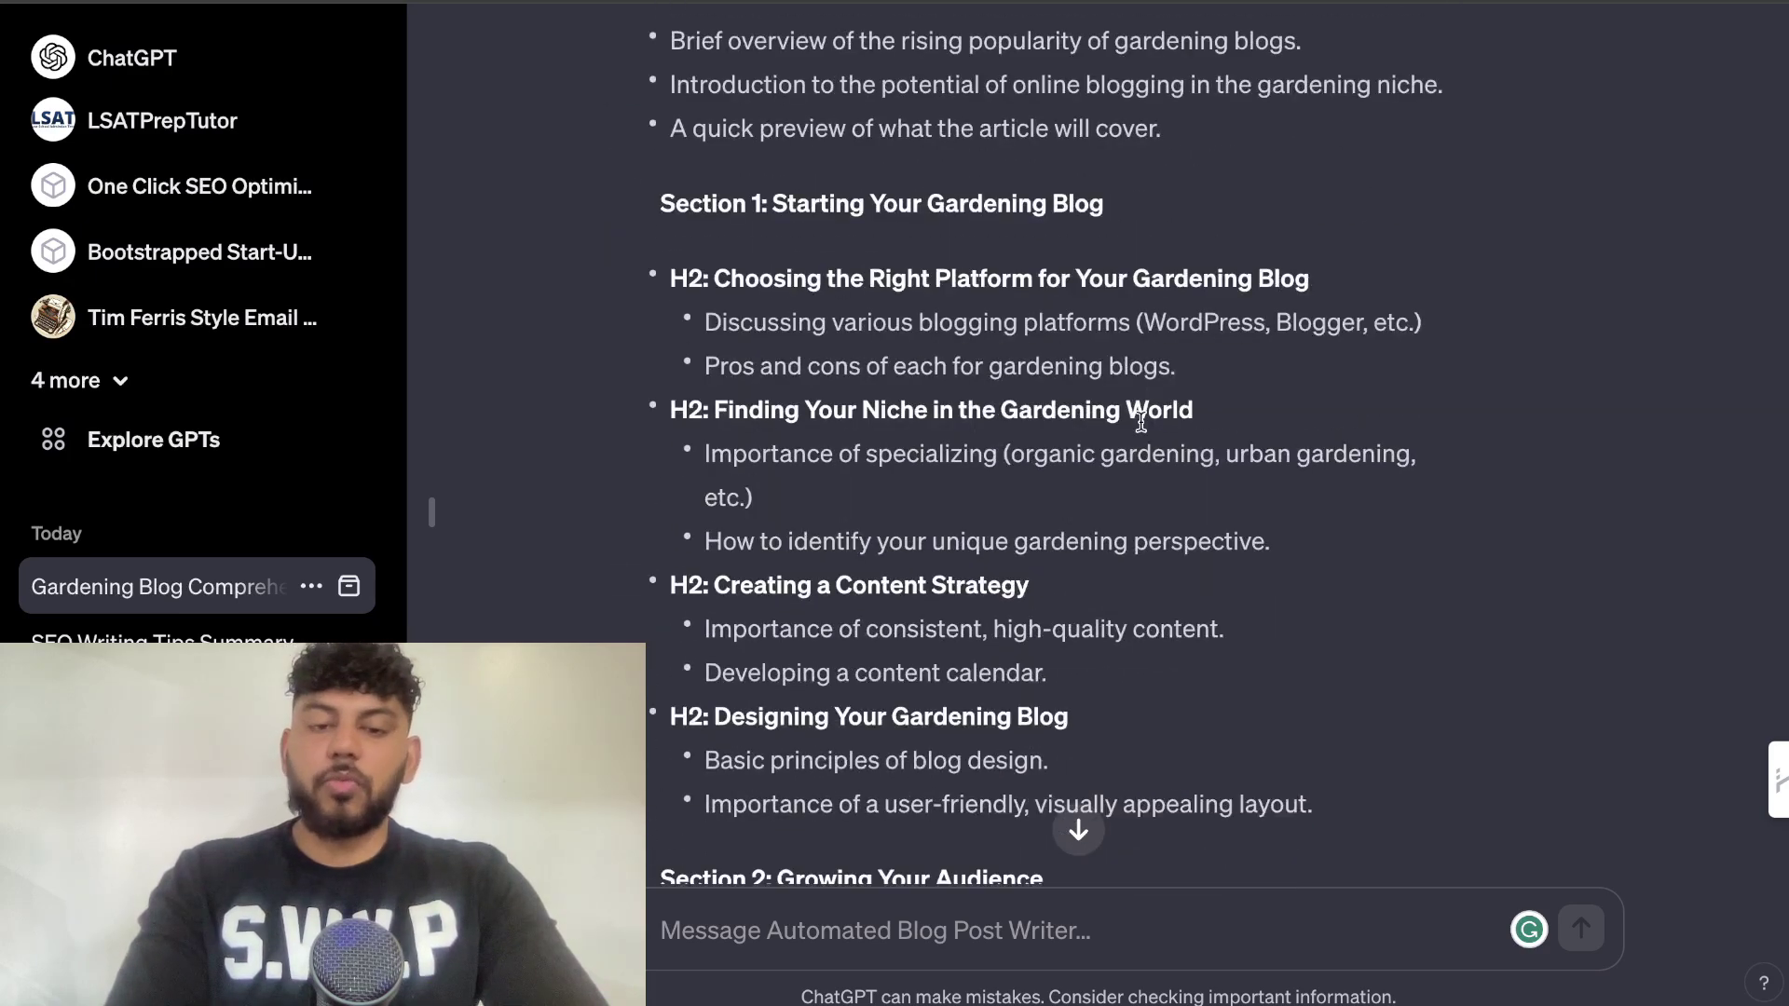